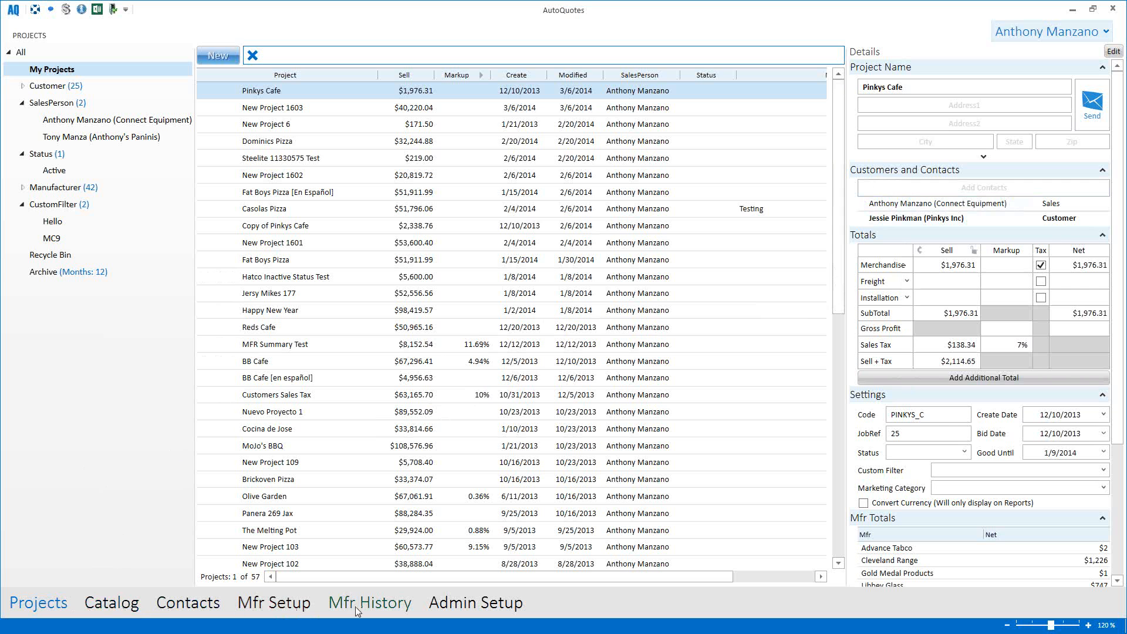
# Step: Start a new project named '4 Seasons Cafe'
pyautogui.click(107, 592)
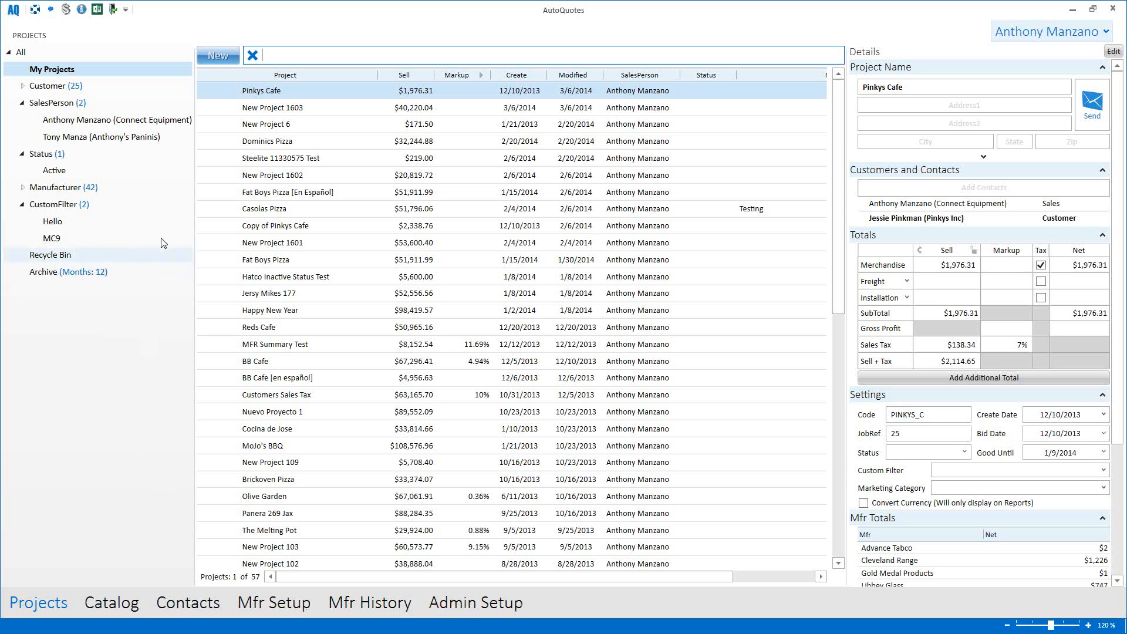
pyautogui.click(218, 56)
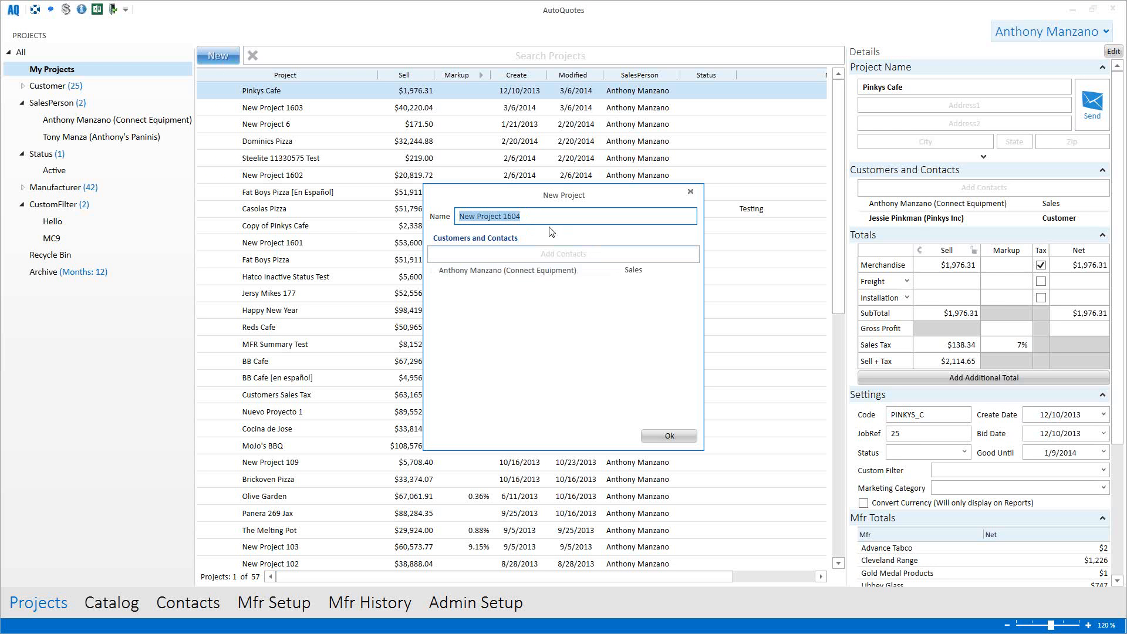
pyautogui.write('4 Sea')
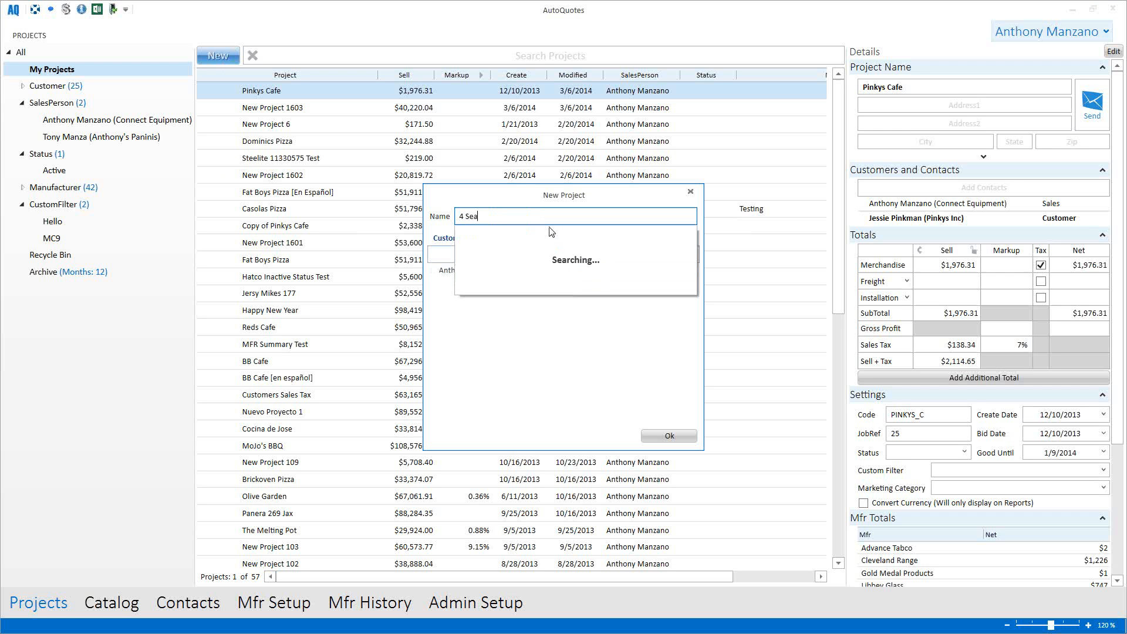
pyautogui.write('sons Cafe')
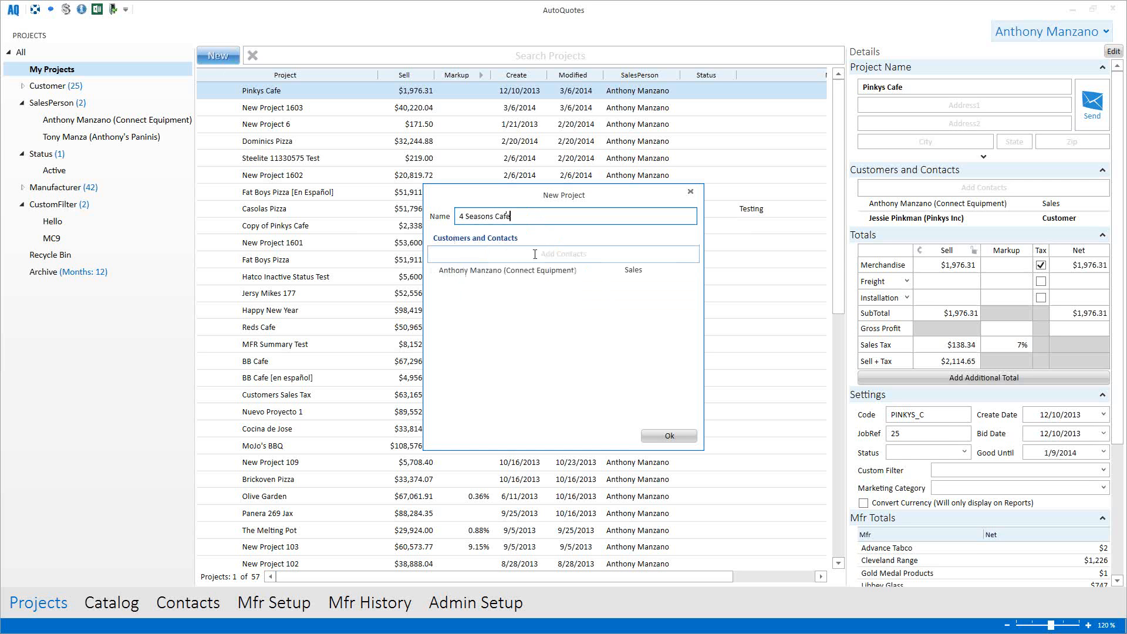
# Step: Search contacts for the customer's first and last name, then add them as a new person
pyautogui.click(535, 254)
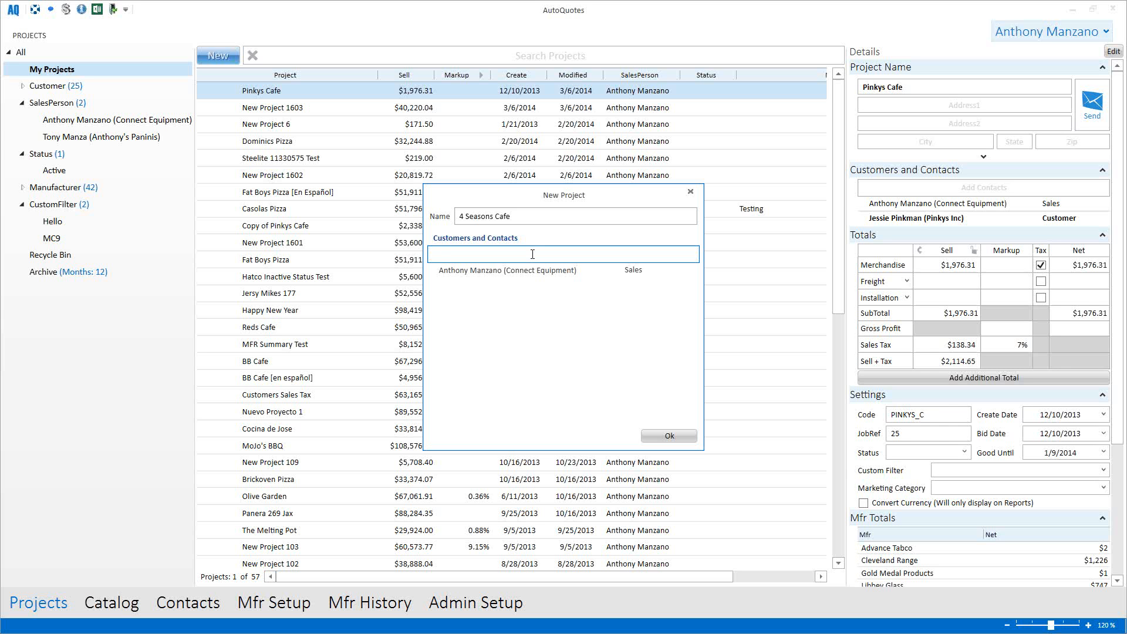
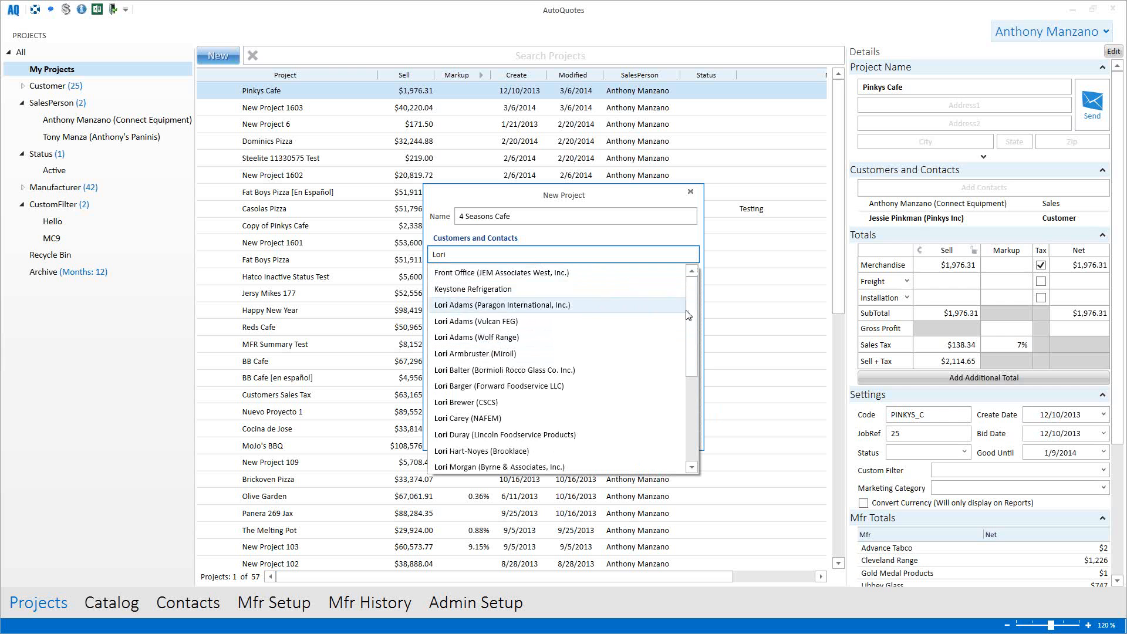
pyautogui.moveTo(688, 315)
pyautogui.mouseDown()
pyautogui.moveTo(697, 395)
pyautogui.moveTo(696, 304)
pyautogui.mouseUp()
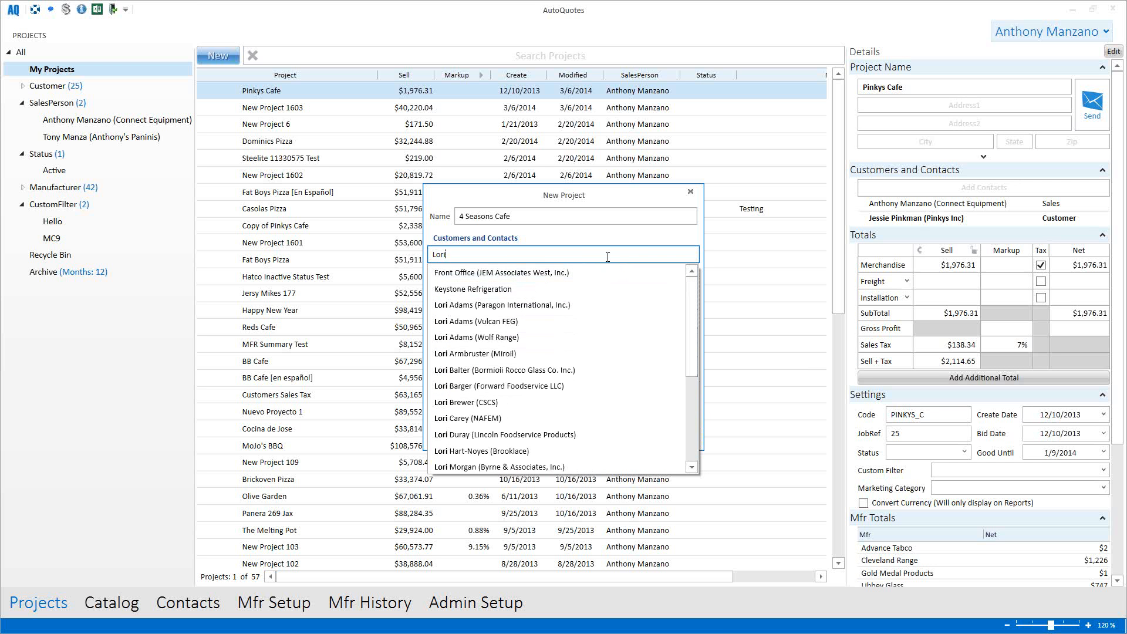
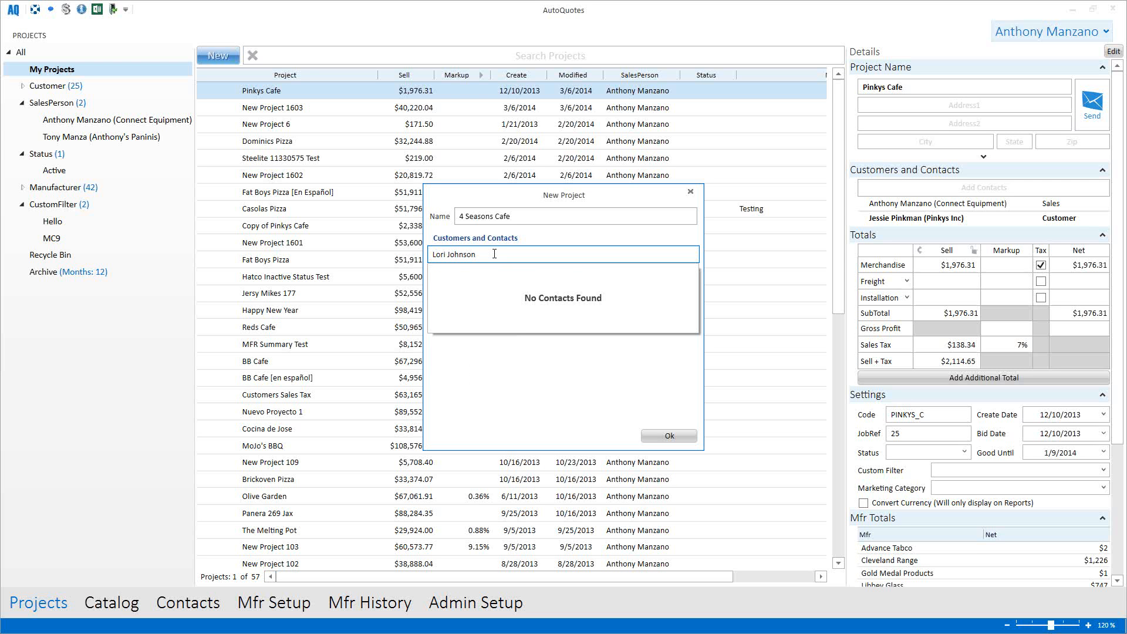
pyautogui.press('Return')
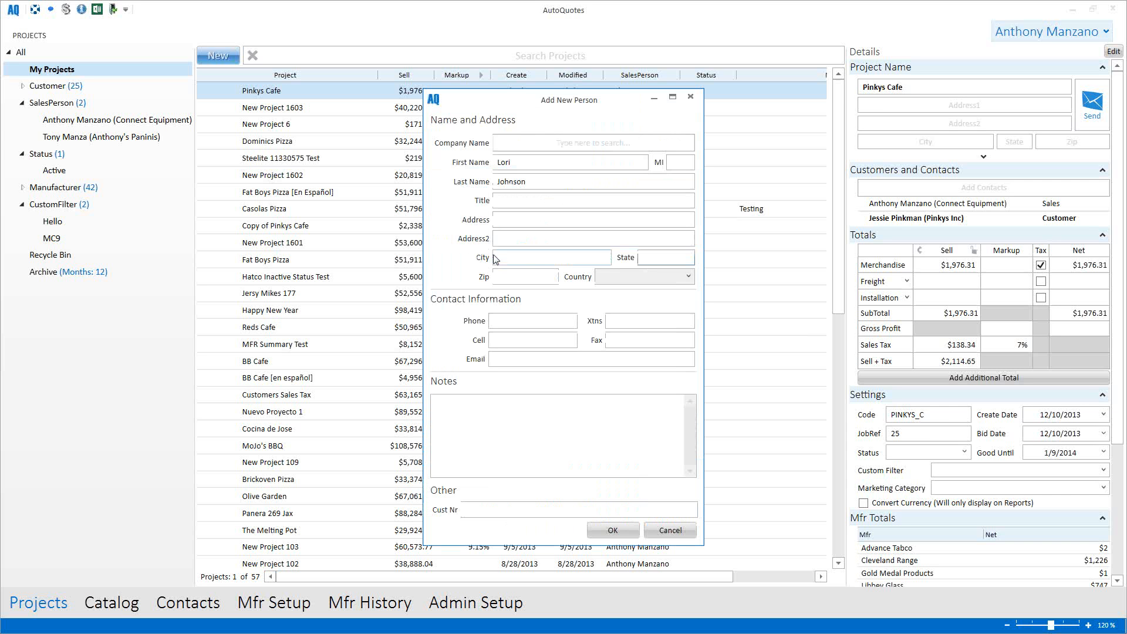
# Step: Enter the contact's company name, save the new person, and search the catalog for 935418rl
pyautogui.click(527, 142)
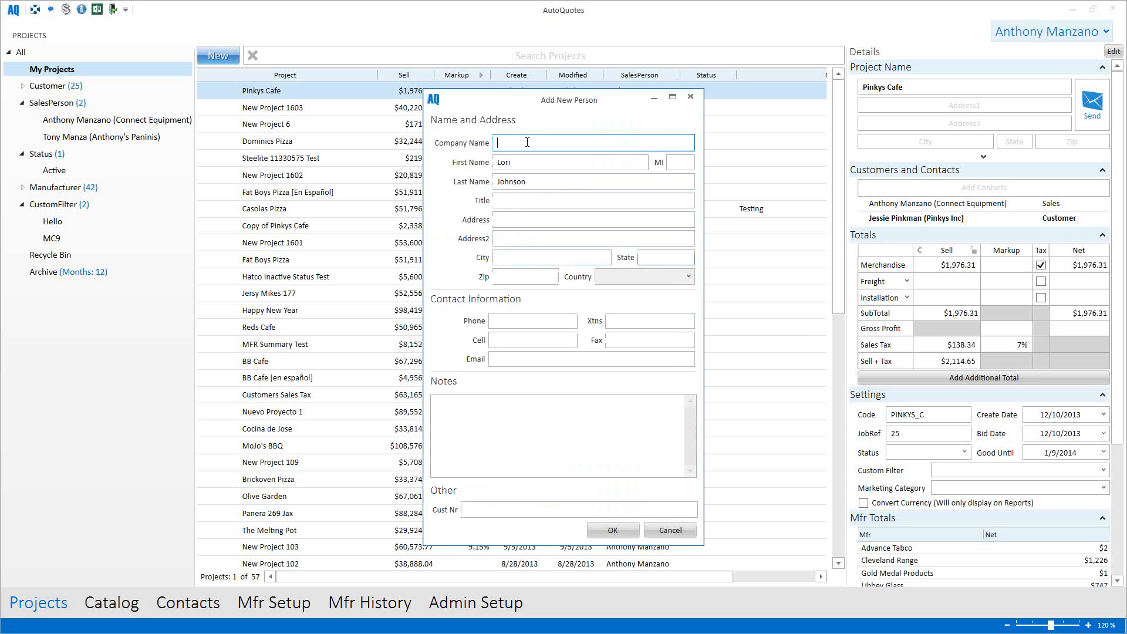
pyautogui.write('Jo')
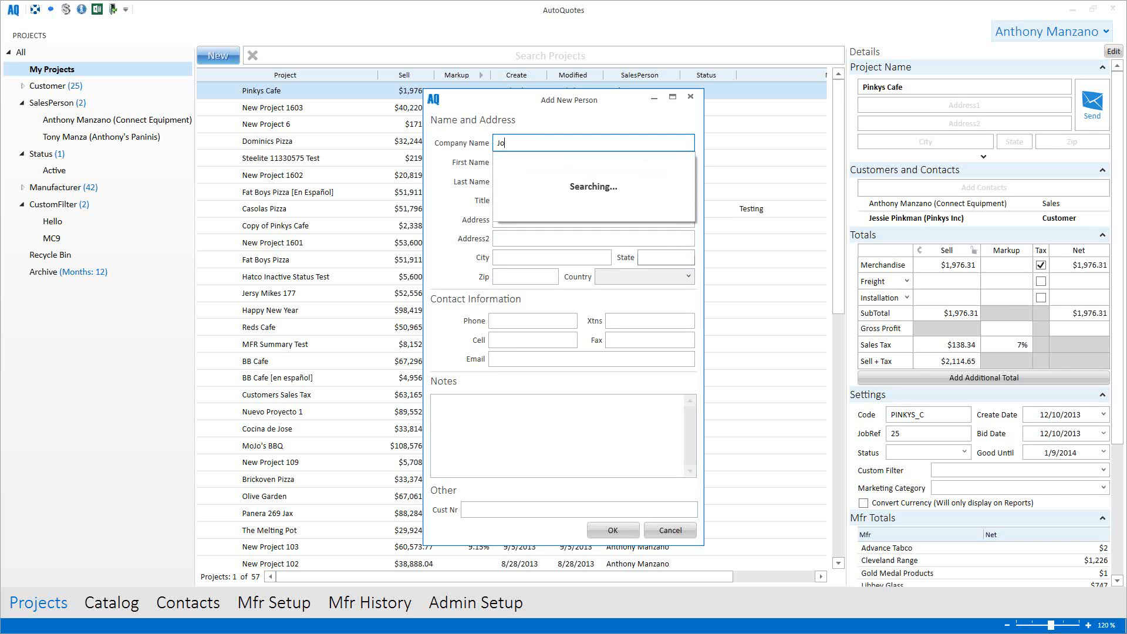
pyautogui.write('hnson Inc')
pyautogui.click(449, 216)
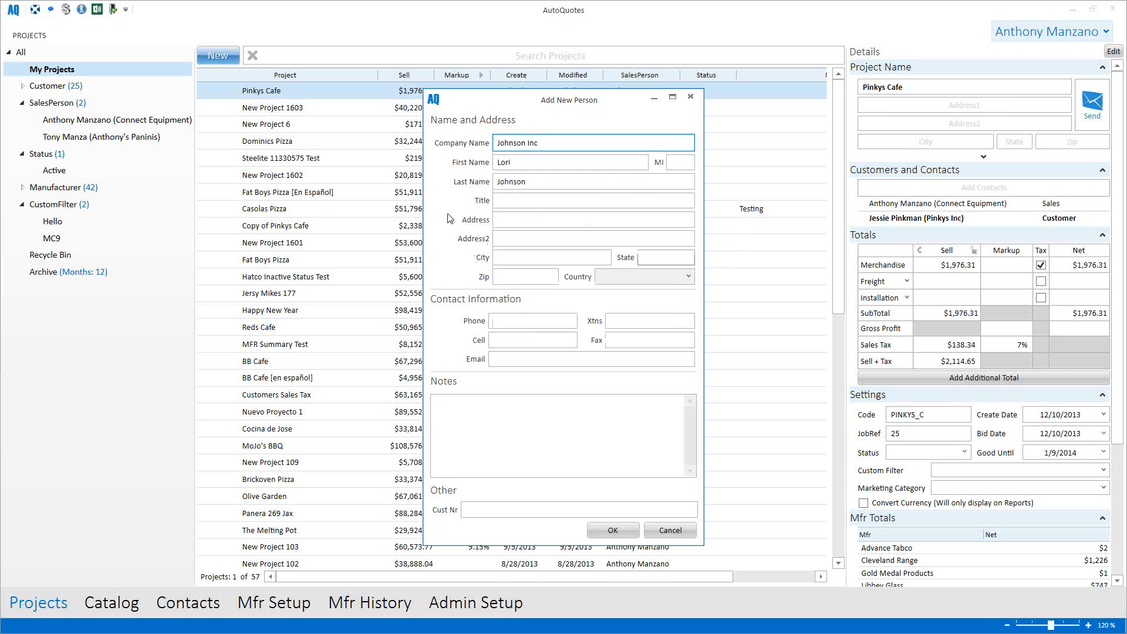
pyautogui.click(527, 202)
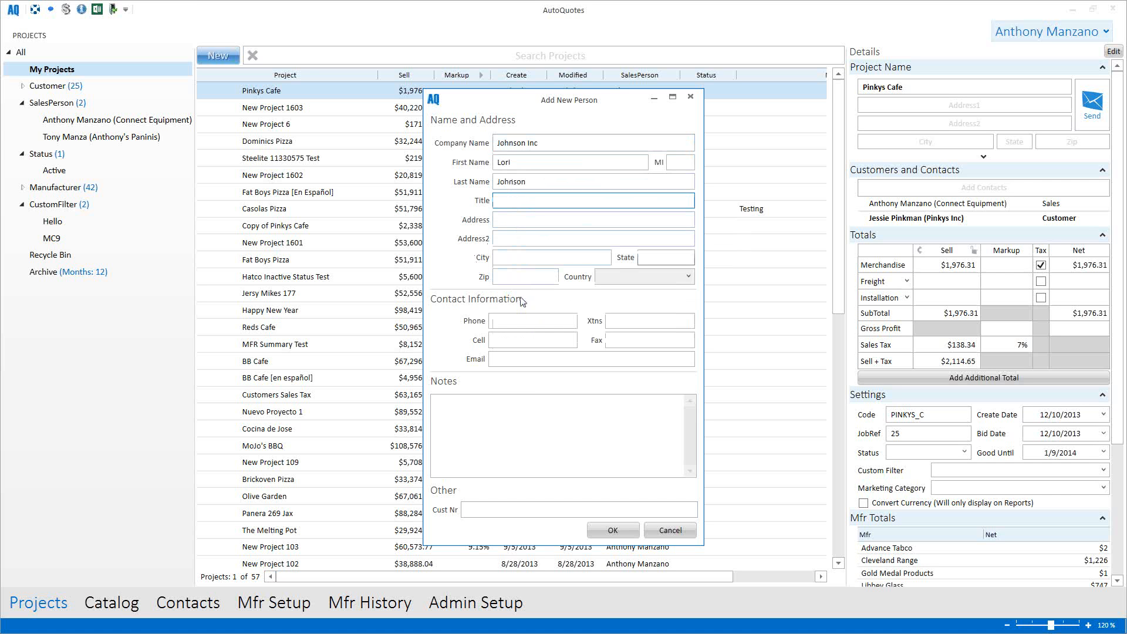
pyautogui.click(612, 531)
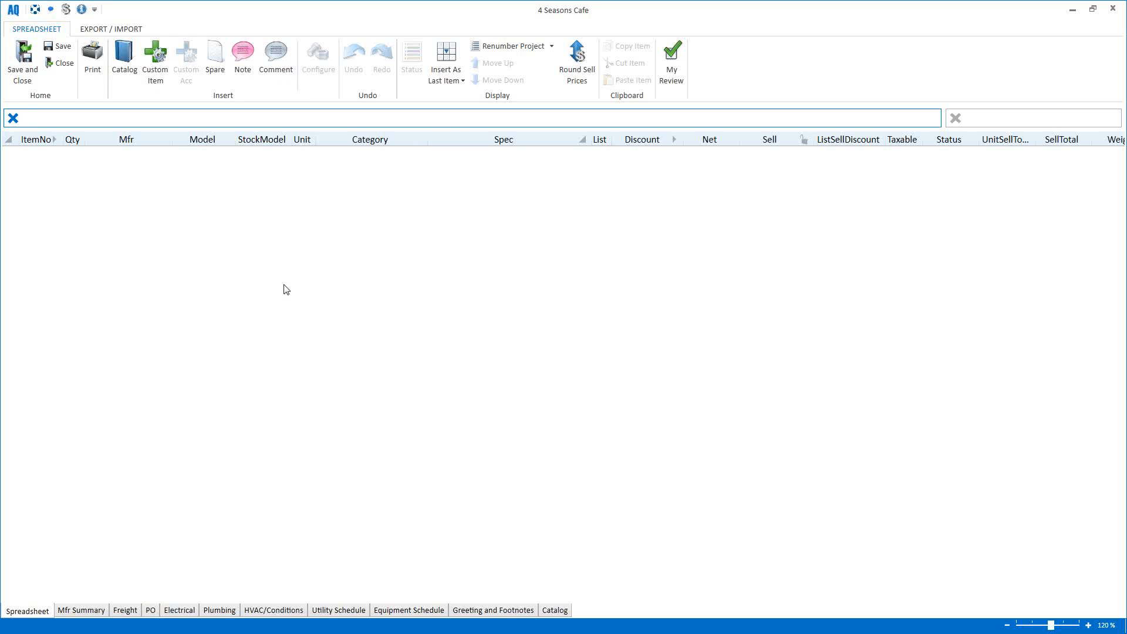
pyautogui.write('935418rl')
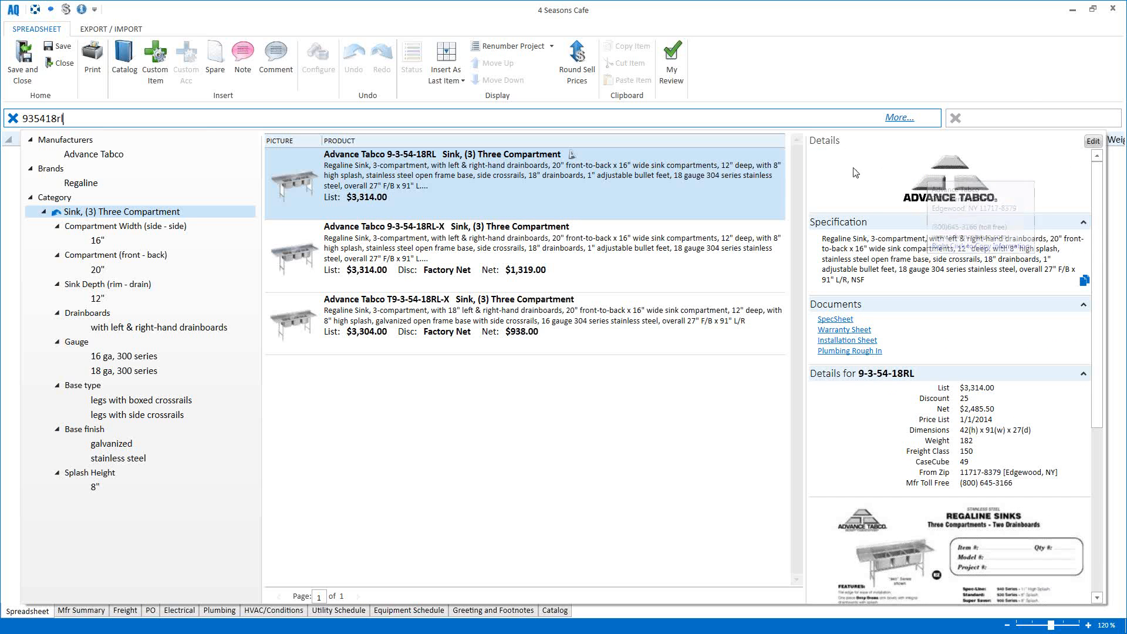
# Step: Review the 935418rl sink results and details, then open the 9-3-54-18RL Plumbing Rough-In document
pyautogui.moveTo(937, 171)
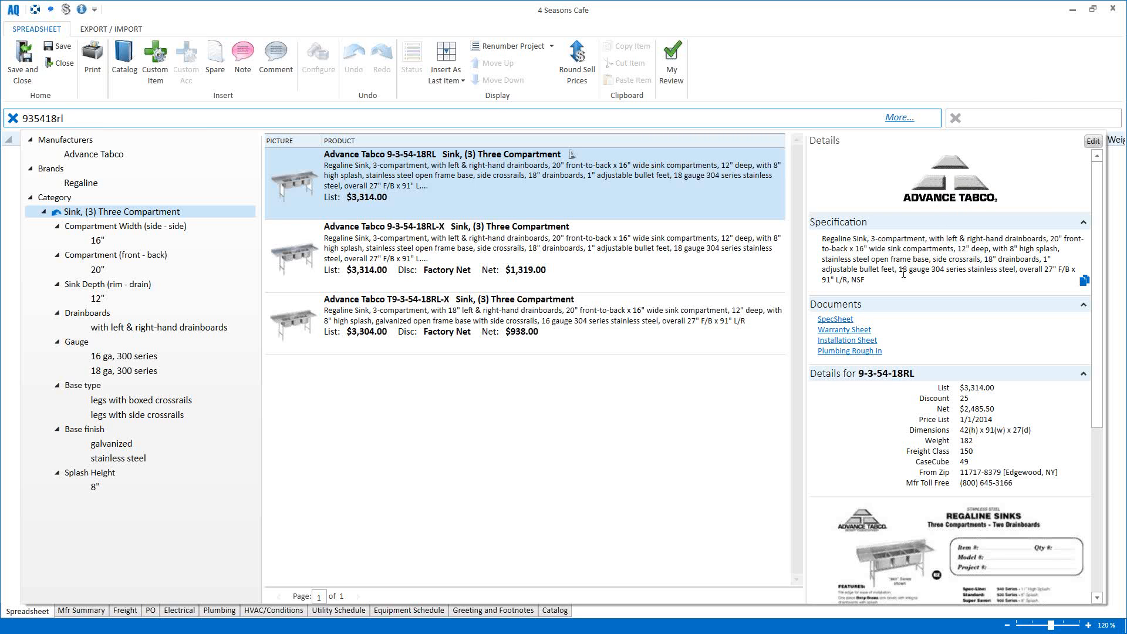
pyautogui.moveTo(692, 216)
pyautogui.scroll(-1, 1015, 287)
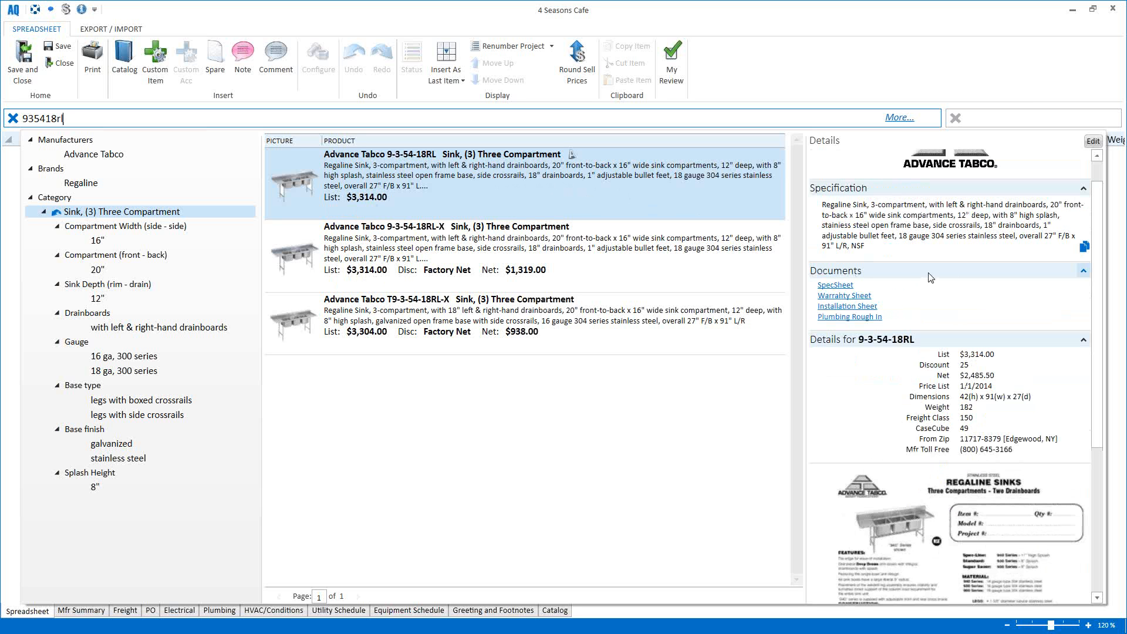
pyautogui.click(869, 322)
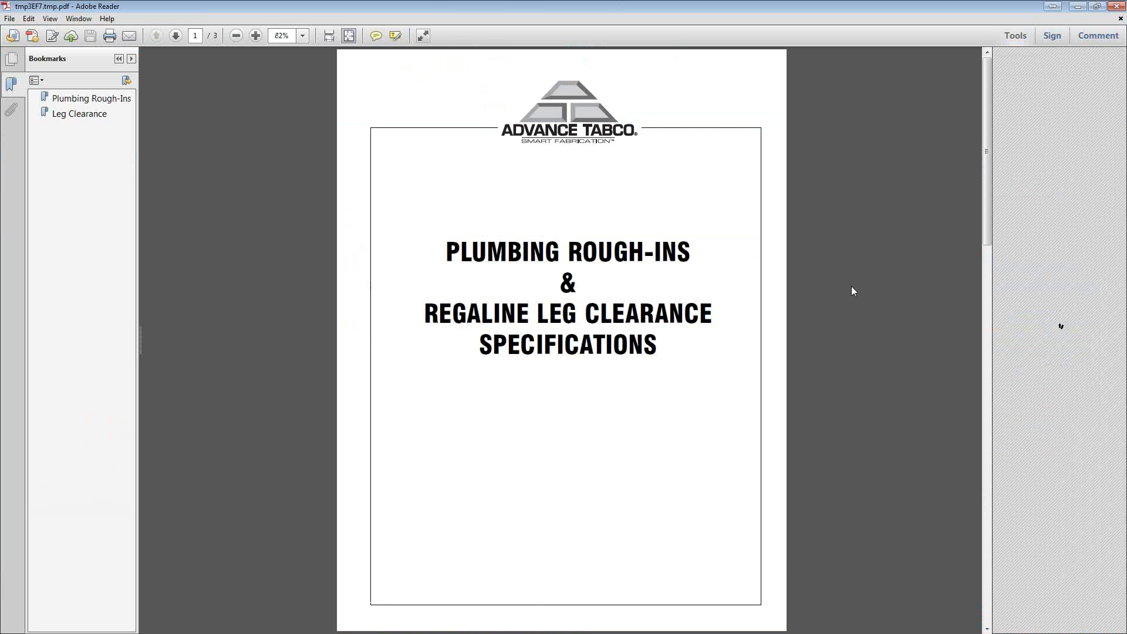
# Step: Scroll through the plumbing rough-ins PDF, then close Adobe Reader
pyautogui.scroll(-2, 867, 293)
pyautogui.scroll(2, 869, 291)
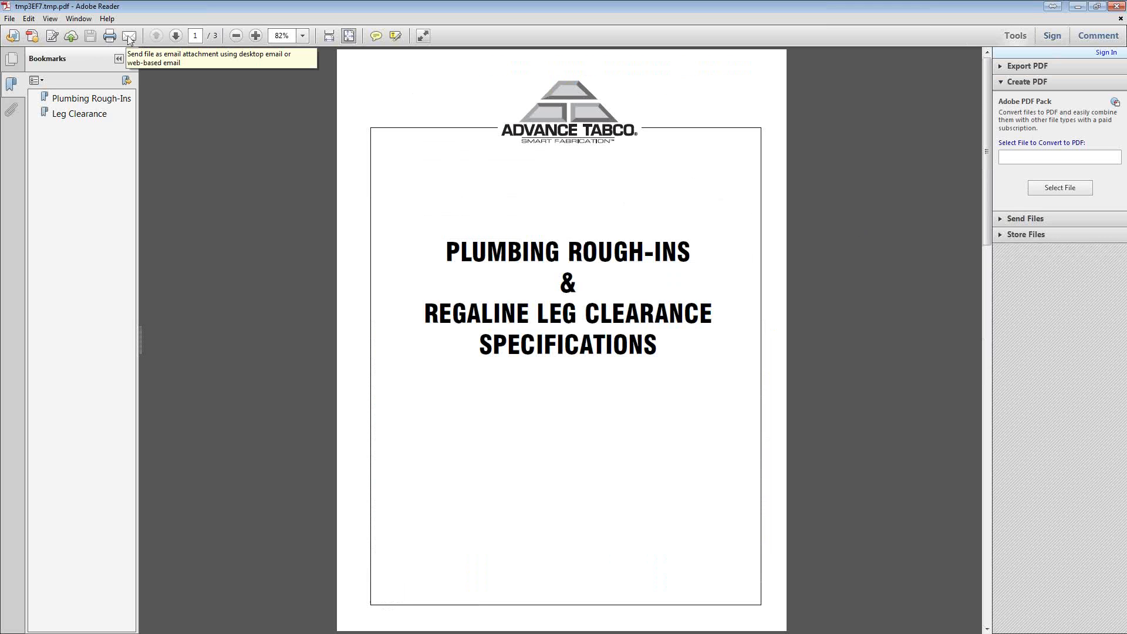
pyautogui.click(1116, 9)
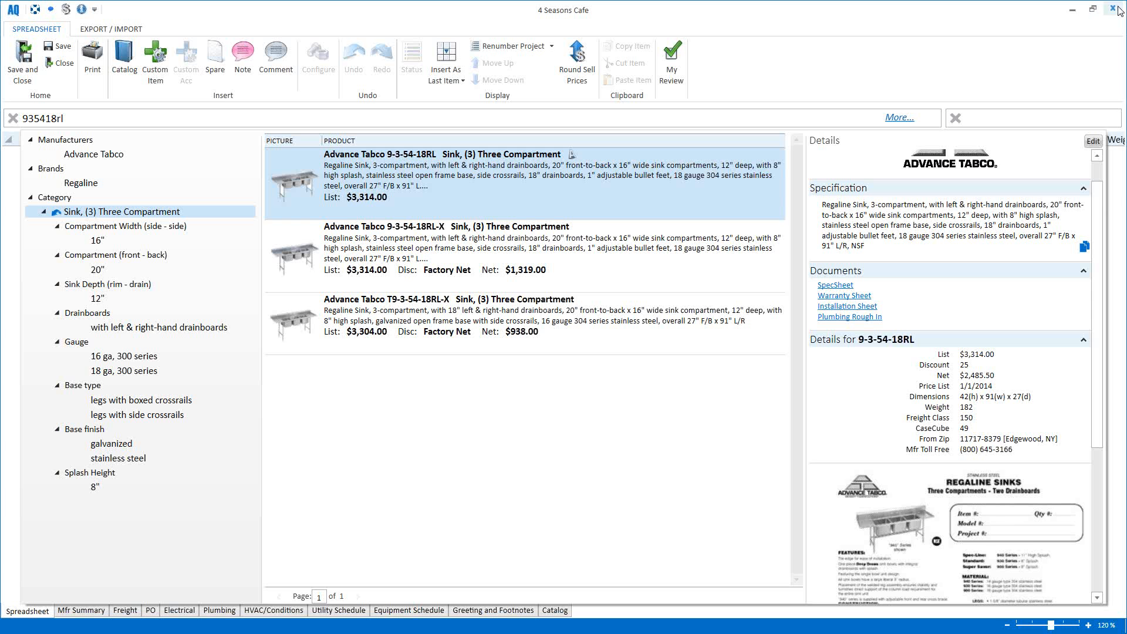
# Step: Show image 2 of 2 for the 9-3-54-18RL sink and copy the photo
pyautogui.scroll(-1, 927, 322)
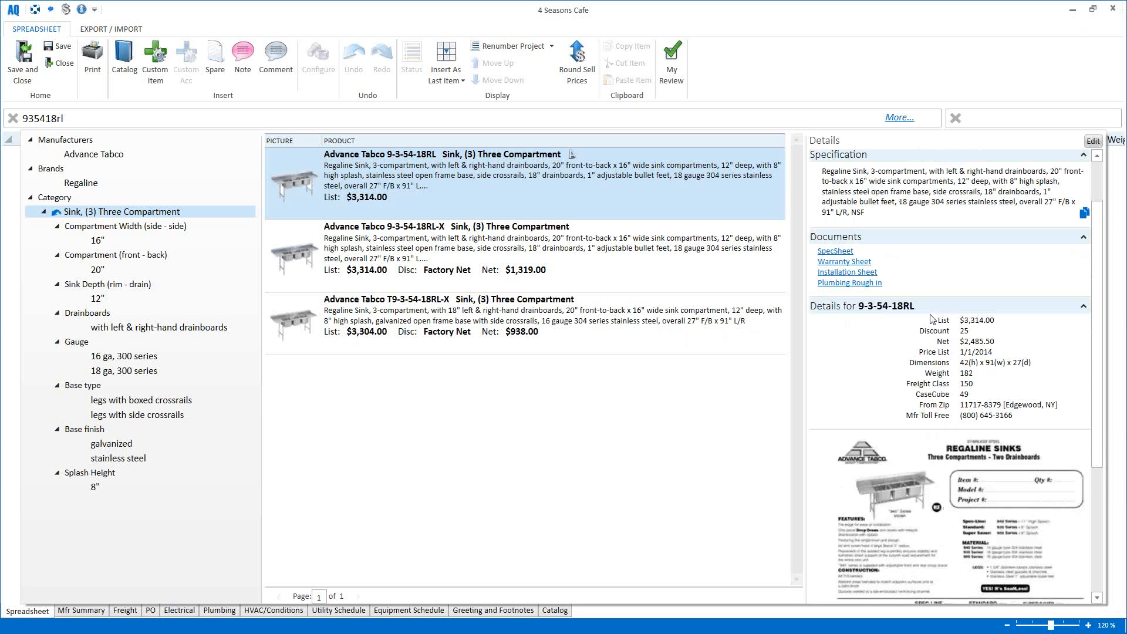
pyautogui.scroll(-1, 830, 320)
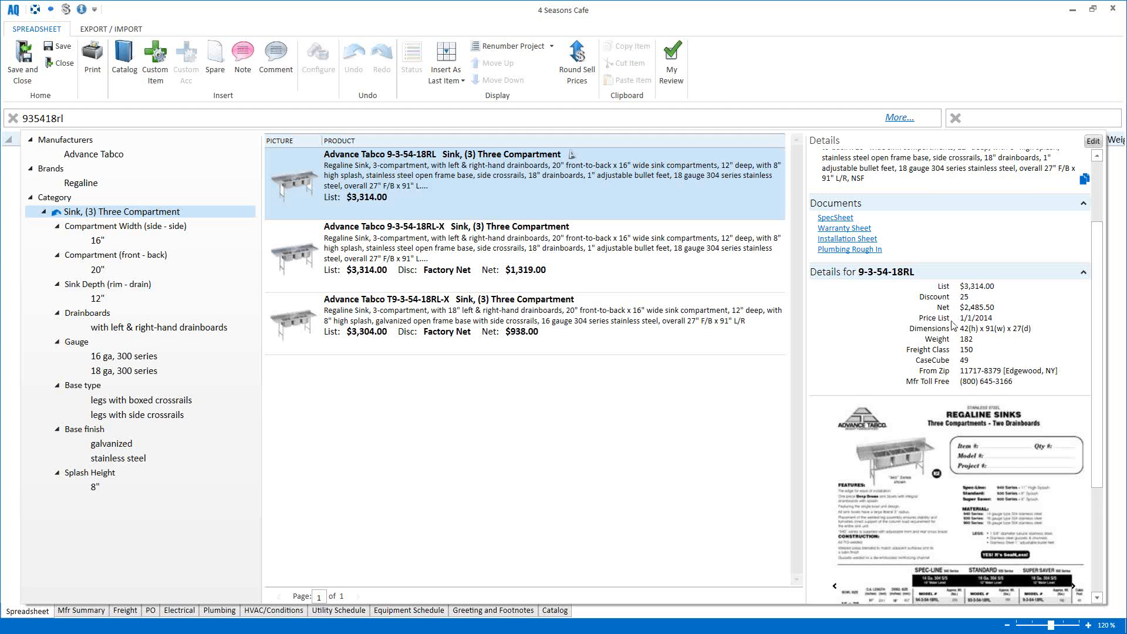
pyautogui.scroll(-3, 953, 326)
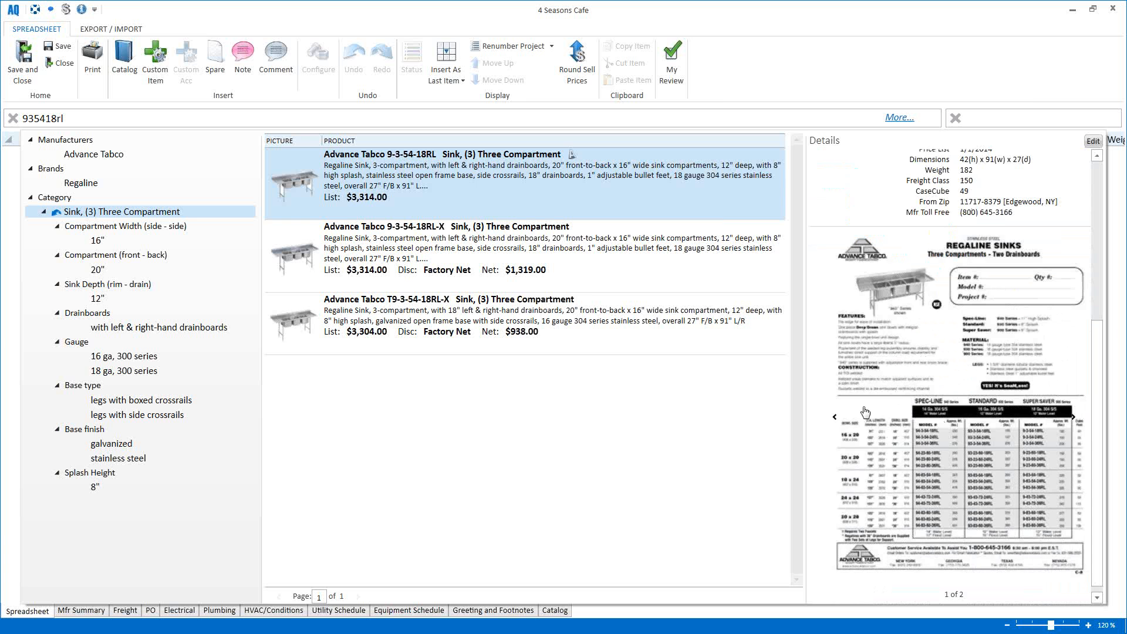
pyautogui.click(1074, 418)
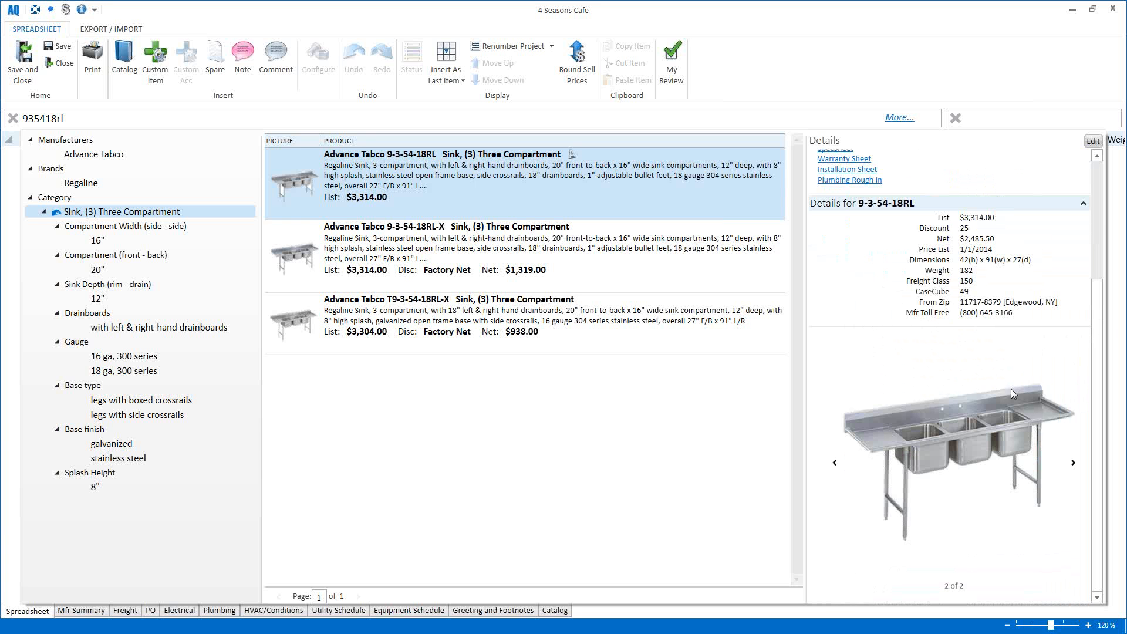
pyautogui.rightClick(941, 417)
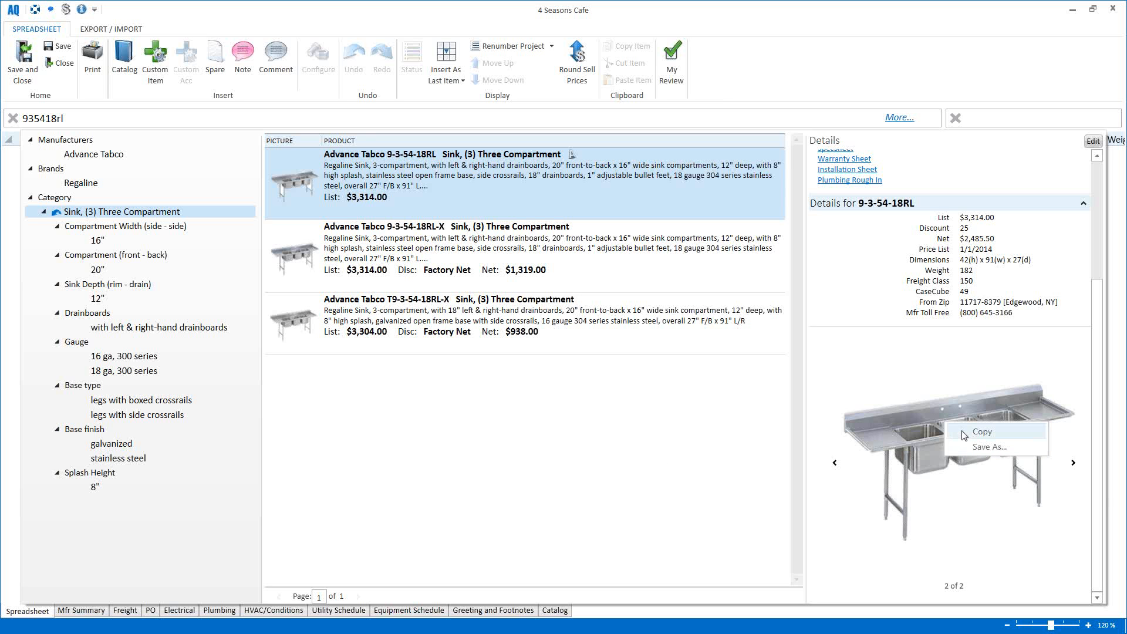
pyautogui.click(678, 451)
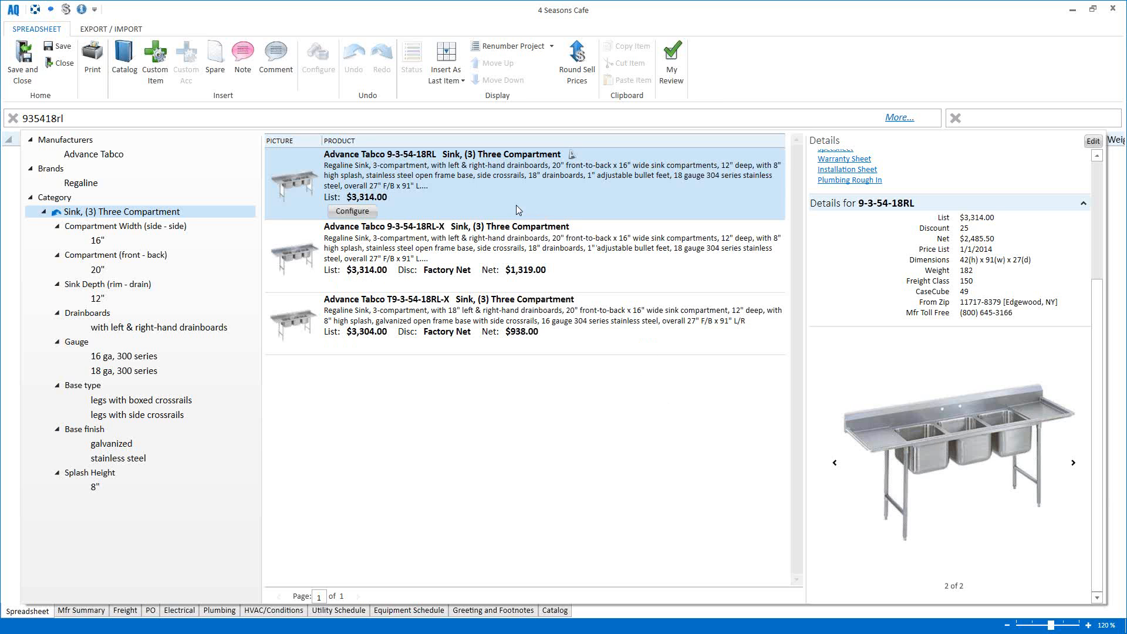
# Step: Configure the 9-3-54-18RL with 8" and 16" spouts, twist-operated drain and Continuous Waste
pyautogui.click(362, 214)
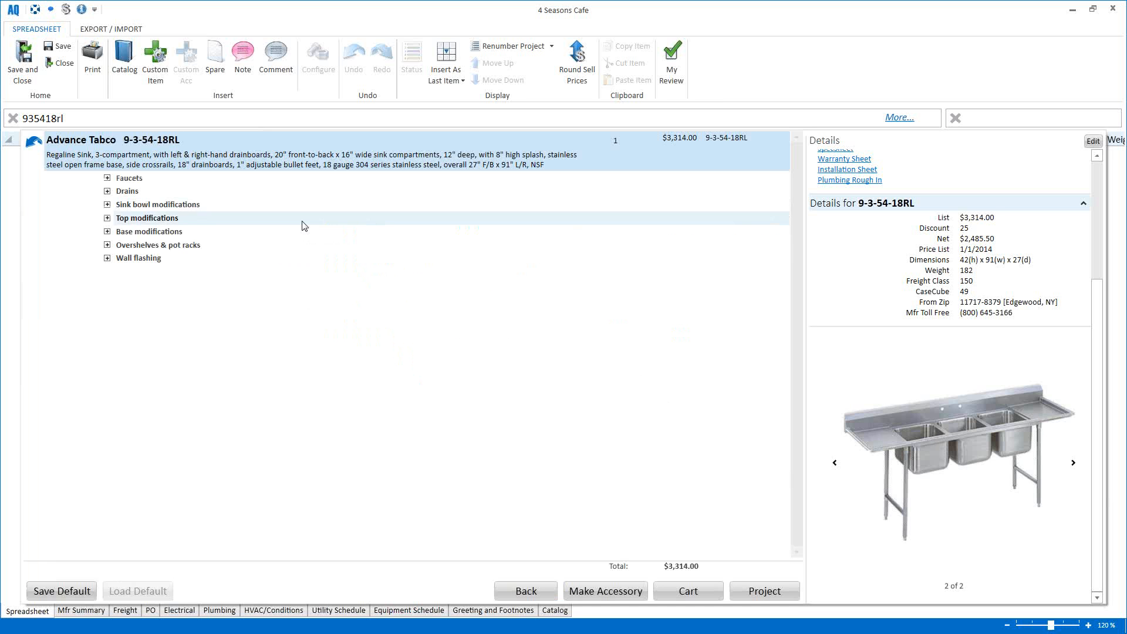
pyautogui.click(107, 178)
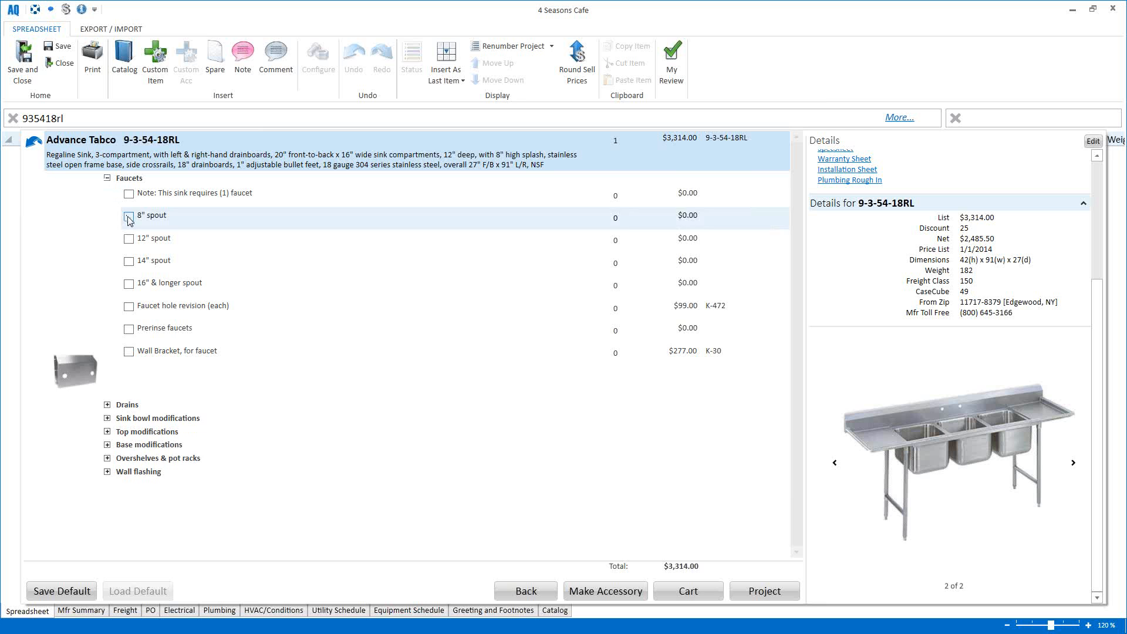
pyautogui.click(129, 217)
pyautogui.click(129, 364)
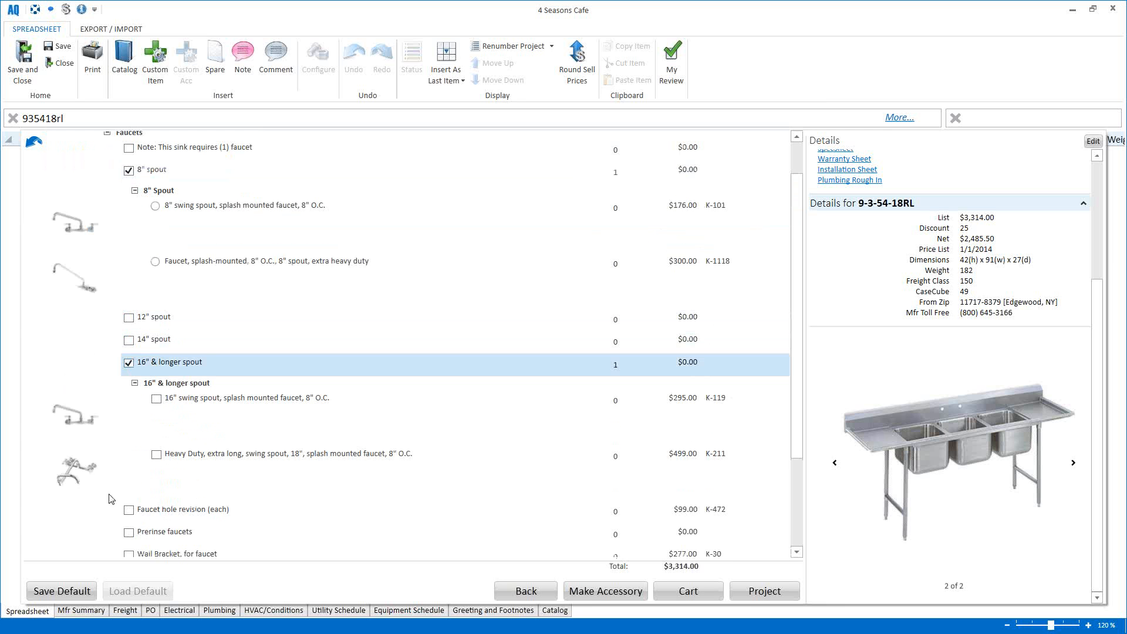
pyautogui.click(117, 483)
pyautogui.click(128, 467)
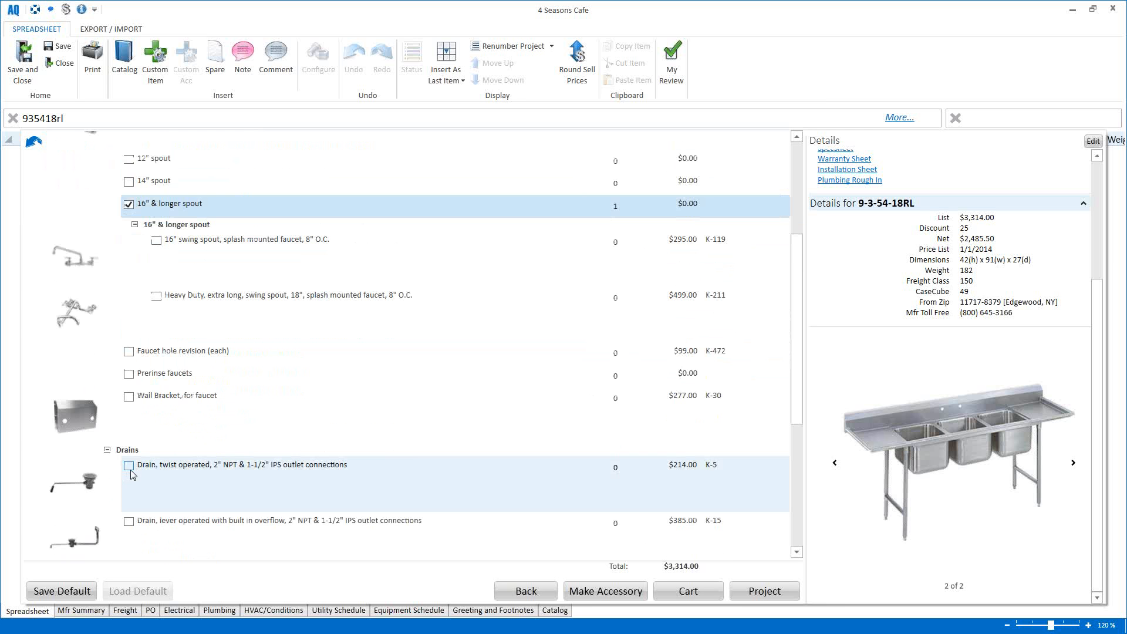
pyautogui.click(129, 443)
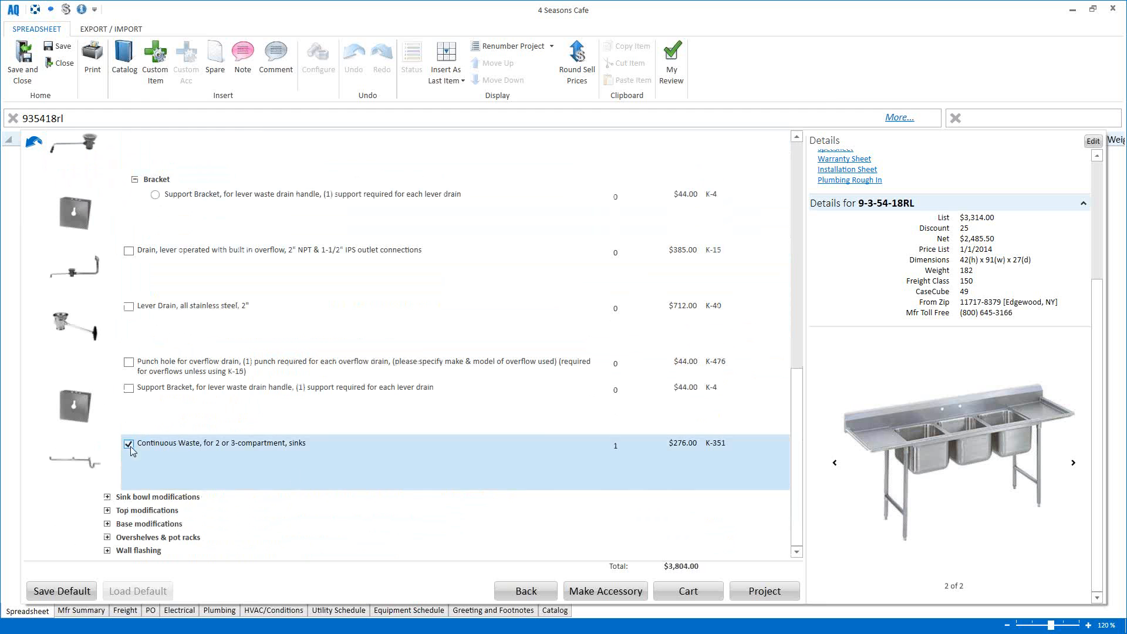
pyautogui.click(756, 593)
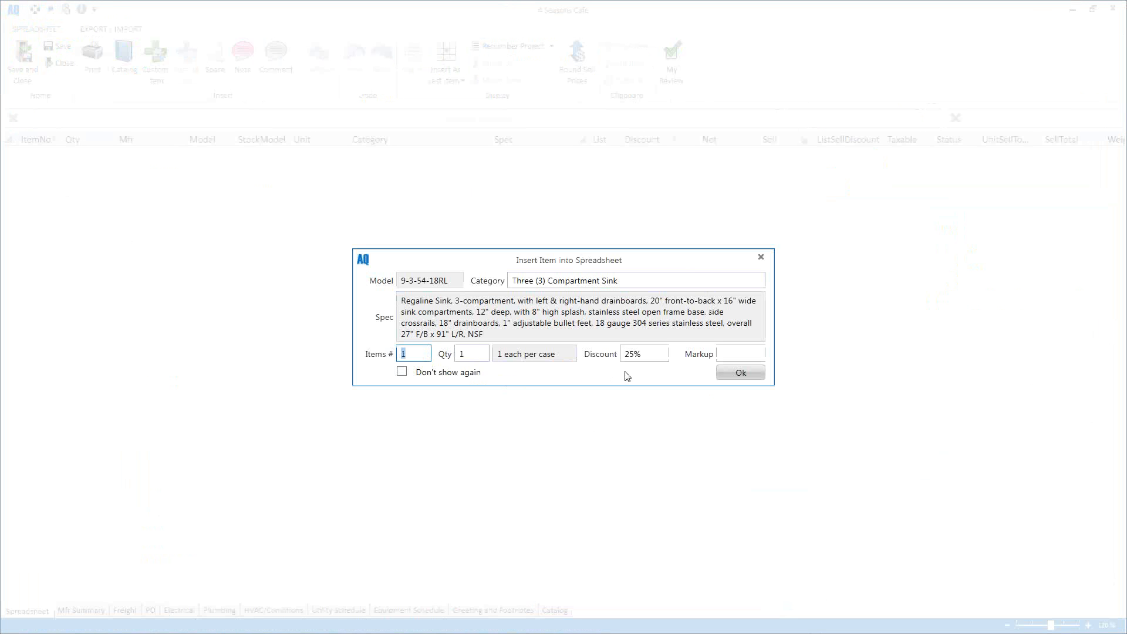
# Step: Insert the configured sink into the quote as item 1, quantity 1
pyautogui.click(478, 356)
pyautogui.click(738, 379)
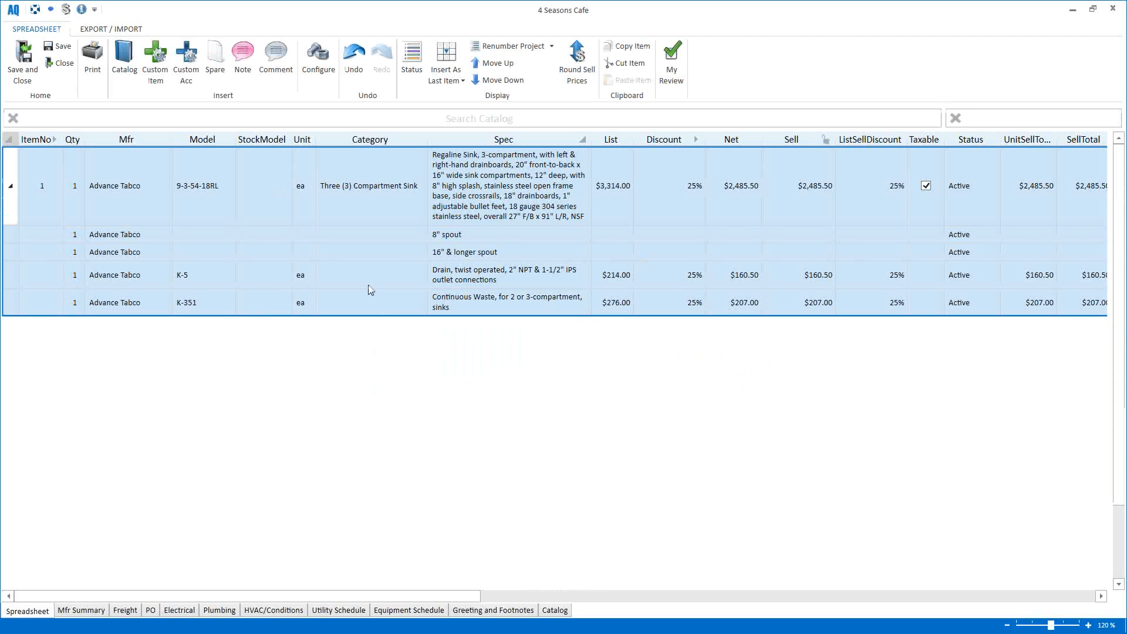
pyautogui.click(102, 119)
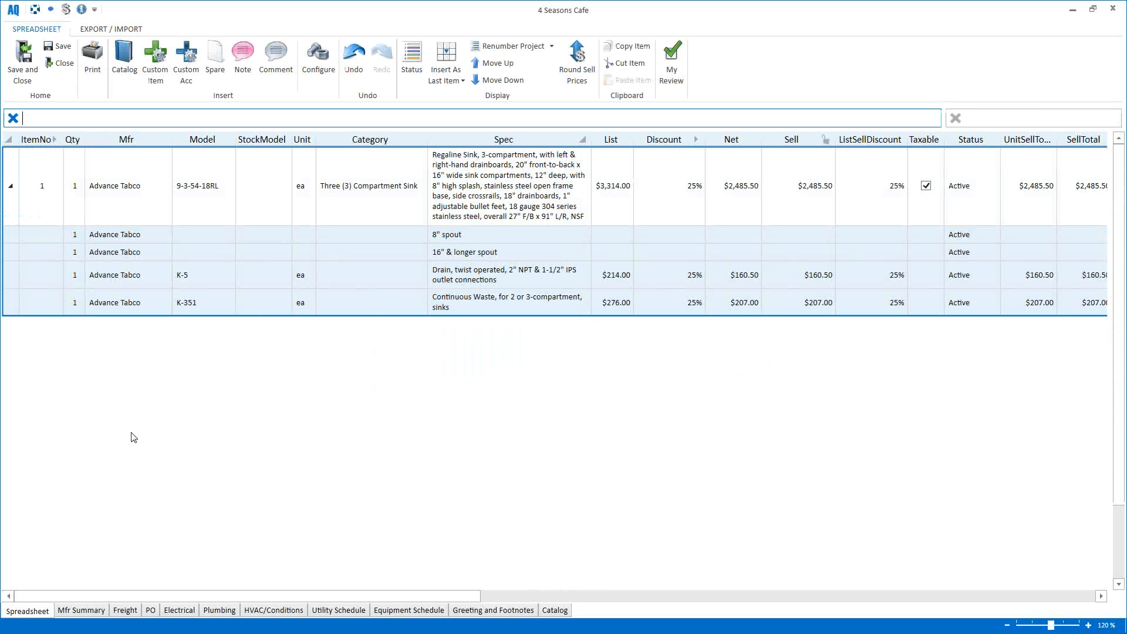
# Step: Search the catalog for 2554, then refine to '2554 gold' to list Gold Medal poppers
pyautogui.write('2554')
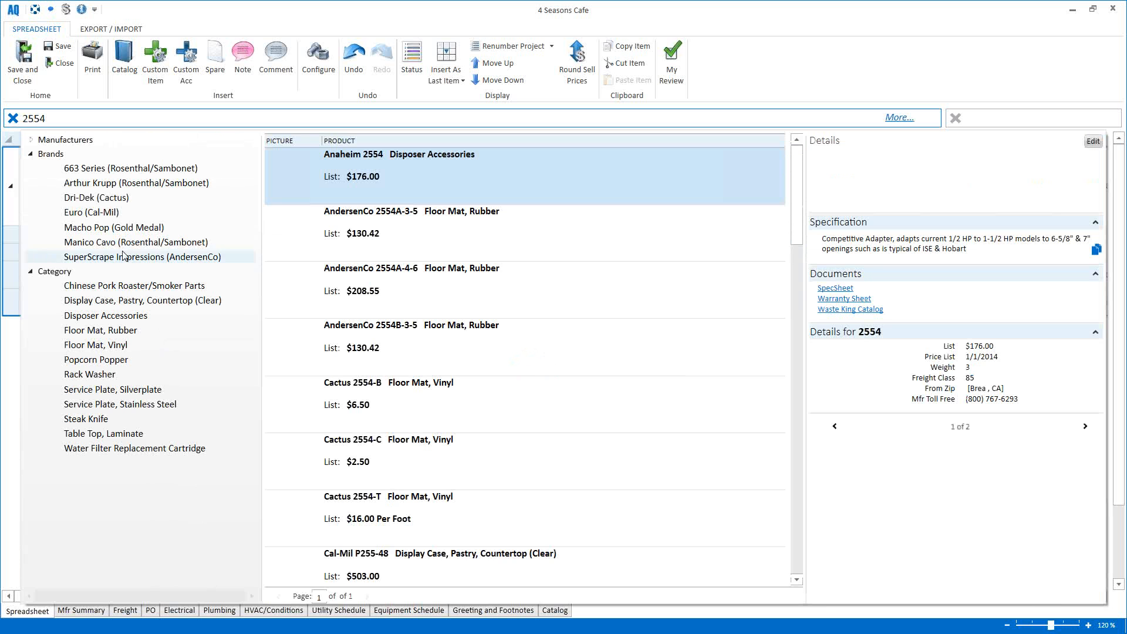
pyautogui.click(31, 140)
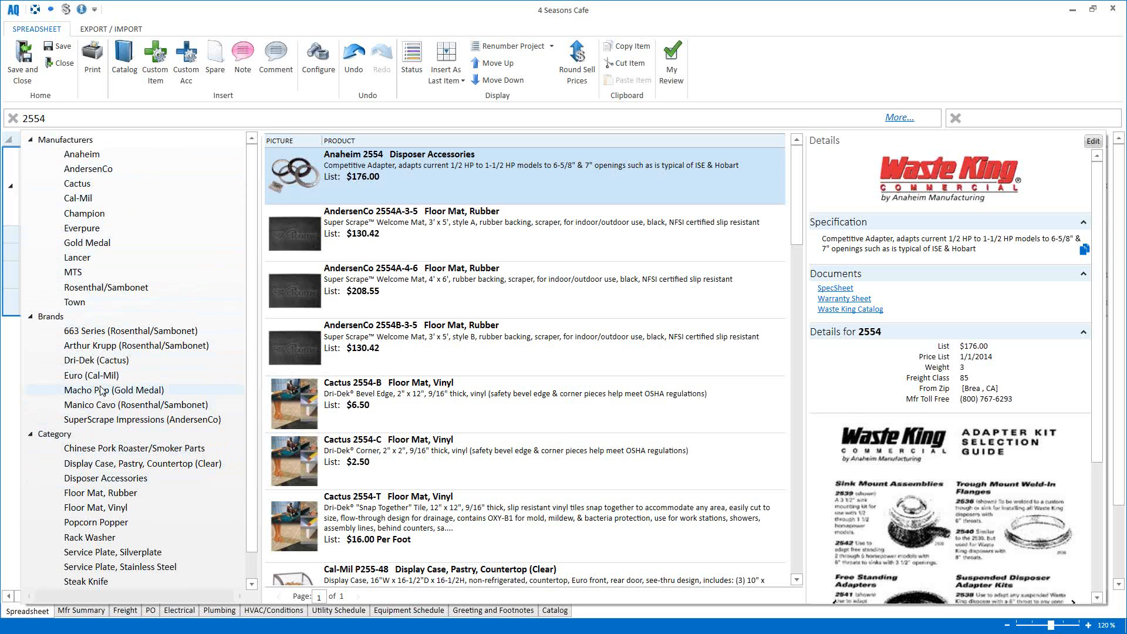
pyautogui.click(88, 119)
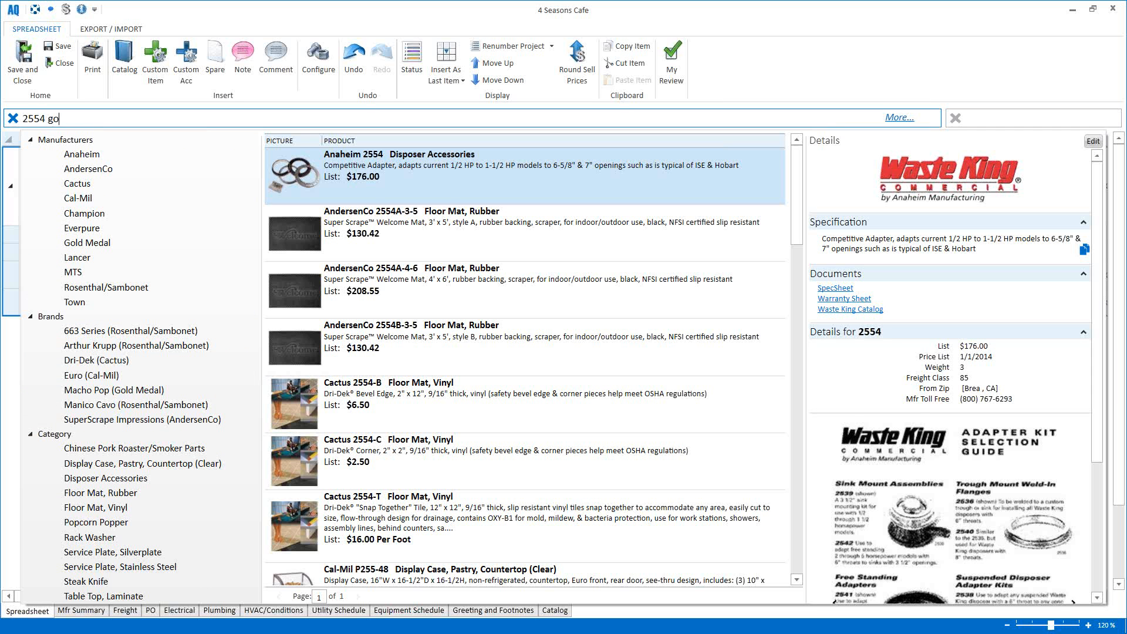
pyautogui.press('Return')
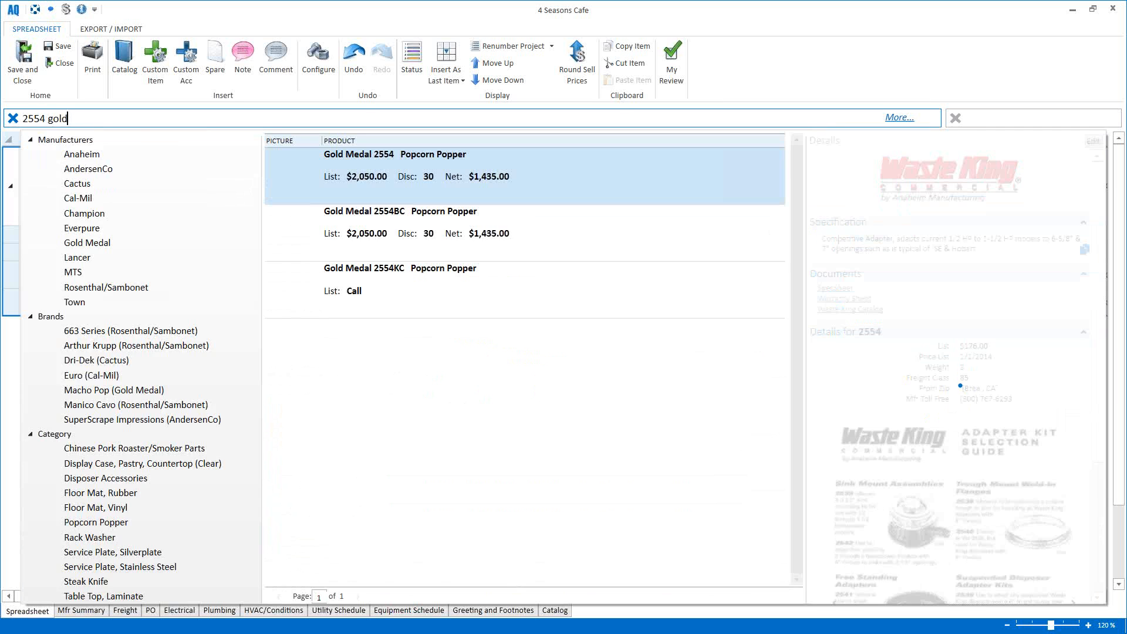
pyautogui.moveTo(299, 176)
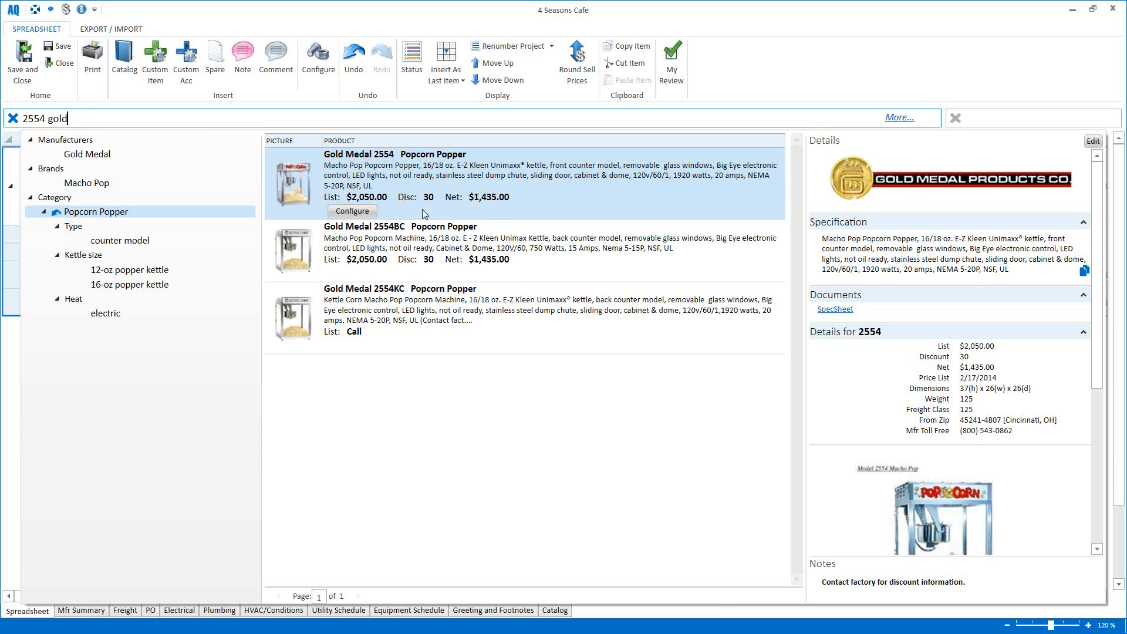
# Step: Configure the Gold Medal 2554 with the 28" popcorn cart base and insert it as item 2
pyautogui.click(363, 210)
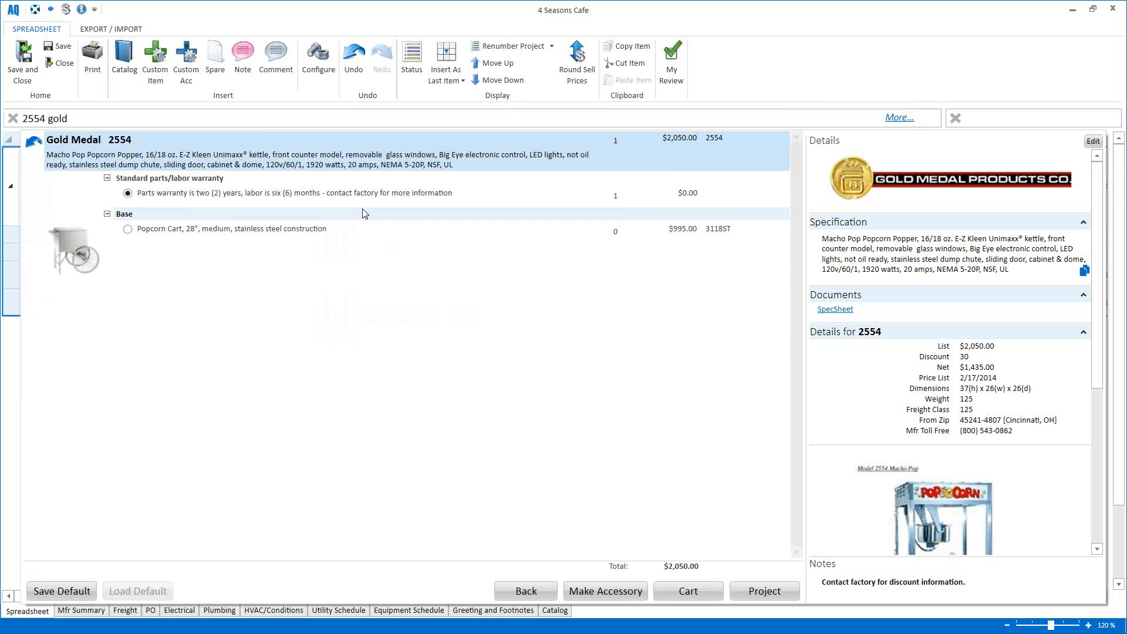
pyautogui.click(128, 229)
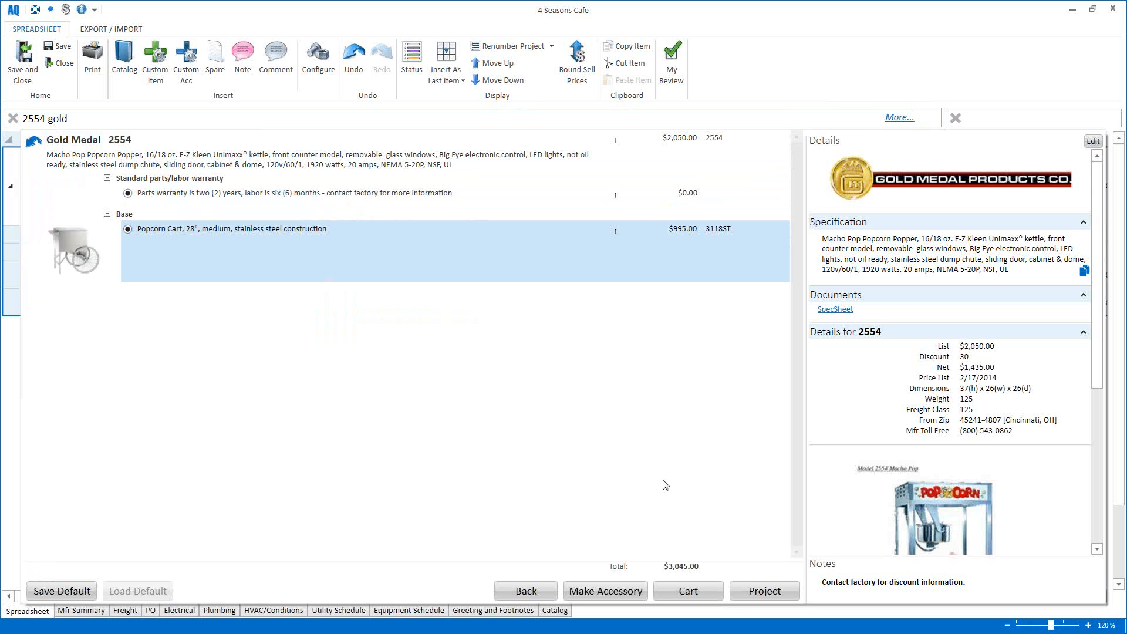
pyautogui.click(764, 592)
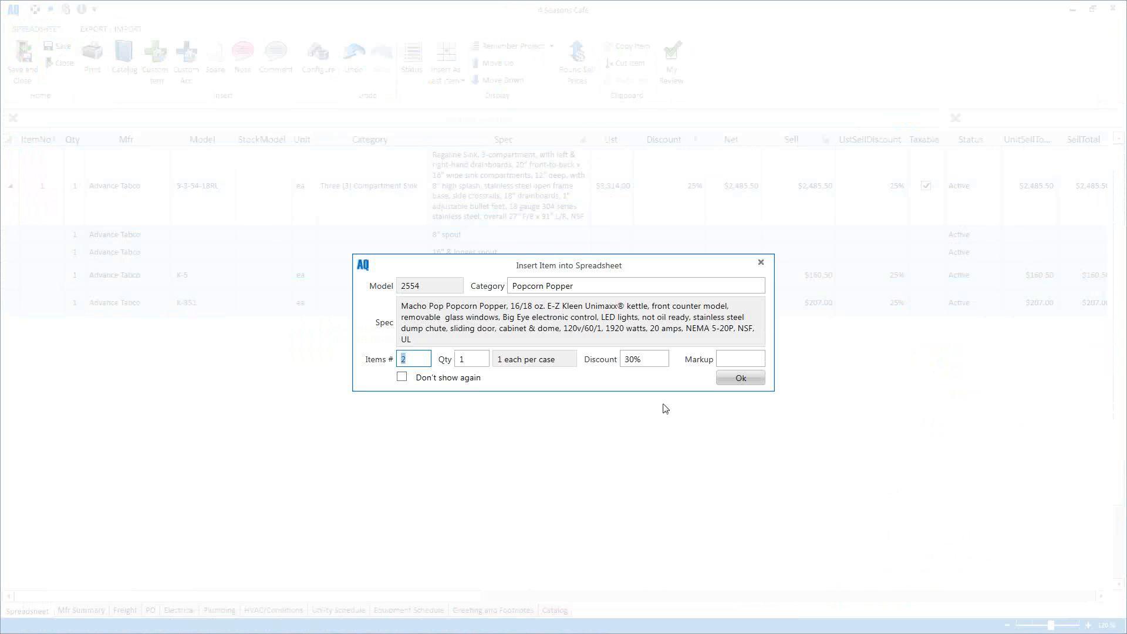
pyautogui.click(741, 378)
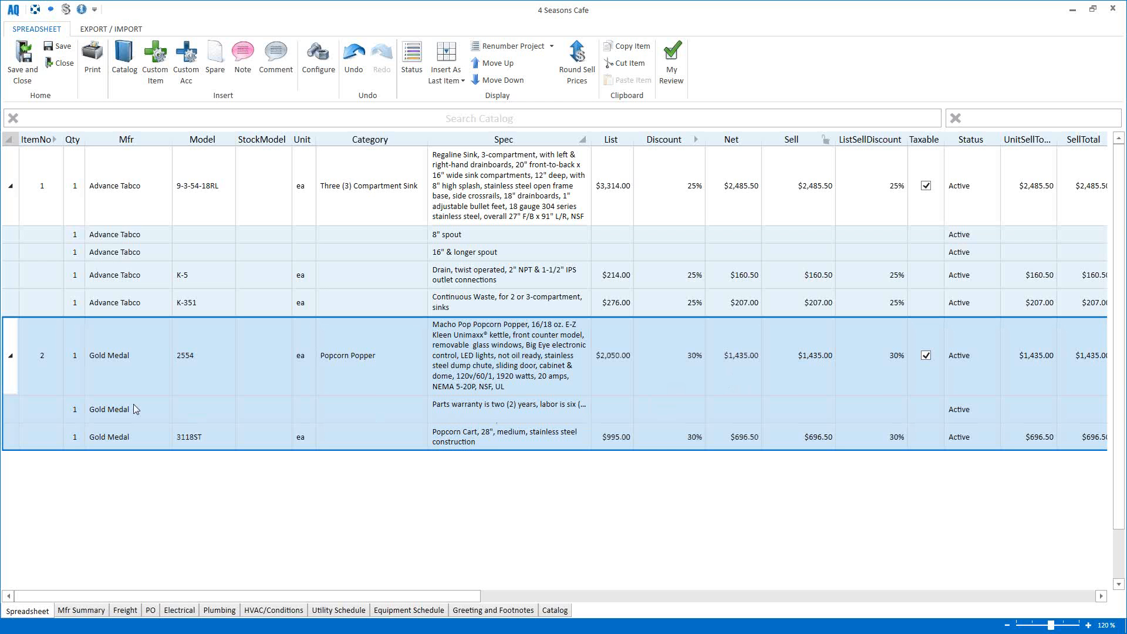
pyautogui.click(120, 122)
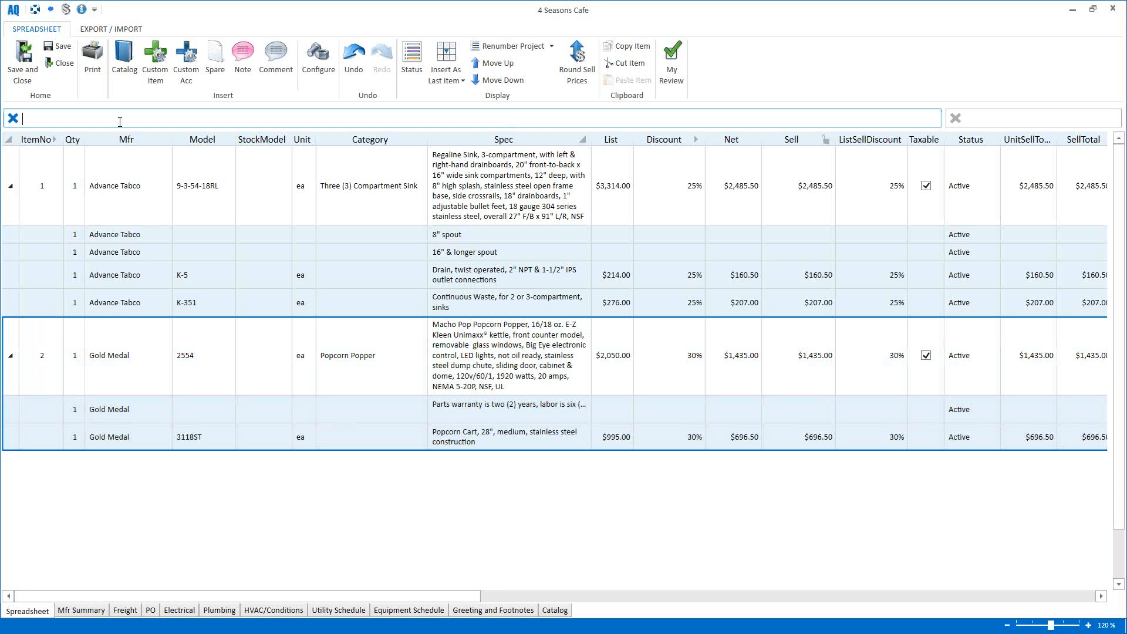
# Step: Search 'gas combi', browse the Manufacturers and Brands lists, and refine to 'gas combi cleve'
pyautogui.write('gas combi')
pyautogui.press('Return')
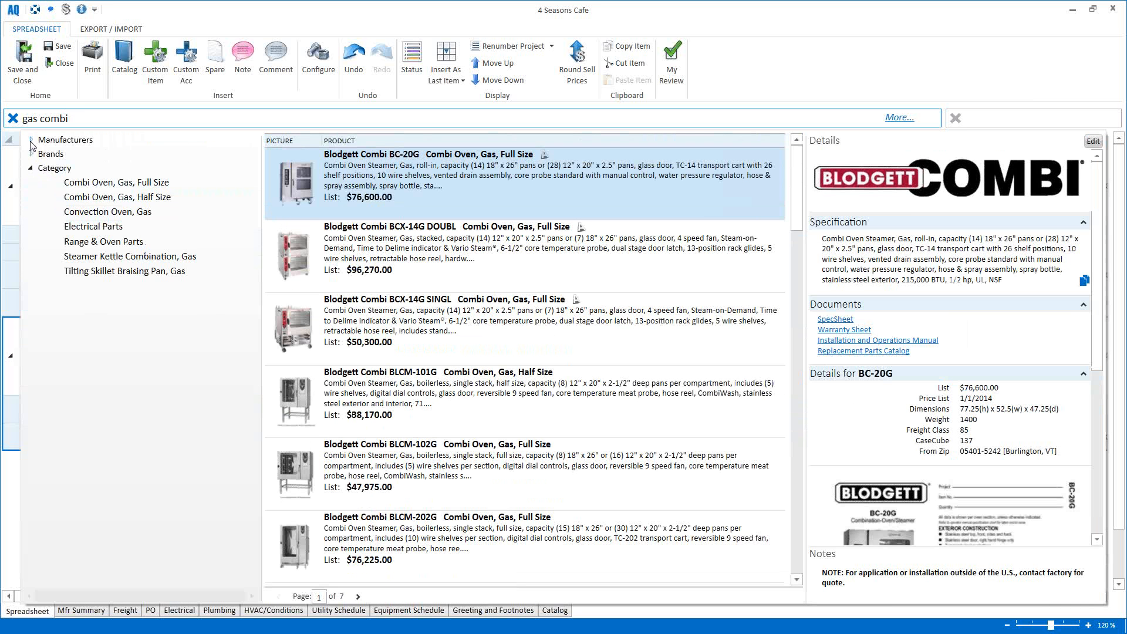
pyautogui.click(31, 141)
pyautogui.click(31, 140)
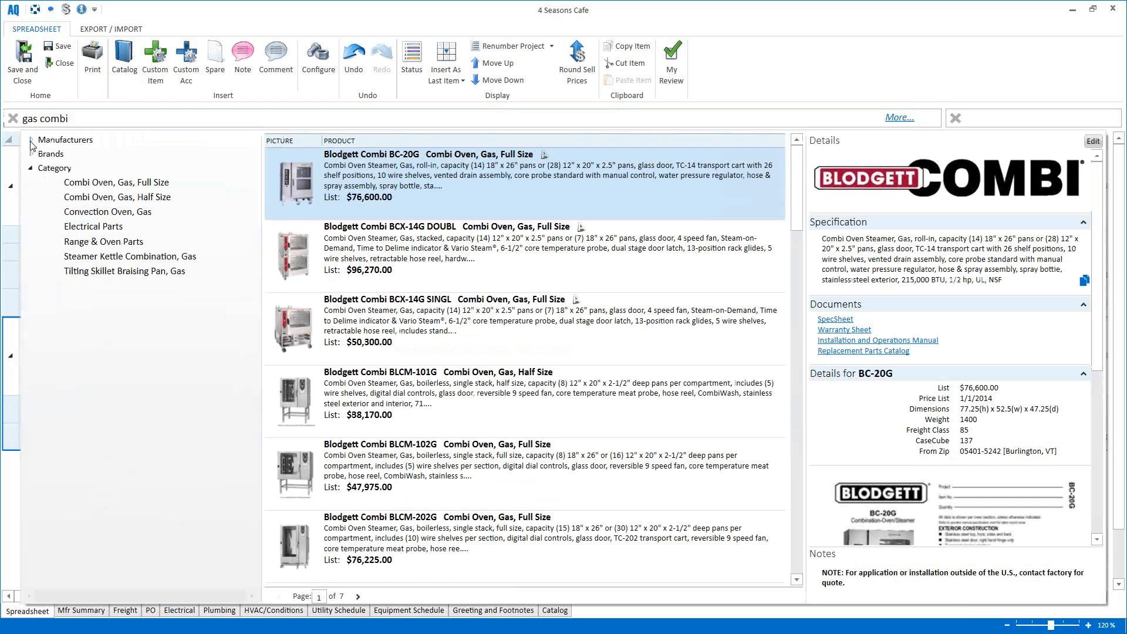
pyautogui.click(30, 154)
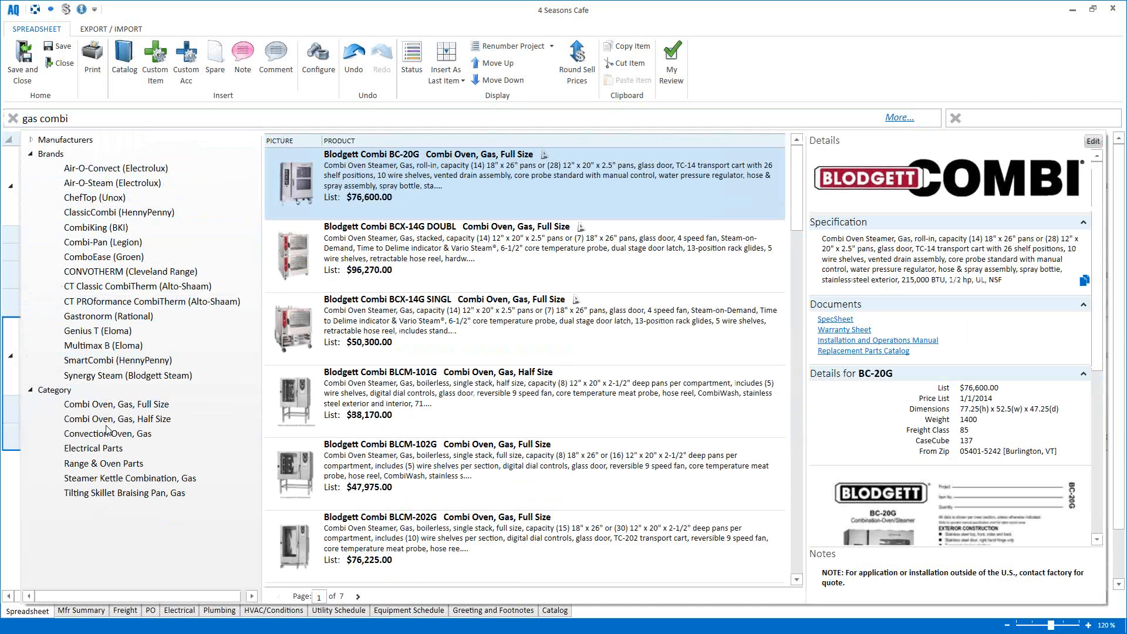
pyautogui.click(101, 121)
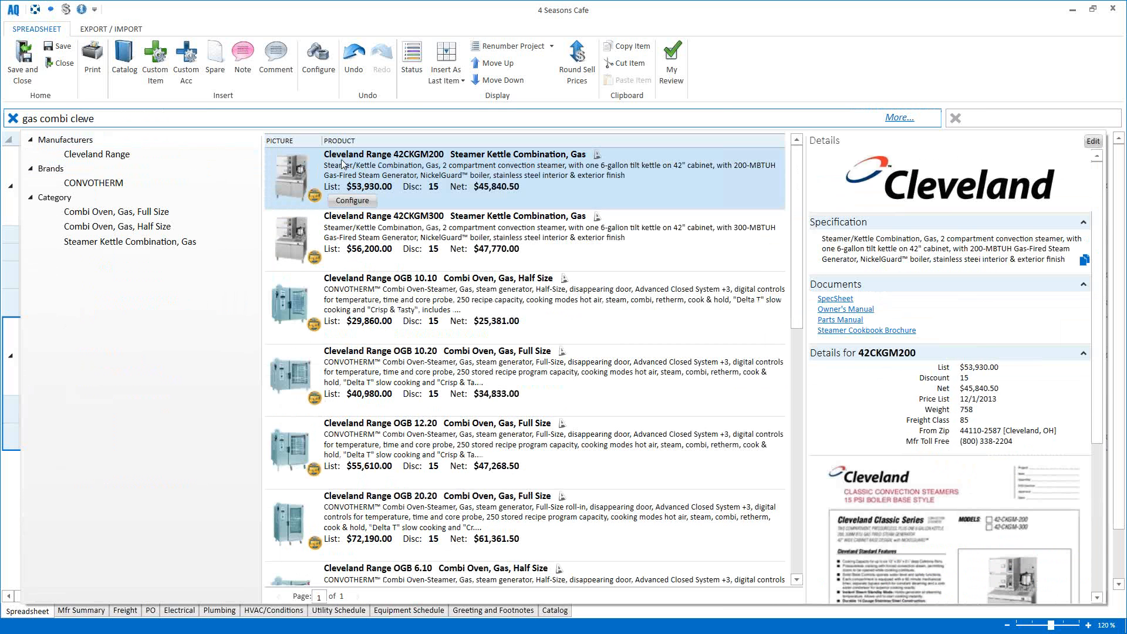
# Step: Try the Half Size and Full Size category filters, clearing each afterward
pyautogui.click(122, 230)
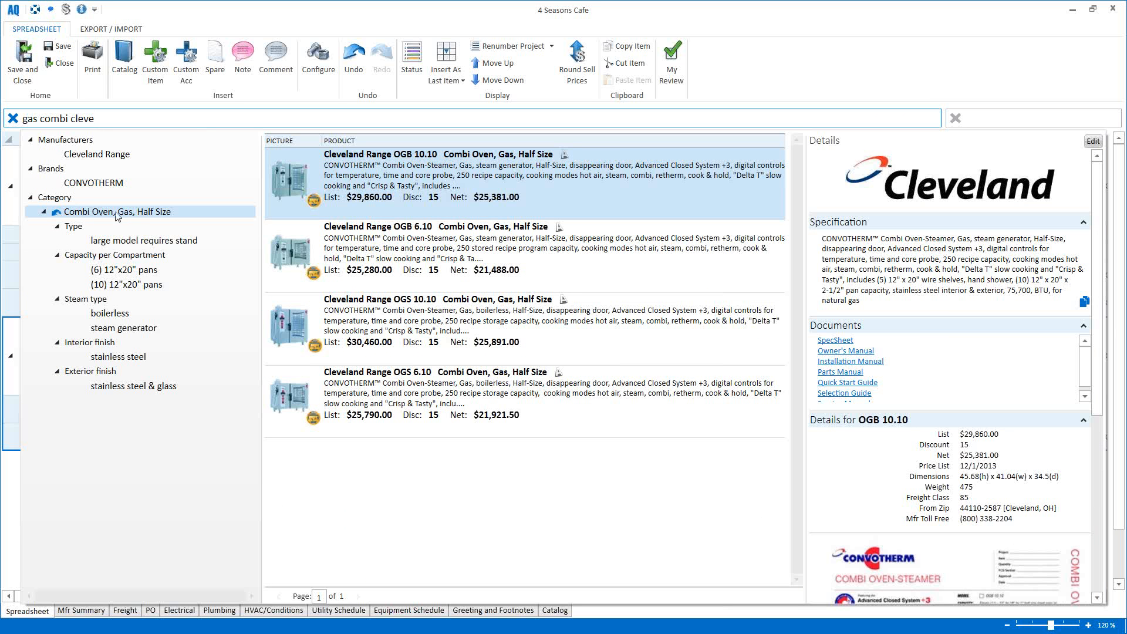
pyautogui.click(56, 214)
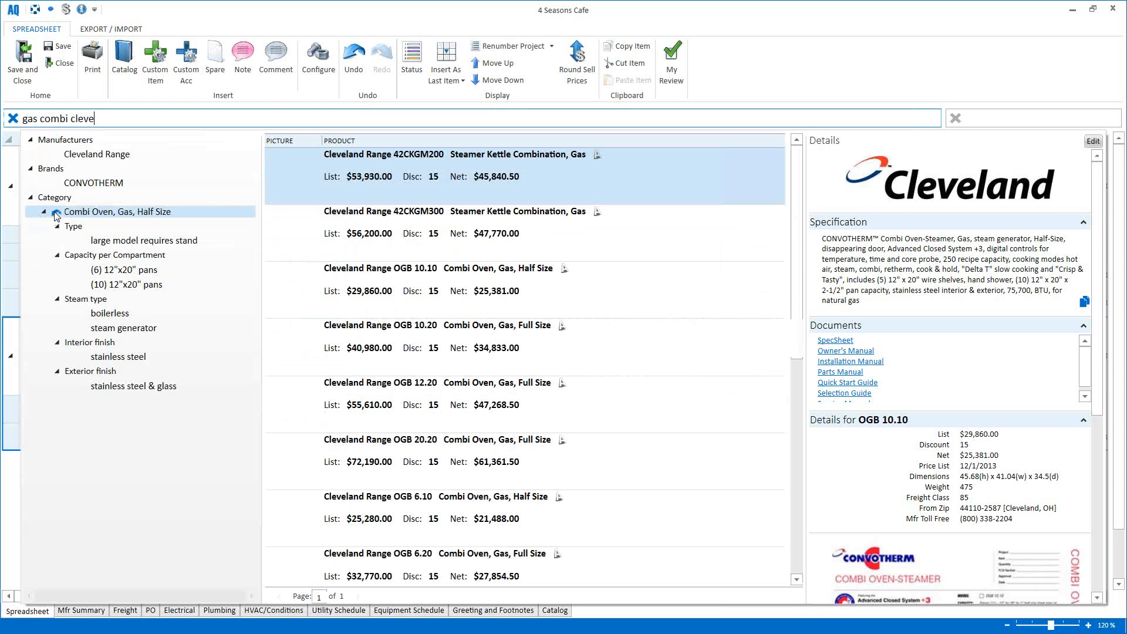
pyautogui.click(111, 212)
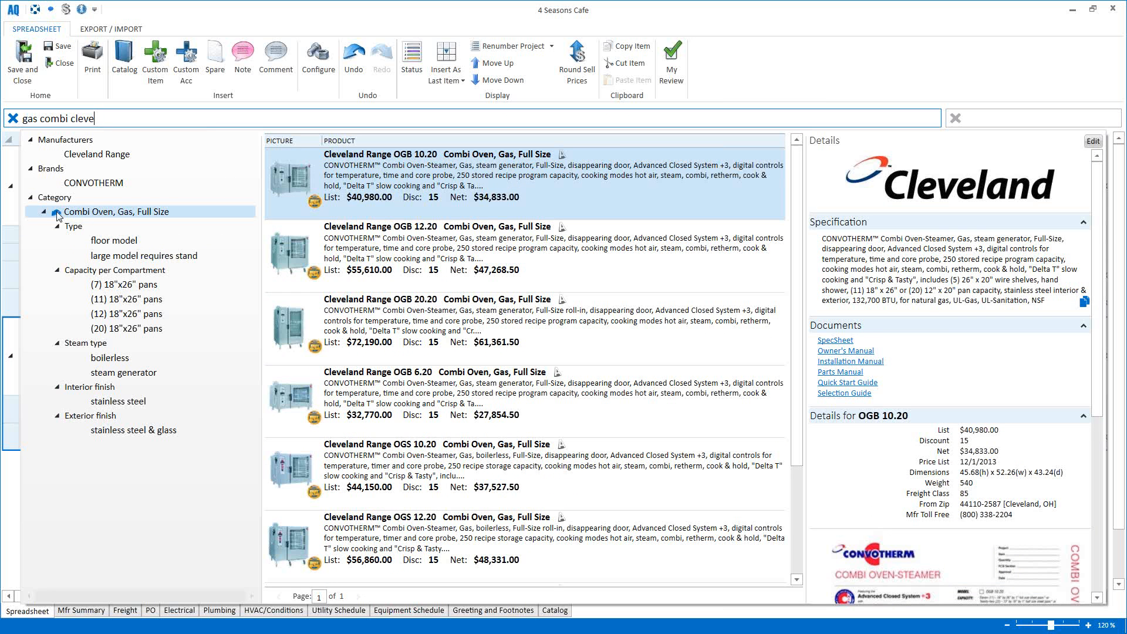
pyautogui.click(56, 213)
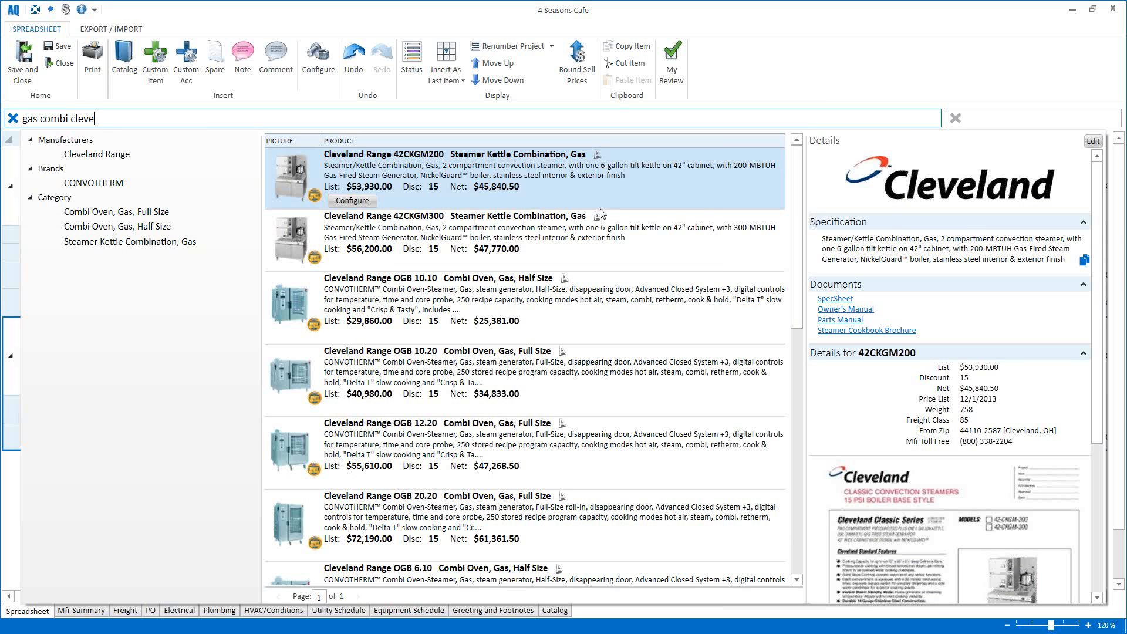
# Step: Configure the 42CKGM200 kettle with natural gas and a power take-off kit, then insert it into the quote
pyautogui.click(373, 202)
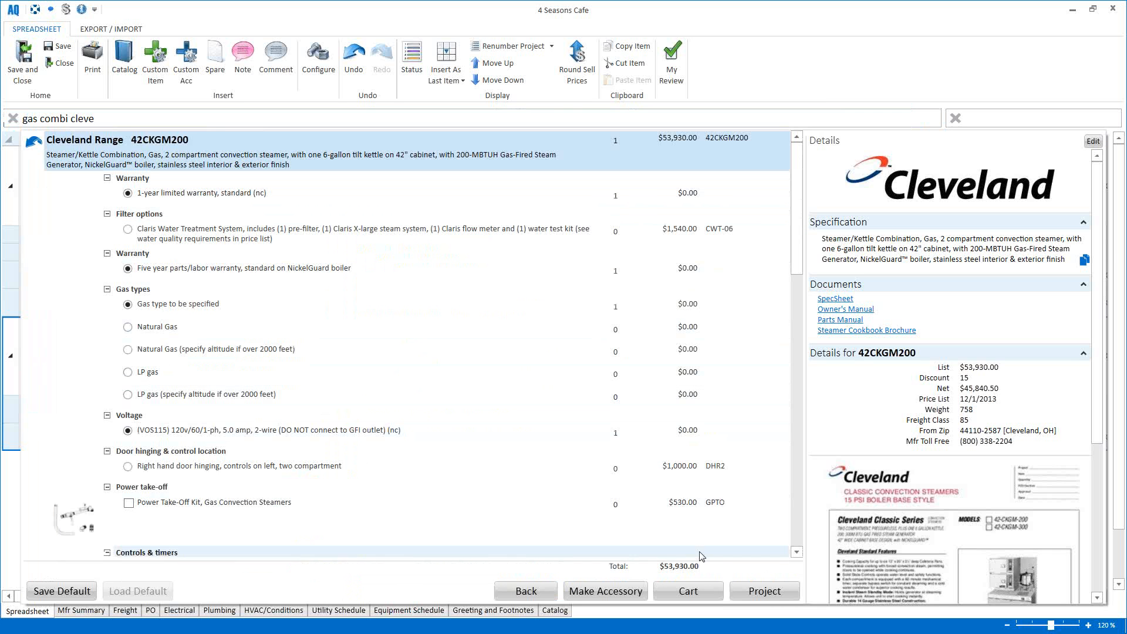
pyautogui.click(142, 351)
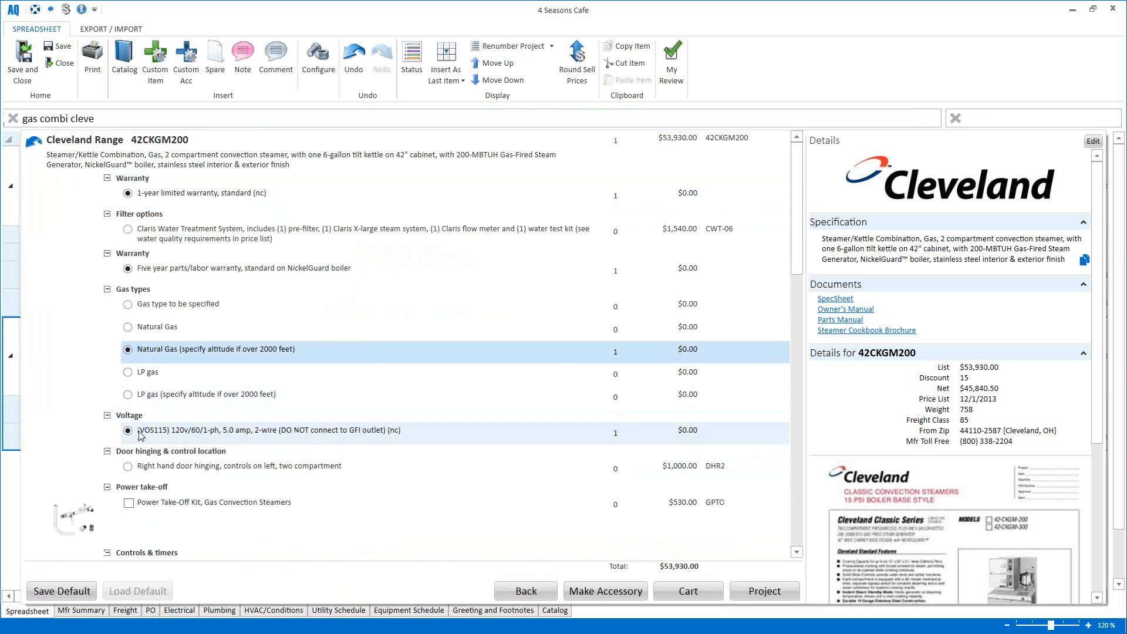
pyautogui.click(170, 508)
pyautogui.scroll(-4, 170, 509)
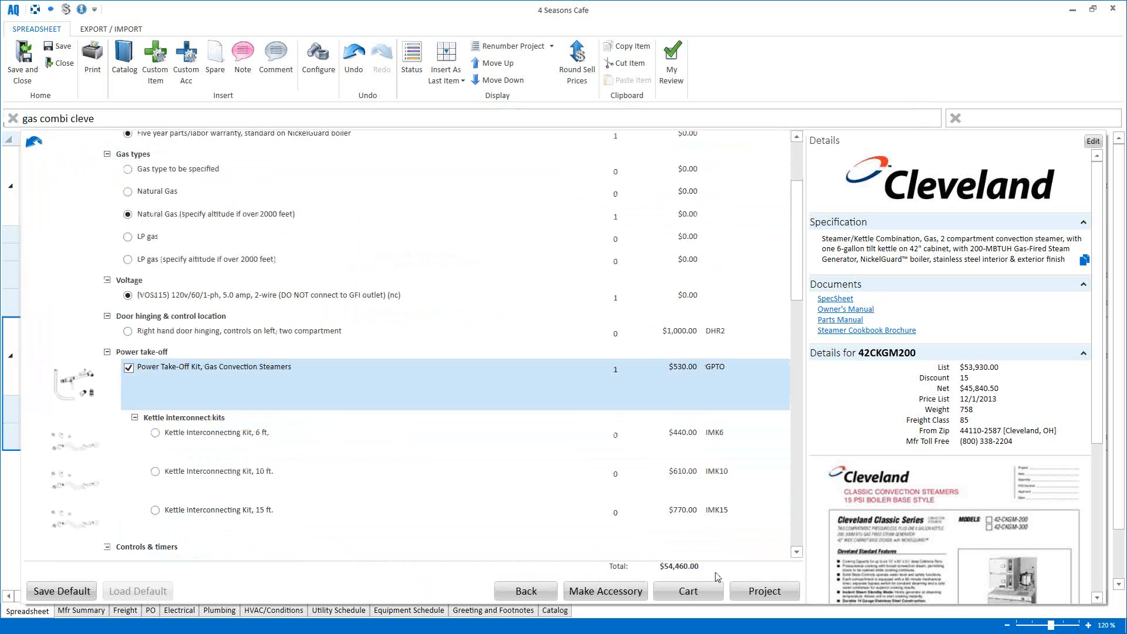
pyautogui.click(754, 593)
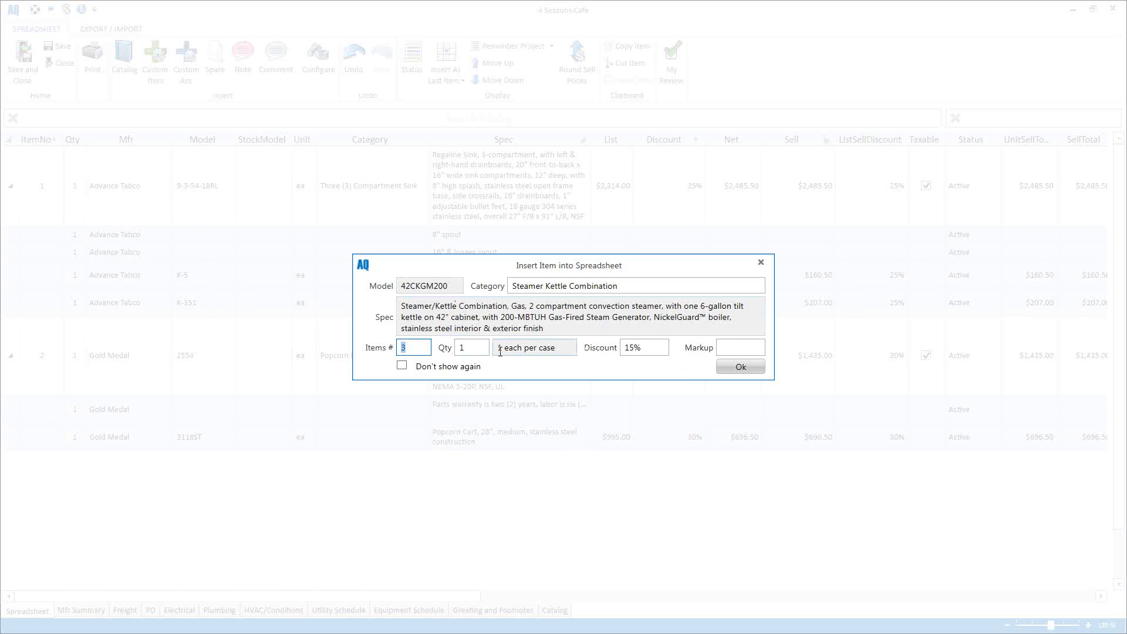
pyautogui.click(401, 366)
pyautogui.click(728, 368)
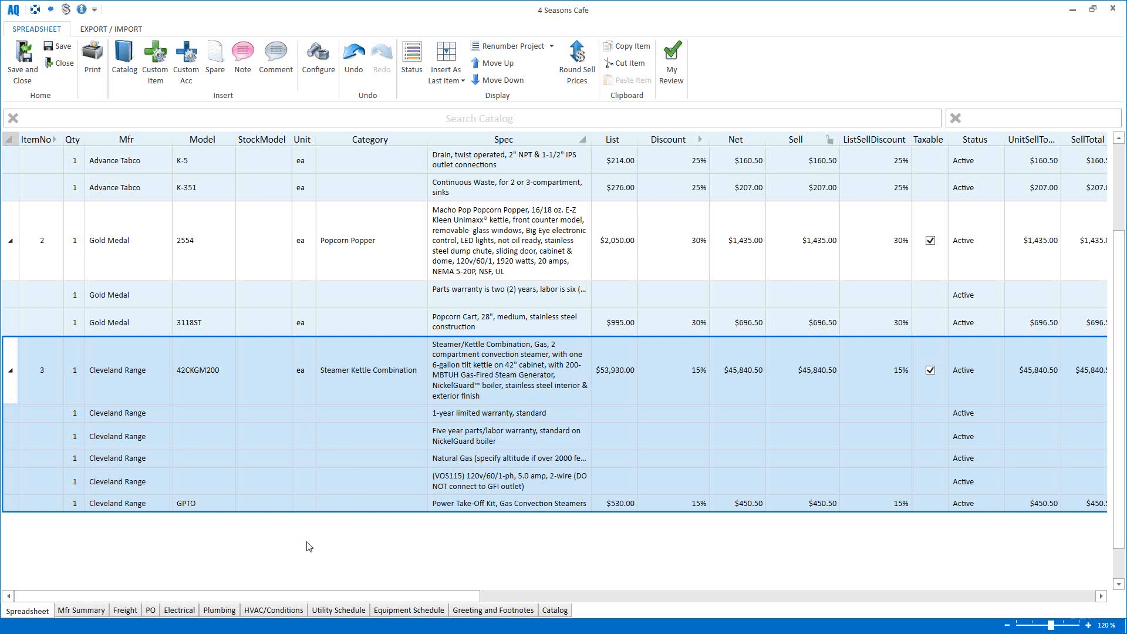
pyautogui.scroll(2, 258, 411)
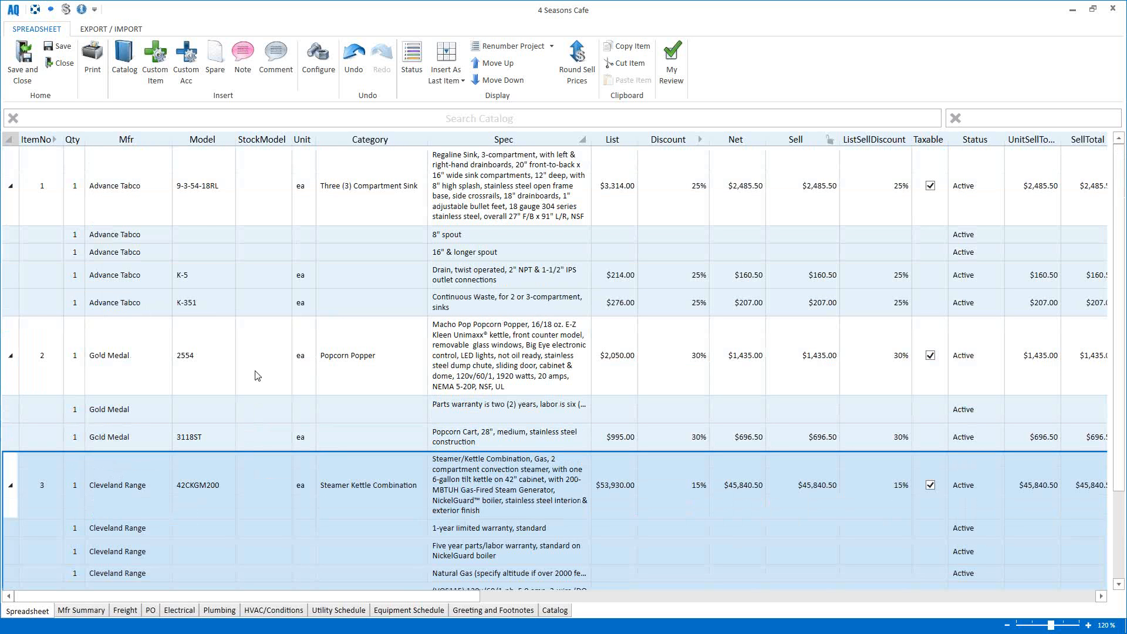
# Step: Search the catalog for 'duratuff' and add Libbey glasses 14801HT and 15141 to the cart
pyautogui.click(140, 120)
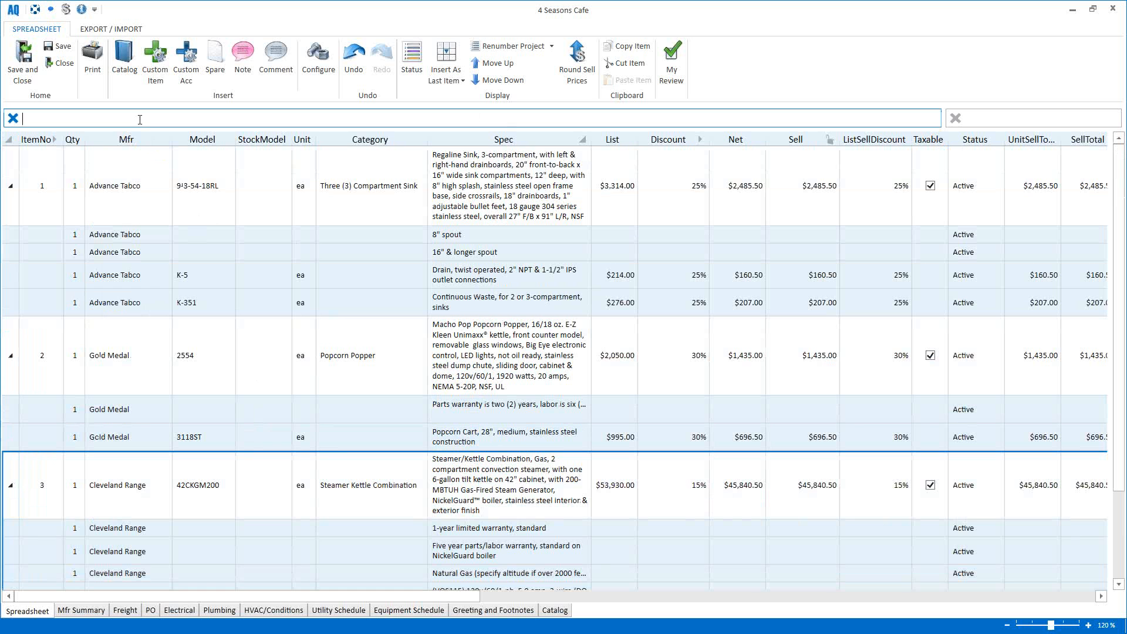
pyautogui.write('duratuff')
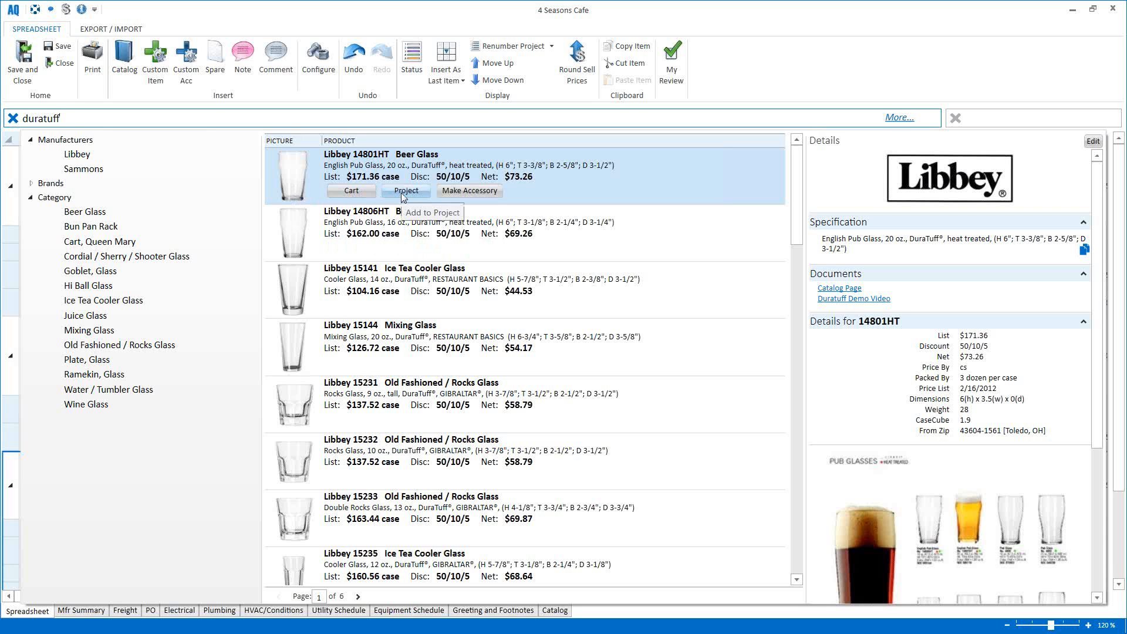
pyautogui.click(343, 192)
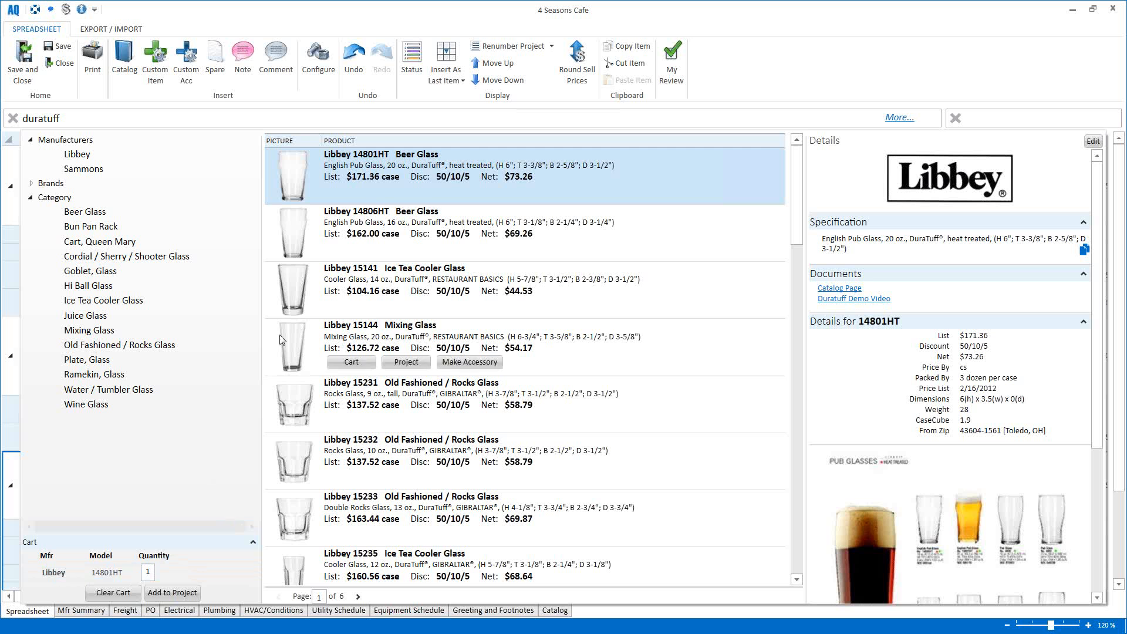
pyautogui.moveTo(298, 216)
pyautogui.click(286, 288)
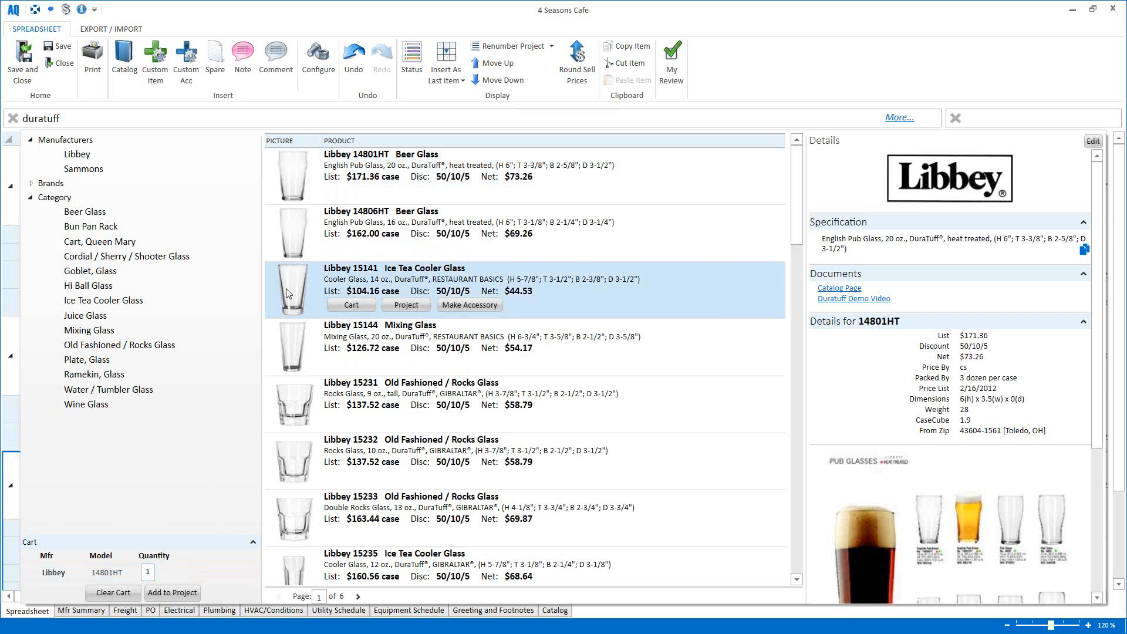
pyautogui.click(351, 305)
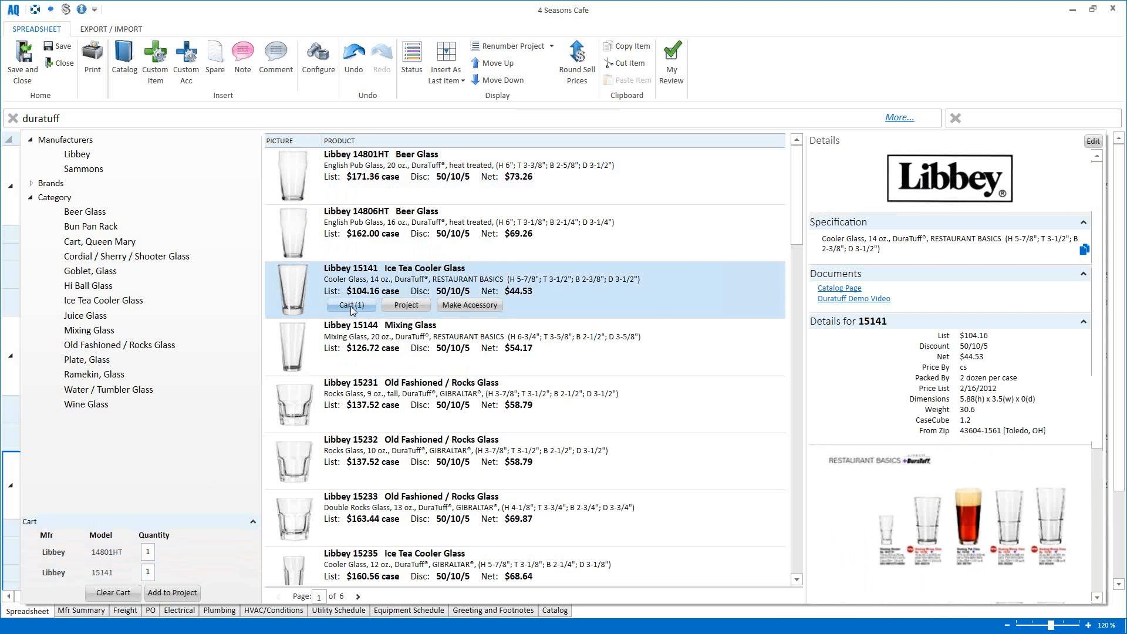
# Step: Open the catalog page for the 15144 Mixing Glass as a PDF
pyautogui.click(305, 343)
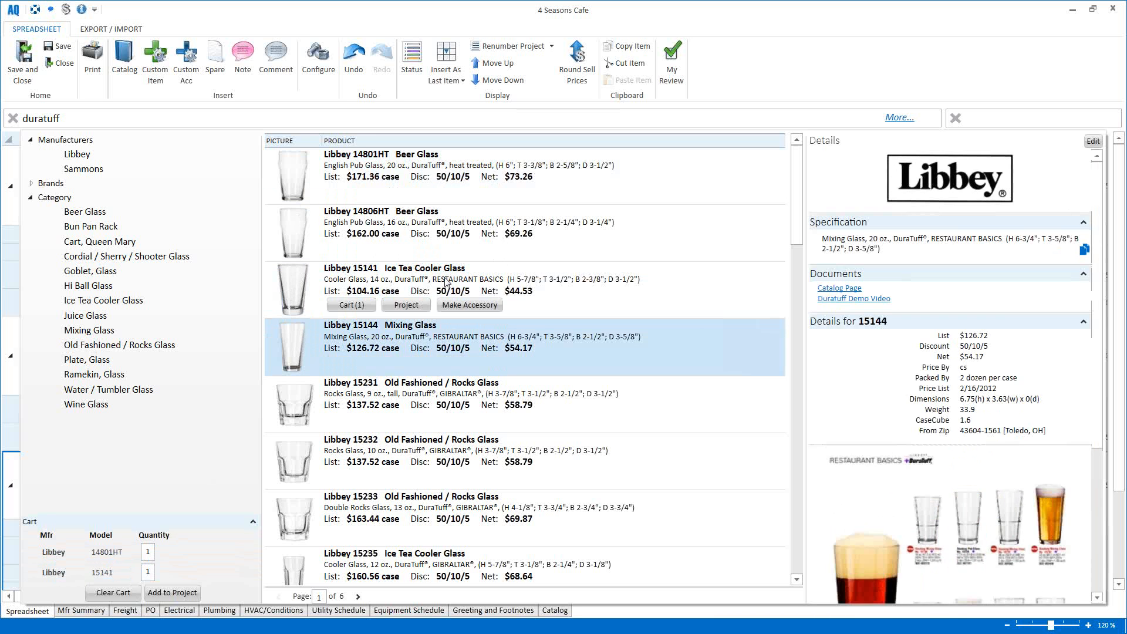
pyautogui.scroll(-4, 998, 426)
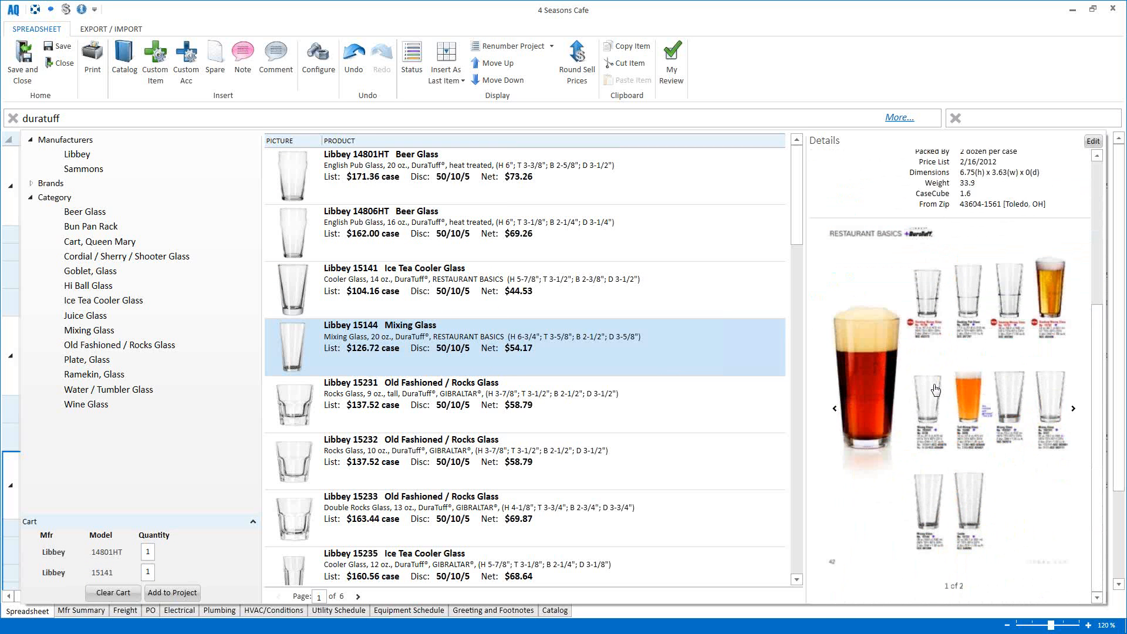
pyautogui.click(936, 389)
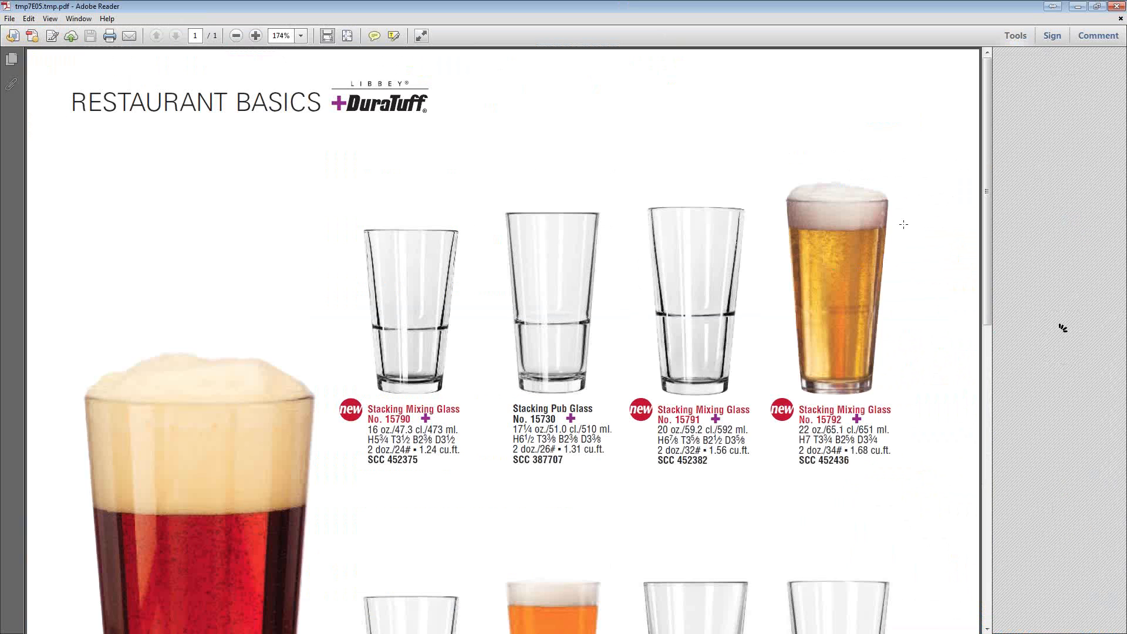
# Step: Scroll through the Restaurant Basics DuraTuff catalog PDF, then close it
pyautogui.scroll(-10, 949, 241)
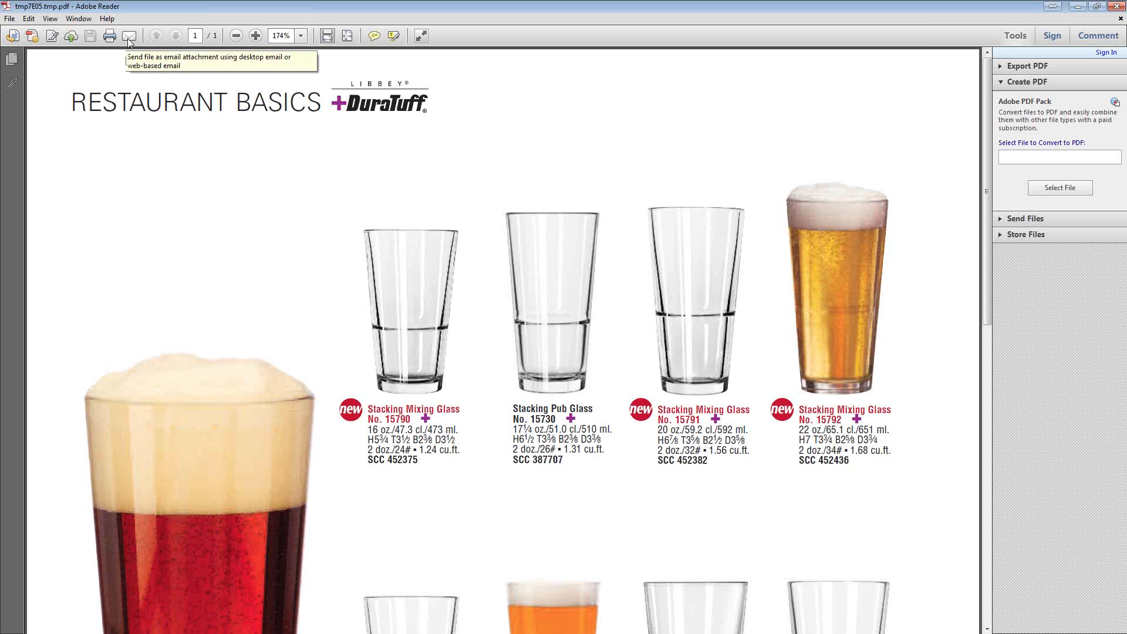
pyautogui.click(1115, 7)
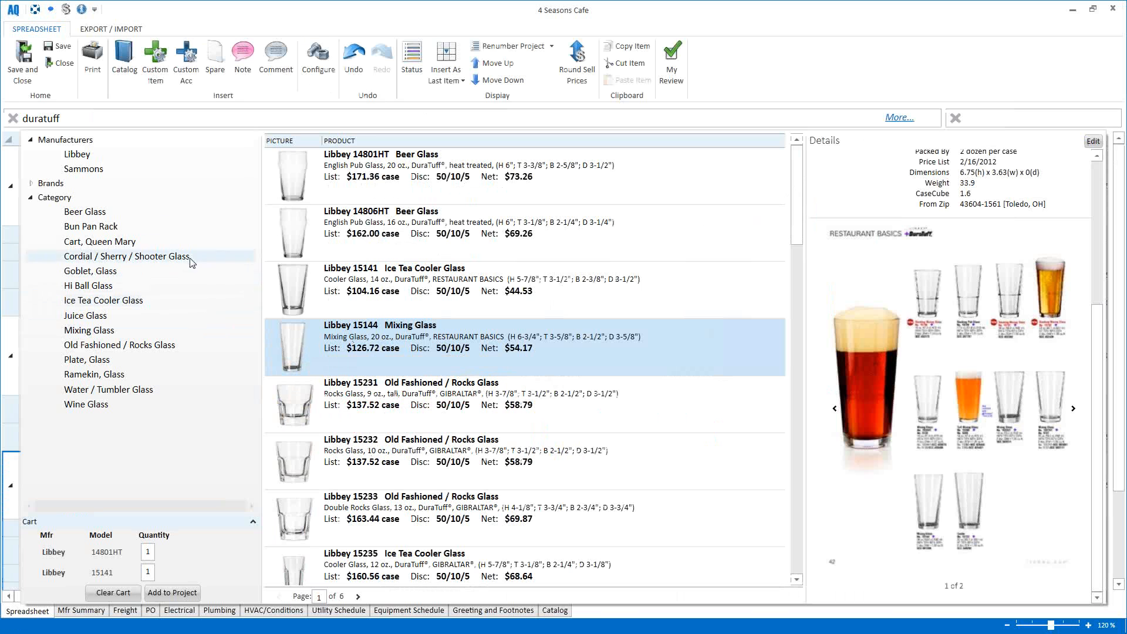
# Step: Filter to 20 oz beer glasses and add a second 14801HT to the cart
pyautogui.click(87, 212)
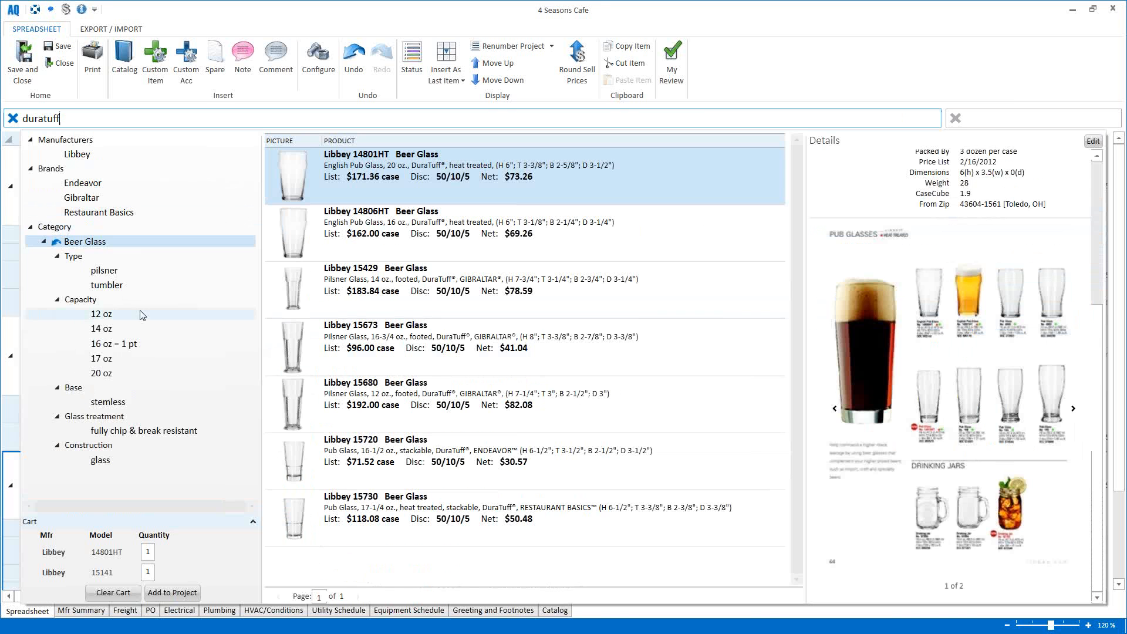
pyautogui.click(101, 373)
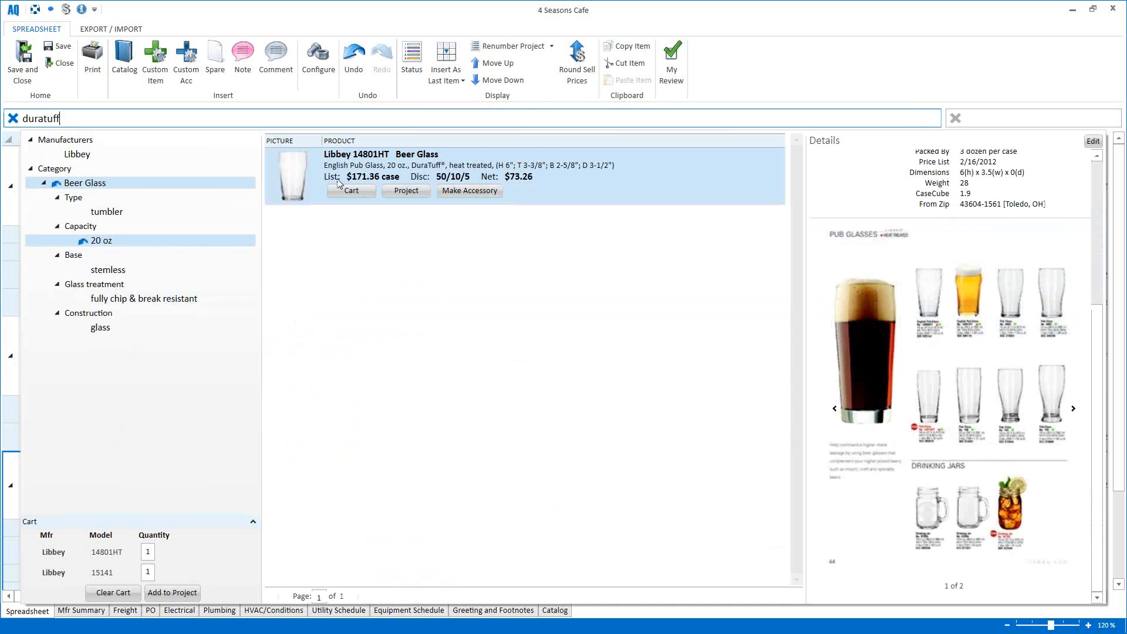
pyautogui.click(347, 190)
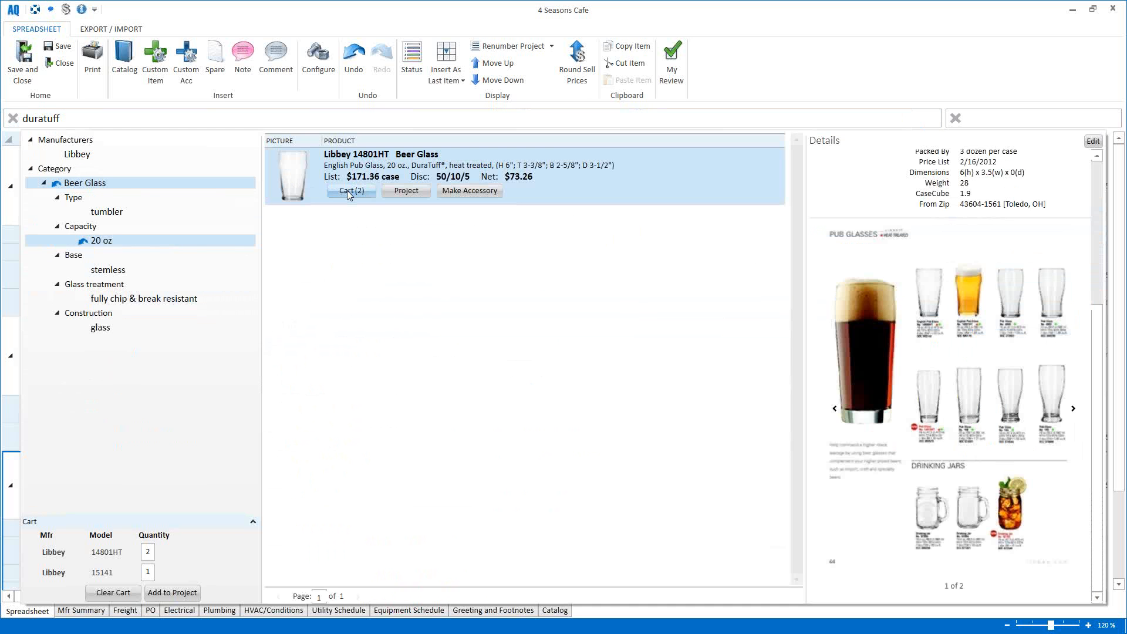
# Step: Switch the filter to wine glasses and add 15246, 15247 and 15463 to the cart
pyautogui.click(85, 243)
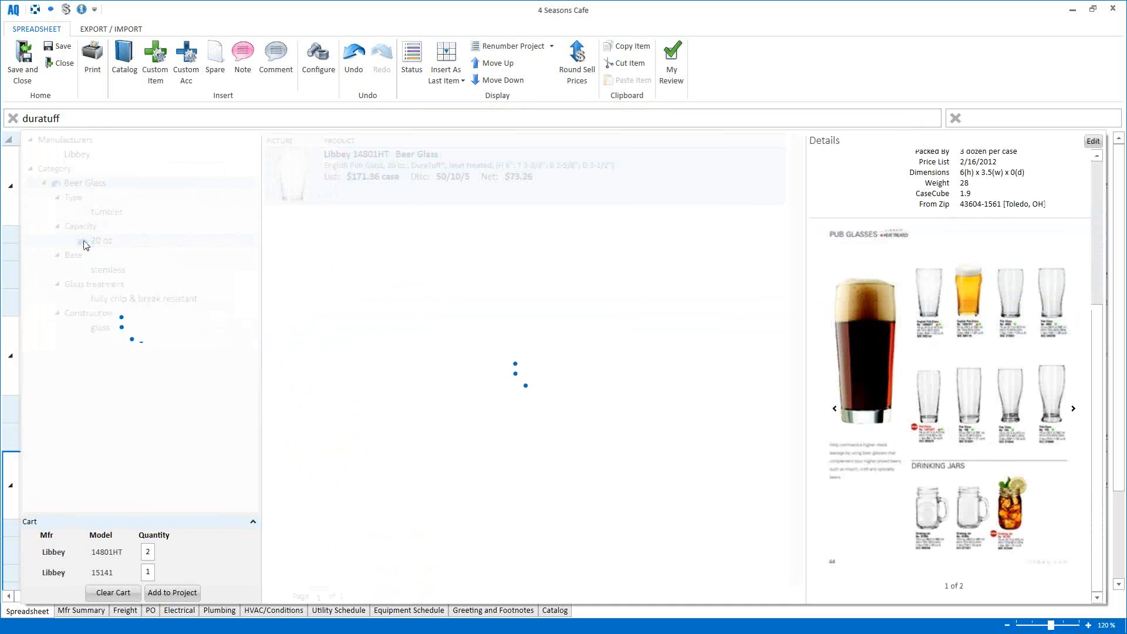
pyautogui.click(57, 242)
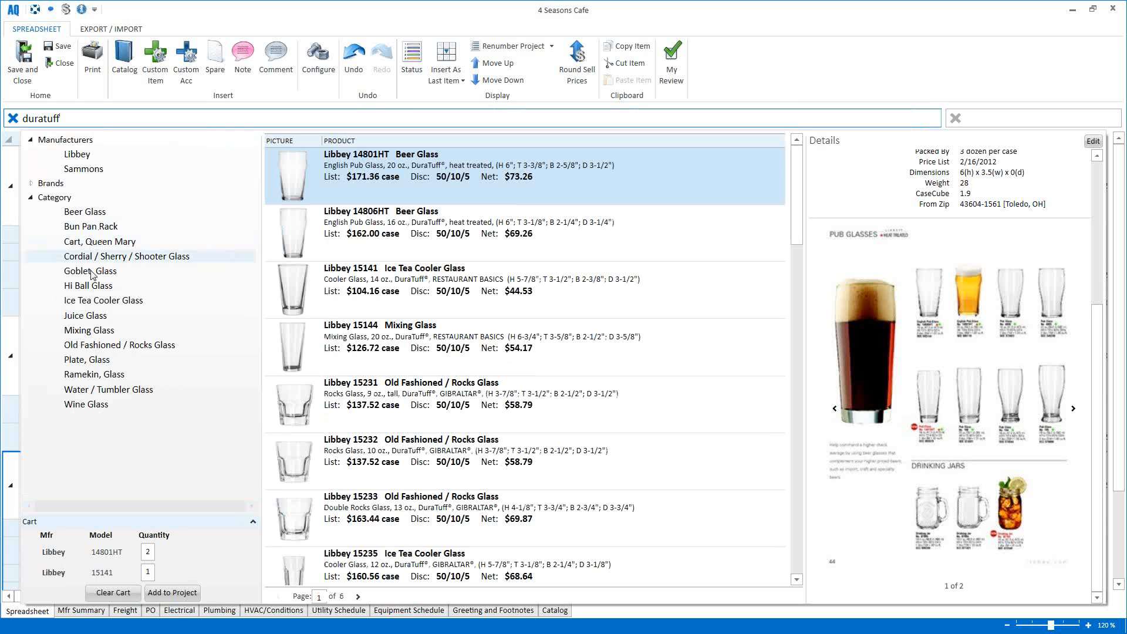
pyautogui.click(88, 405)
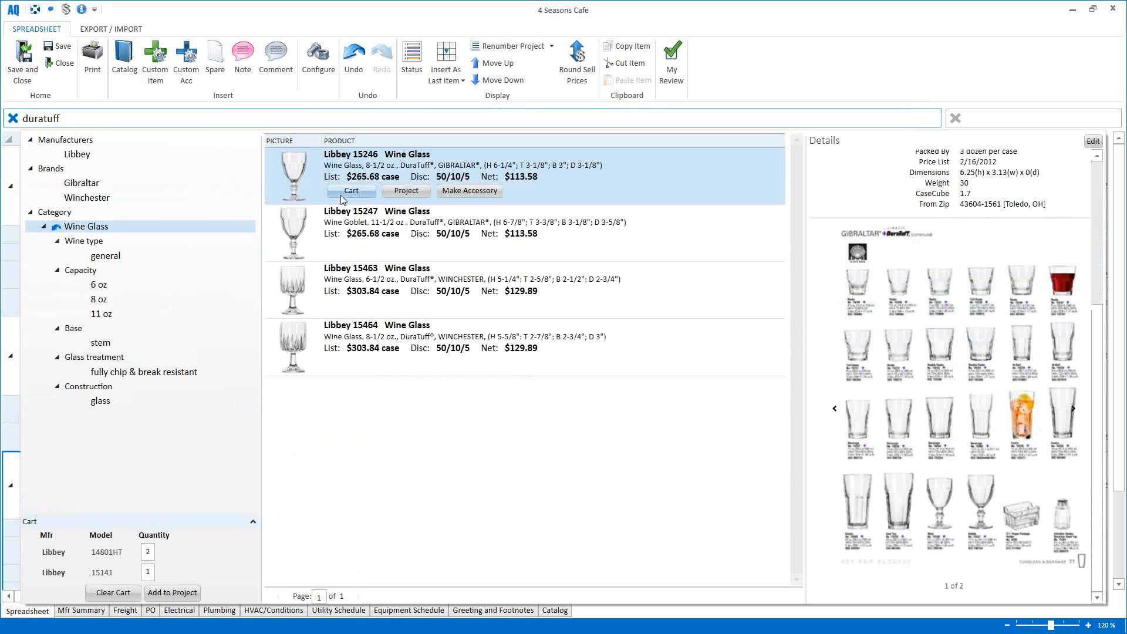
pyautogui.click(348, 191)
pyautogui.click(347, 249)
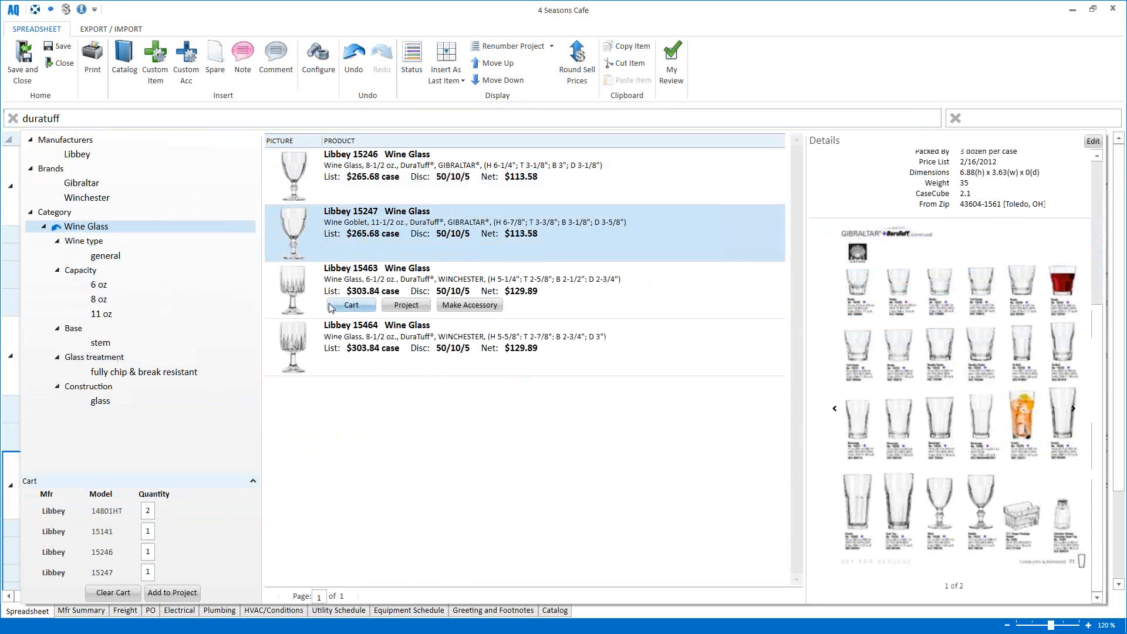
pyautogui.click(348, 305)
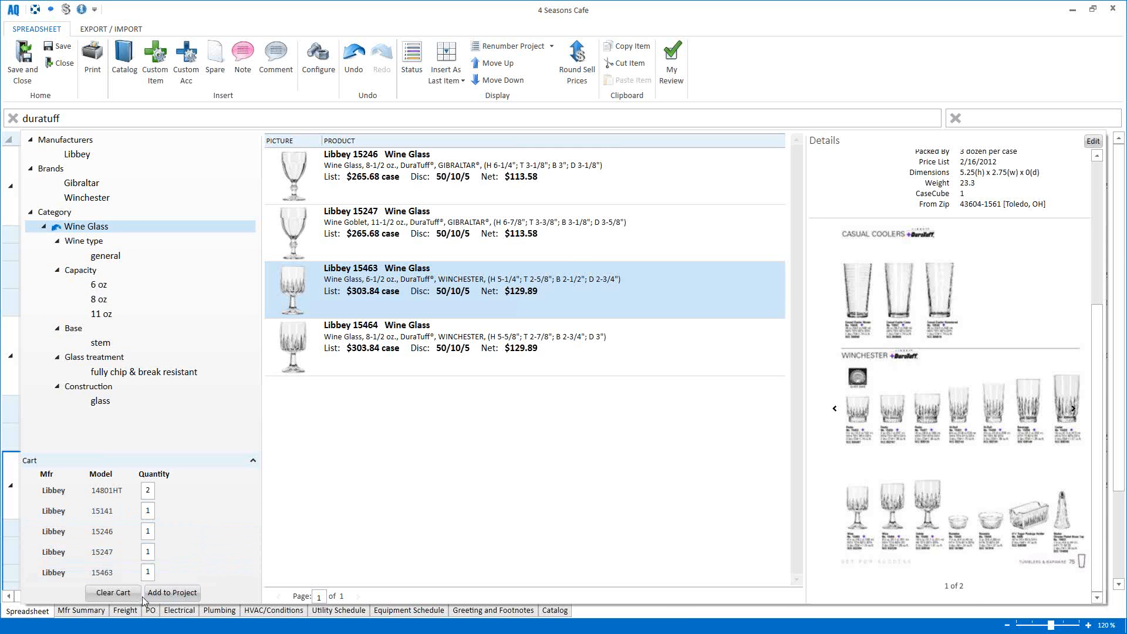
# Step: Add the five cart glasses to the quote as items 4–8 and review the new rows
pyautogui.click(175, 593)
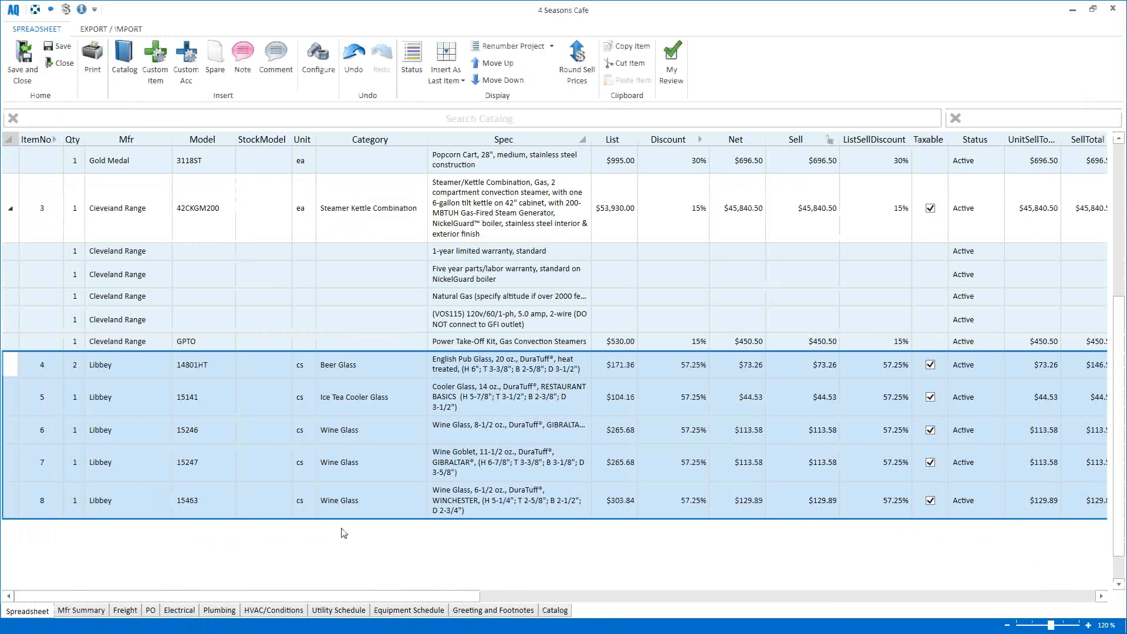
pyautogui.scroll(5, 389, 536)
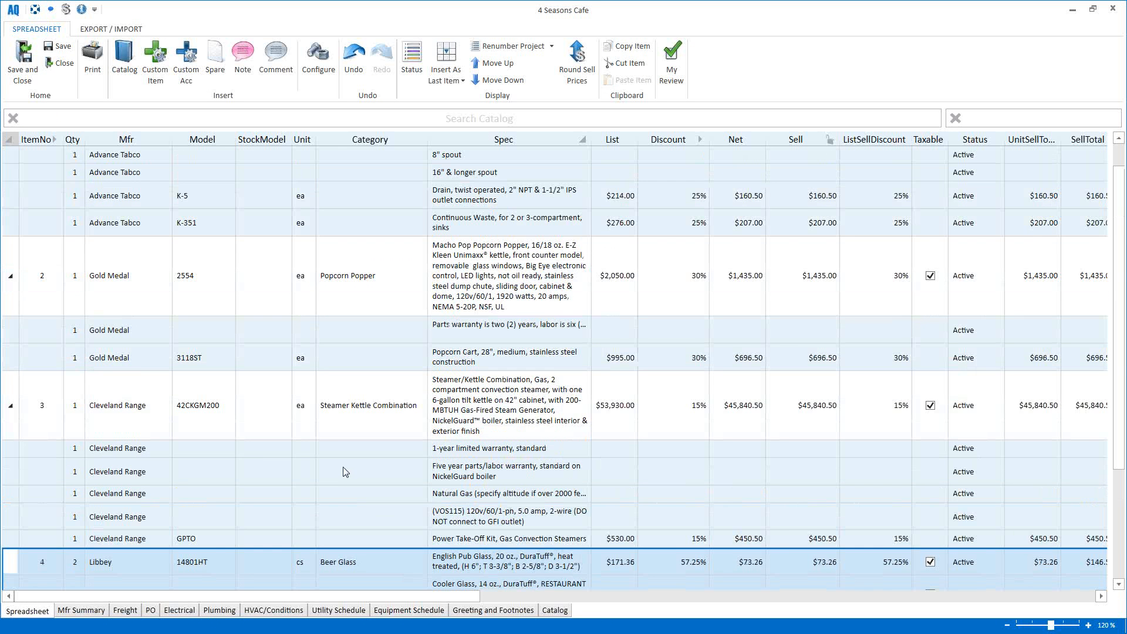
pyautogui.scroll(-8, 344, 470)
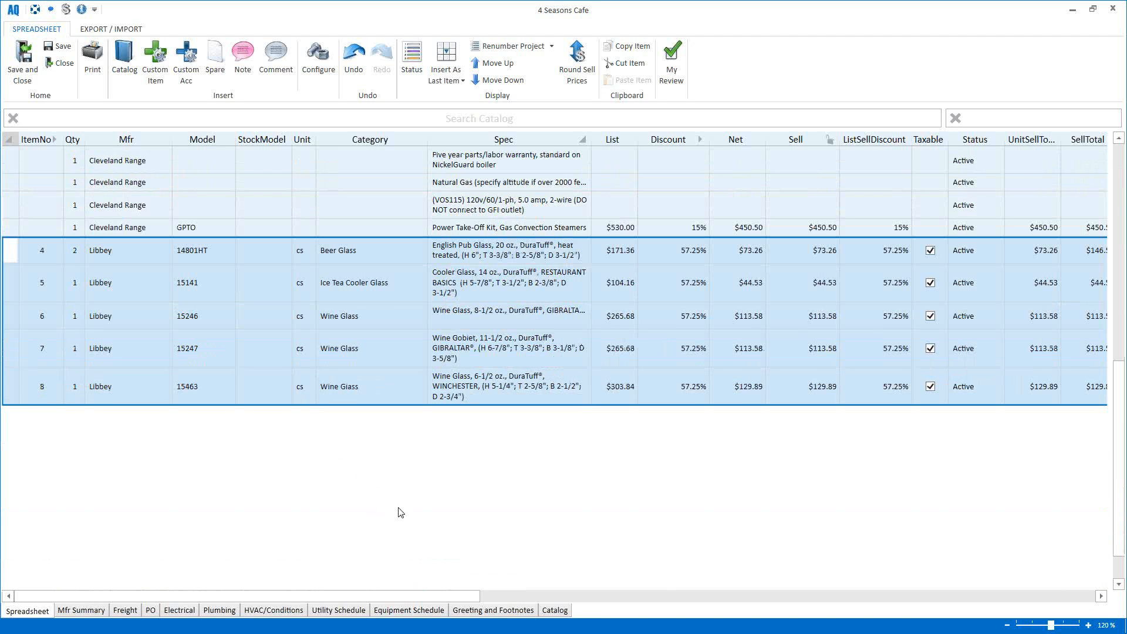
pyautogui.scroll(2, 398, 512)
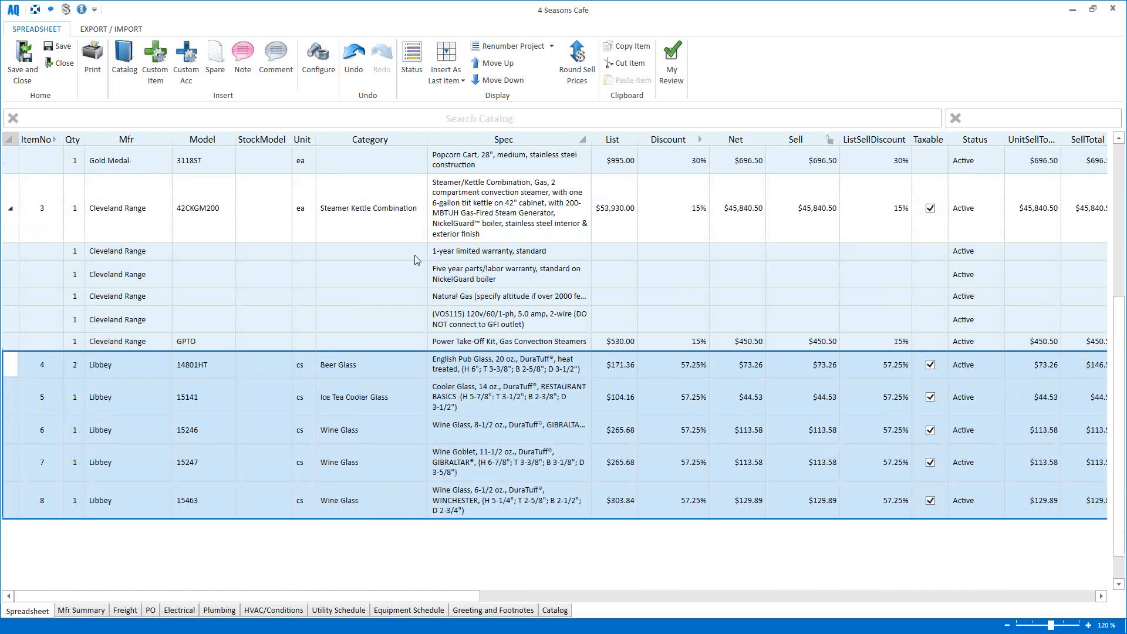
pyautogui.scroll(-2, 361, 294)
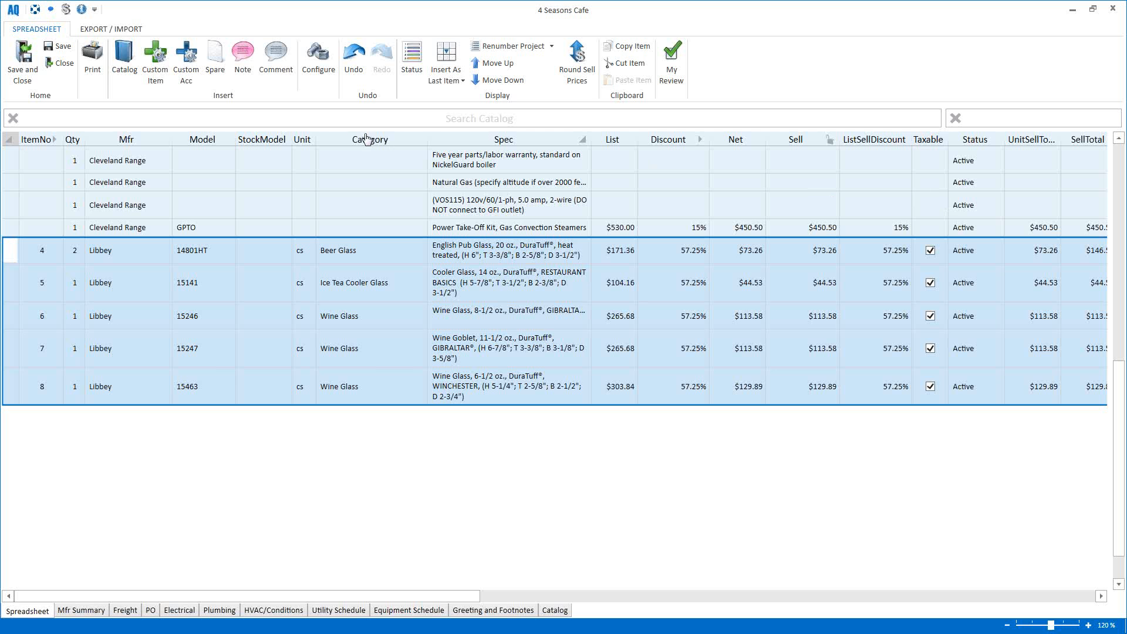
# Step: Show the details panel with the 4 Seasons Cafe project name and $55,451.25 total
pyautogui.click(82, 10)
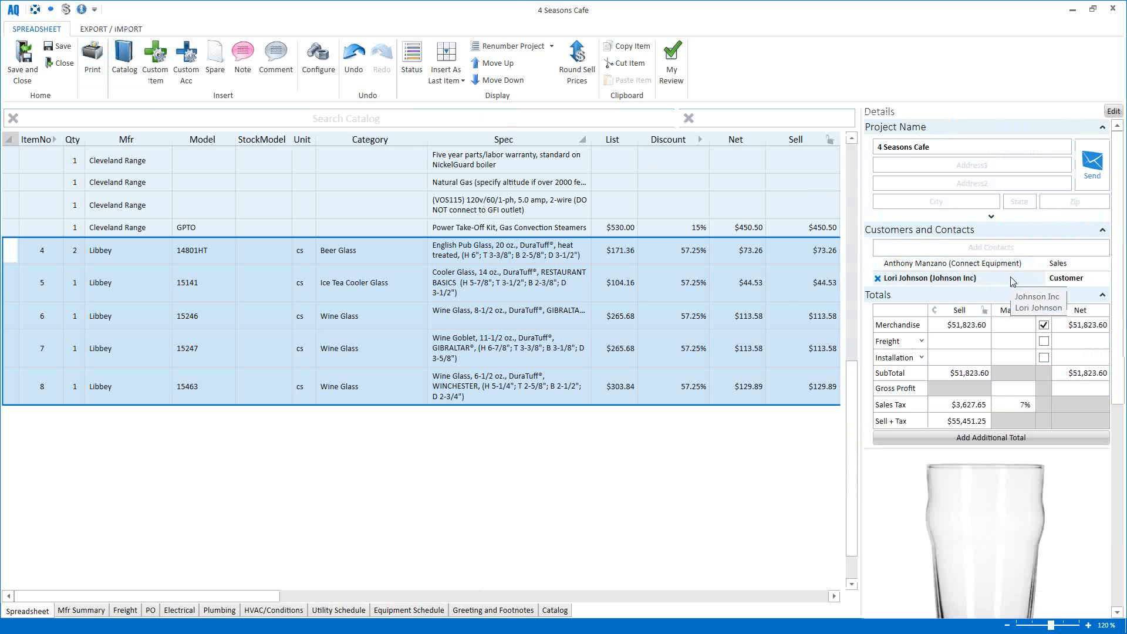
pyautogui.click(950, 148)
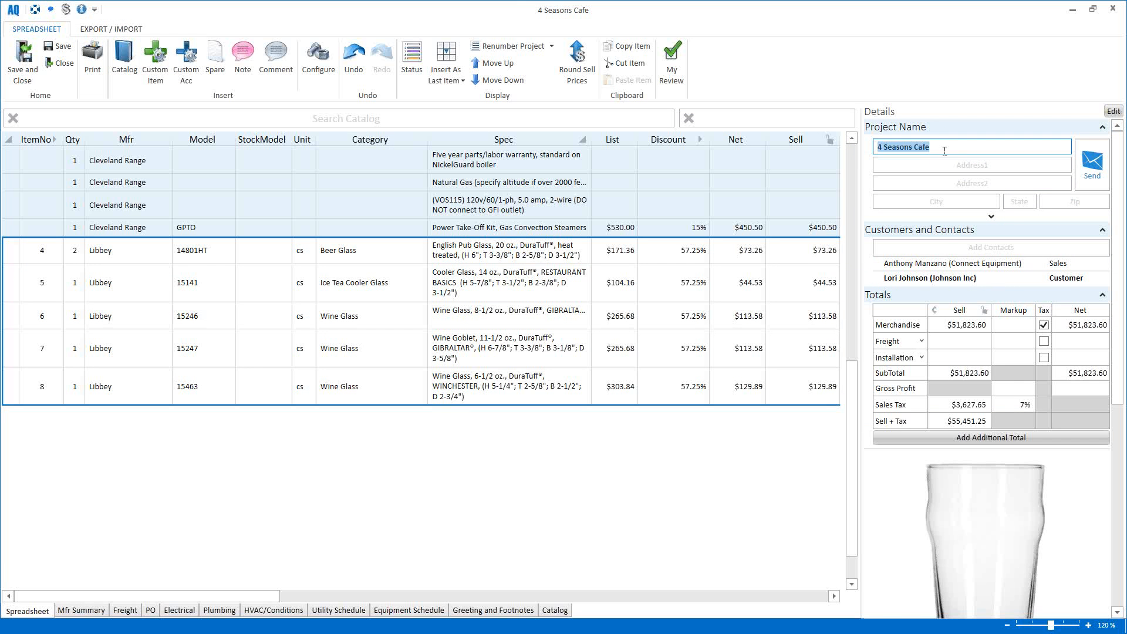
pyautogui.press('Tab')
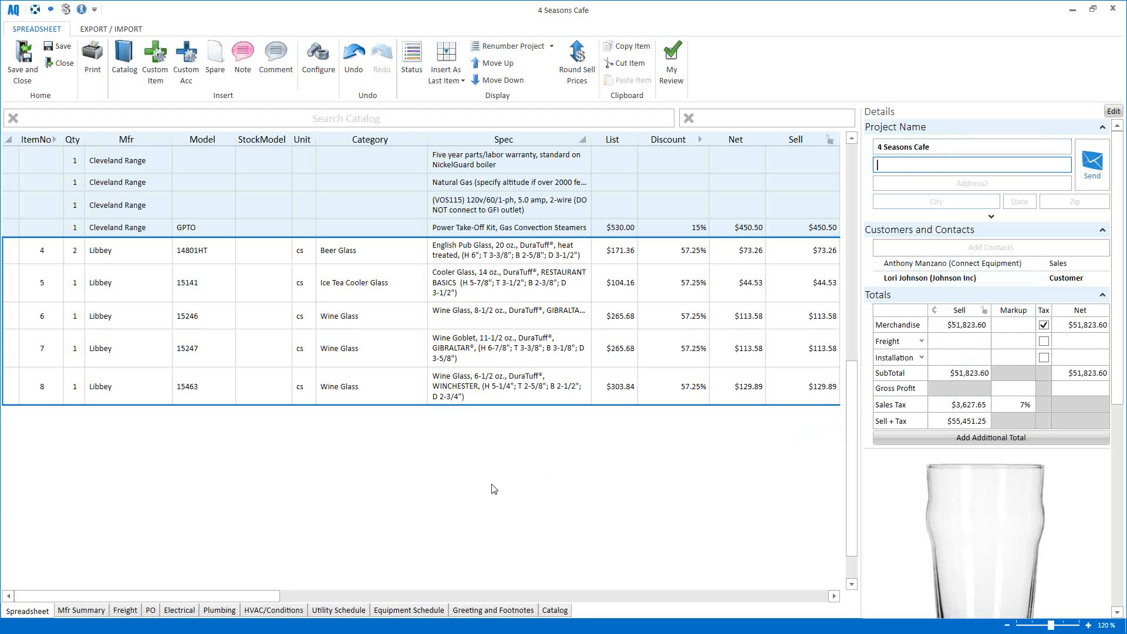
pyautogui.scroll(5, 494, 489)
pyautogui.scroll(3, 494, 489)
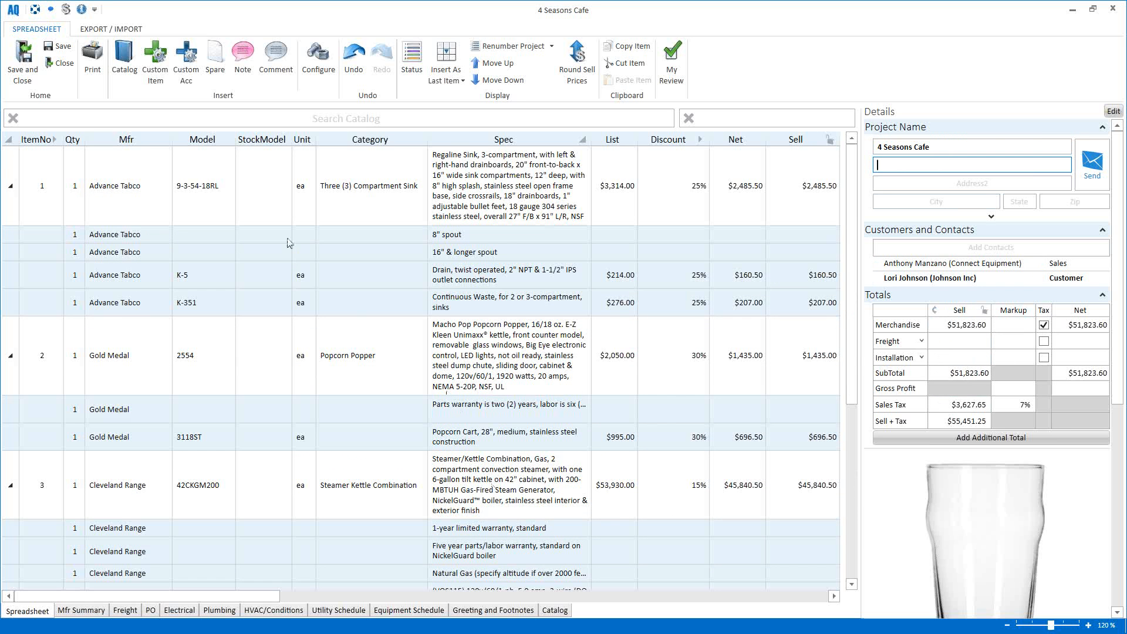
# Step: Generate the Standard-format 4 Seasons Cafe quote report and maximise the Report Viewer
pyautogui.click(93, 66)
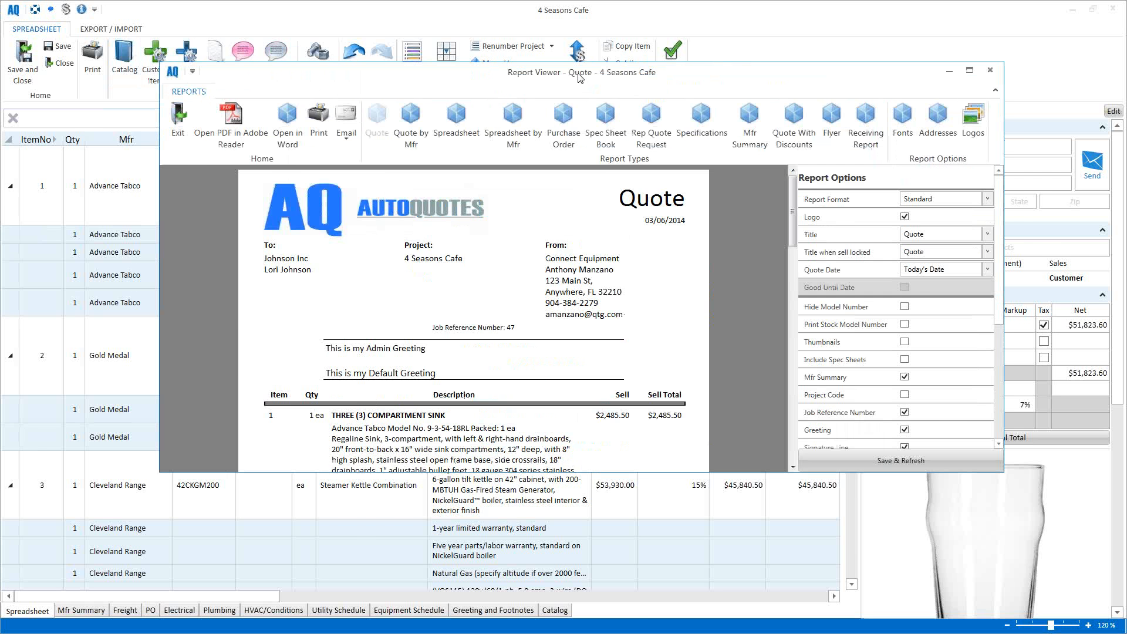
pyautogui.doubleClick(581, 79)
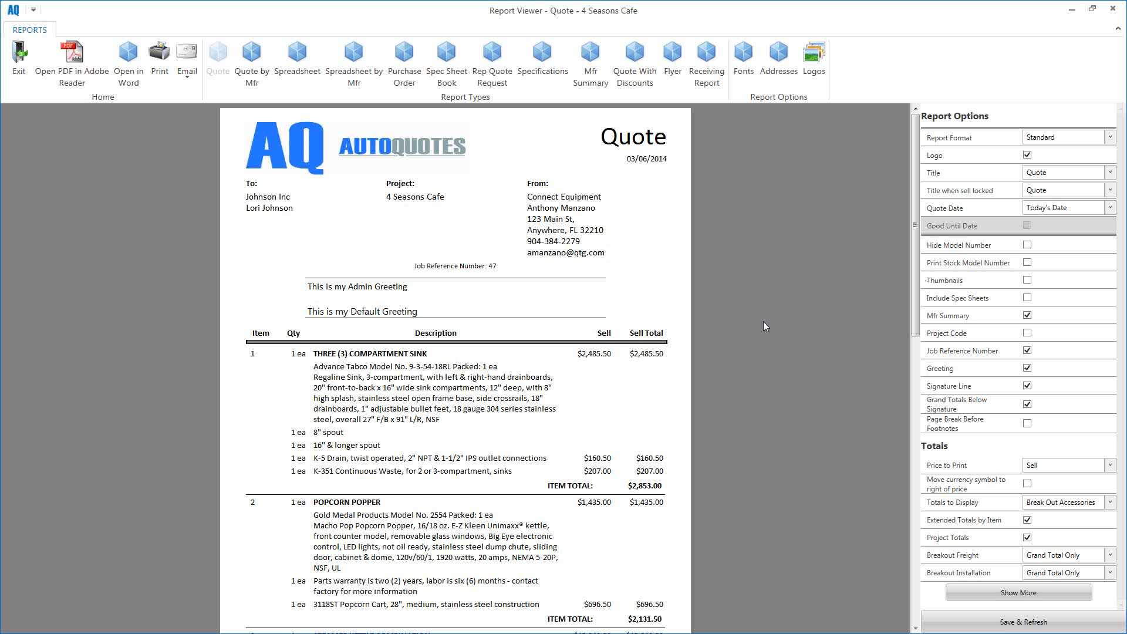
pyautogui.scroll(-5, 763, 322)
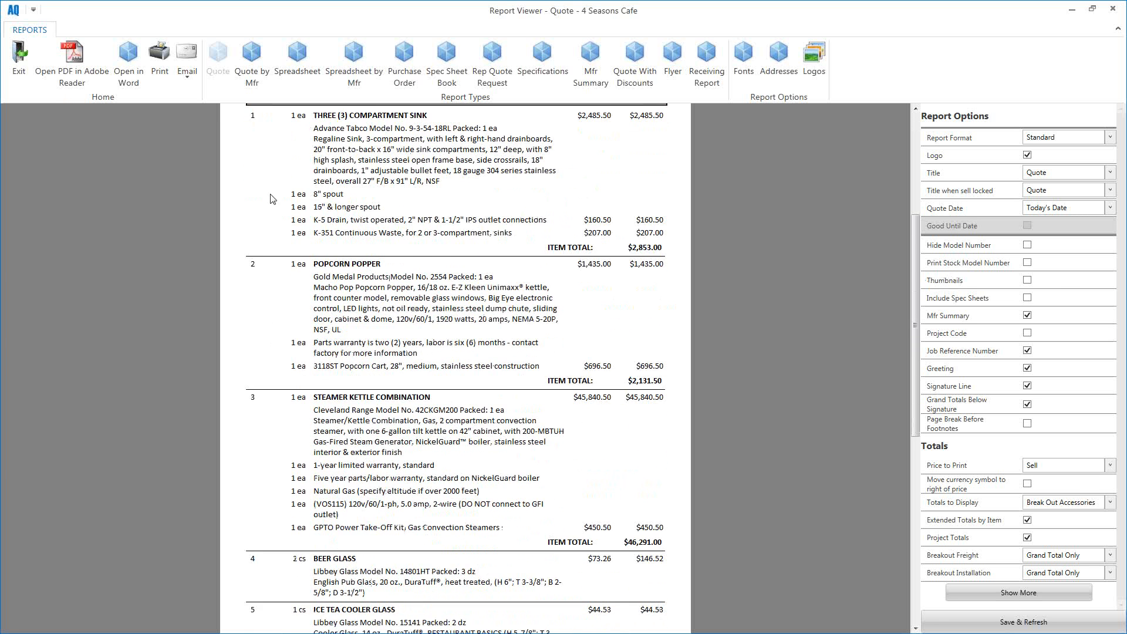
pyautogui.scroll(5, 272, 199)
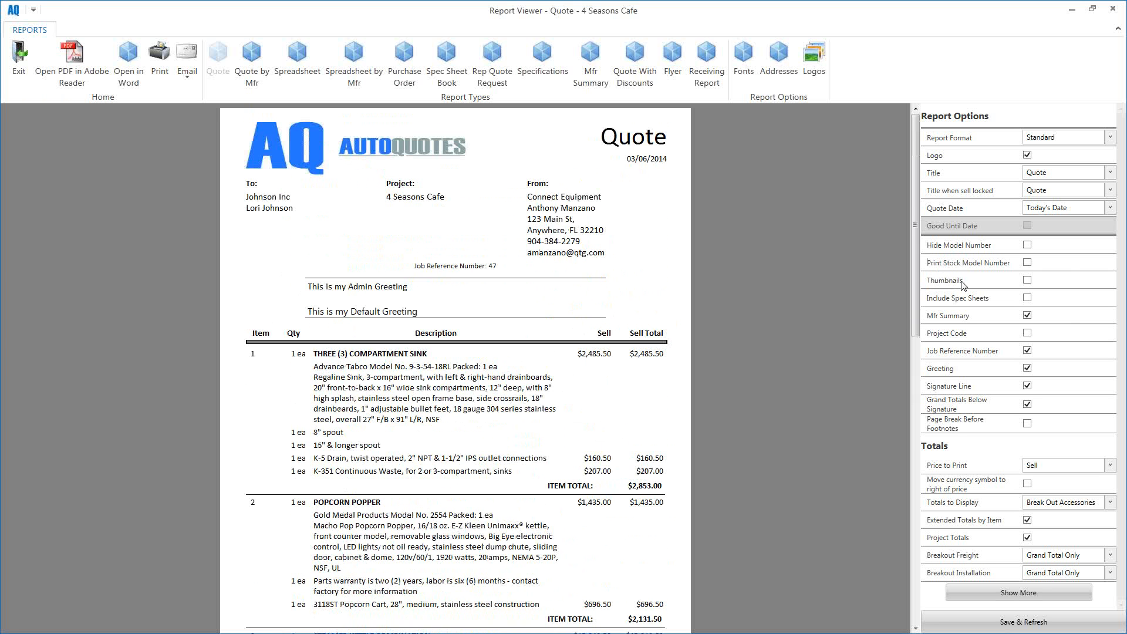
# Step: Turn on item thumbnails and regenerate the quote report
pyautogui.click(1027, 280)
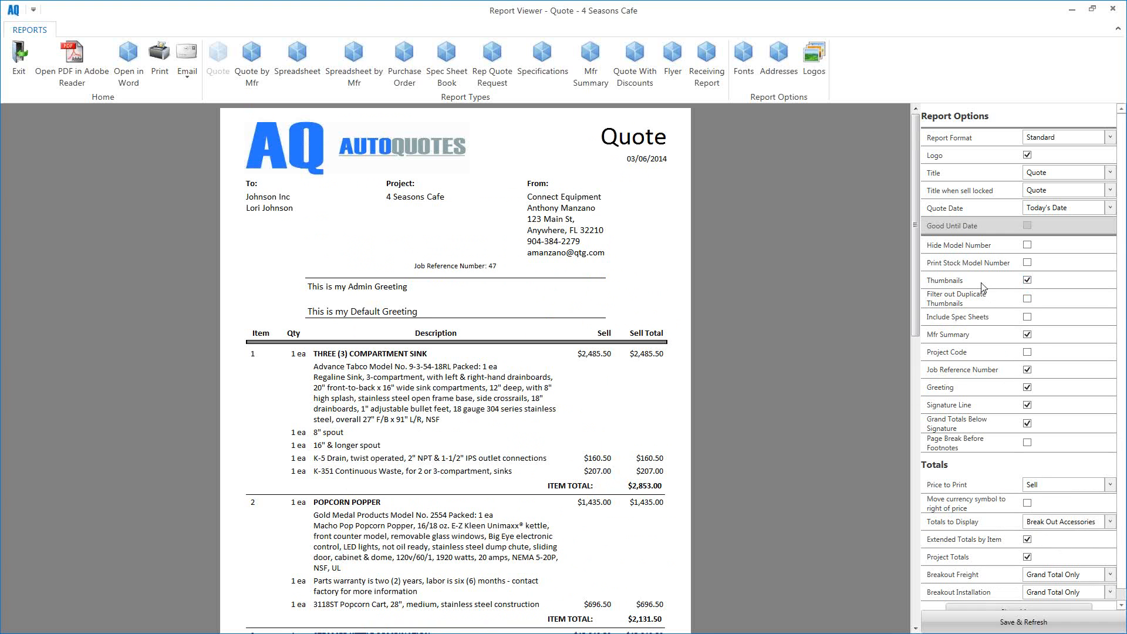
pyautogui.click(987, 624)
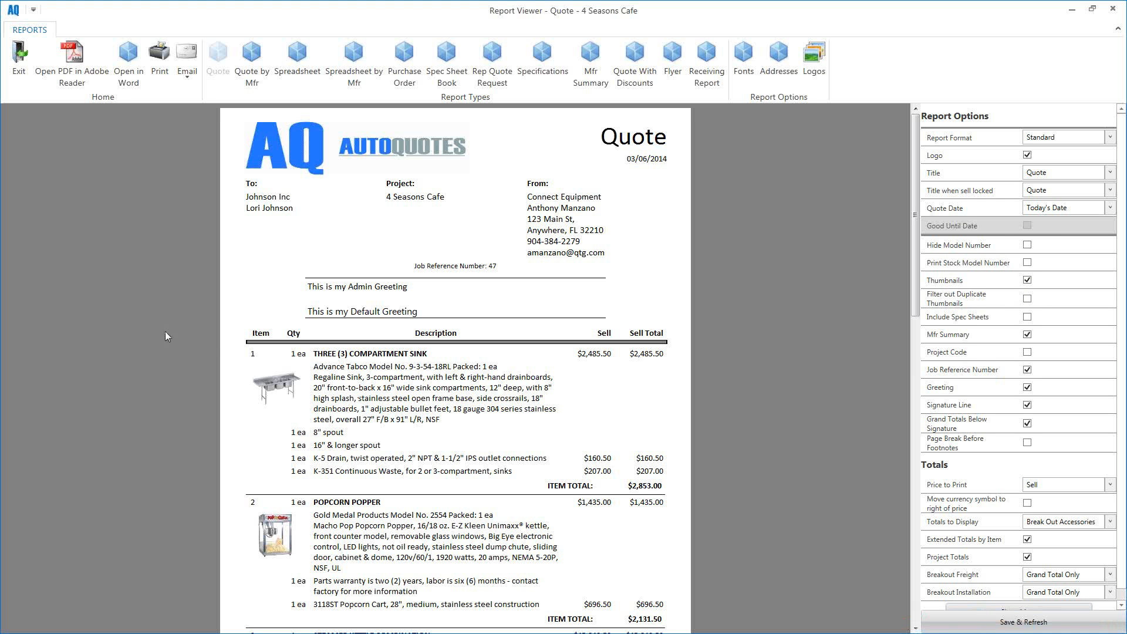
pyautogui.scroll(-16, 153, 325)
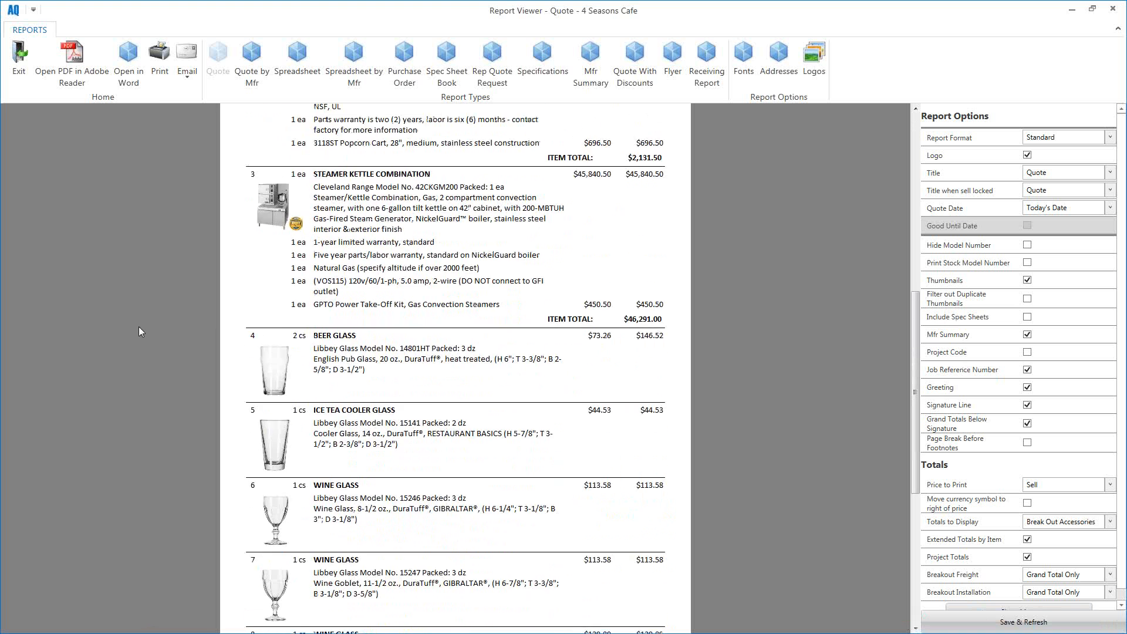
pyautogui.scroll(16, 139, 327)
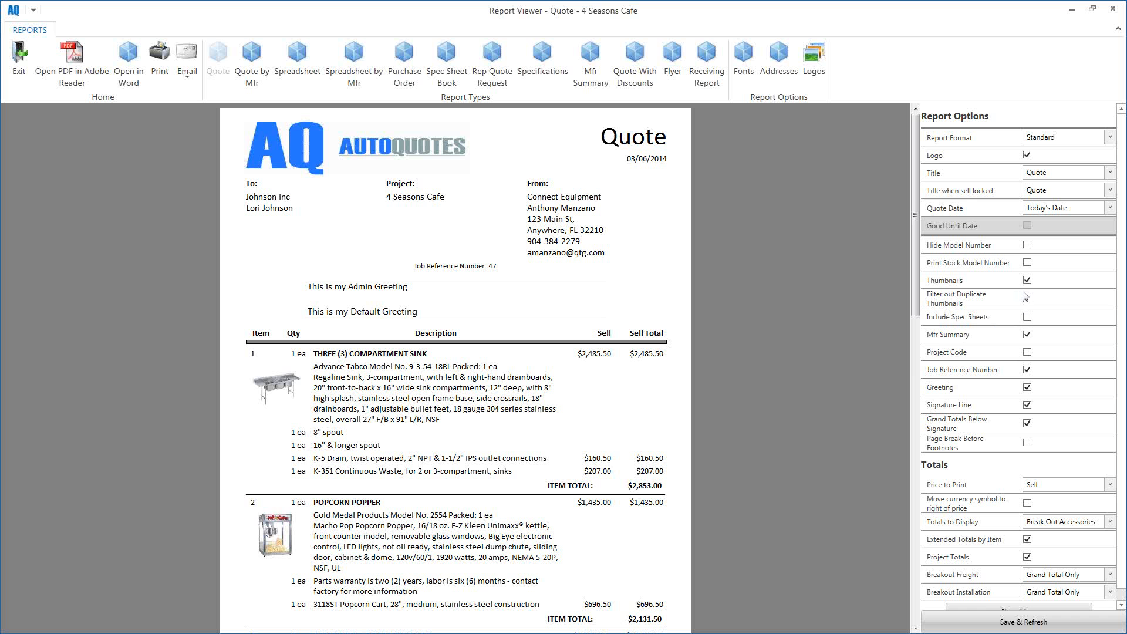
# Step: Use Show More in Report Options to reveal the Items settings
pyautogui.scroll(-1, 1014, 338)
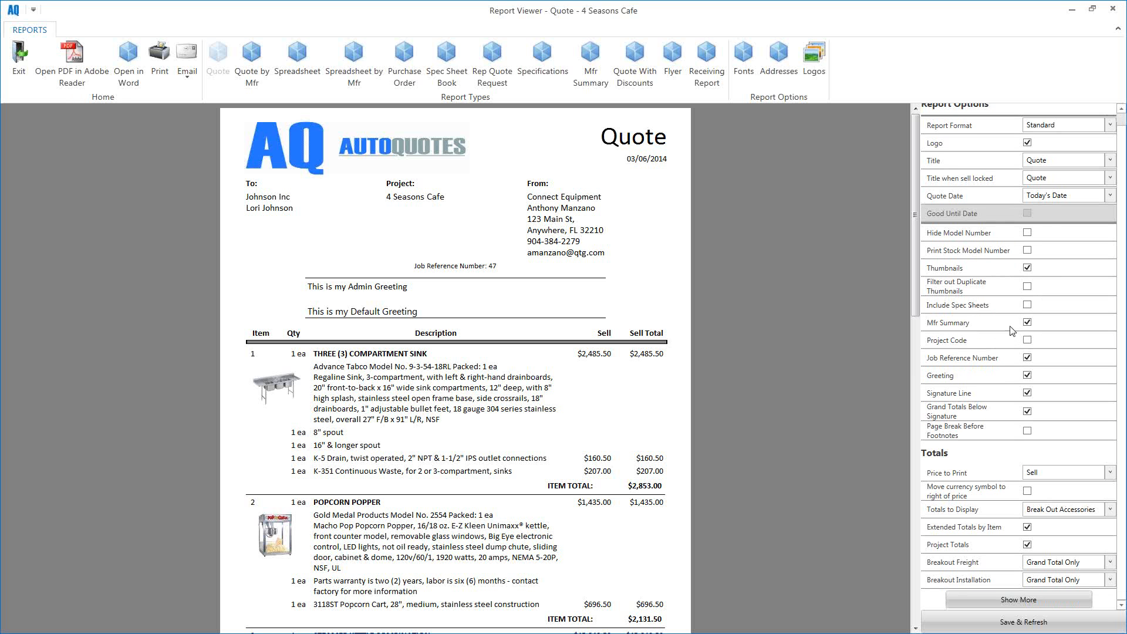
pyautogui.click(994, 600)
pyautogui.scroll(-9, 1017, 478)
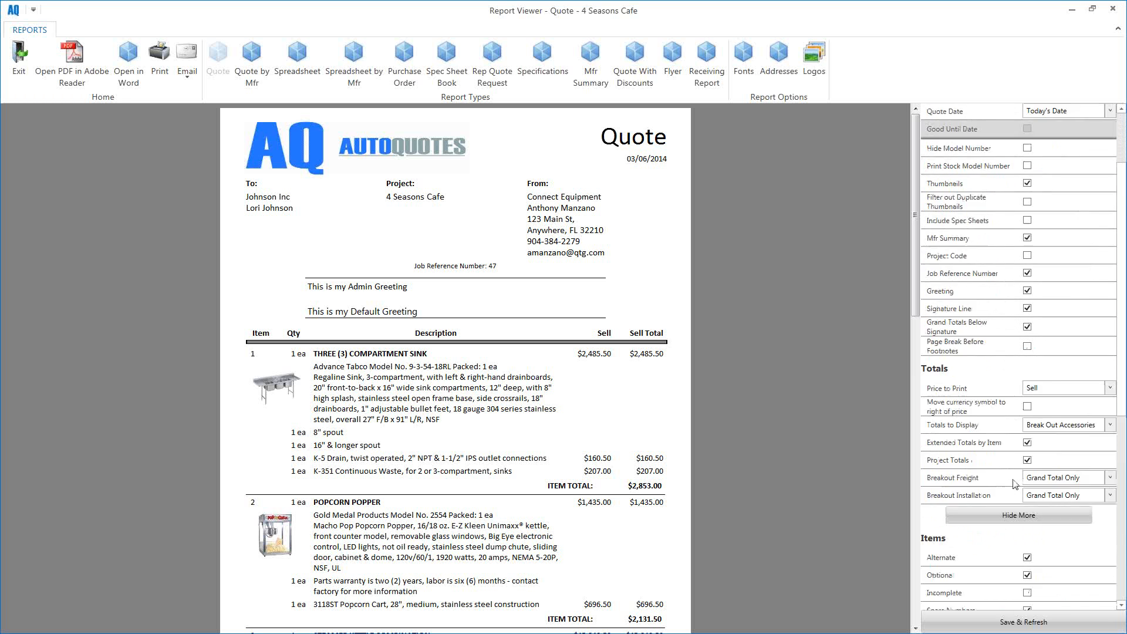
pyautogui.scroll(-7, 1016, 477)
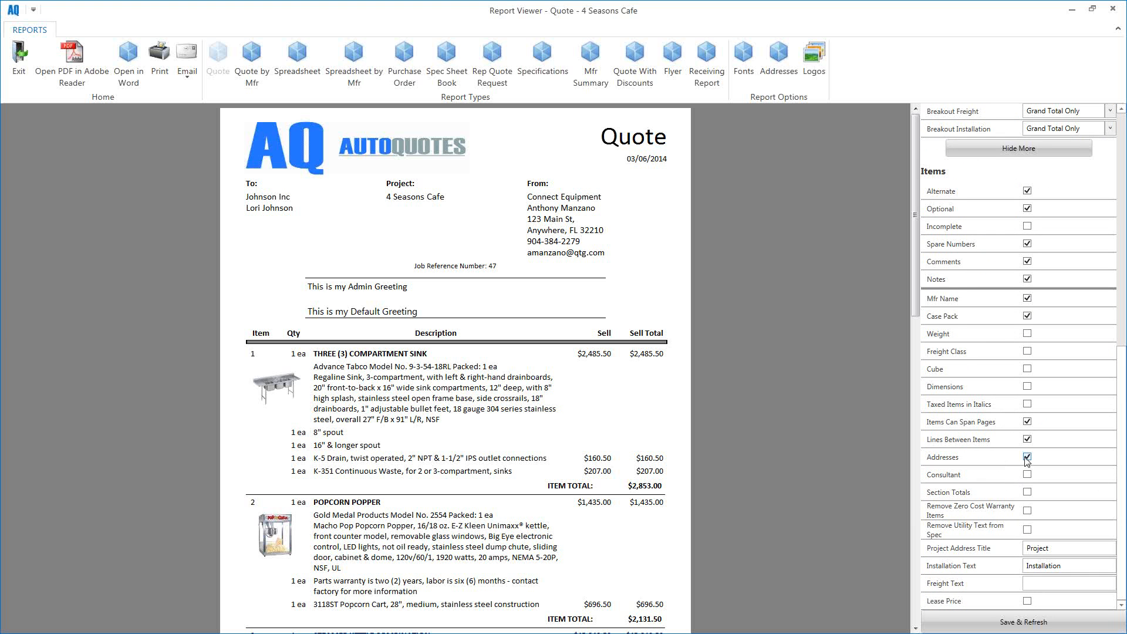
pyautogui.scroll(1, 1034, 450)
pyautogui.scroll(15, 1035, 447)
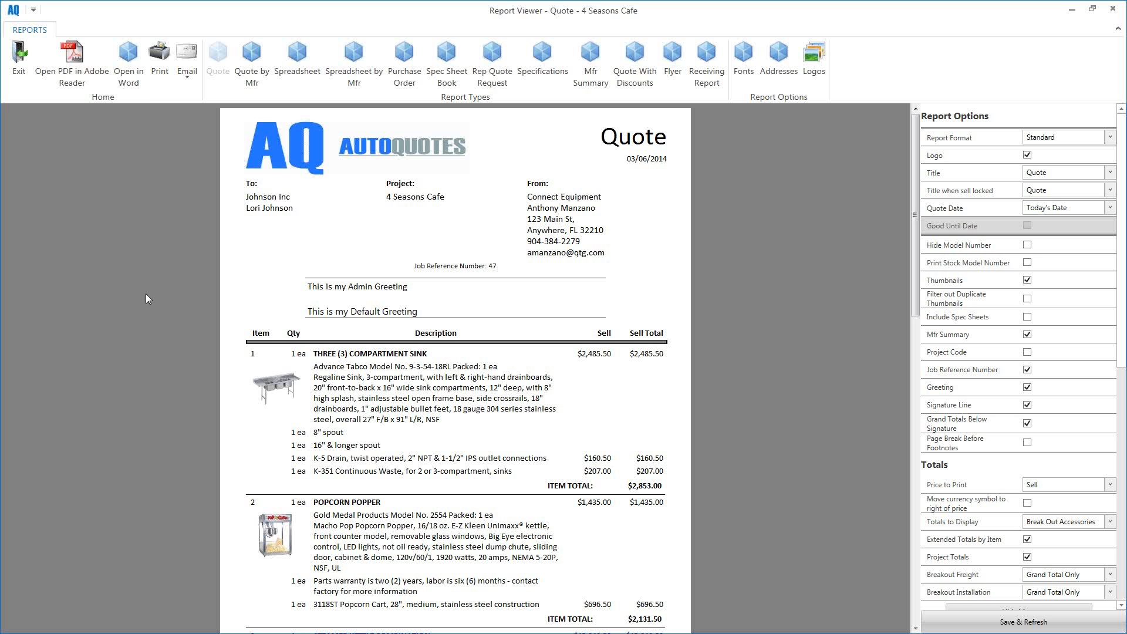
pyautogui.click(186, 83)
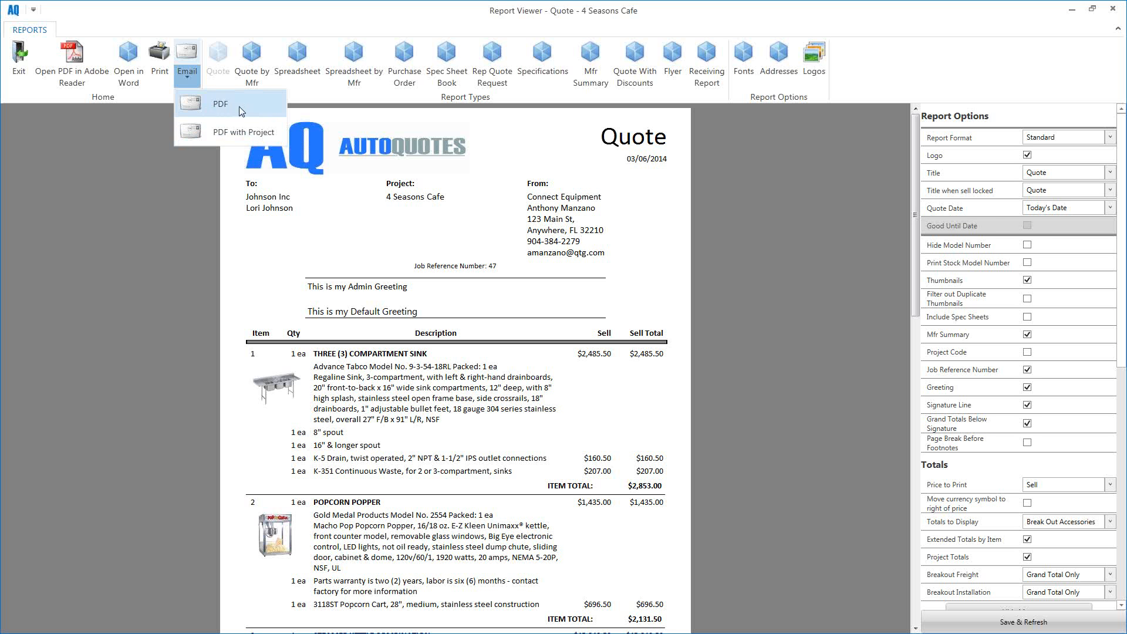
# Step: Email the quote as a PDF, opening a message titled '4 Seasons Cafe Quote'
pyautogui.click(203, 105)
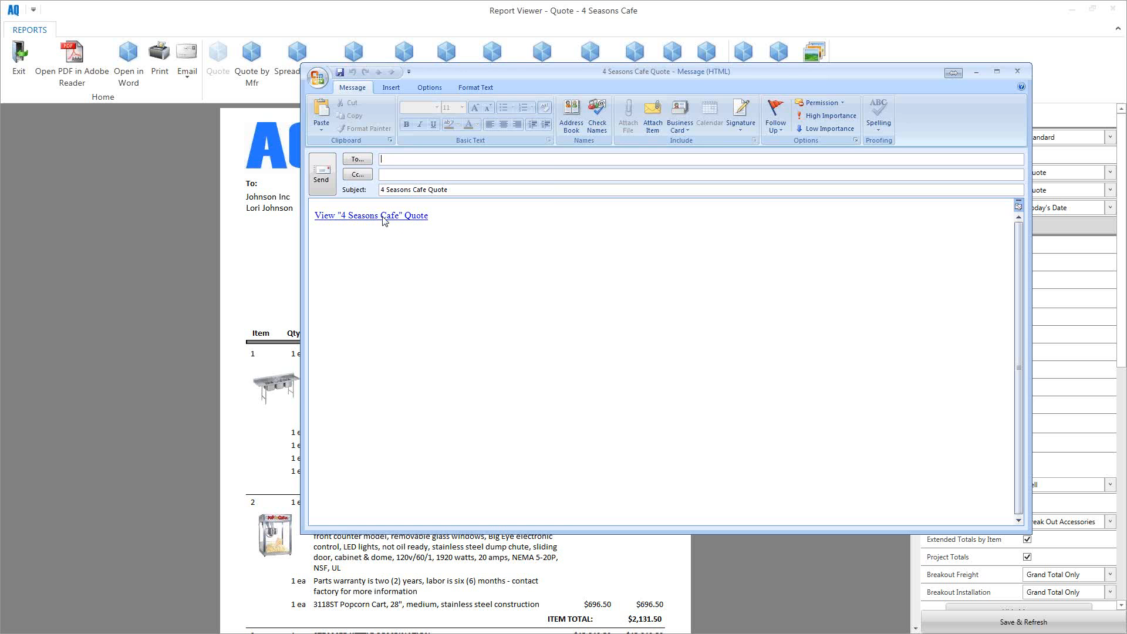
pyautogui.click(502, 229)
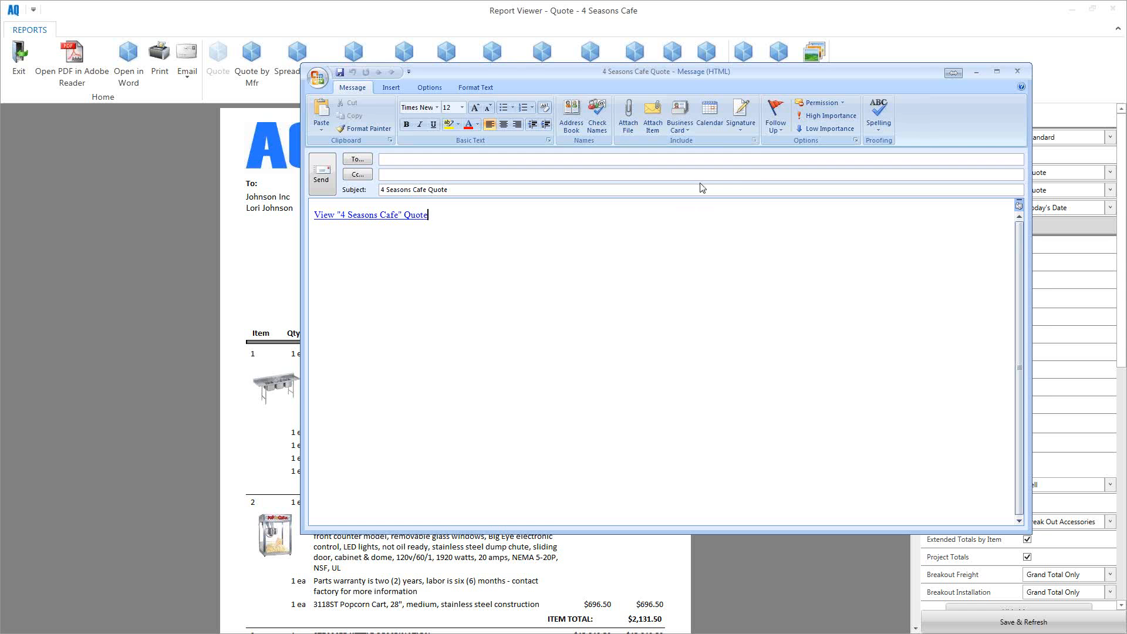
# Step: Close the 4 Seasons Cafe Quote message without saving changes
pyautogui.click(1017, 72)
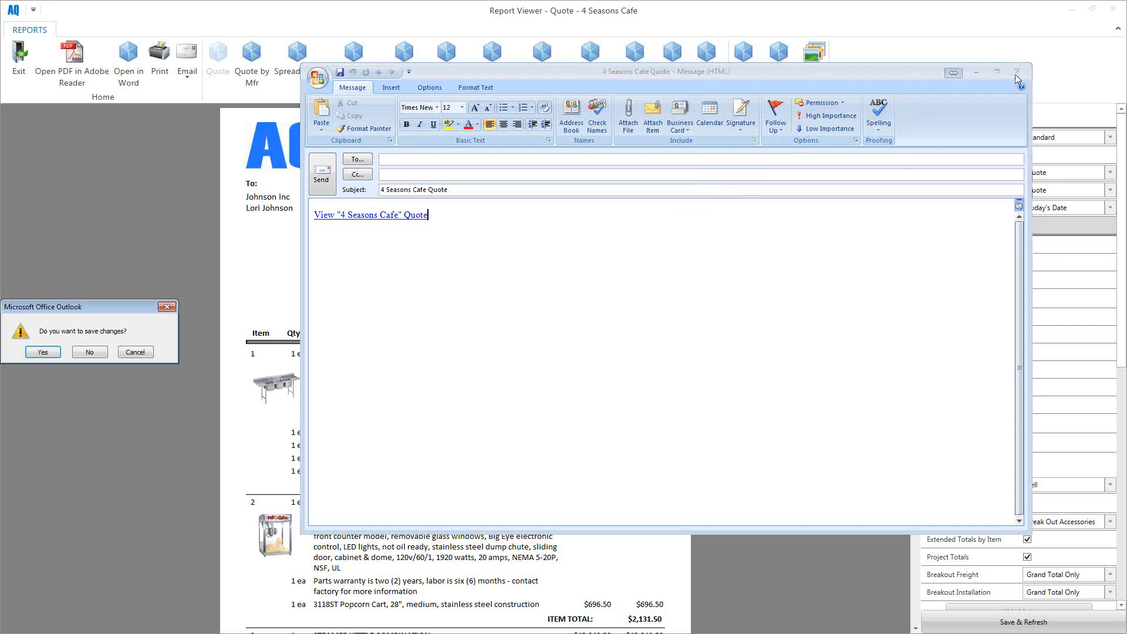
pyautogui.click(90, 353)
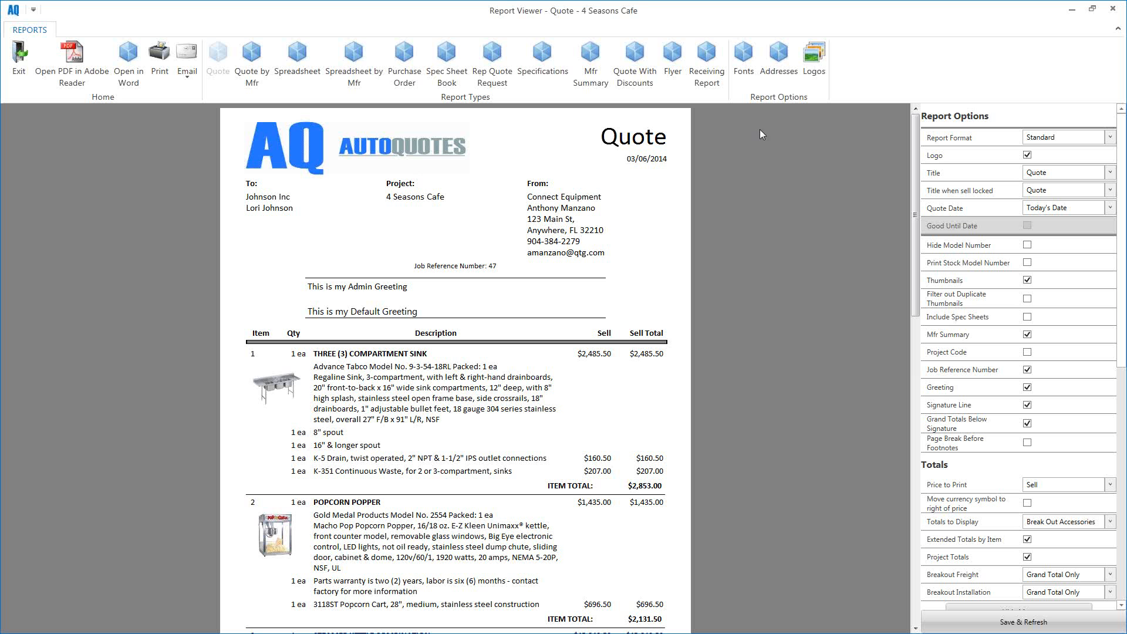
pyautogui.click(814, 68)
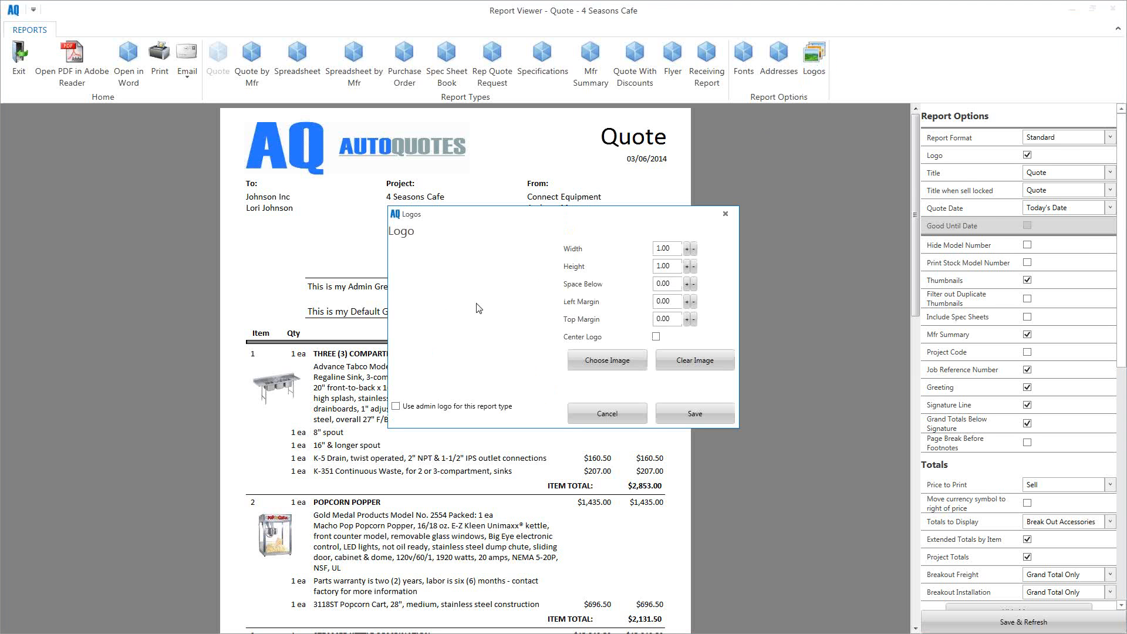
pyautogui.click(641, 421)
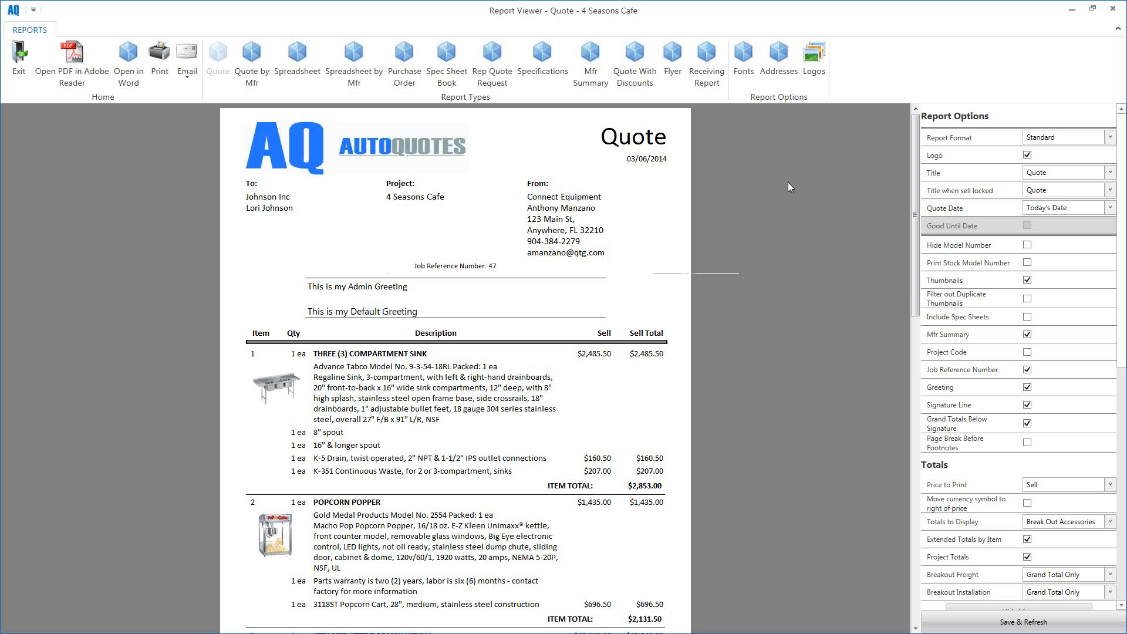
pyautogui.click(781, 68)
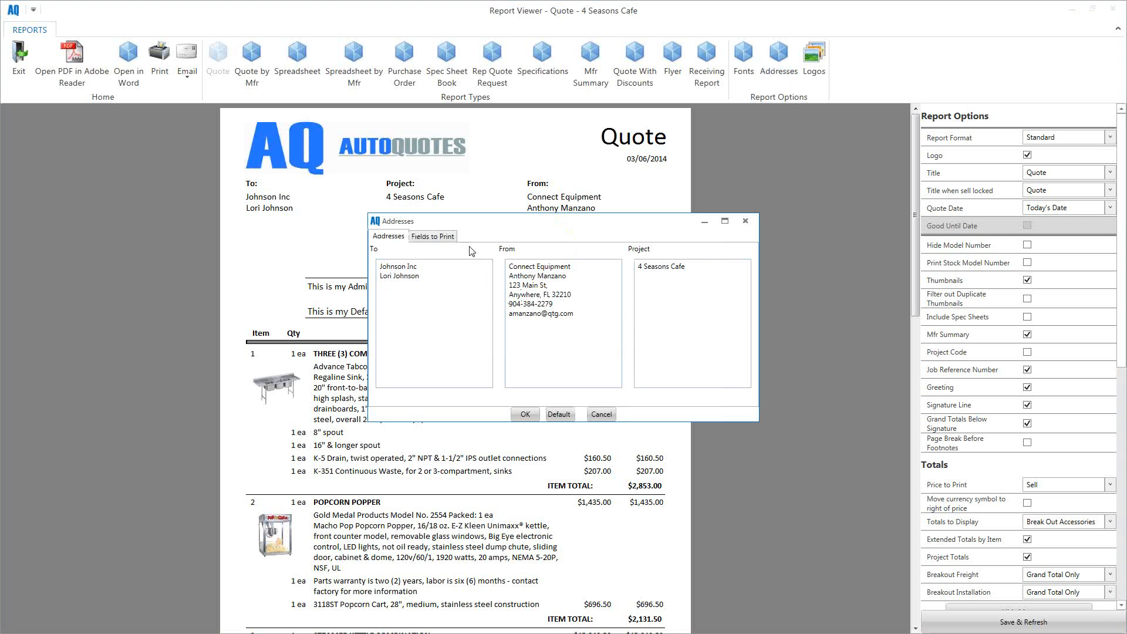
pyautogui.click(443, 238)
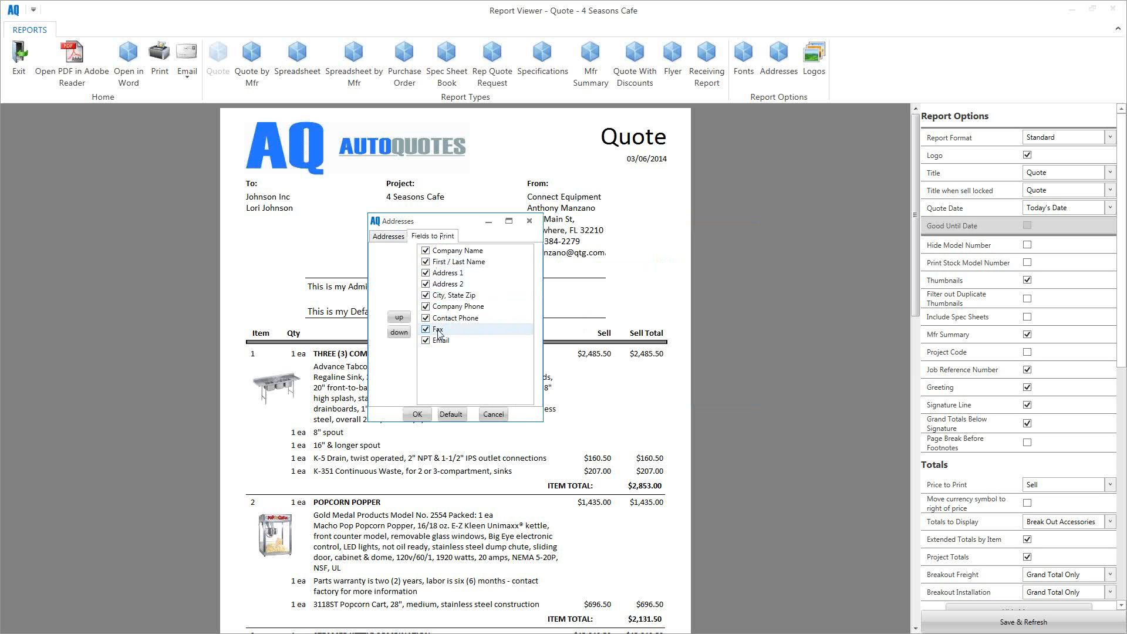
pyautogui.click(529, 221)
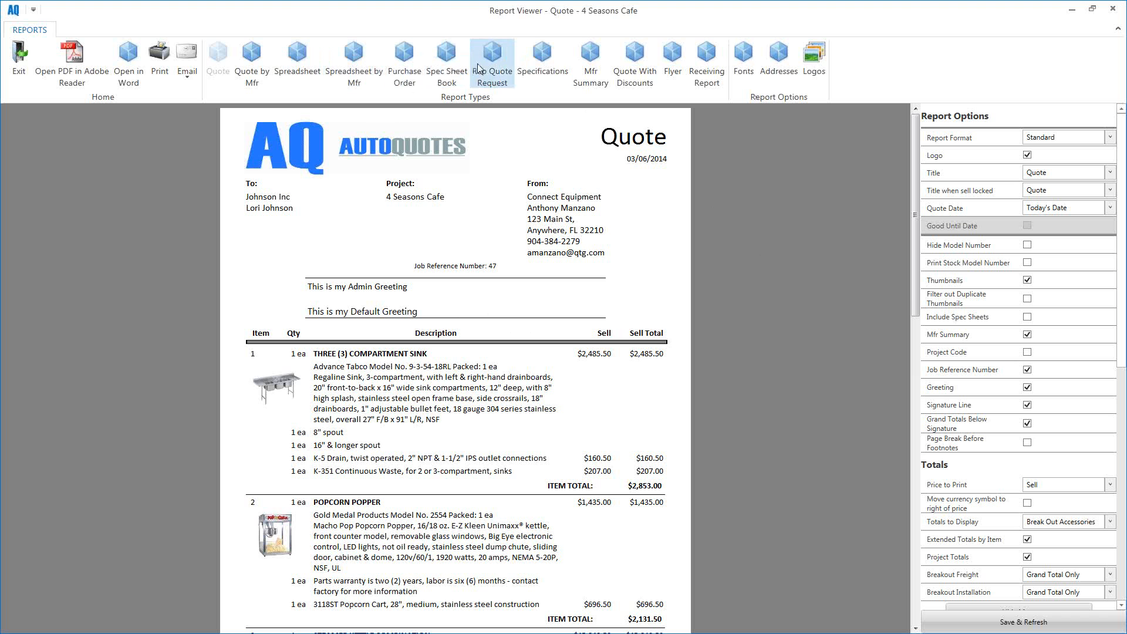
pyautogui.click(671, 63)
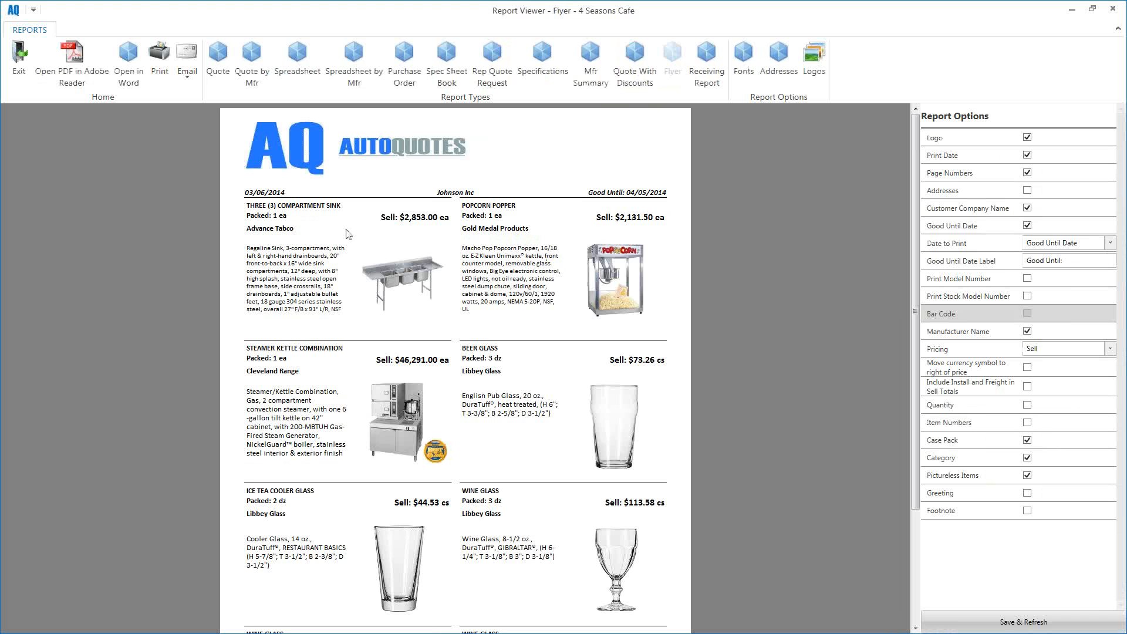
# Step: Scroll the 4 Seasons Cafe flyer: steamer kettle at $46,291.00, Libbey glasses priced per case
pyautogui.scroll(-3, 794, 298)
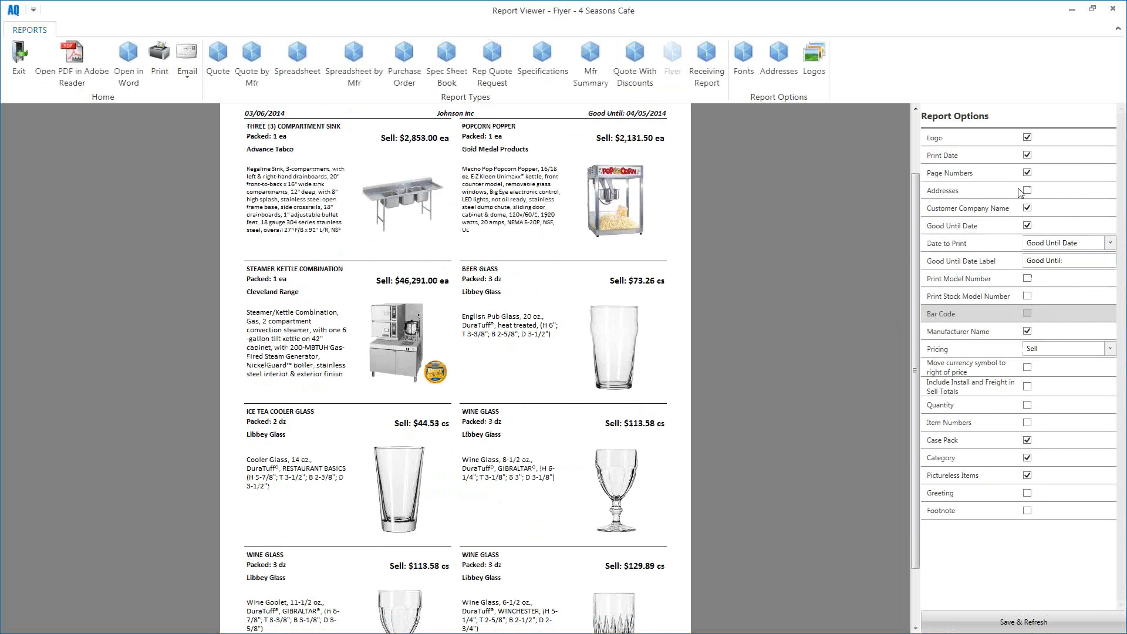
pyautogui.scroll(3, 858, 315)
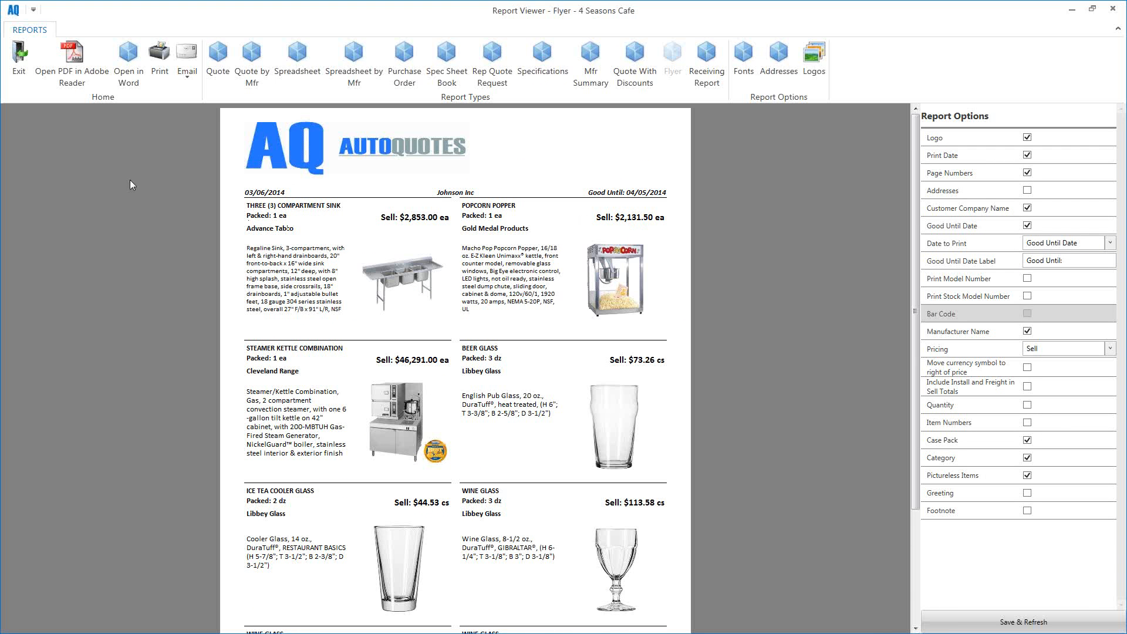
# Step: Exit the report viewer, then save and close the 4 Seasons Cafe project
pyautogui.click(20, 79)
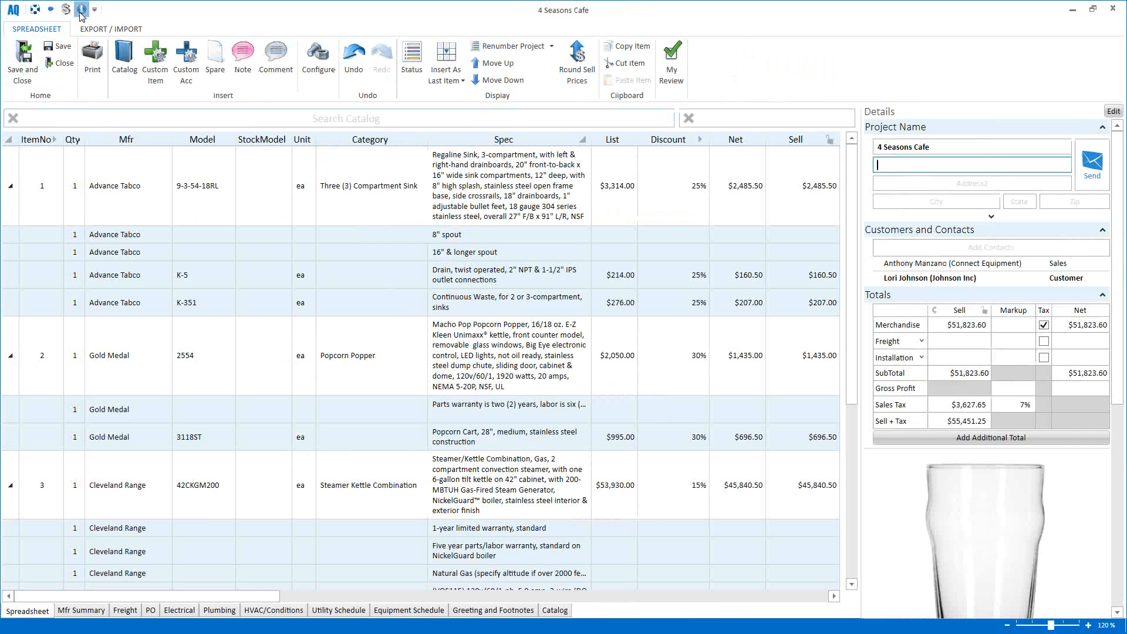
pyautogui.click(23, 75)
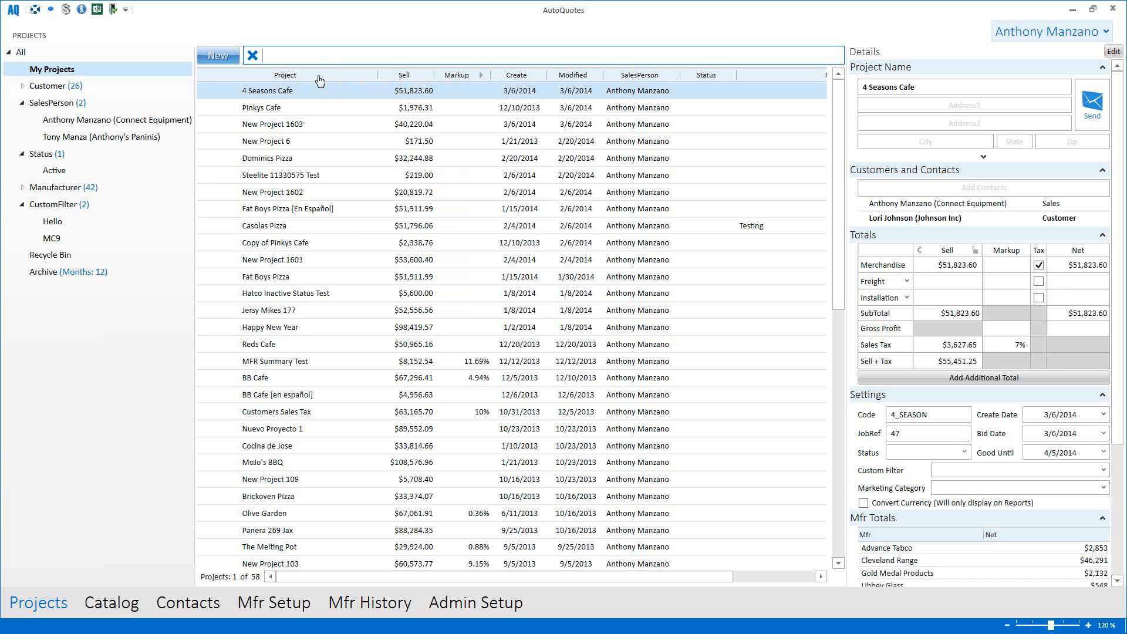
# Step: Duplicate Pinkys Cafe into Copy of Pinkys Cafe ($1,976.31) and select the new copy
pyautogui.click(261, 110)
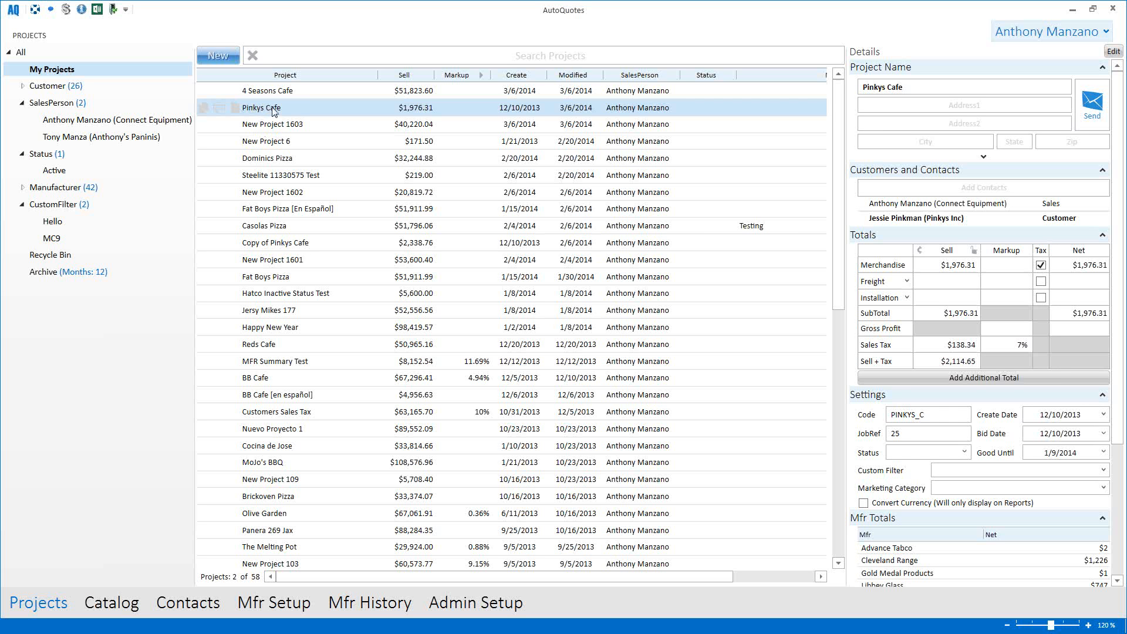
pyautogui.click(204, 108)
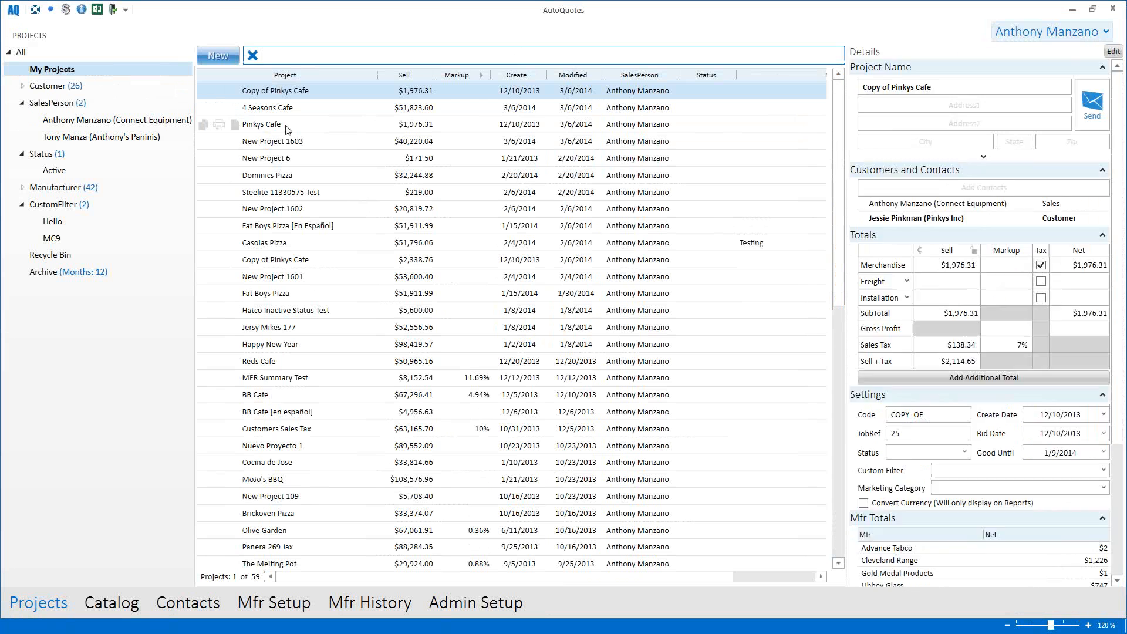
pyautogui.click(287, 126)
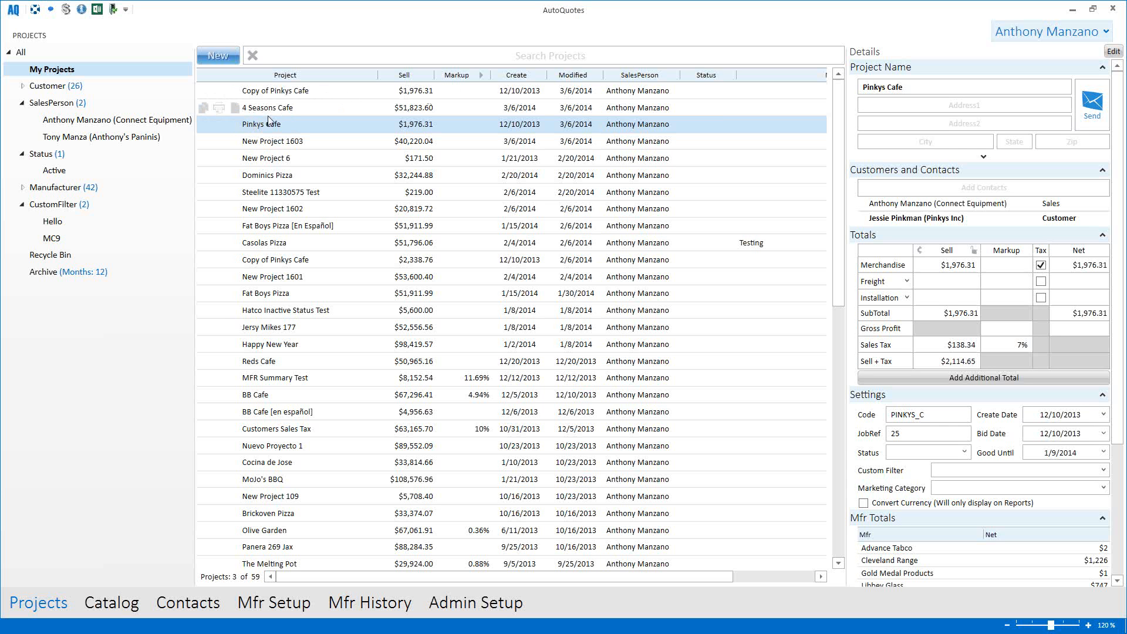
pyautogui.click(288, 96)
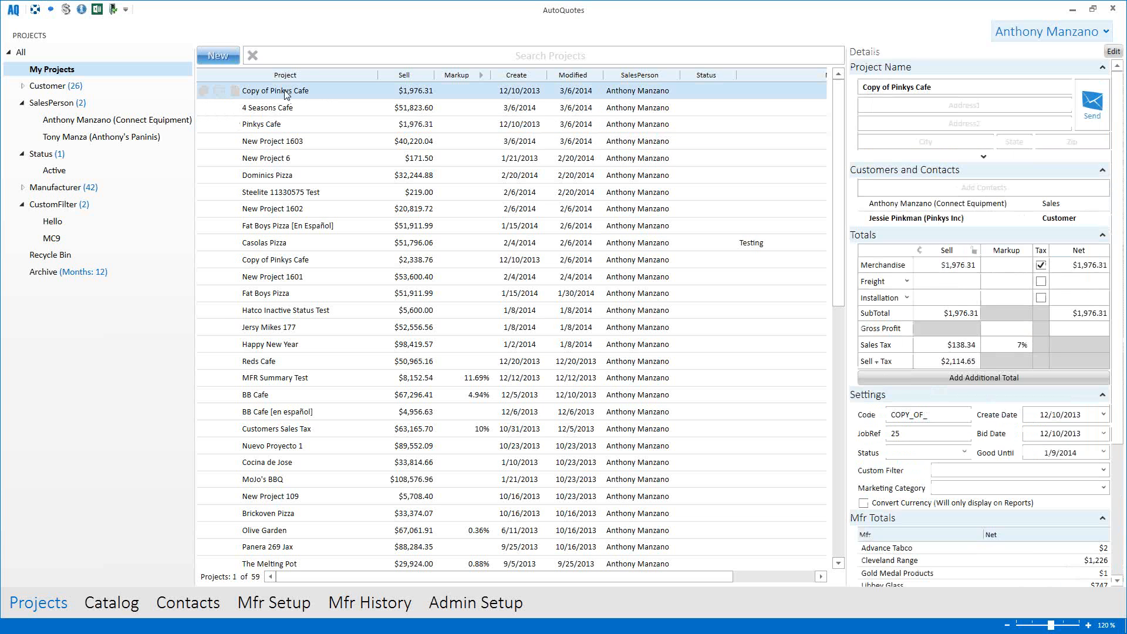
# Step: Convert Copy of Pinkys Cafe to Spanish from its context menu and confirm with Yes
pyautogui.rightClick(285, 95)
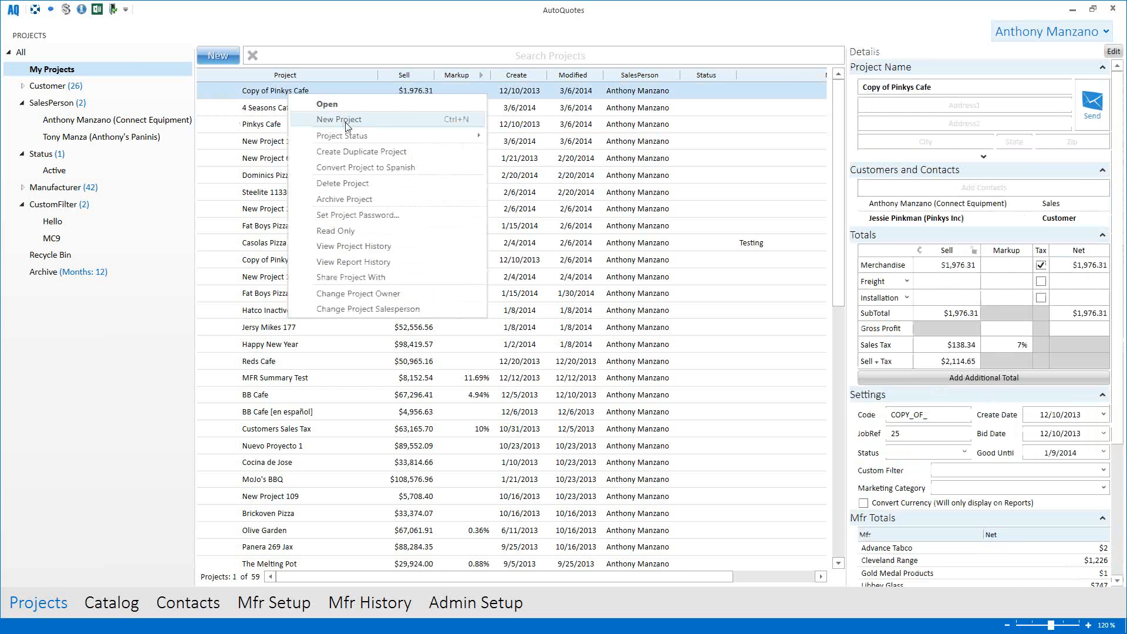
pyautogui.moveTo(348, 138)
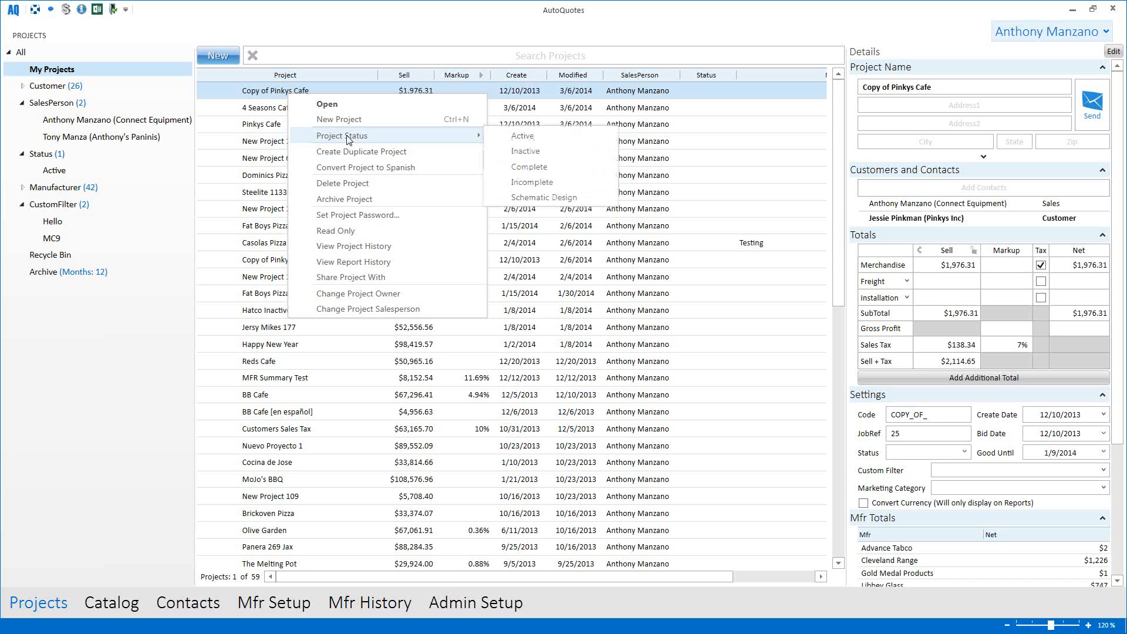
pyautogui.click(358, 168)
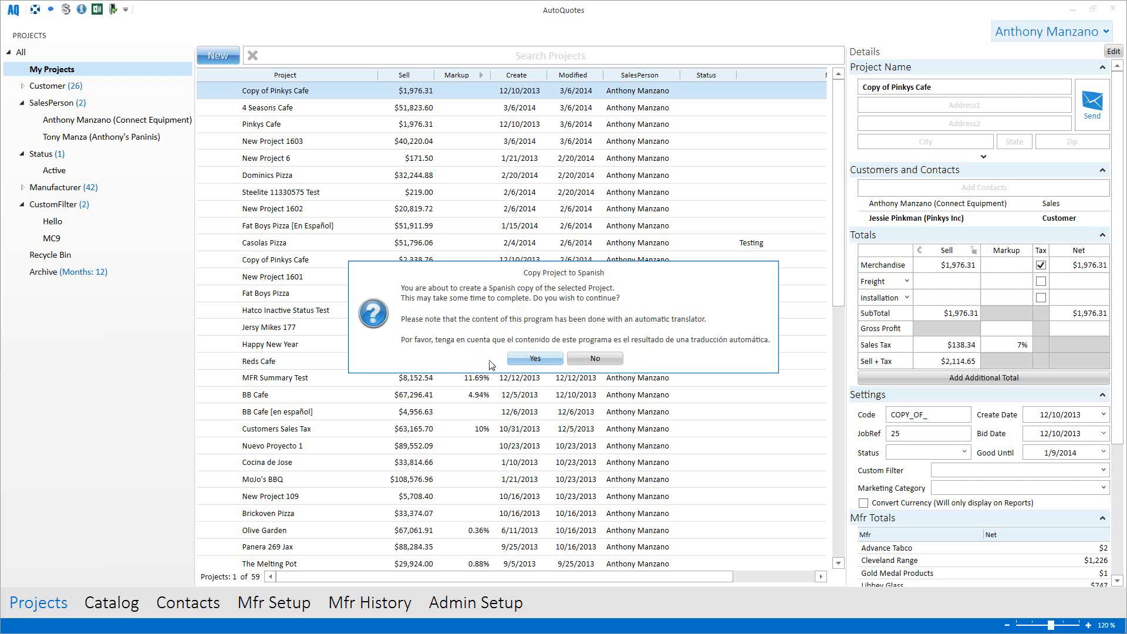
pyautogui.click(527, 360)
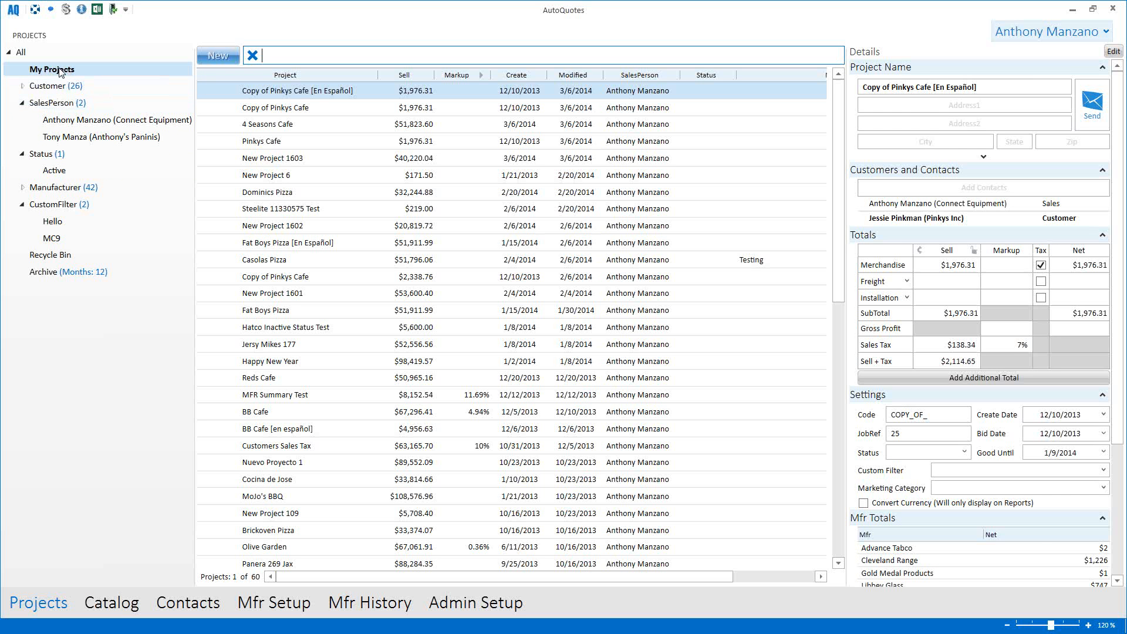
# Step: Show all projects and filter the list to customer Connect Equipment
pyautogui.click(20, 52)
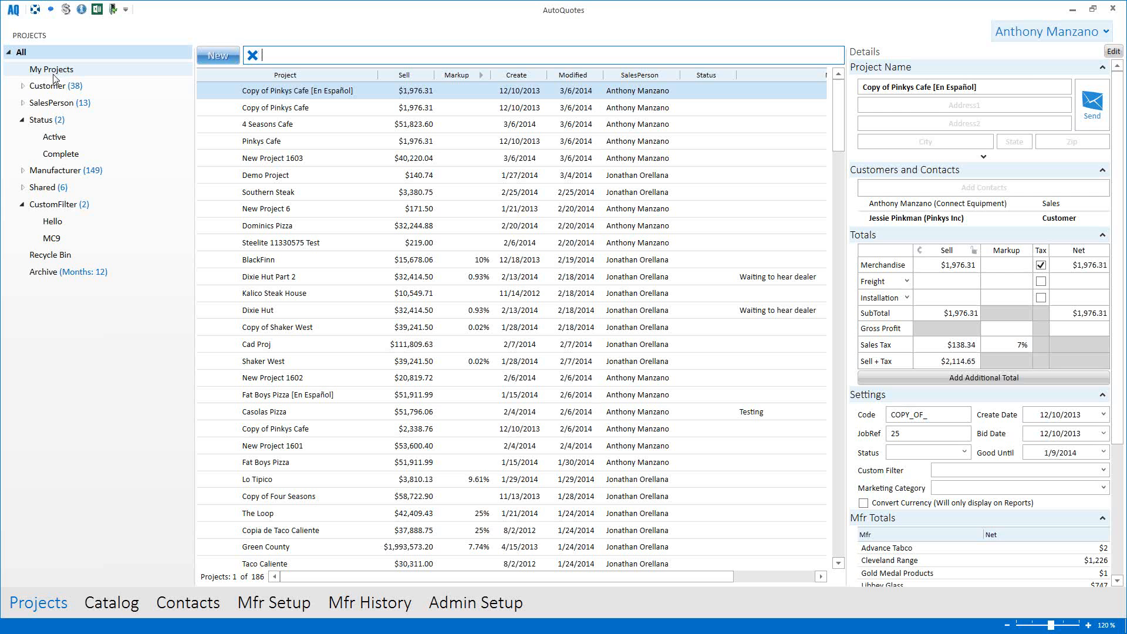
pyautogui.click(23, 86)
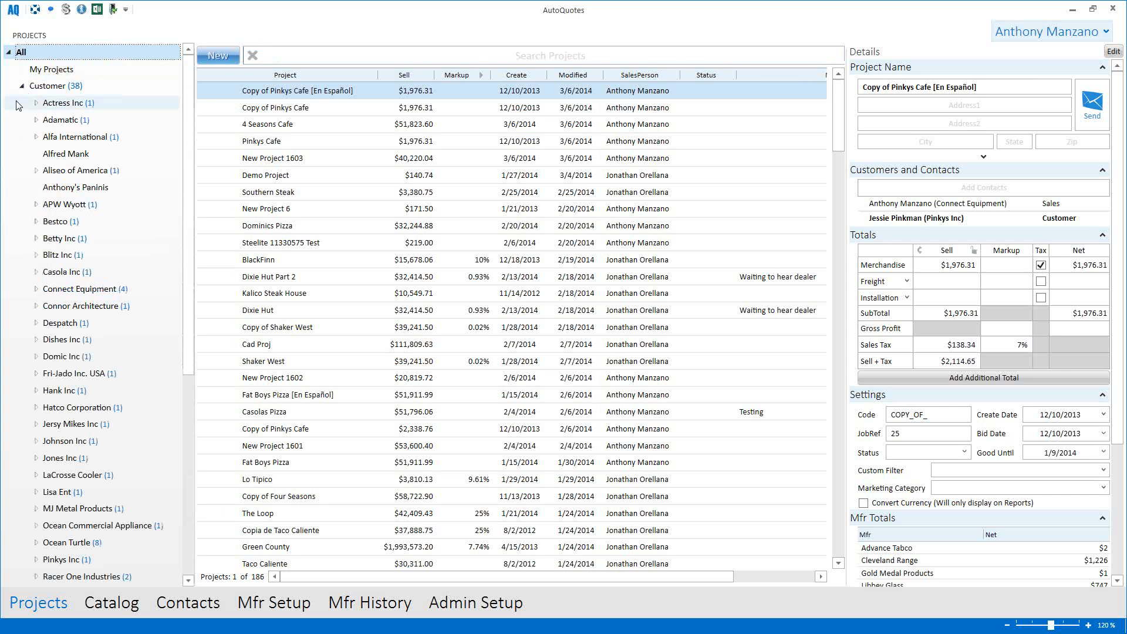
pyautogui.click(77, 290)
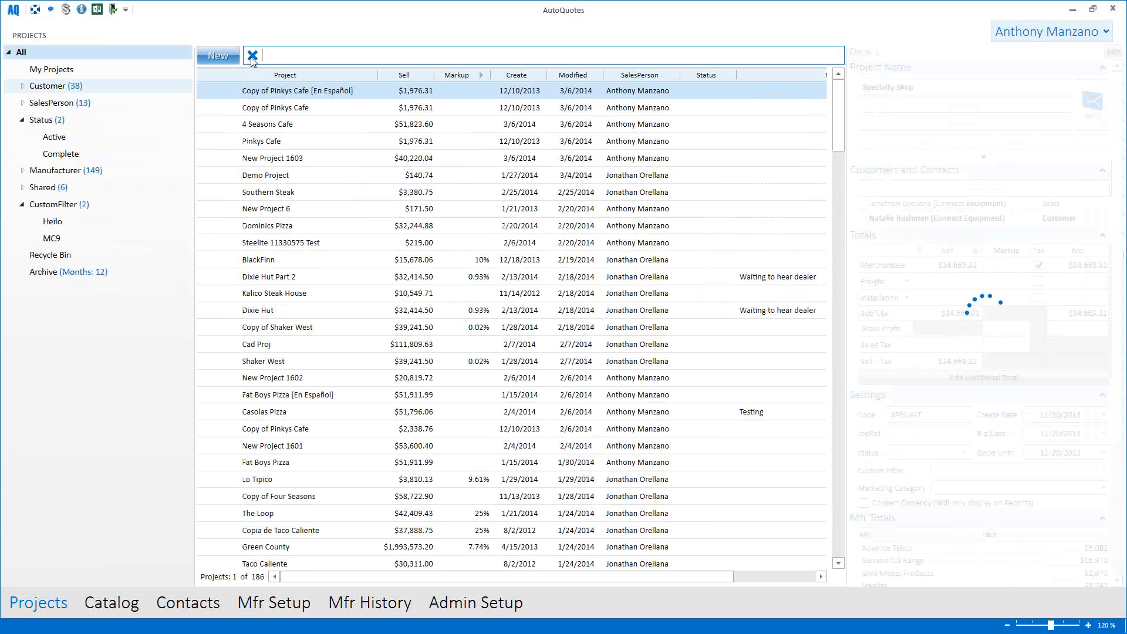
# Step: Filter projects by manufacturer Advance Tabco, browse the results, then clear the filter
pyautogui.click(23, 171)
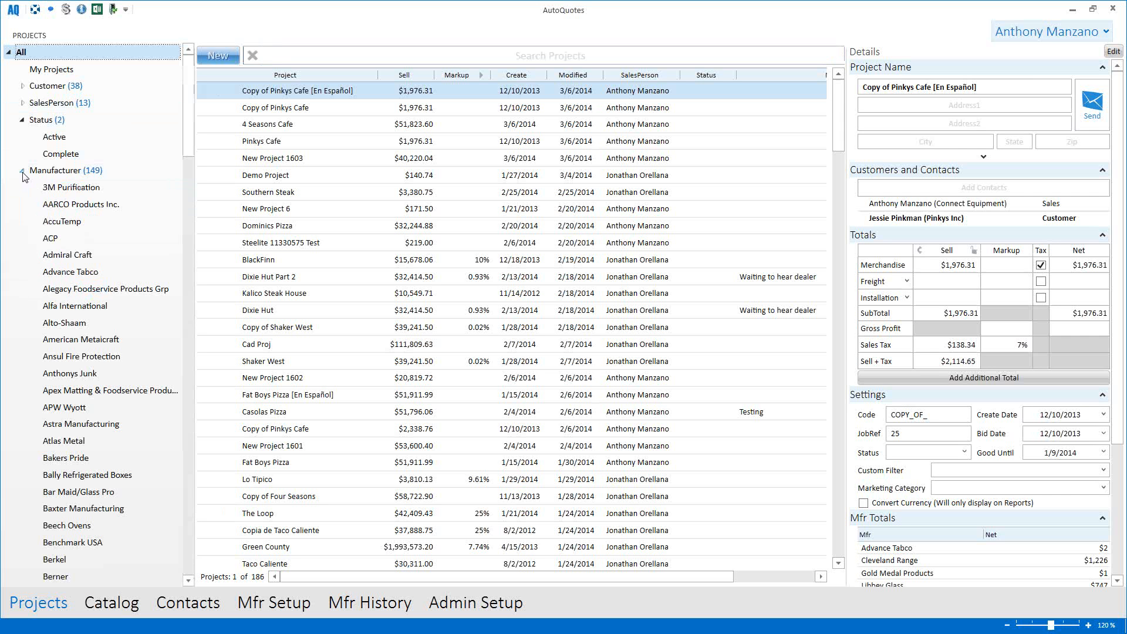
pyautogui.click(90, 274)
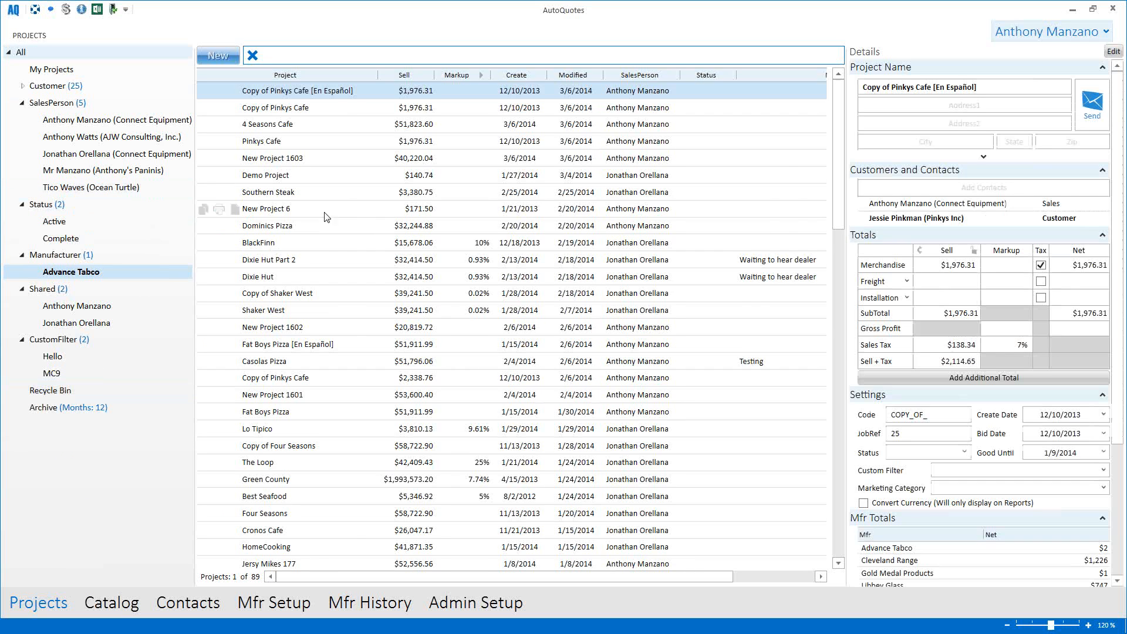
pyautogui.scroll(-7, 351, 266)
pyautogui.scroll(-6, 350, 266)
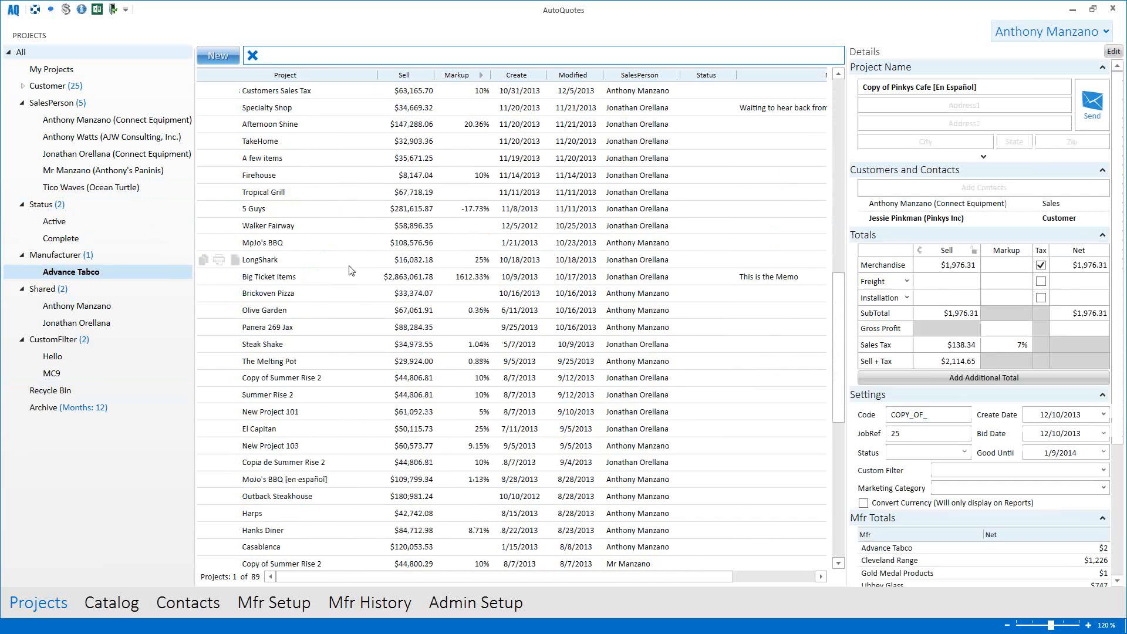
pyautogui.scroll(-6, 349, 262)
pyautogui.scroll(6, 346, 253)
pyautogui.scroll(12, 346, 253)
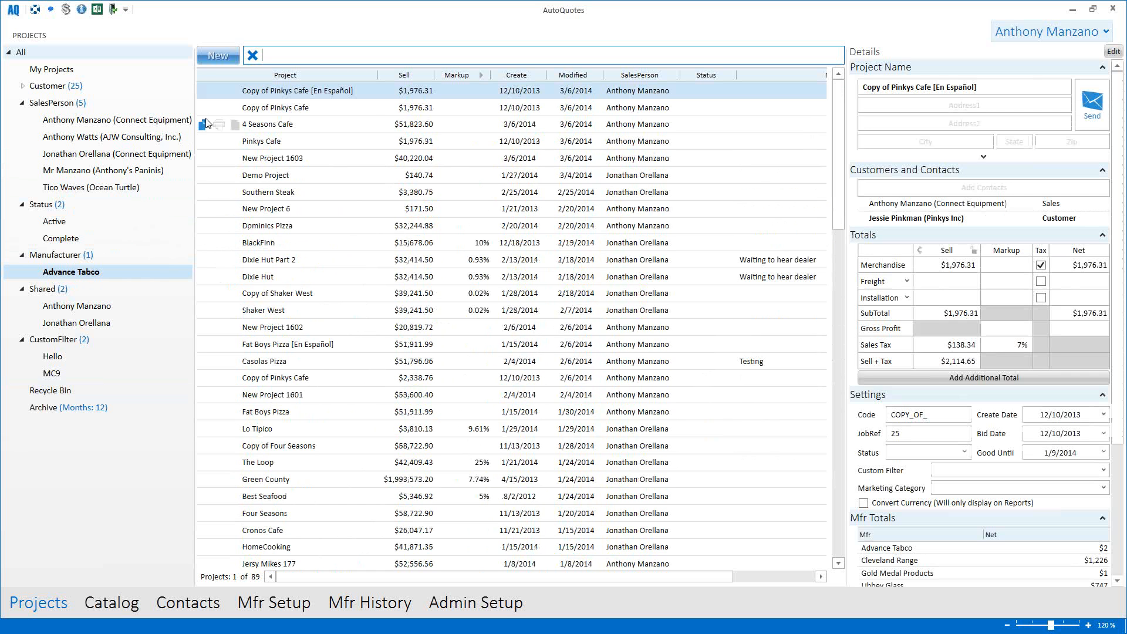
pyautogui.click(252, 56)
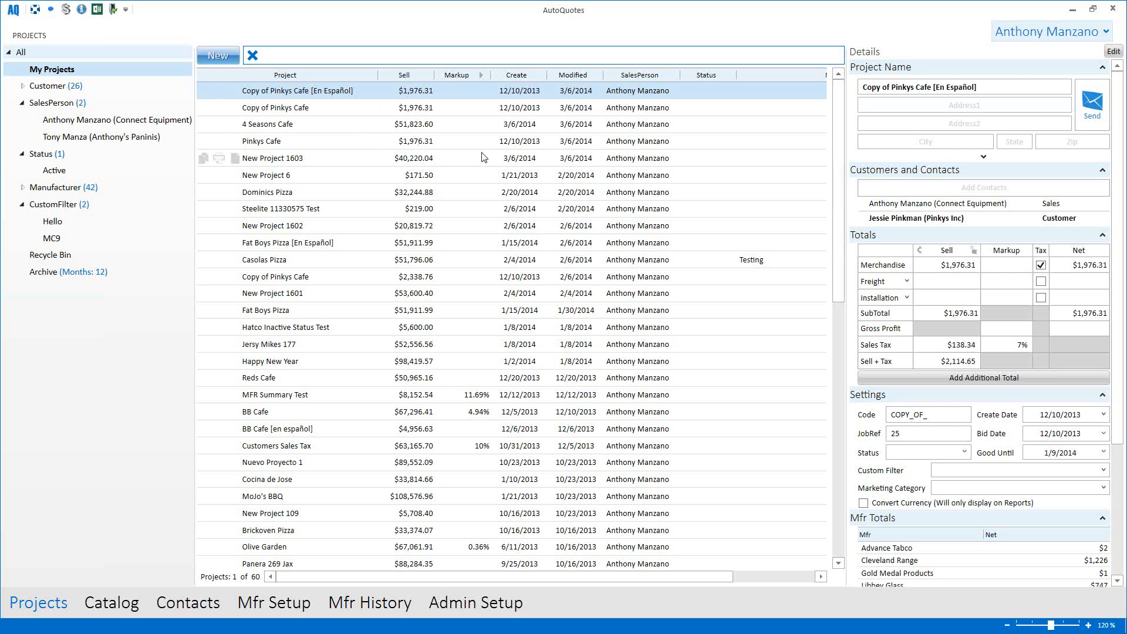
# Step: Hide and reshow Details, then try the Address1, Add Contacts and installation sell fields
pyautogui.click(83, 10)
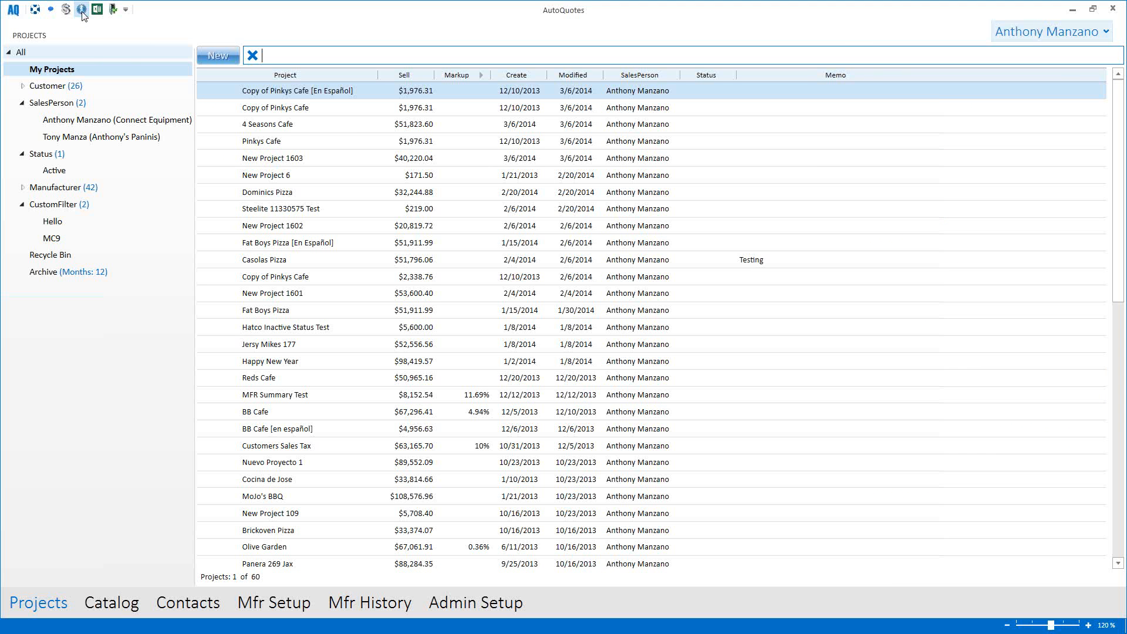
pyautogui.click(82, 11)
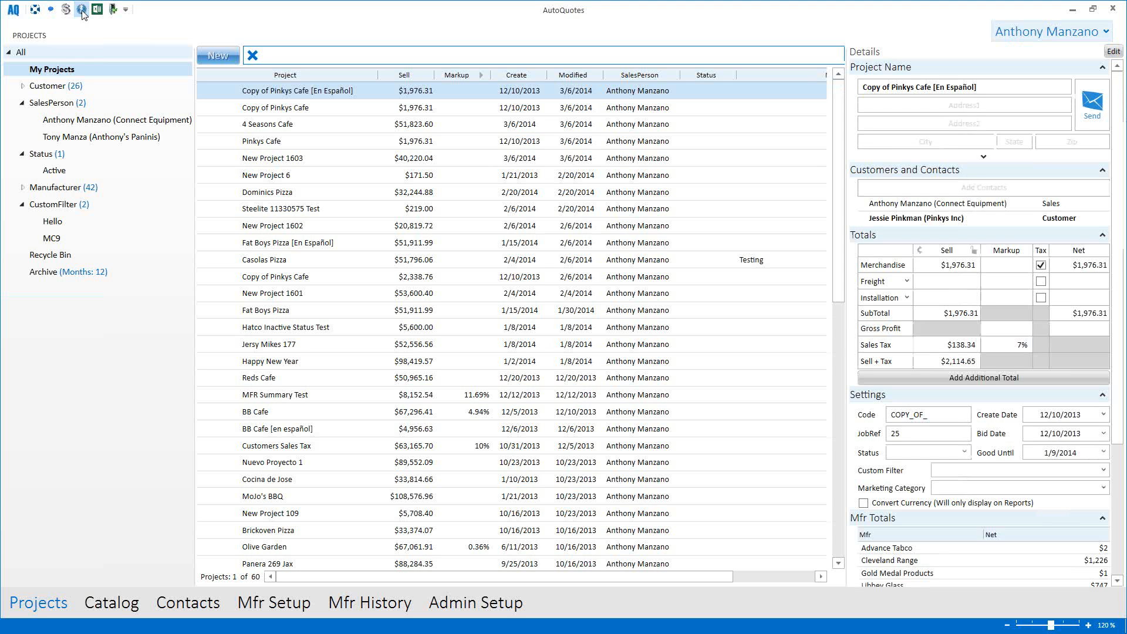
pyautogui.click(929, 104)
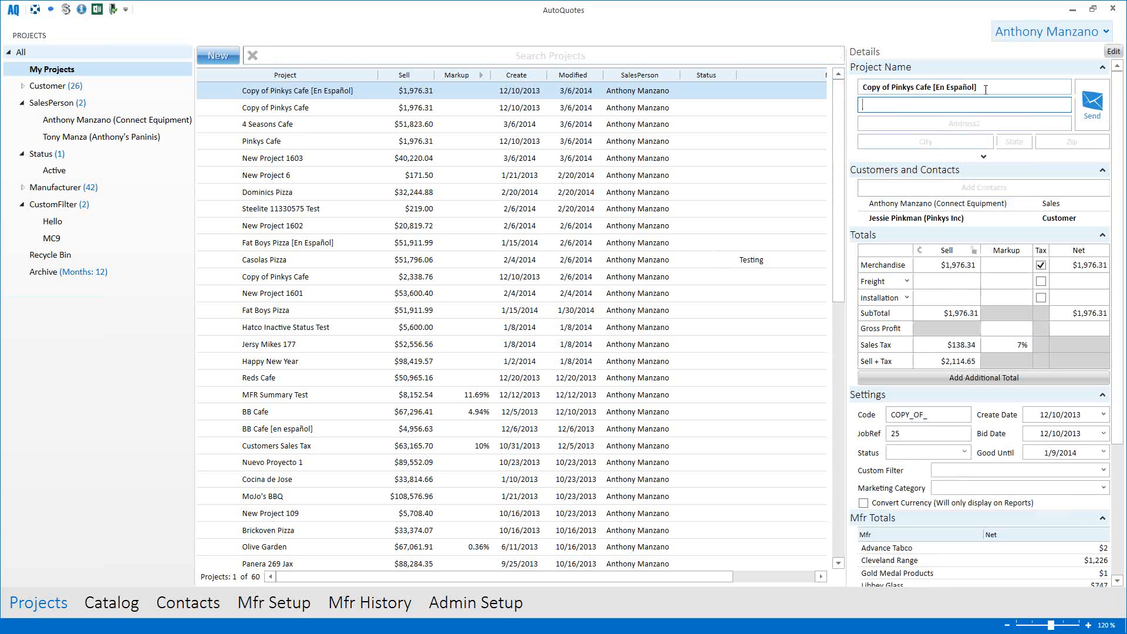
pyautogui.click(974, 187)
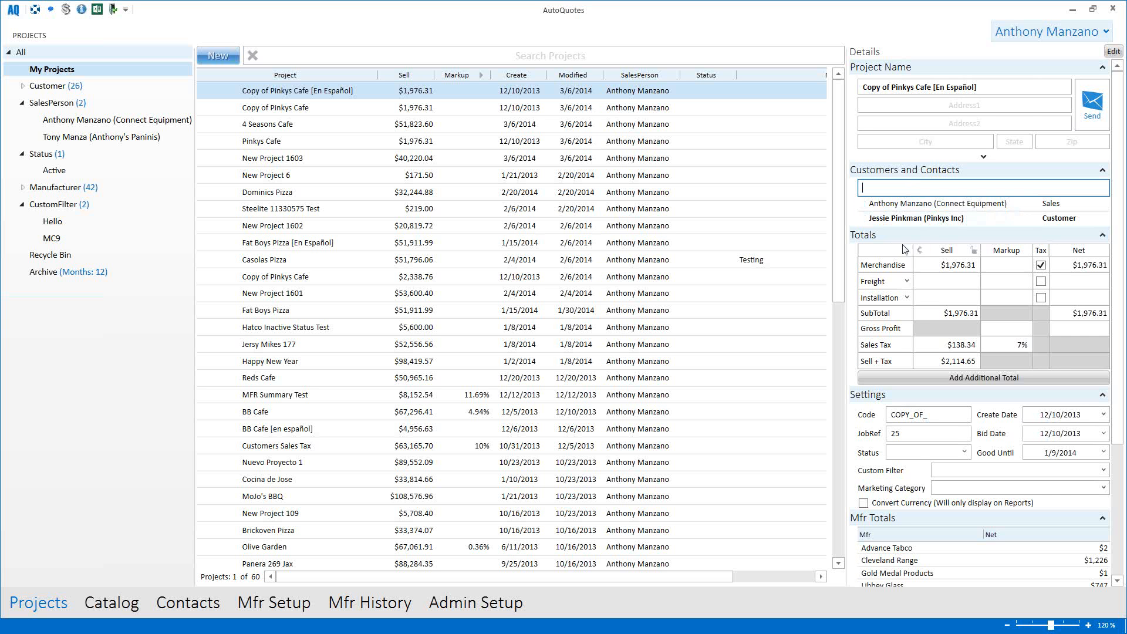
pyautogui.click(959, 299)
pyautogui.scroll(-3, 880, 293)
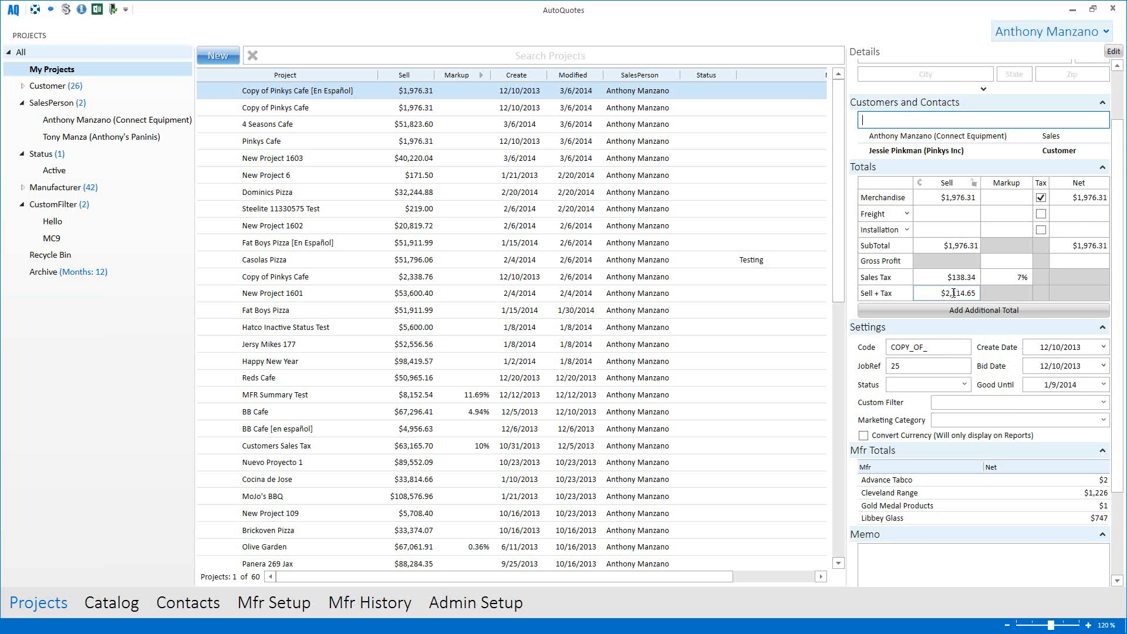
pyautogui.scroll(-1, 931, 294)
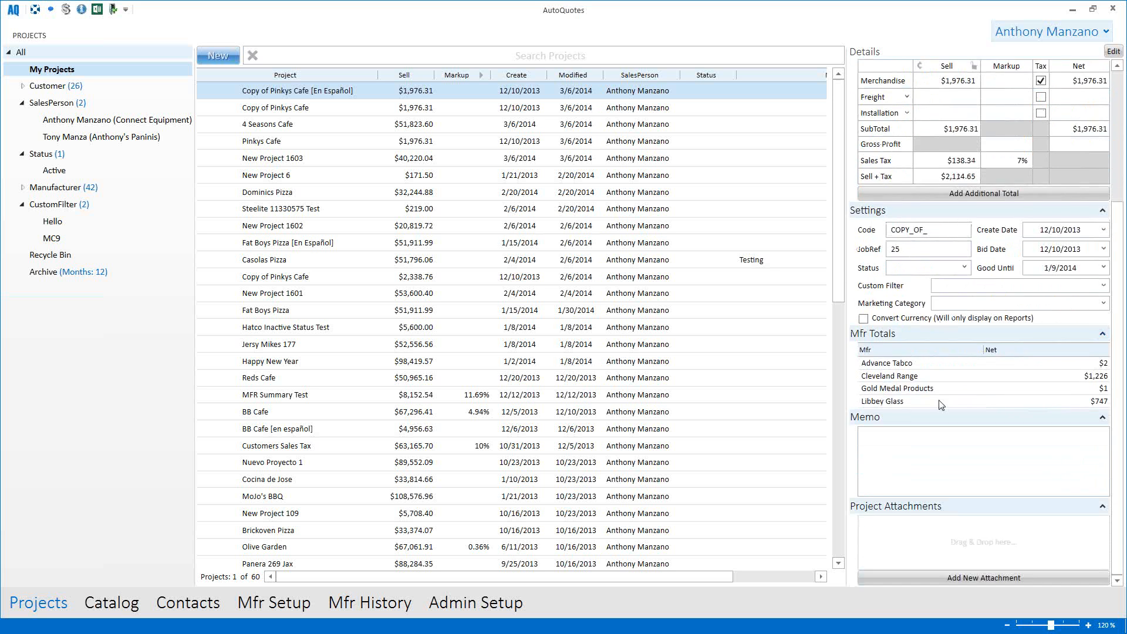
pyautogui.scroll(3, 934, 453)
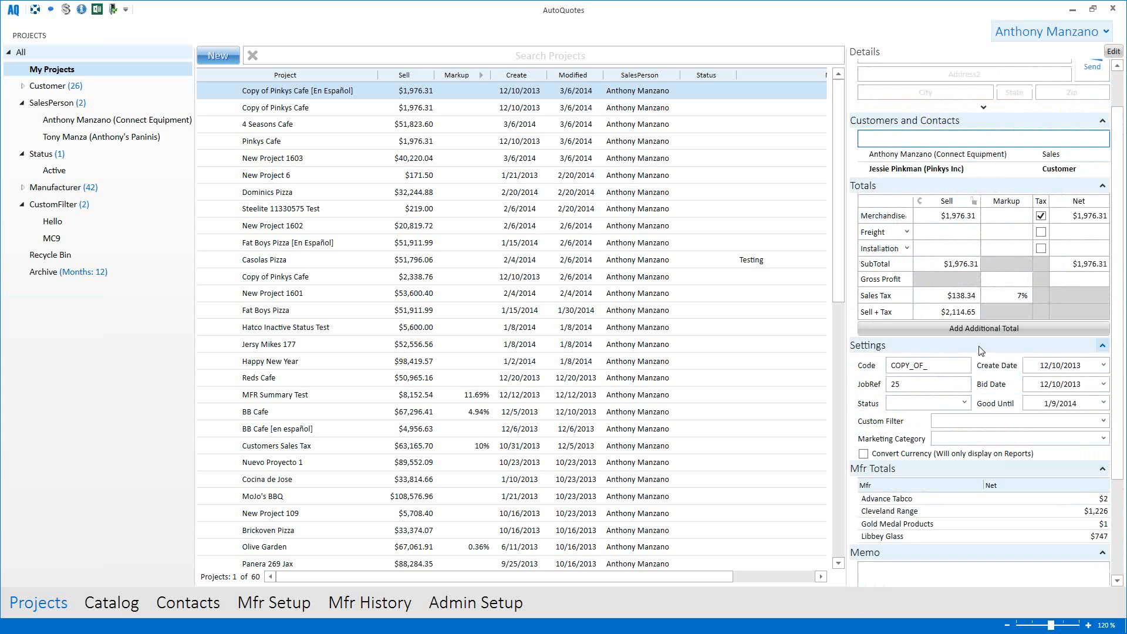
# Step: Collapse and re-expand Settings, expand Mfr Totals, and open the sections list via Edit
pyautogui.click(1103, 349)
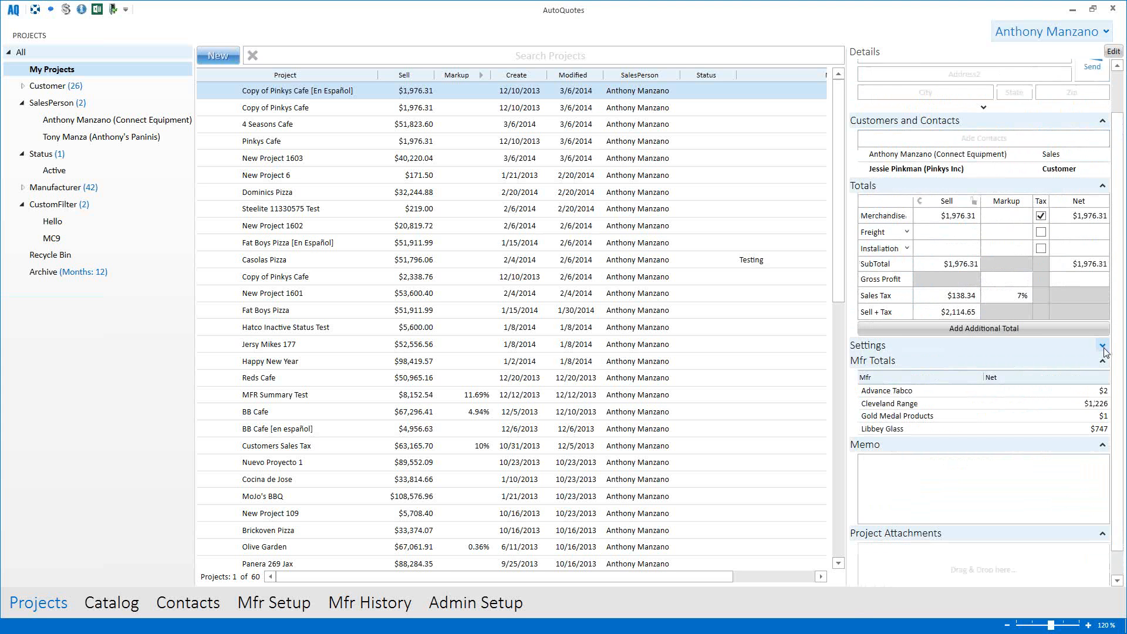
pyautogui.scroll(1, 1105, 352)
pyautogui.click(1103, 386)
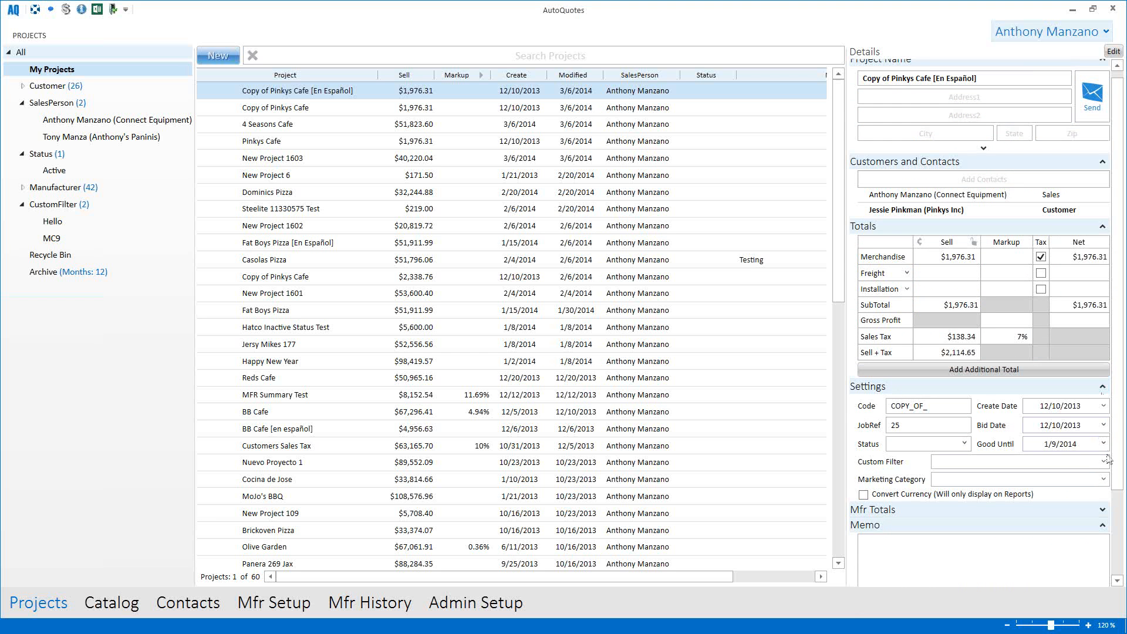
pyautogui.click(1102, 509)
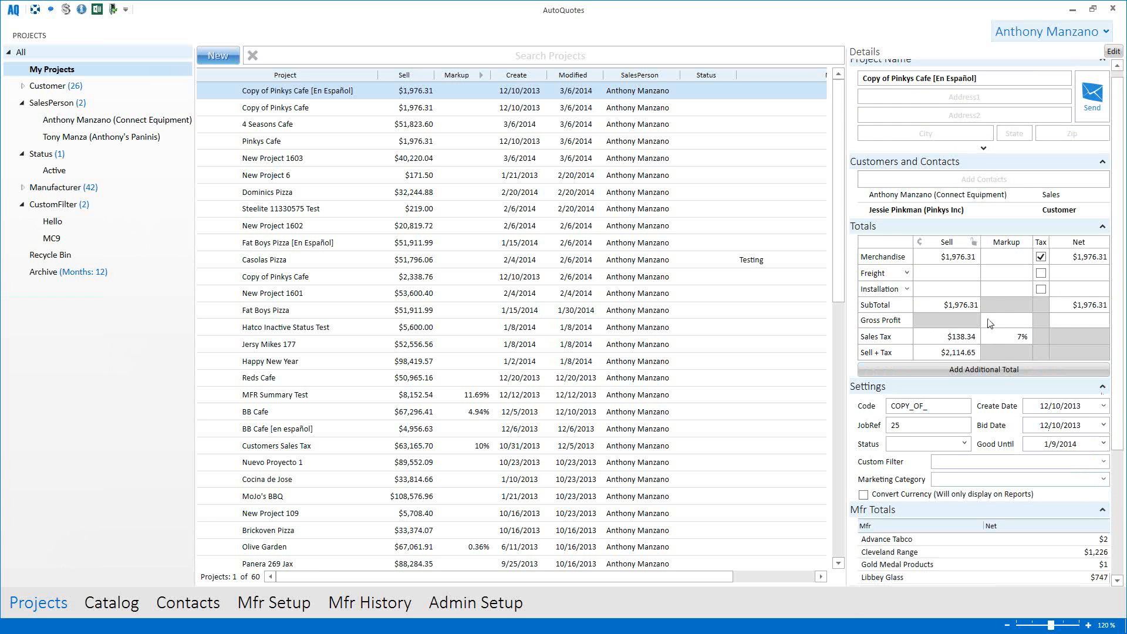
pyautogui.scroll(1, 990, 323)
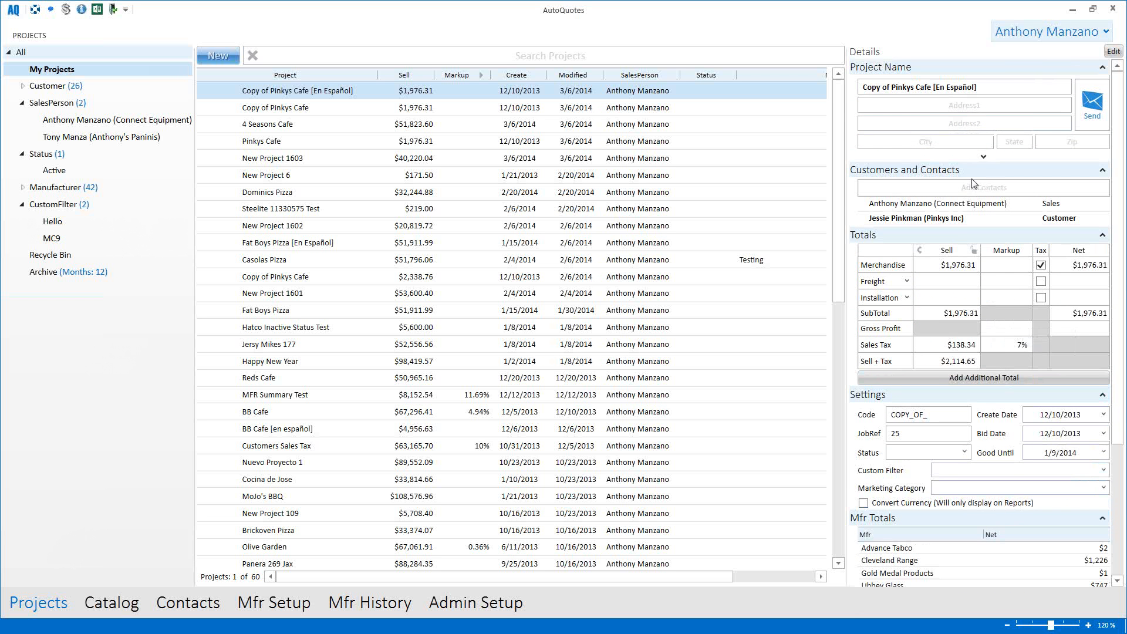
pyautogui.click(1114, 52)
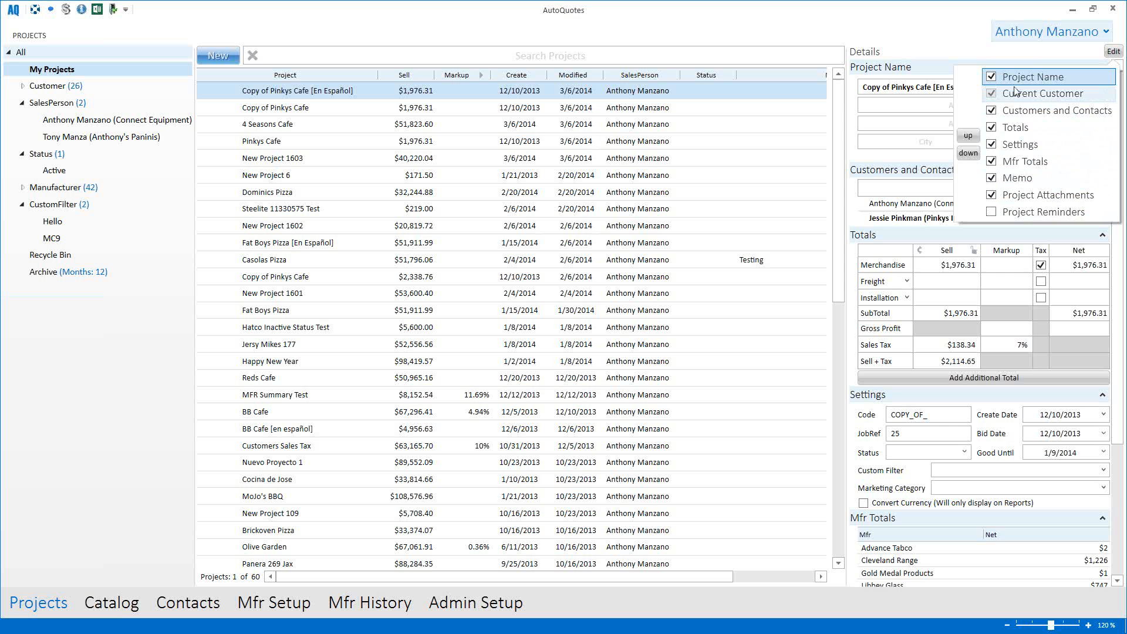
# Step: Uncheck then recheck Memo, Project Attachments and Settings so every section stays shown
pyautogui.click(991, 178)
pyautogui.click(991, 195)
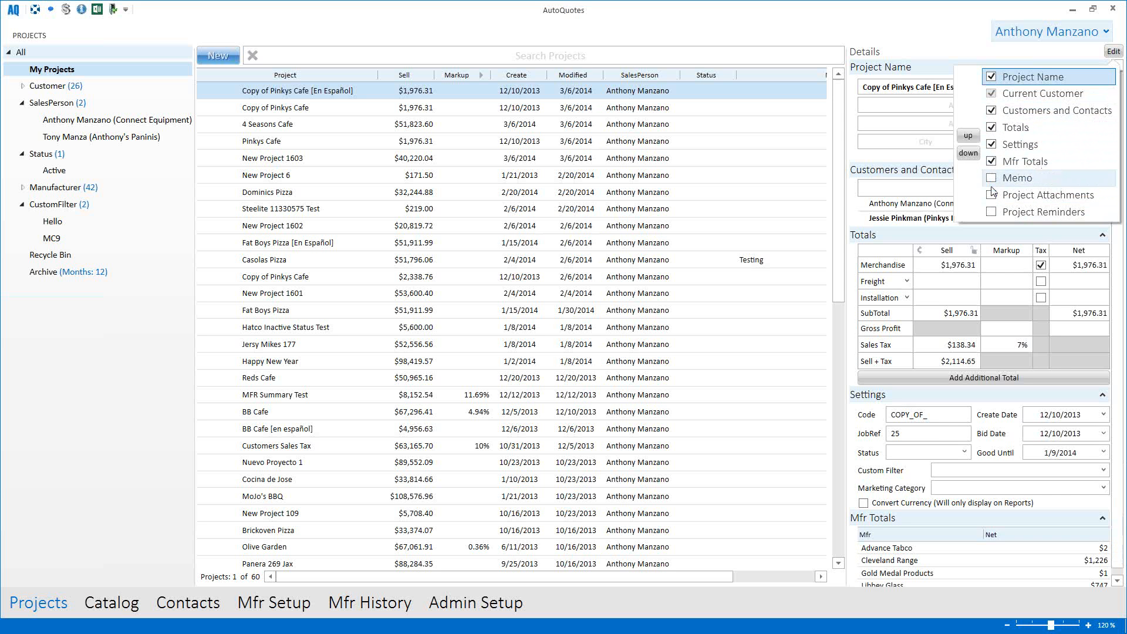
pyautogui.click(991, 144)
pyautogui.click(991, 144)
pyautogui.click(991, 178)
pyautogui.click(1003, 196)
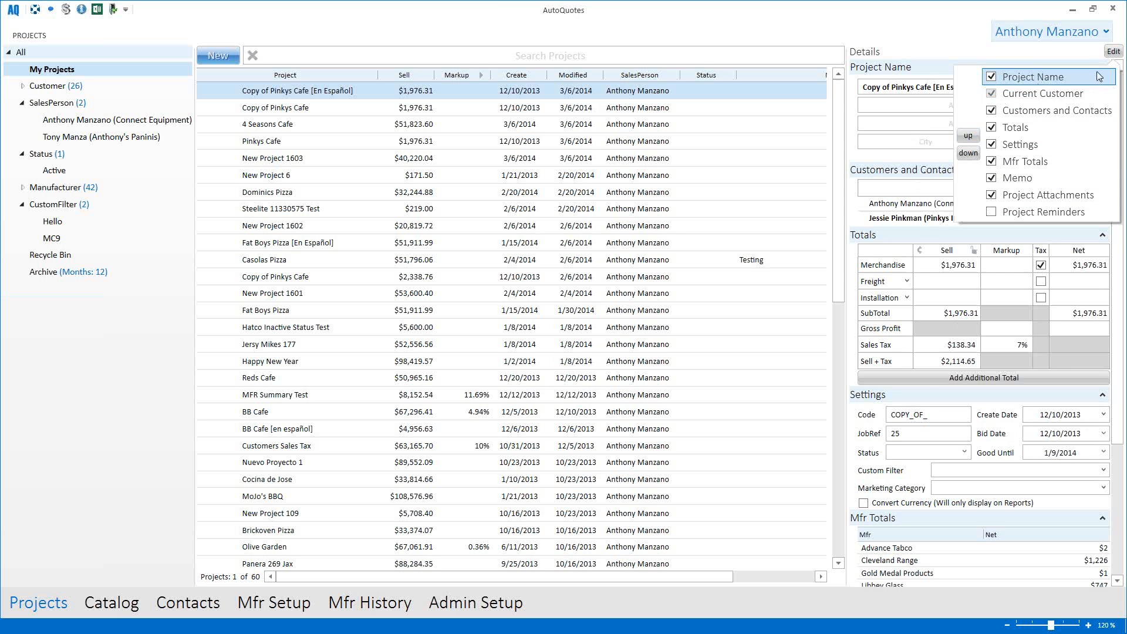
# Step: Close the sections list and open User Settings from the user name button
pyautogui.click(1112, 53)
pyautogui.scroll(-5, 995, 216)
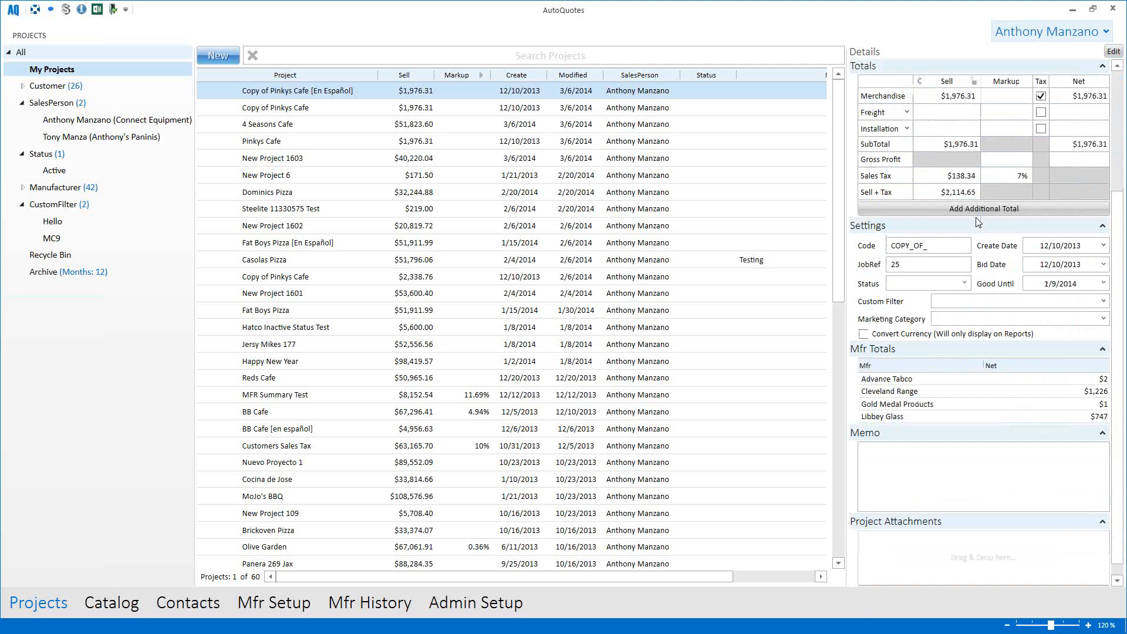
pyautogui.scroll(5, 990, 301)
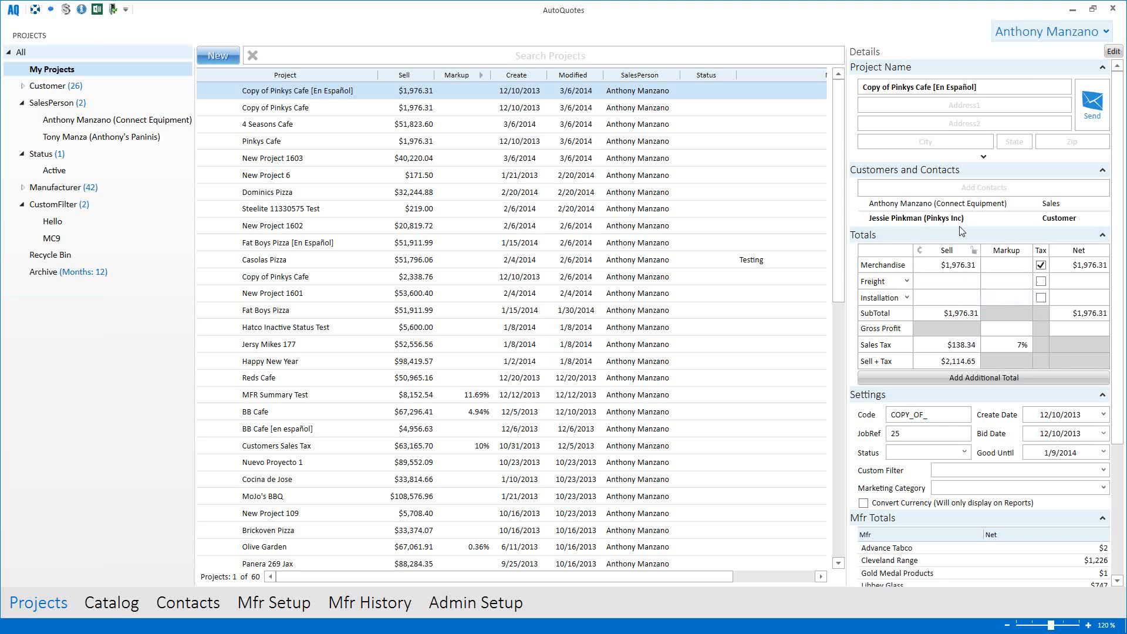
pyautogui.click(1010, 36)
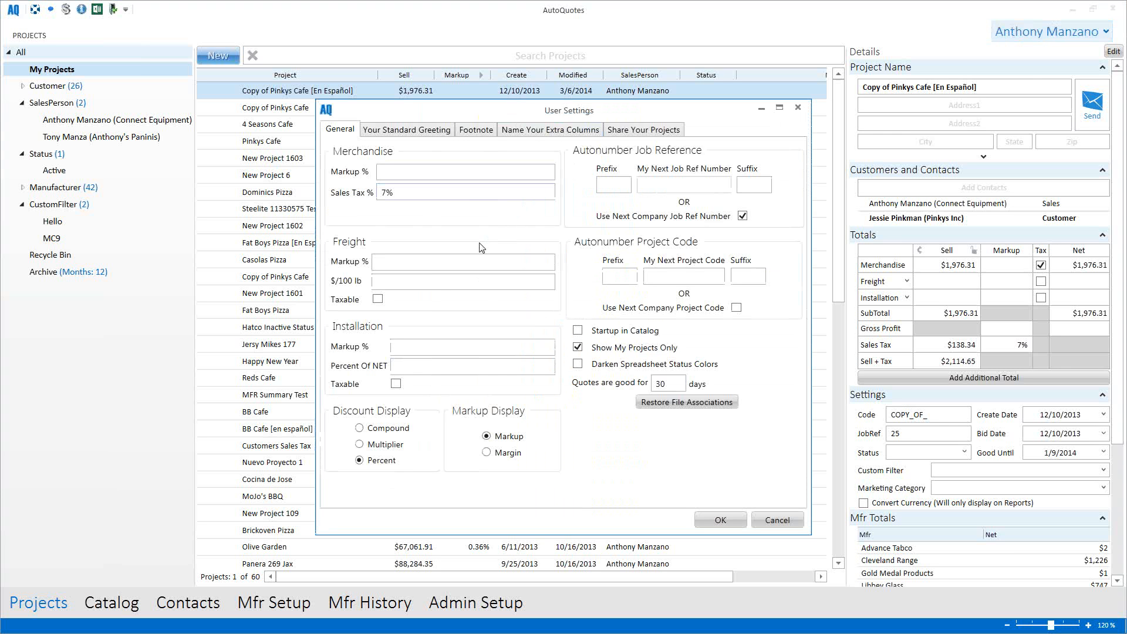
# Step: Review the 7% sales tax and freight markup on General, then view the Default greeting
pyautogui.click(442, 195)
pyautogui.click(416, 262)
pyautogui.click(411, 198)
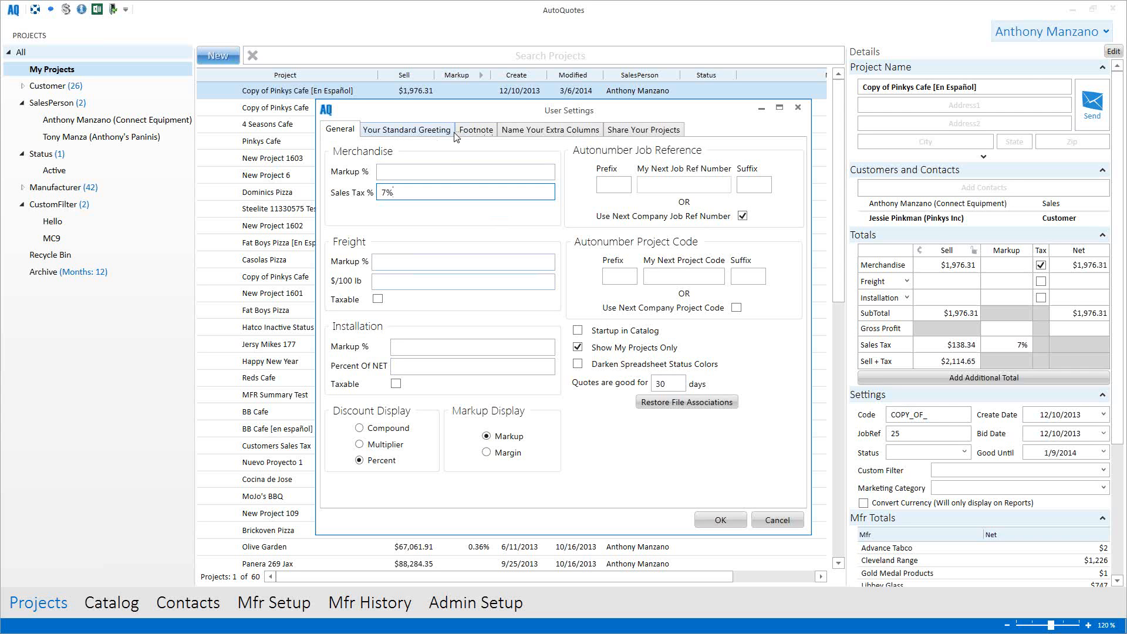
pyautogui.click(424, 133)
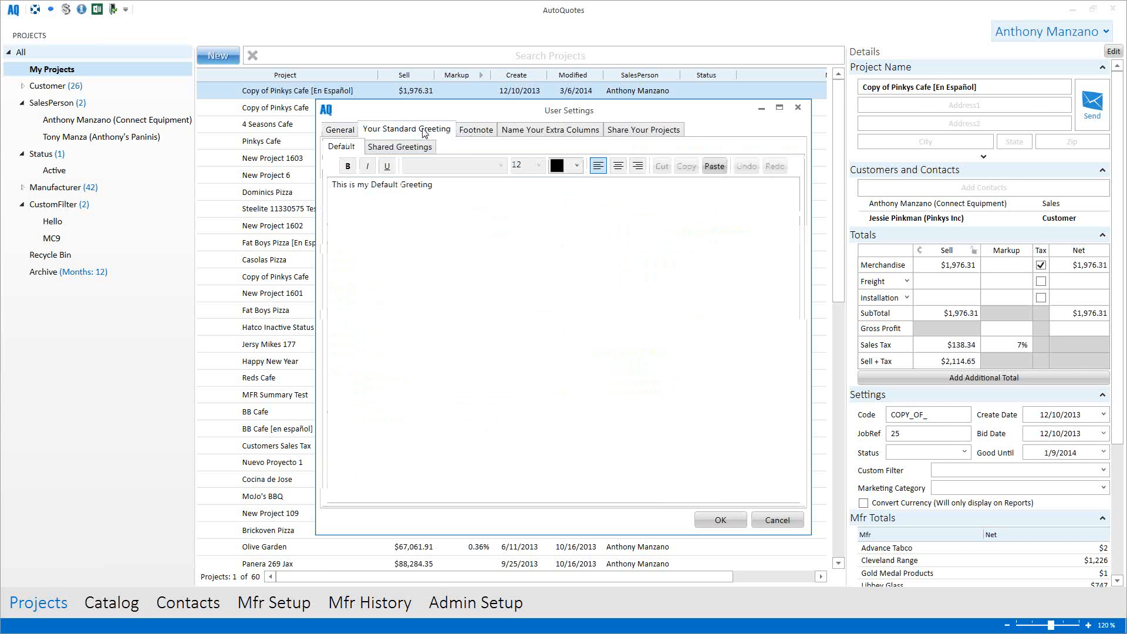
# Step: Switch back and forth between the Default greeting and Default footnote
pyautogui.click(476, 130)
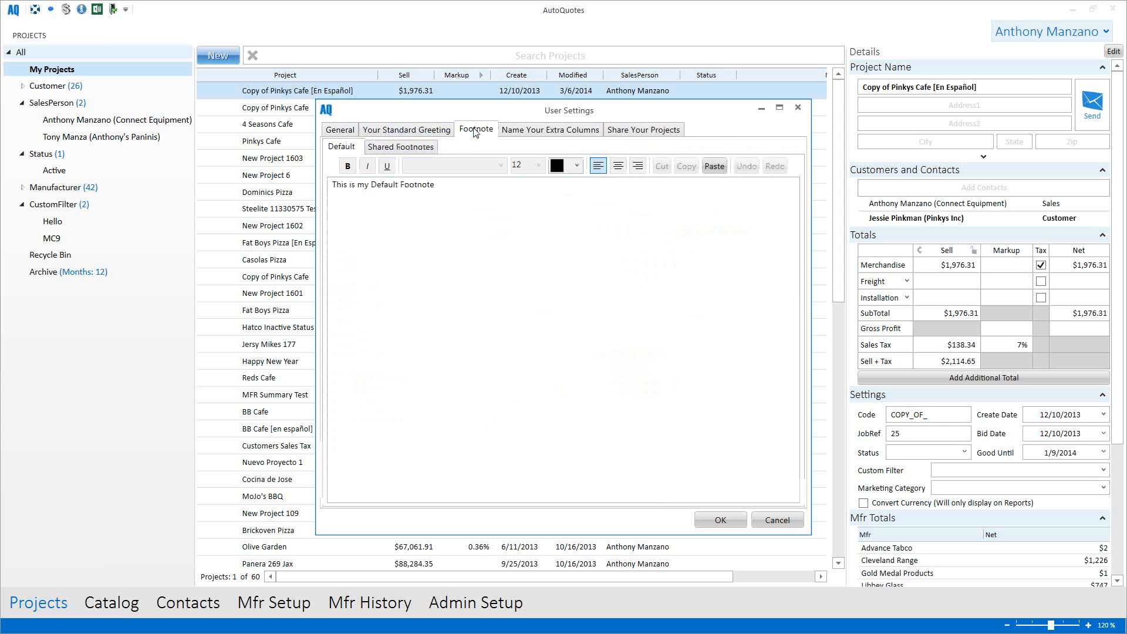
pyautogui.click(434, 133)
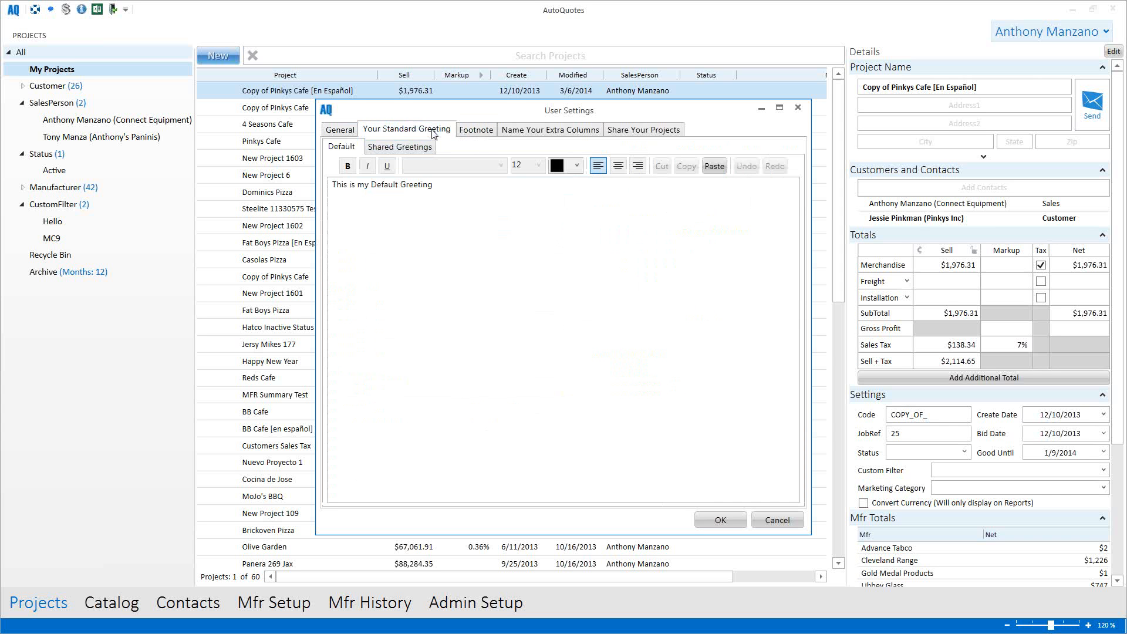
pyautogui.click(473, 135)
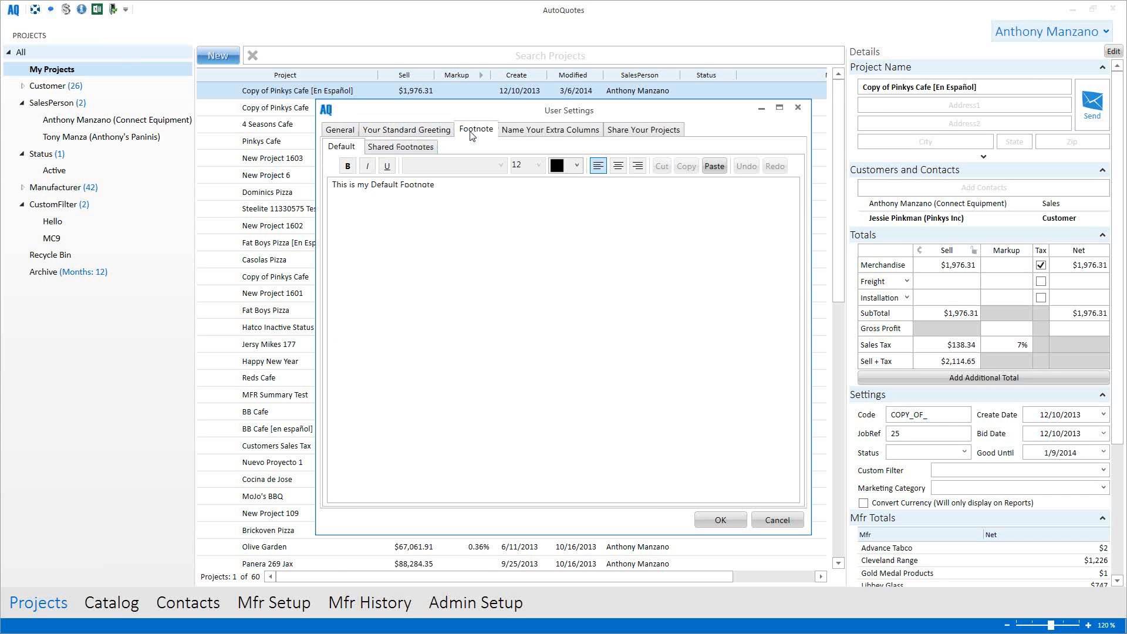
pyautogui.click(439, 134)
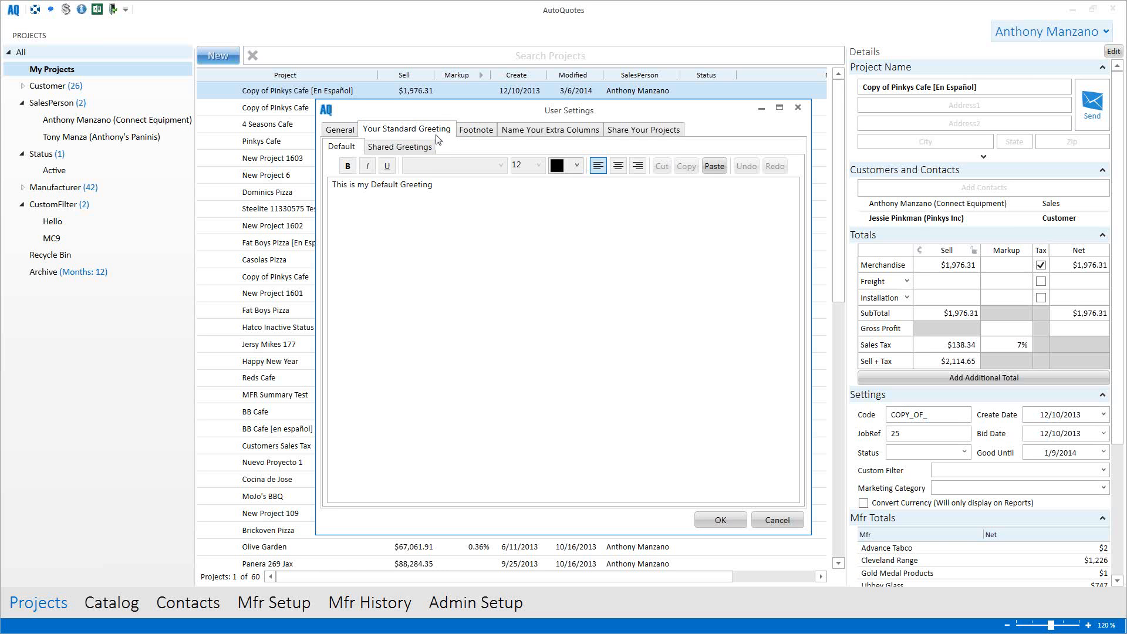
pyautogui.click(468, 133)
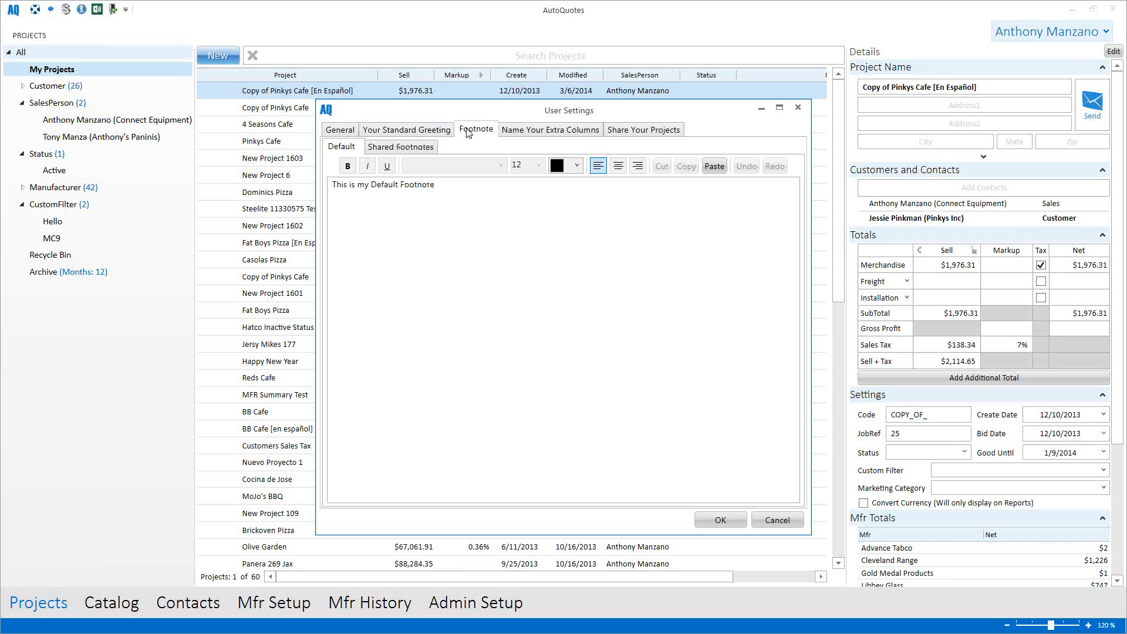
# Step: View the Shared Footnotes and Shared Greetings lists, then show Share Your Projects
pyautogui.click(407, 150)
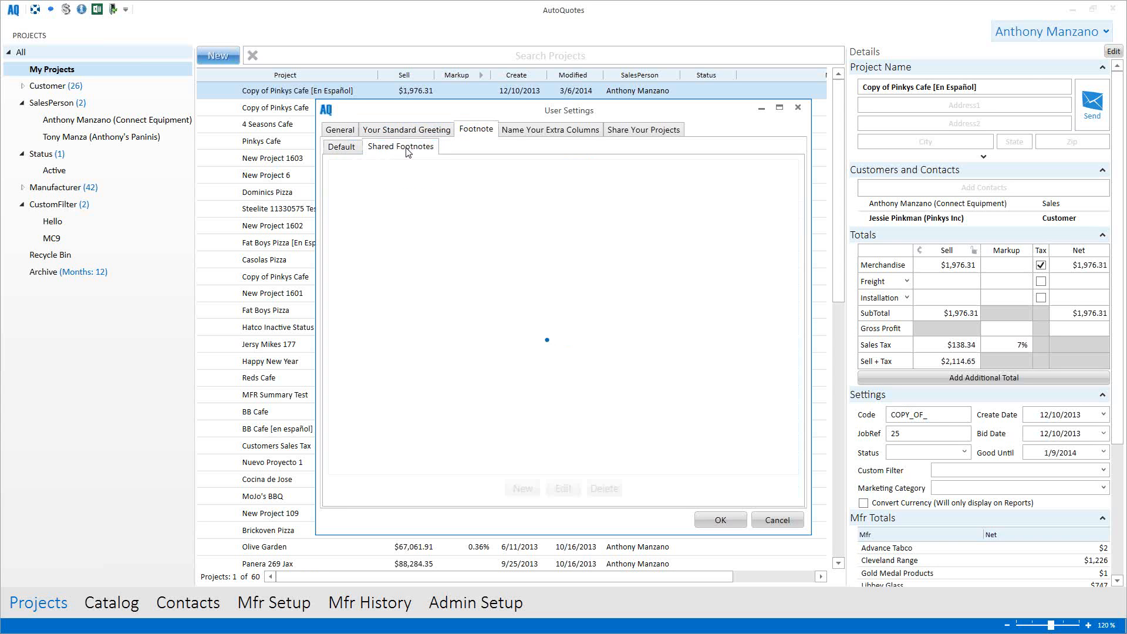
pyautogui.click(407, 133)
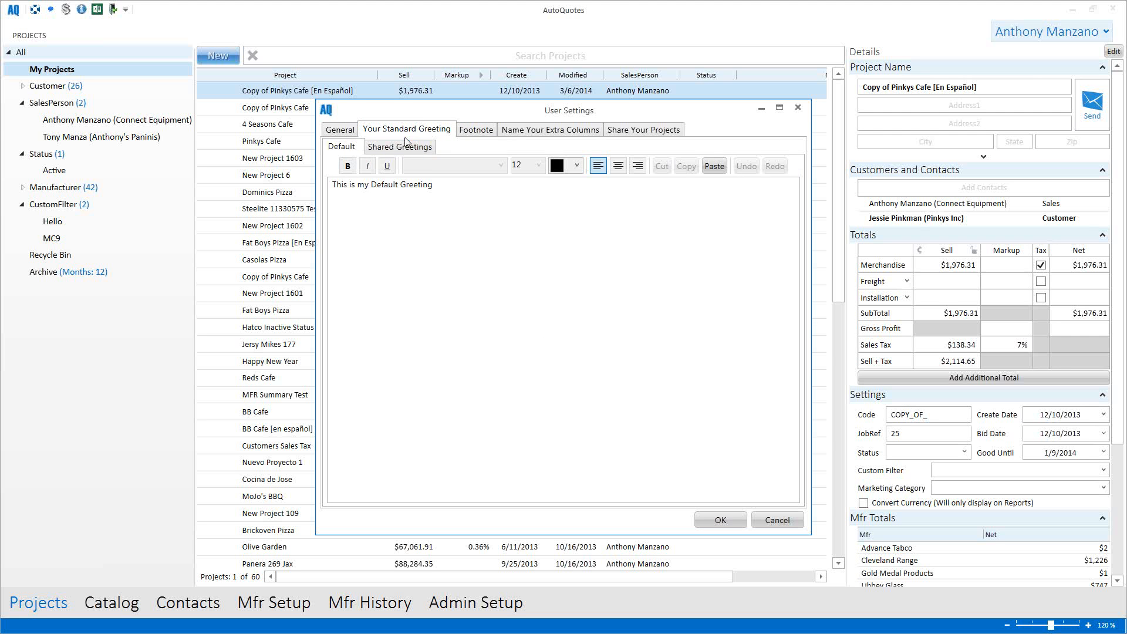
pyautogui.click(407, 148)
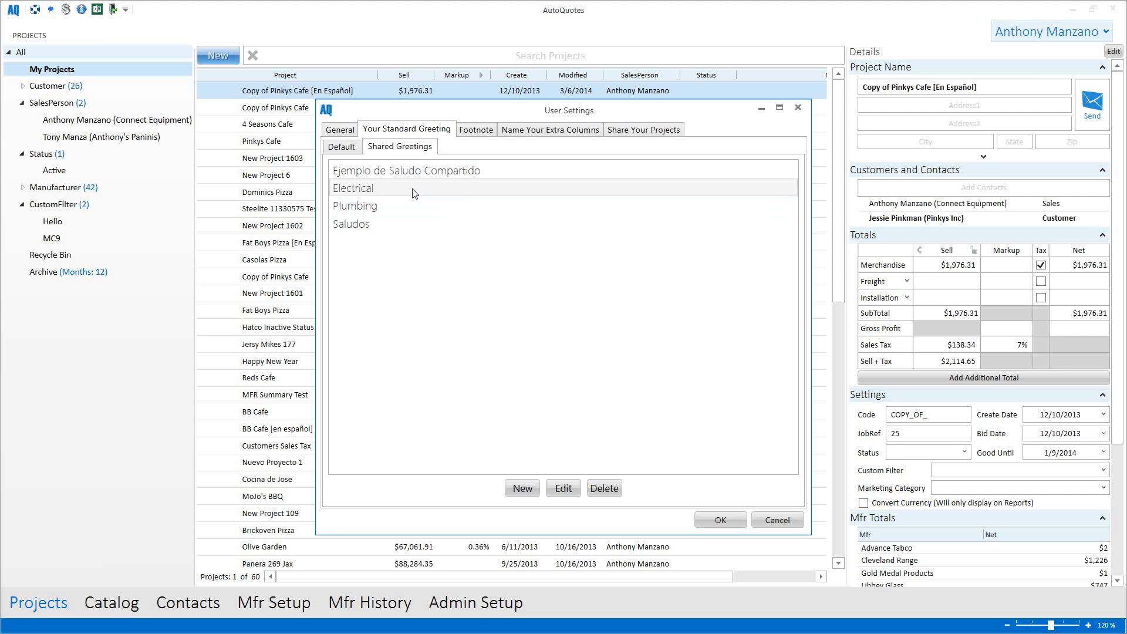
pyautogui.click(477, 130)
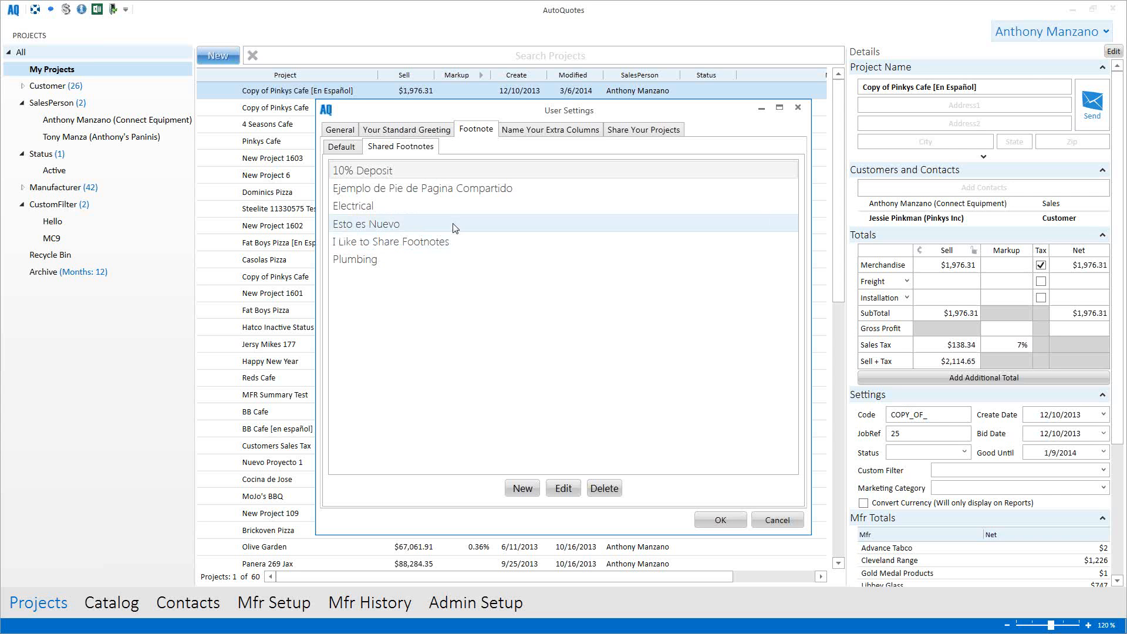
pyautogui.click(645, 135)
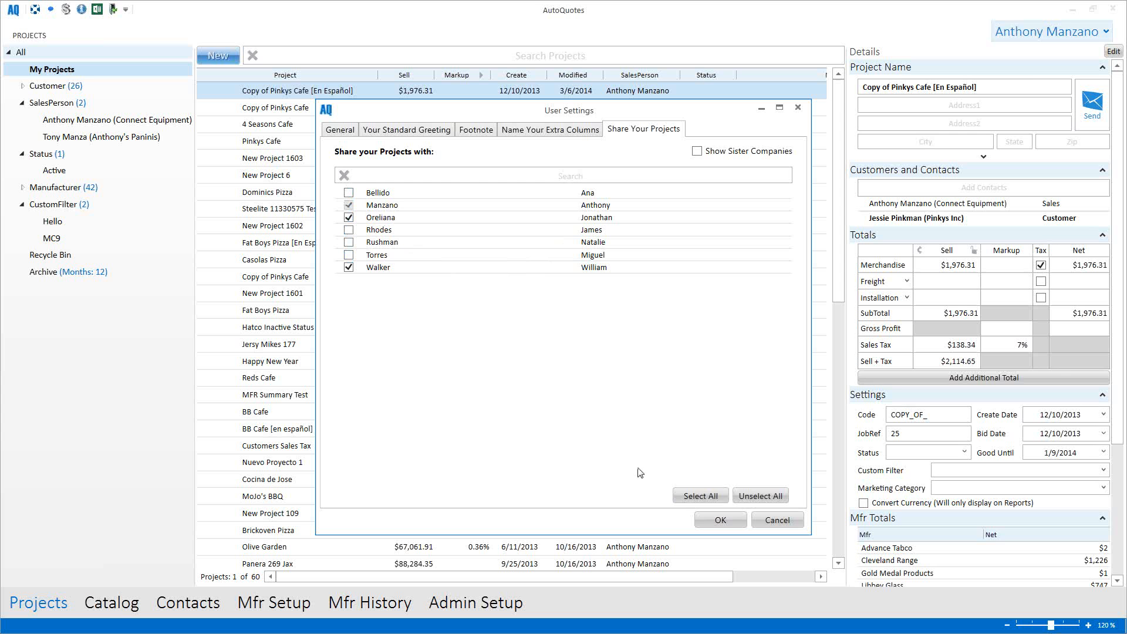
# Step: Share projects with all seven salespeople, toggle Show Sister Companies on and off, and confirm with OK
pyautogui.click(695, 497)
pyautogui.click(698, 153)
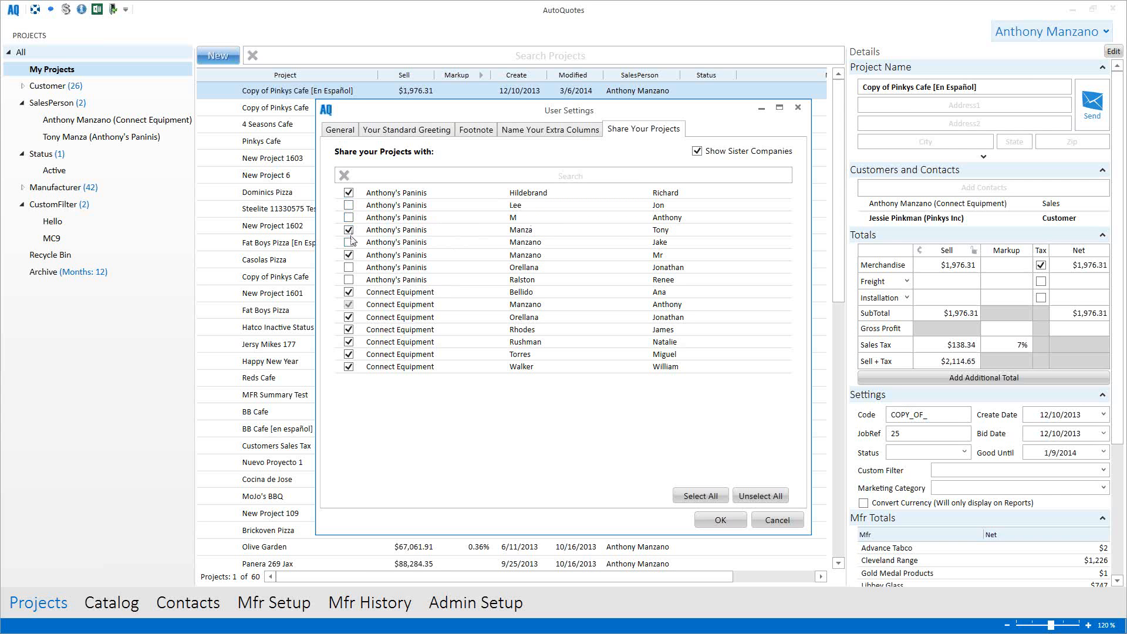
pyautogui.click(697, 152)
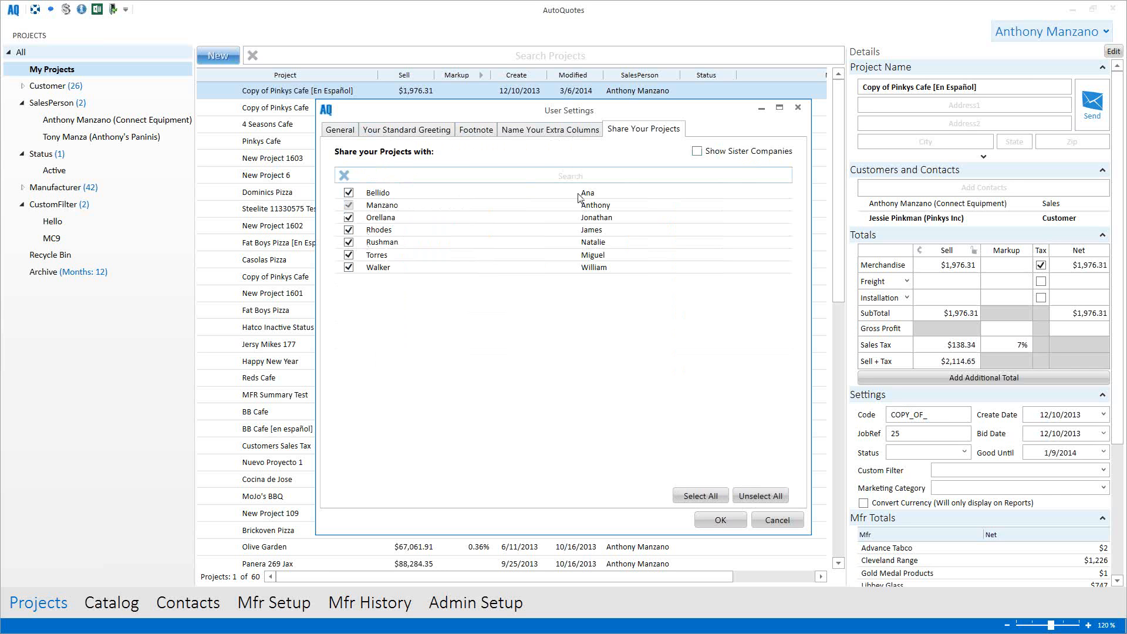
pyautogui.click(713, 520)
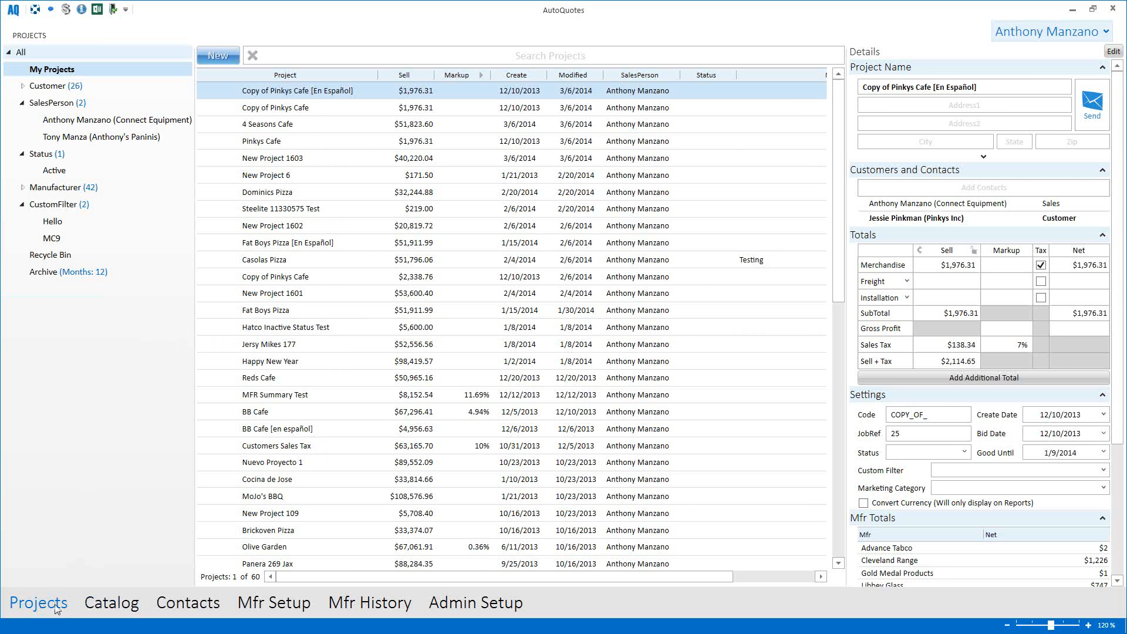
# Step: Browse the Catalog to Cambro's products under the C manufacturers, starting with Camtray serving trays
pyautogui.click(115, 605)
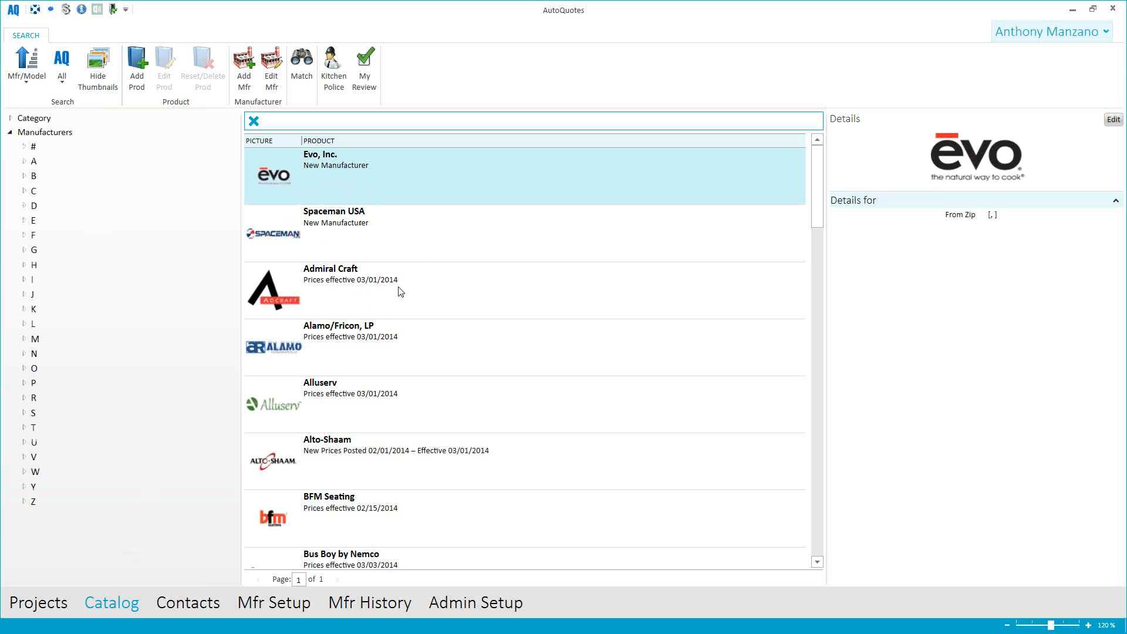
pyautogui.scroll(-3, 423, 291)
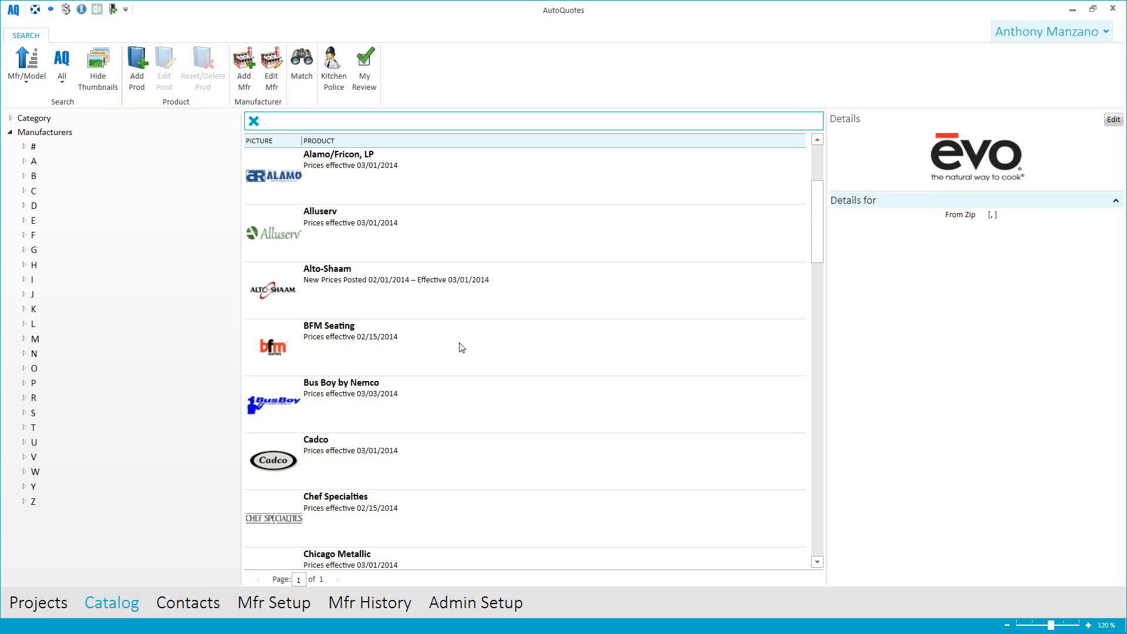
pyautogui.scroll(-3, 500, 354)
pyautogui.scroll(6, 500, 355)
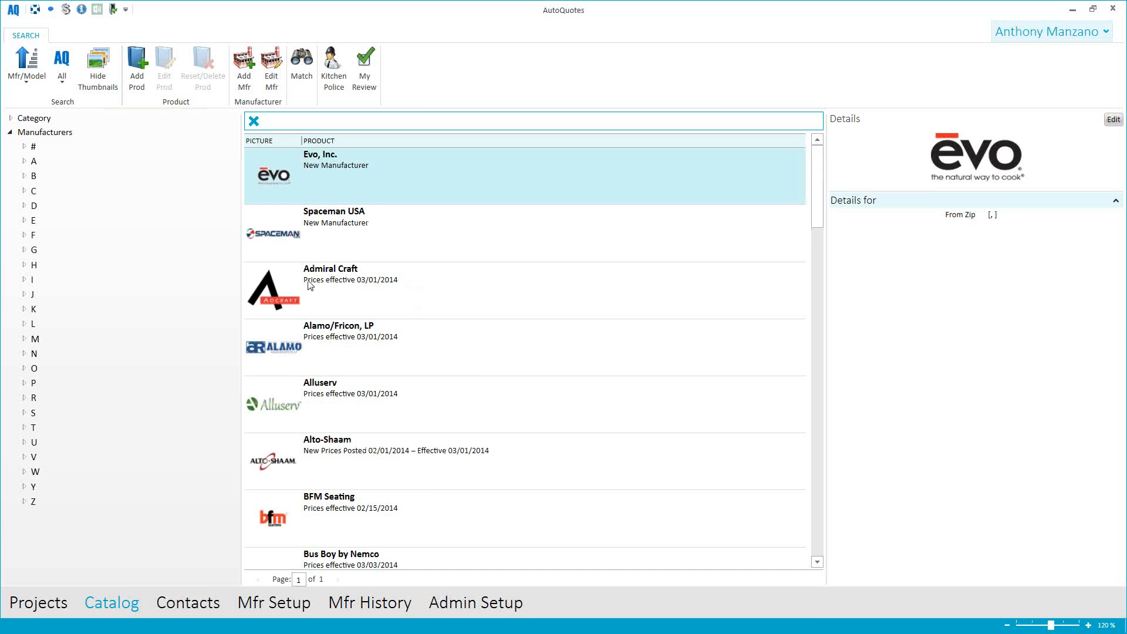
pyautogui.click(24, 191)
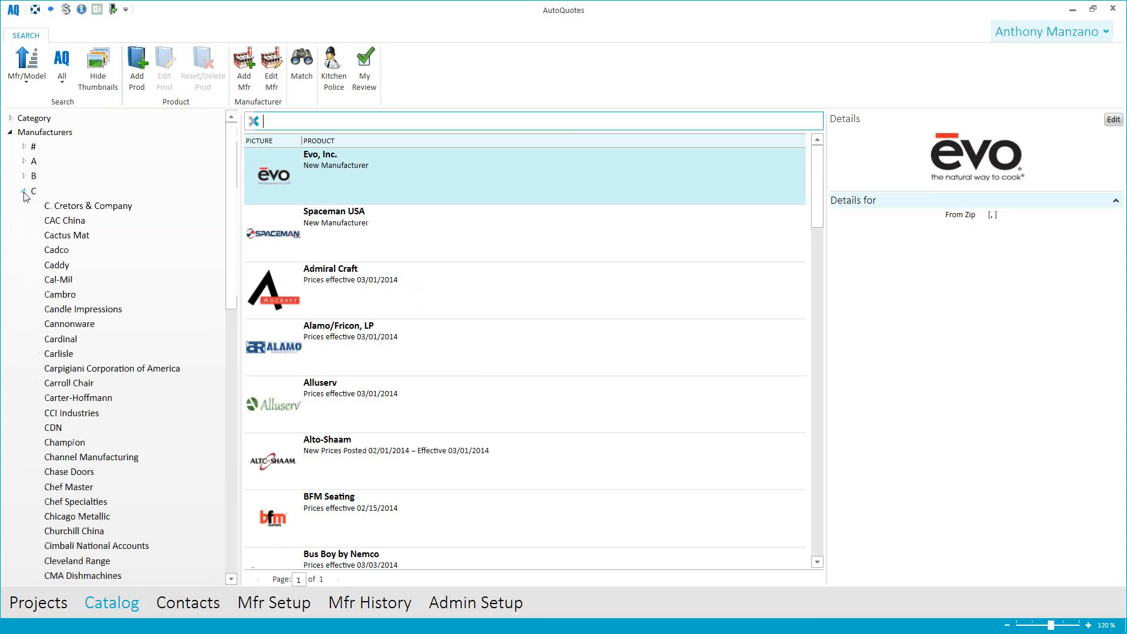
pyautogui.click(68, 295)
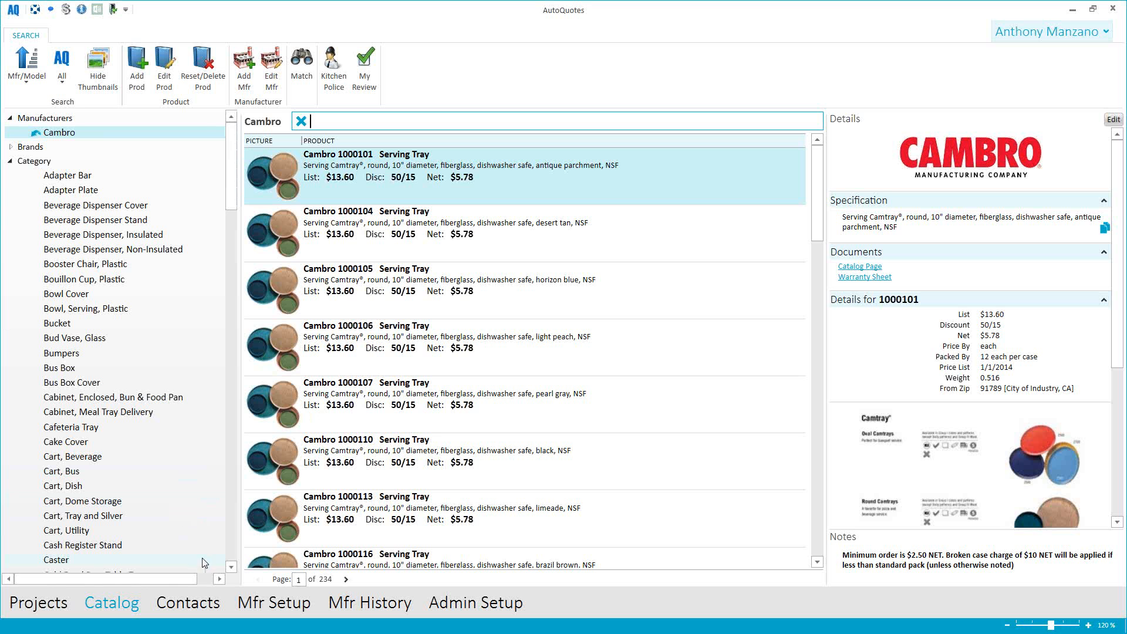
# Step: View the Contacts page, return to the 60-project list and select Copy of Pinkys Cafe
pyautogui.click(187, 604)
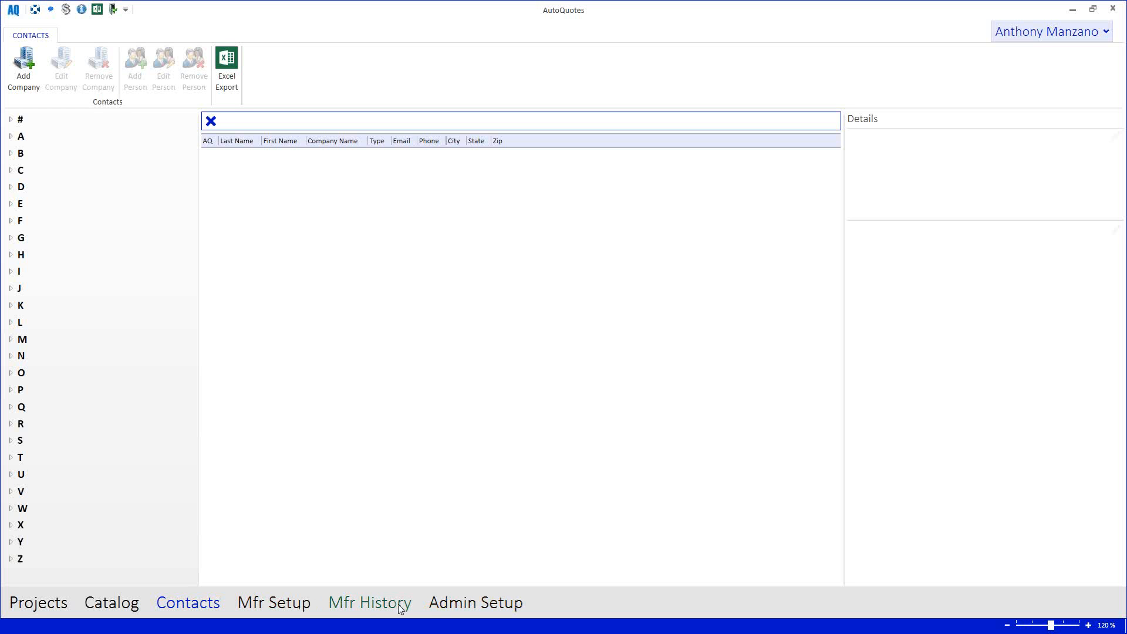
pyautogui.click(41, 606)
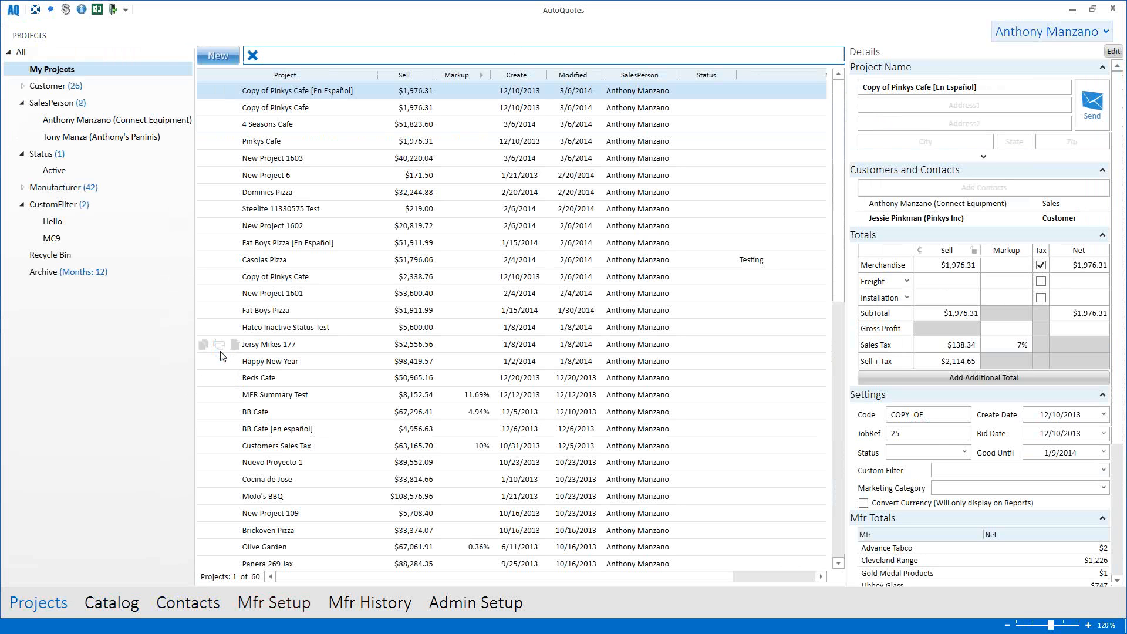
pyautogui.click(300, 110)
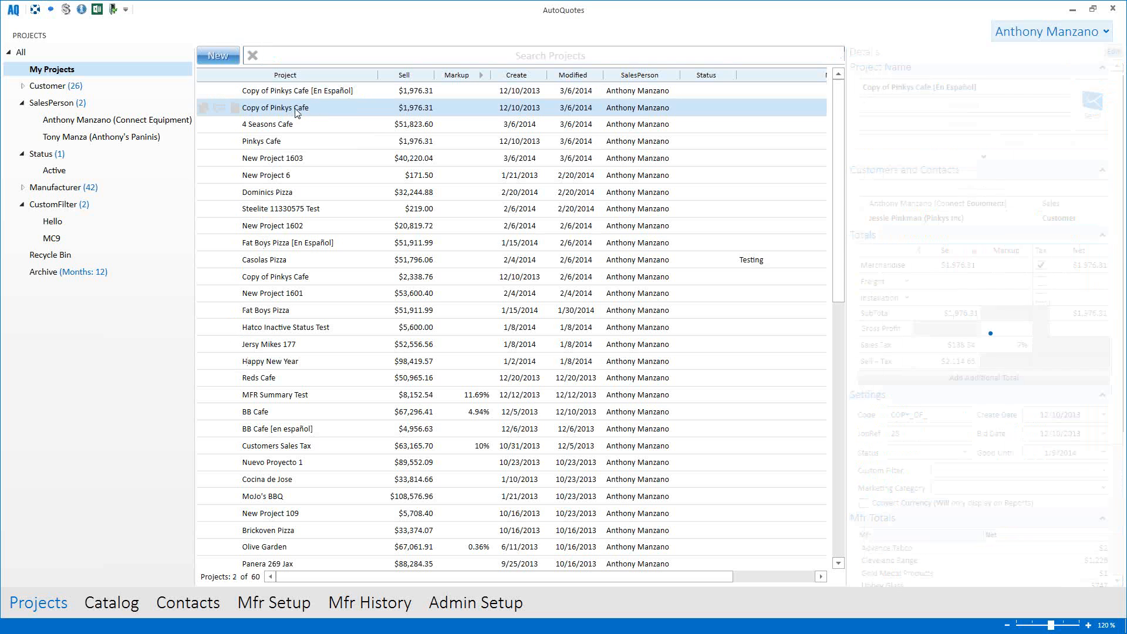
# Step: Open the Copy of Pinkys Cafe quote showing its $1.00 list prices flagged against the catalog
pyautogui.click(236, 108)
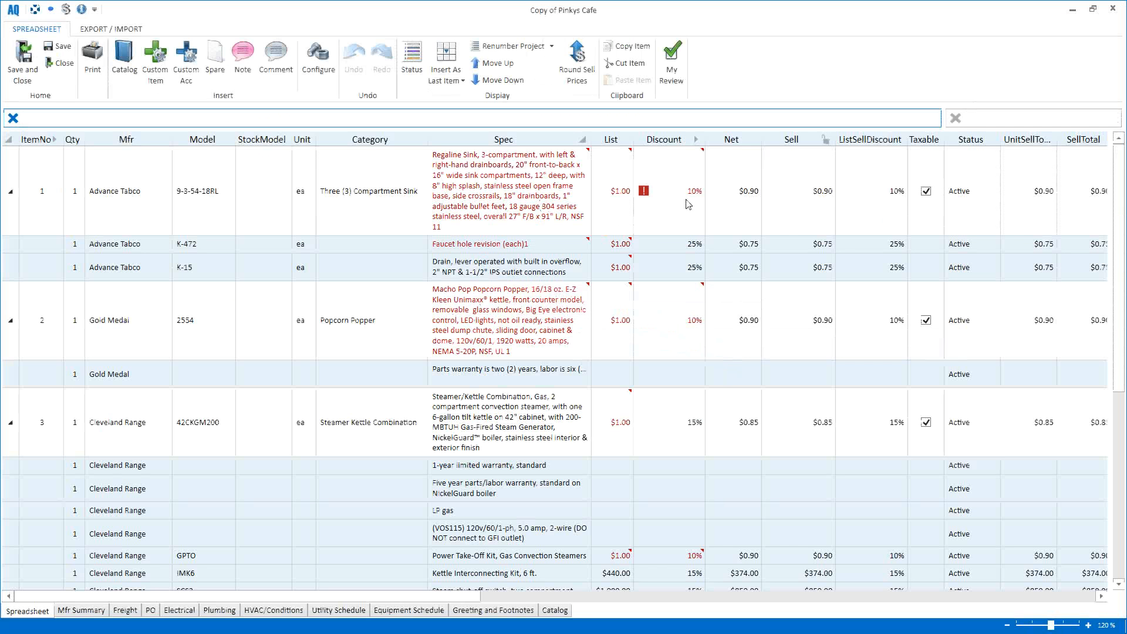
pyautogui.moveTo(645, 196)
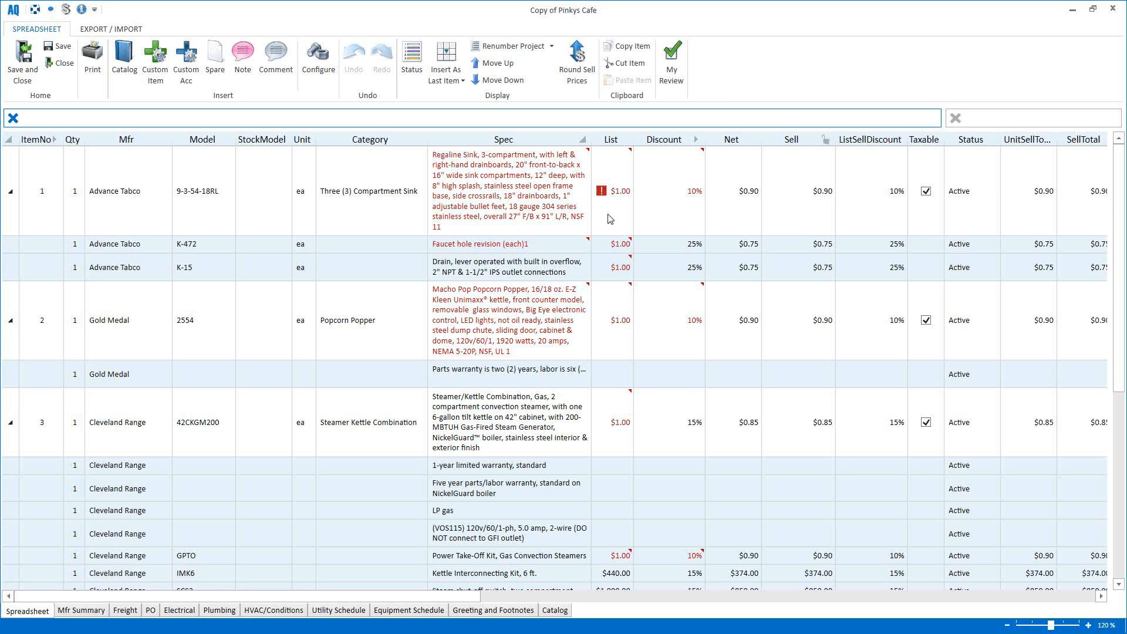
# Step: Refresh the 9-3-54-18RL sink to $3,314.00 list, 25% discount and catalog spec, then select all lines
pyautogui.click(601, 194)
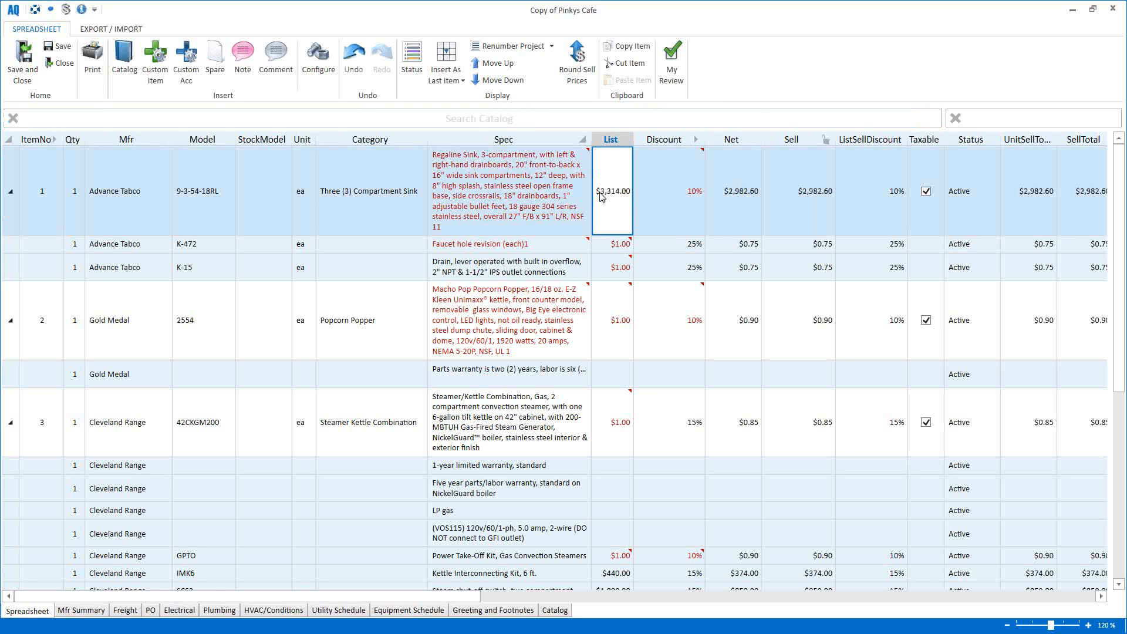
pyautogui.click(643, 191)
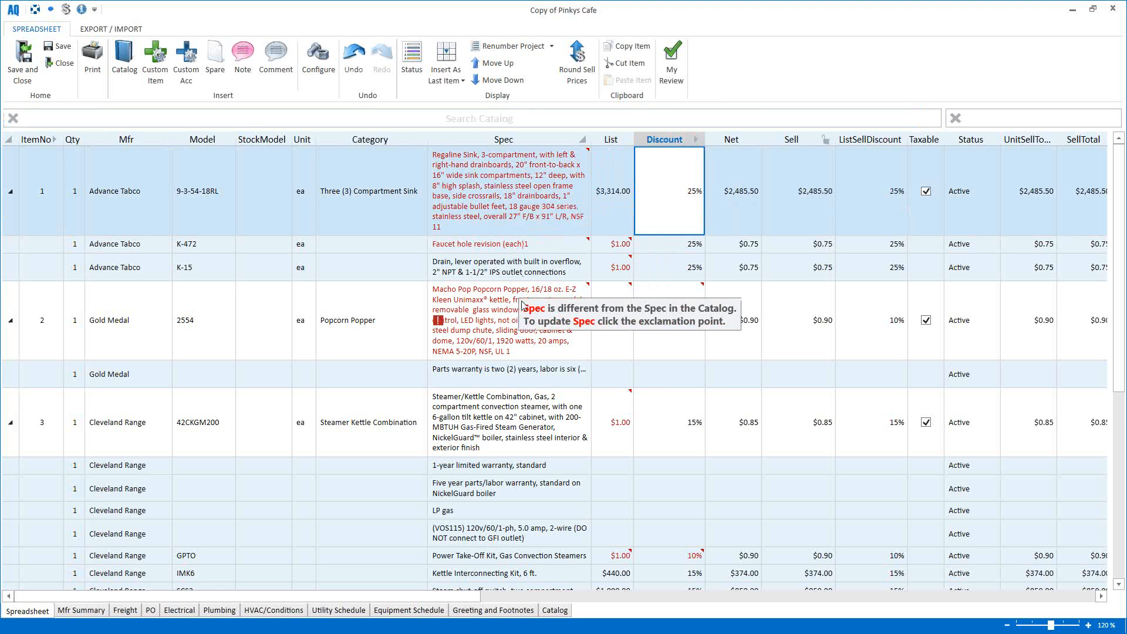
pyautogui.click(439, 193)
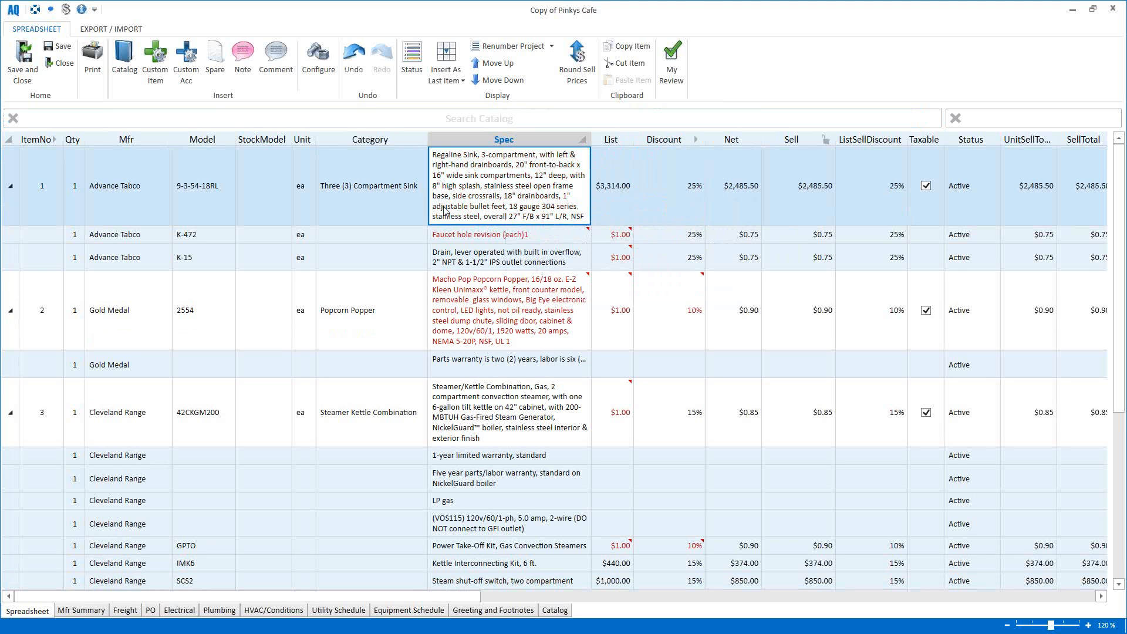
pyautogui.click(389, 262)
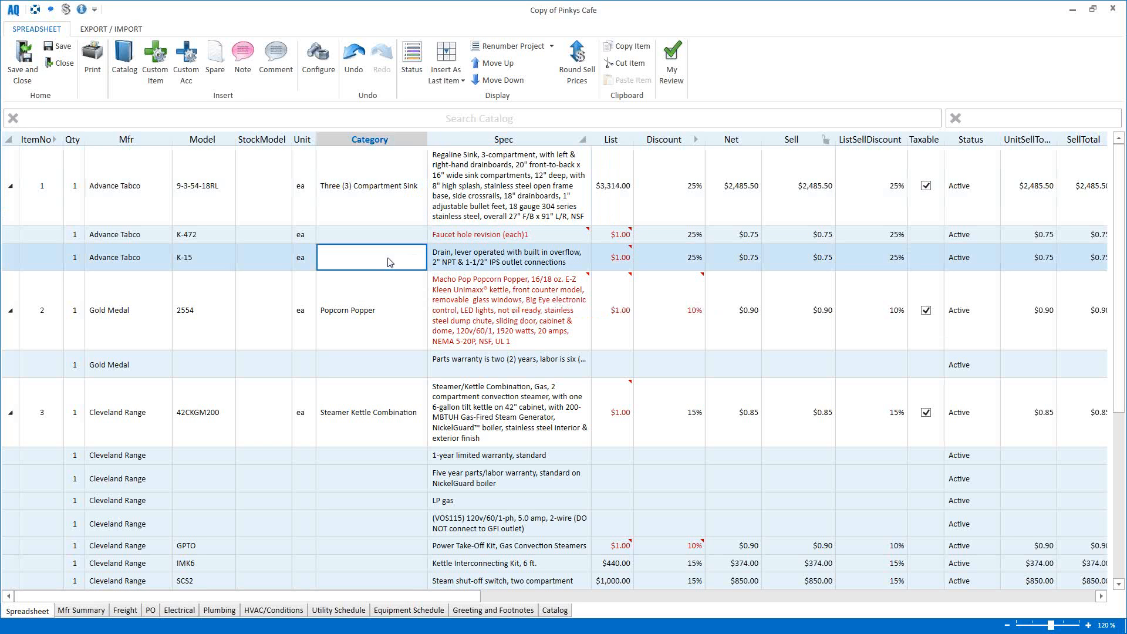
pyautogui.hotkey('ctrl', 'a')
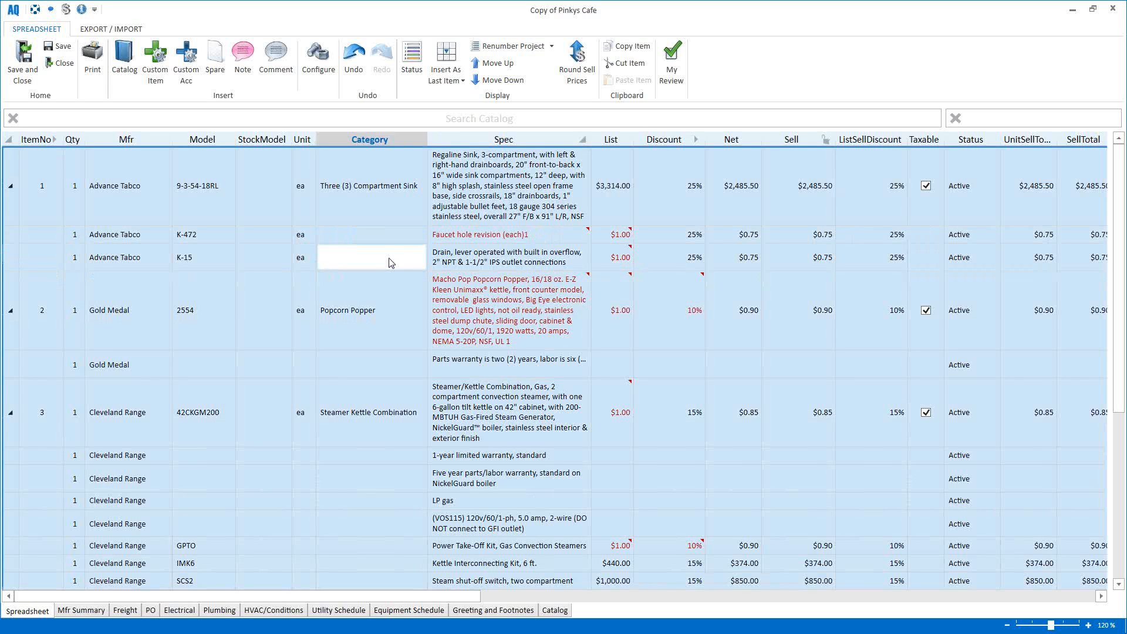
# Step: Update all lines from the catalog, bringing Gold Medal 2554 to $2,050.00 and 42CKGM200 to $53,930.00 list
pyautogui.click(404, 215)
pyautogui.rightClick(405, 216)
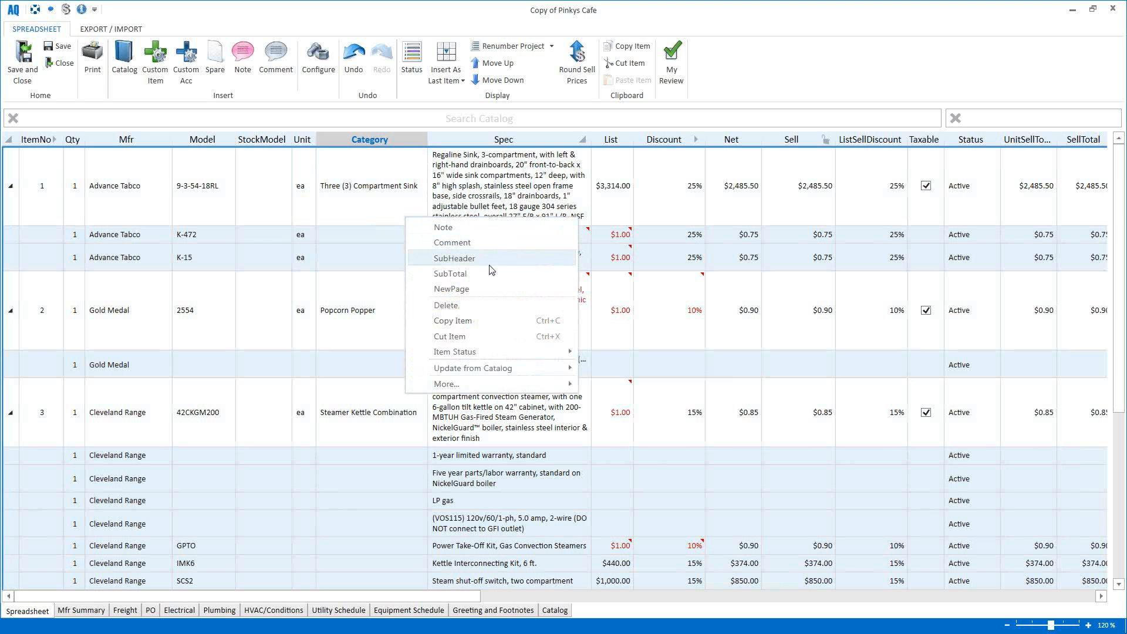
pyautogui.moveTo(499, 376)
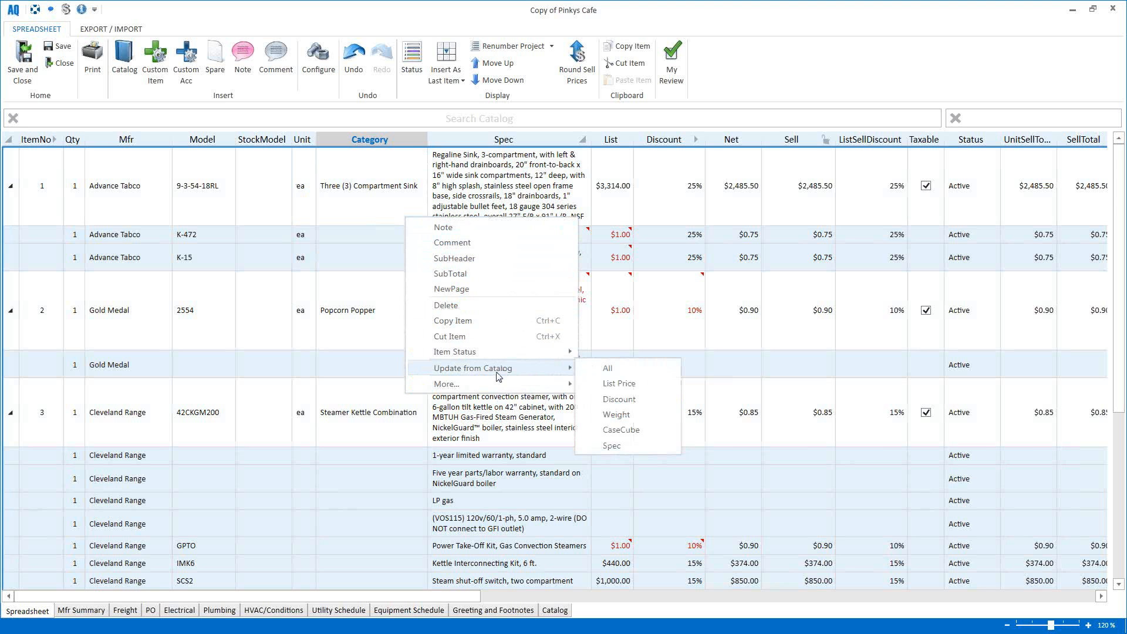
pyautogui.click(622, 368)
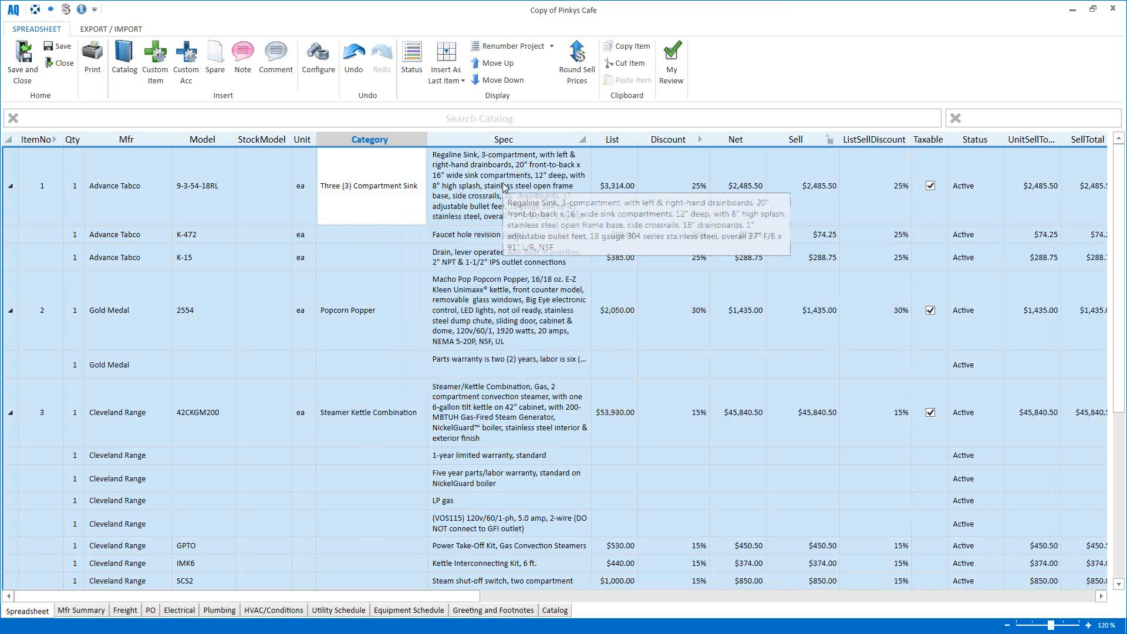
pyautogui.click(417, 238)
pyautogui.scroll(-2, 503, 355)
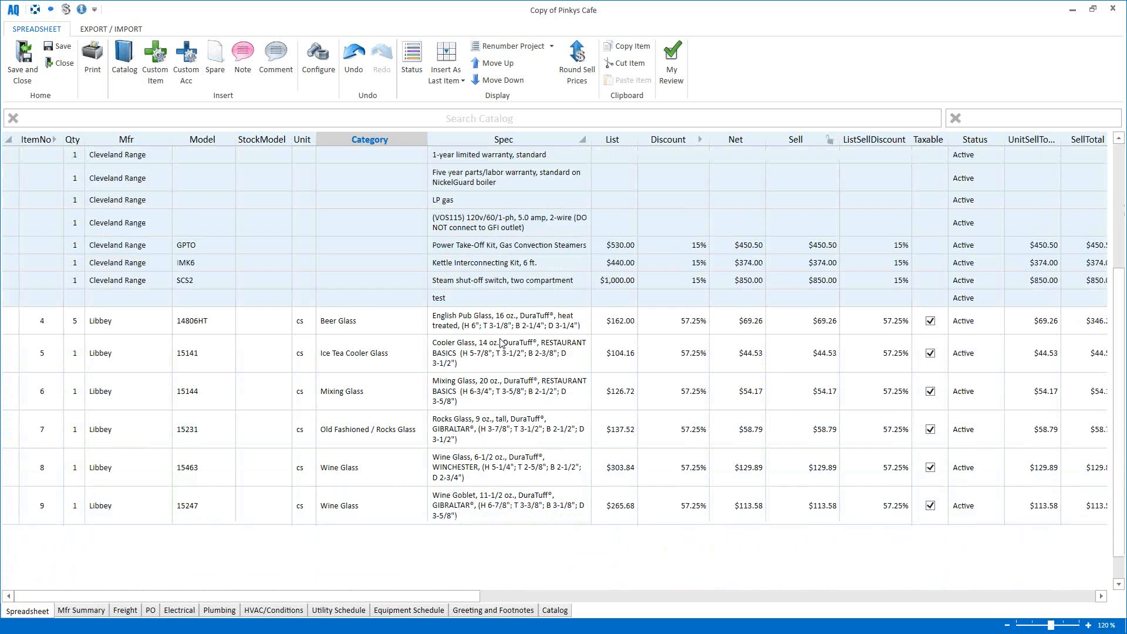
pyautogui.scroll(2, 499, 340)
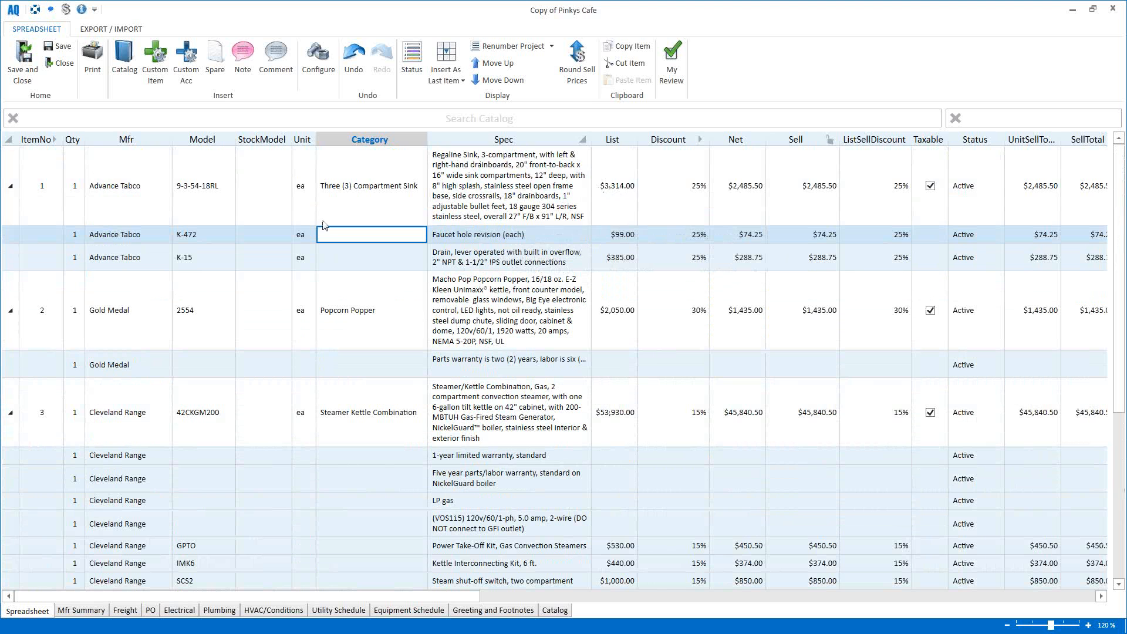
pyautogui.click(357, 216)
pyautogui.rightClick(357, 216)
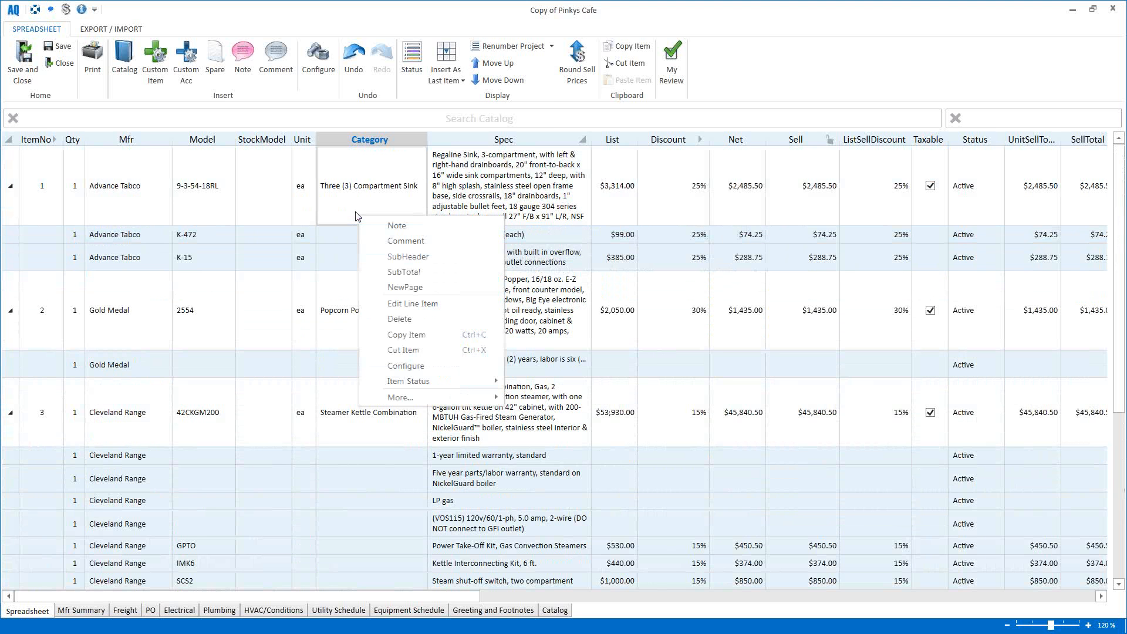
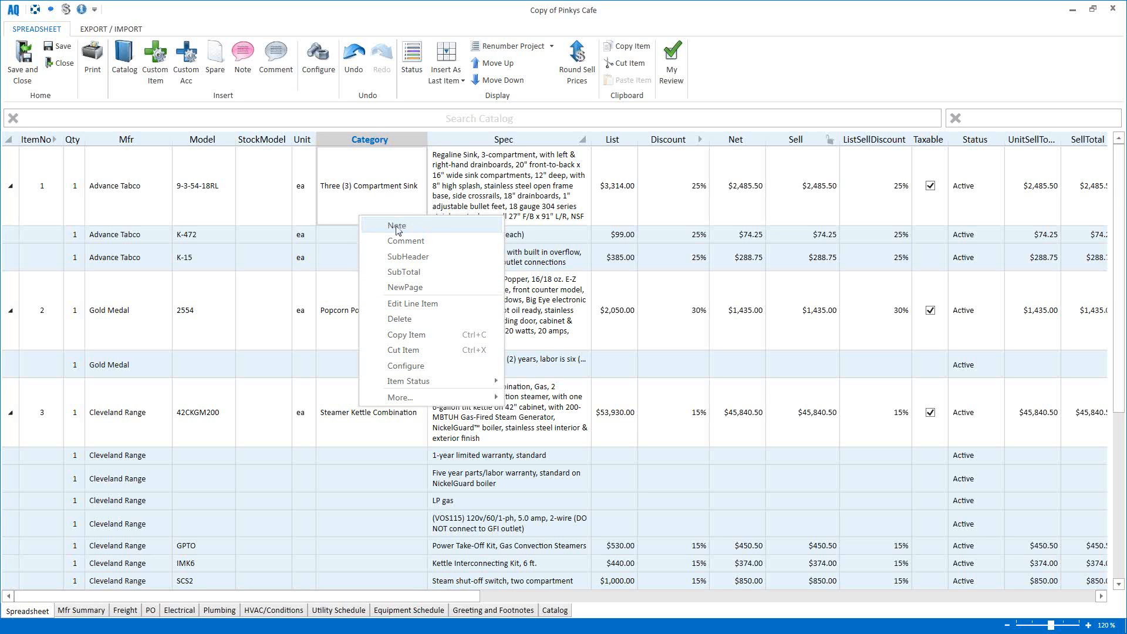
# Step: Add a 'Test Note' under item 1, then comment line 10 with category 'Test Comment' and text 123456
pyautogui.click(397, 229)
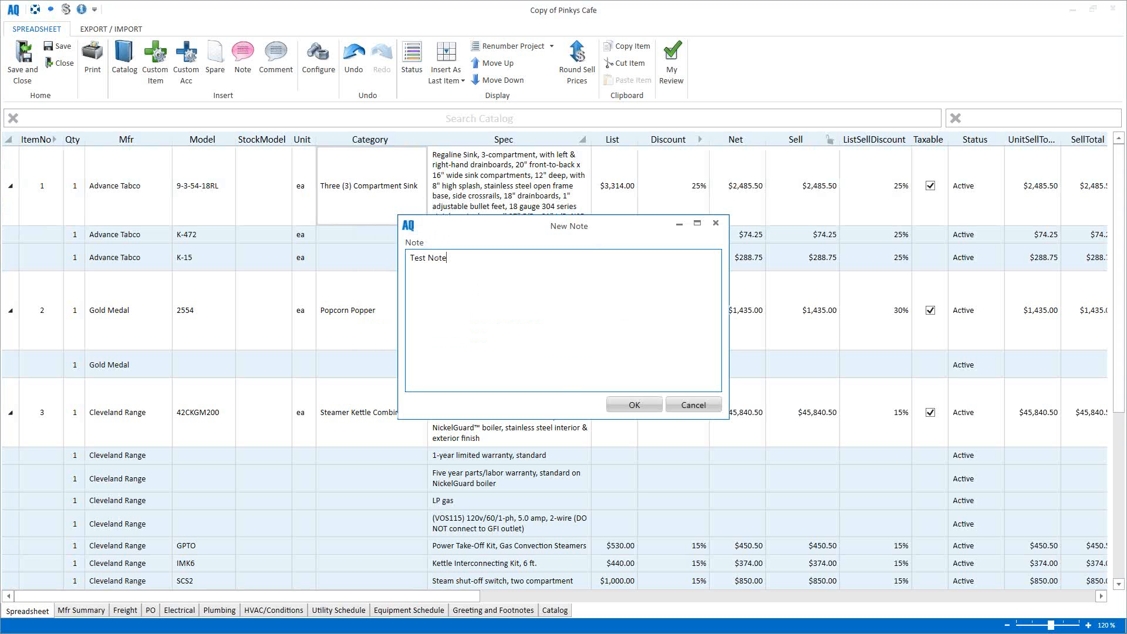
pyautogui.click(626, 401)
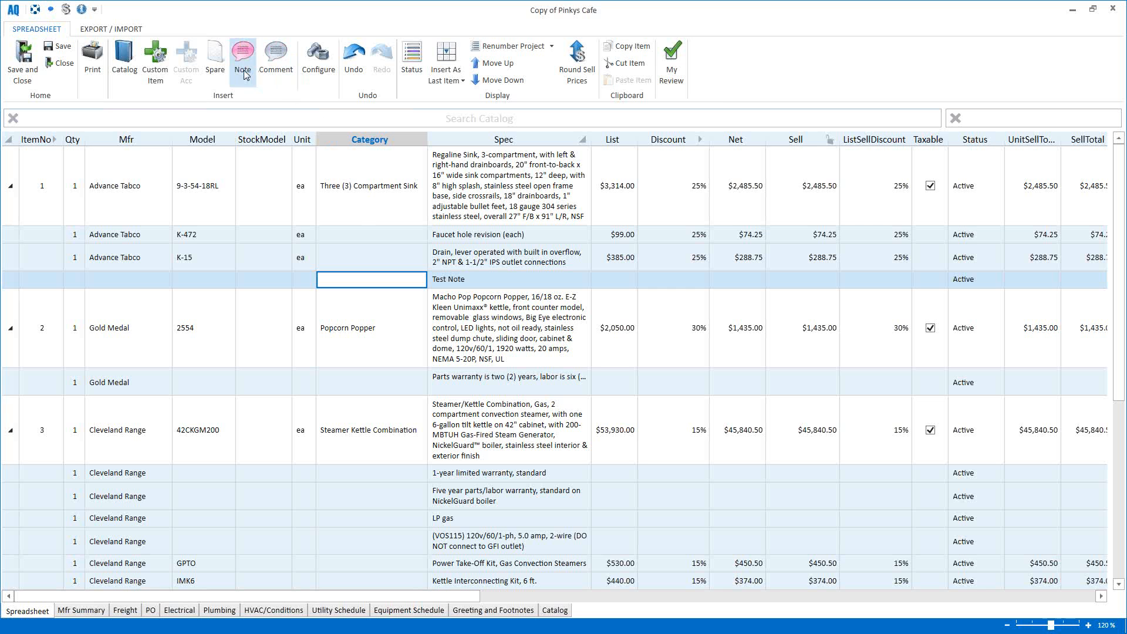
pyautogui.click(276, 70)
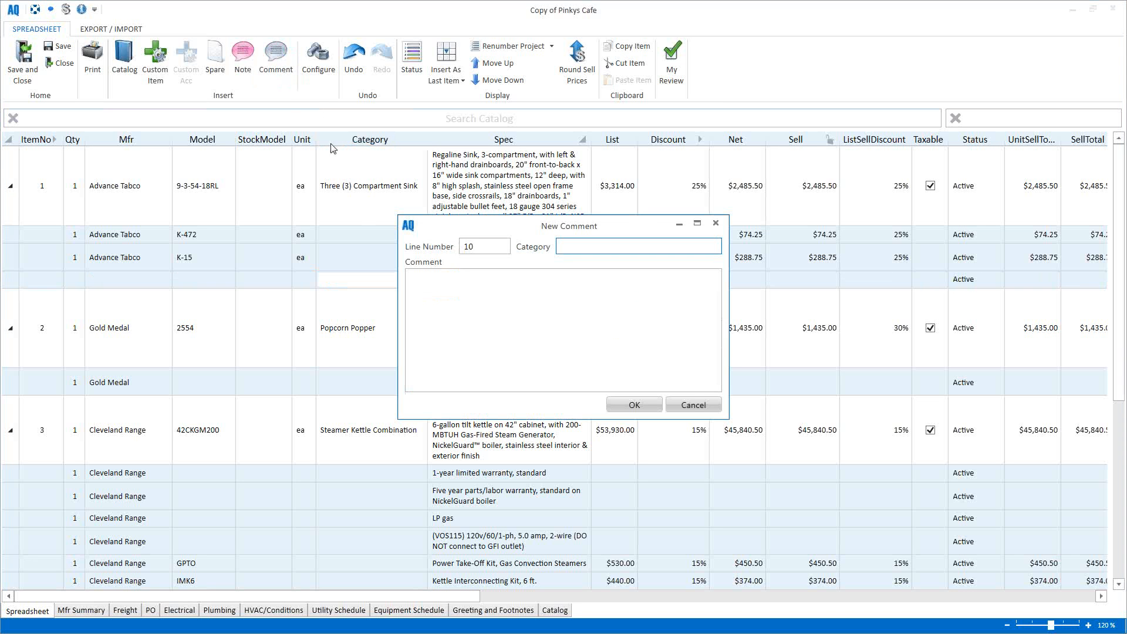
pyautogui.write('Test Comment')
pyautogui.click(480, 282)
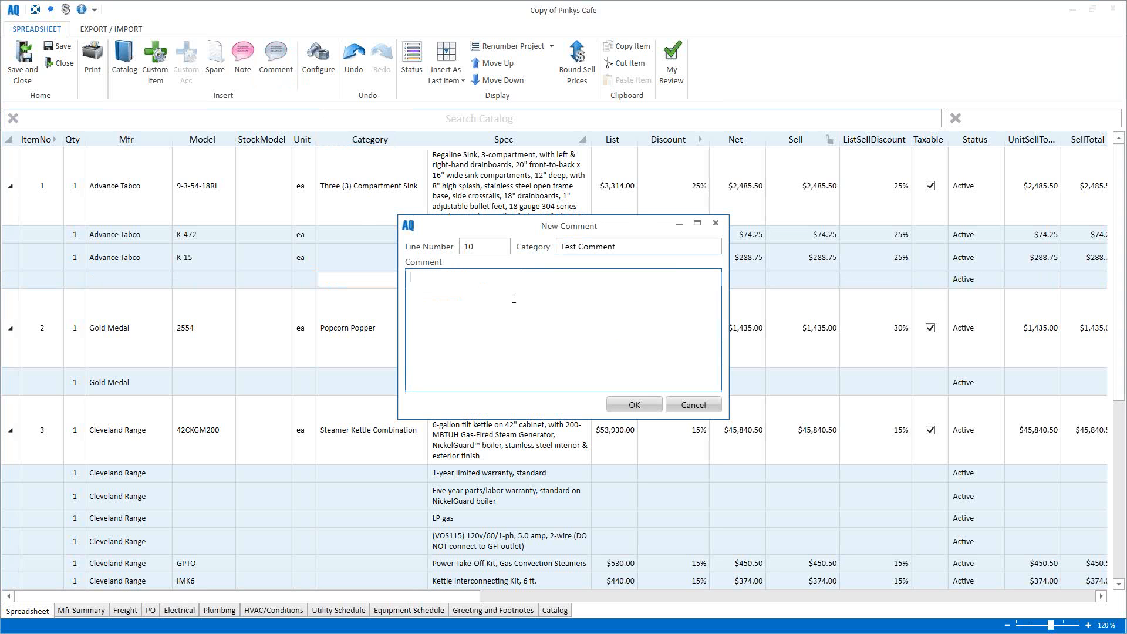
pyautogui.write('123456')
pyautogui.click(634, 406)
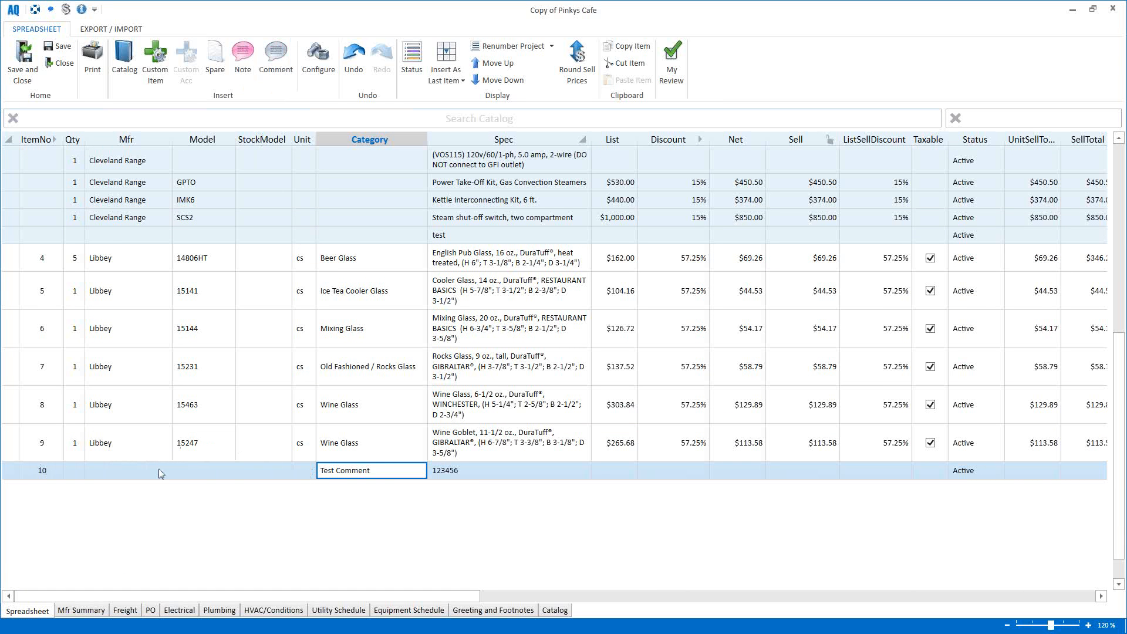
# Step: Add spare line 11 (SpareNo) at the end of the quote and show the line-placement choices
pyautogui.click(216, 65)
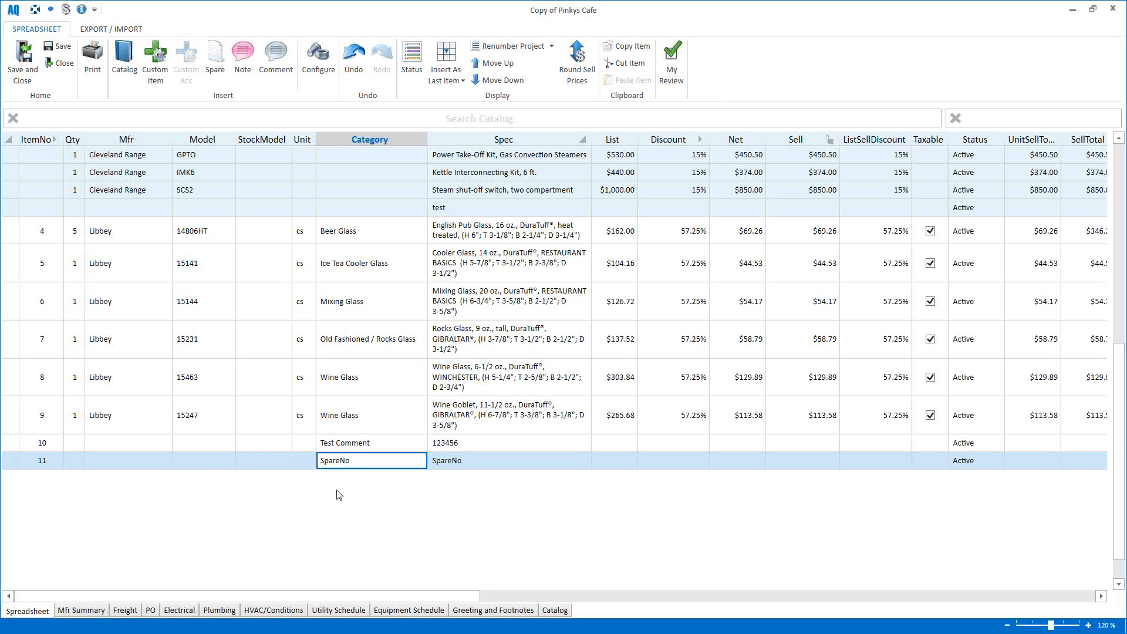
pyautogui.click(453, 87)
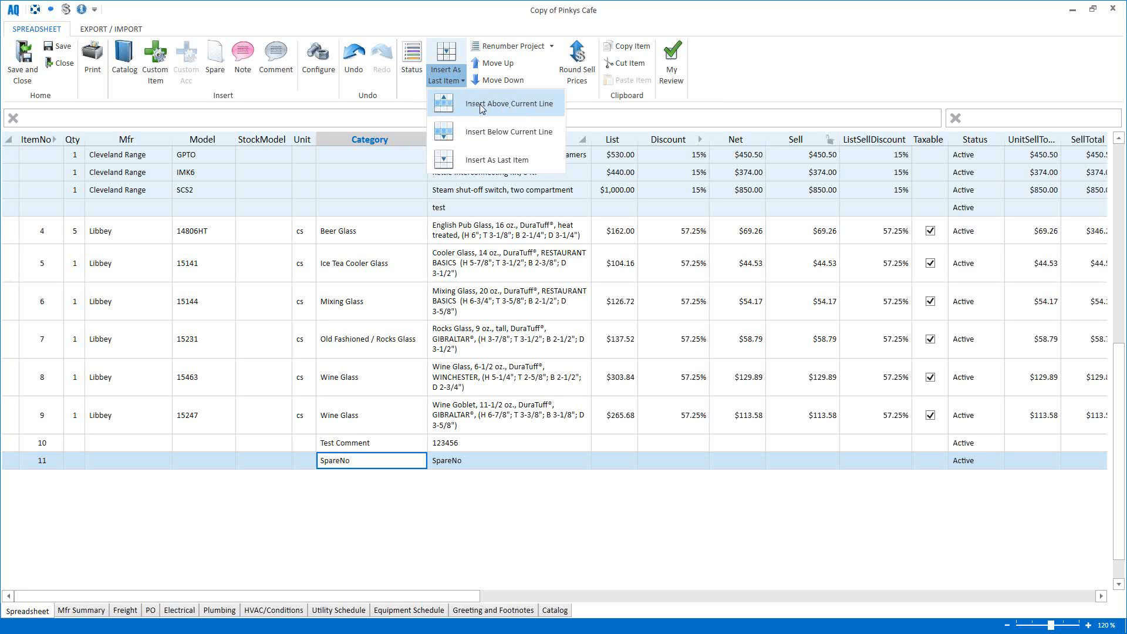
# Step: Insert spare line 12 (SpareNo) above Gold Medal item 2 using Insert Above Current Line
pyautogui.click(480, 103)
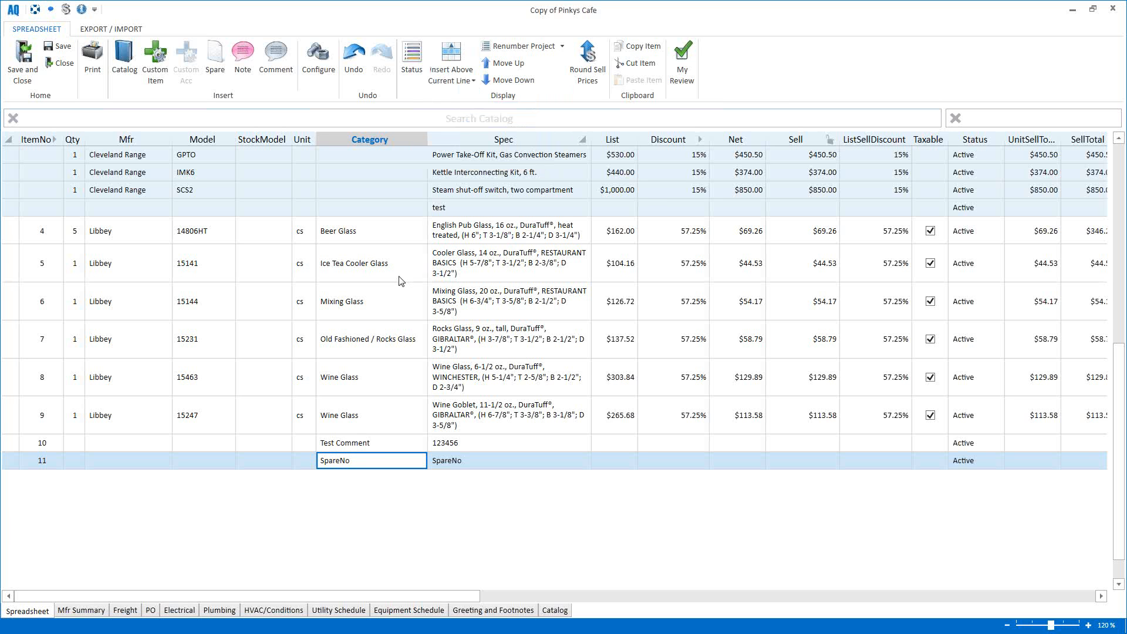
pyautogui.scroll(3, 398, 281)
pyautogui.scroll(3, 398, 281)
pyautogui.click(11, 357)
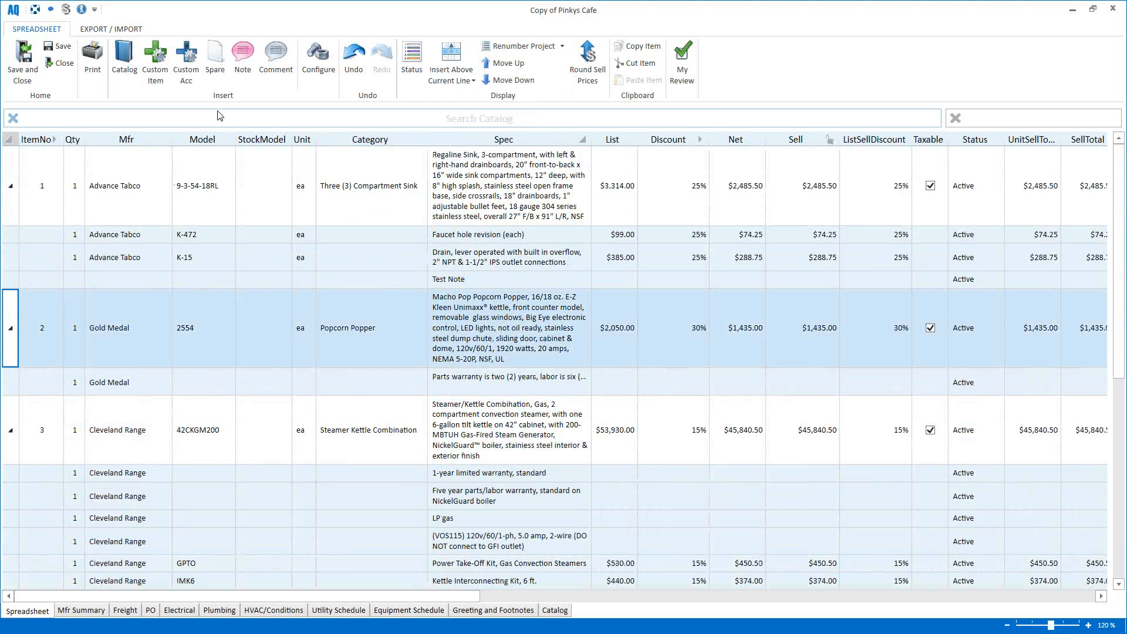
pyautogui.click(216, 72)
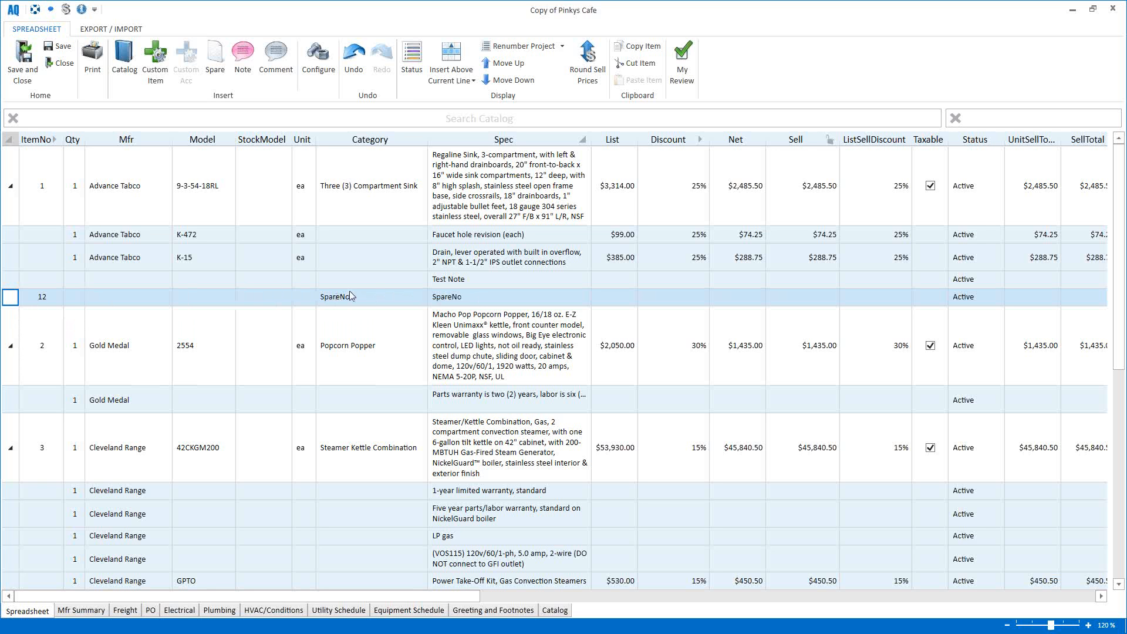
# Step: Switch new-line placement back to Insert As Last Item and deselect the spare line
pyautogui.click(458, 87)
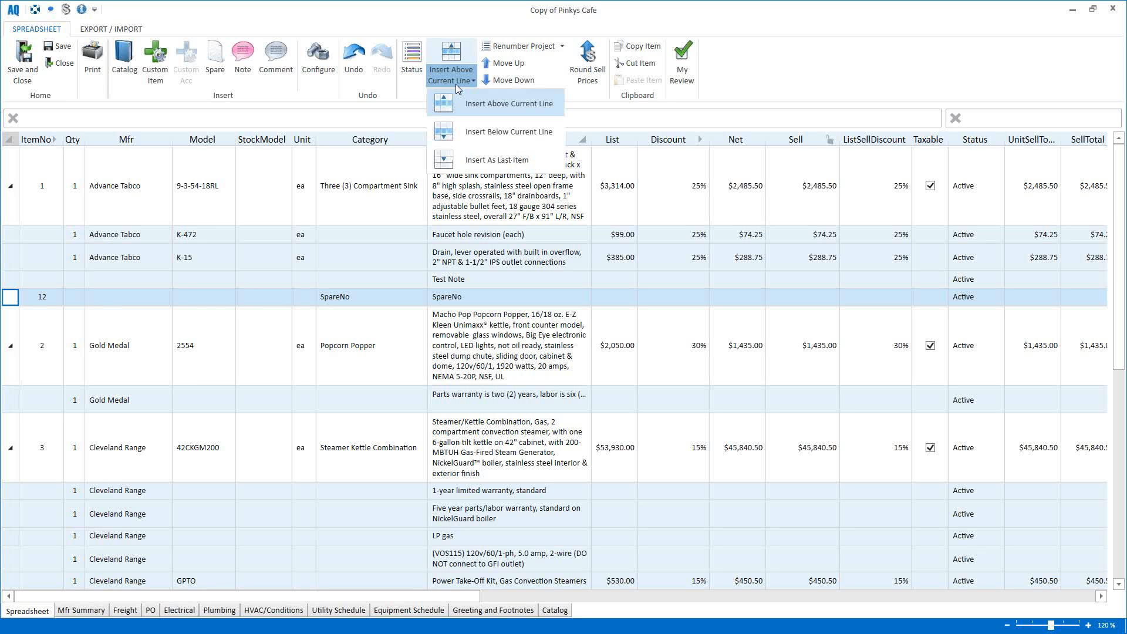
pyautogui.click(497, 164)
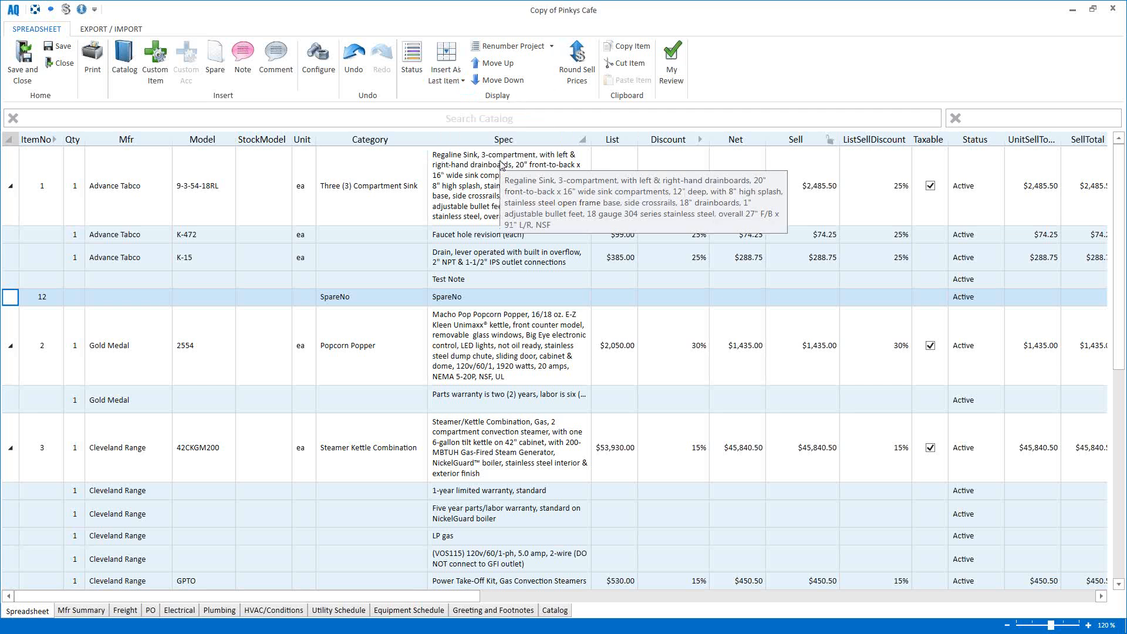
pyautogui.click(303, 120)
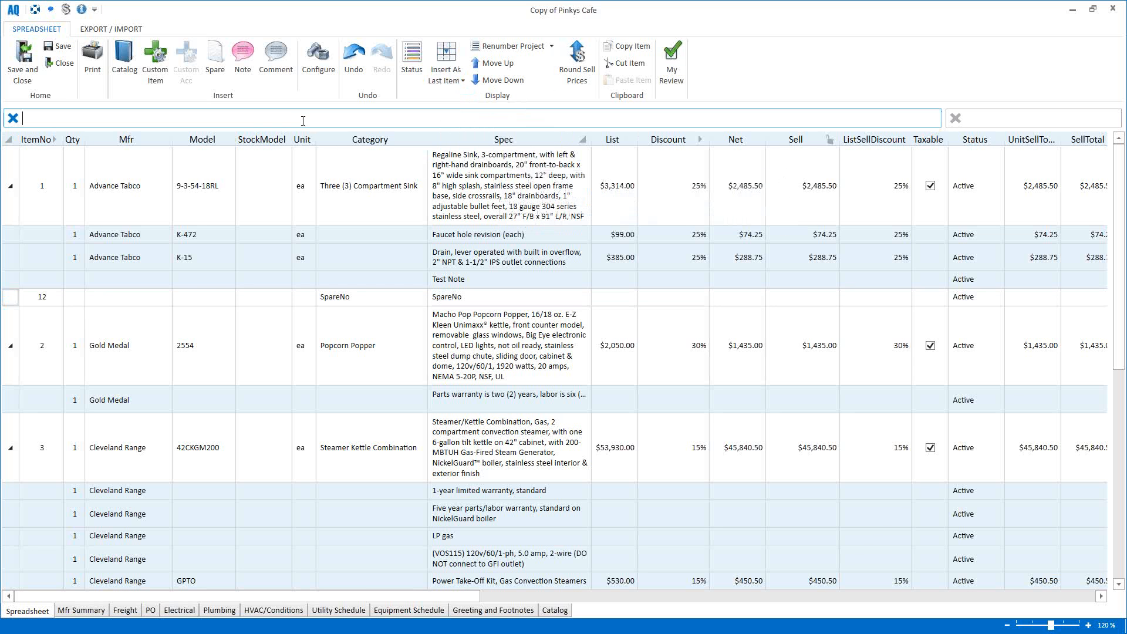
# Step: Start a new custom item with Anthonys Junk as its manufacturer
pyautogui.click(156, 64)
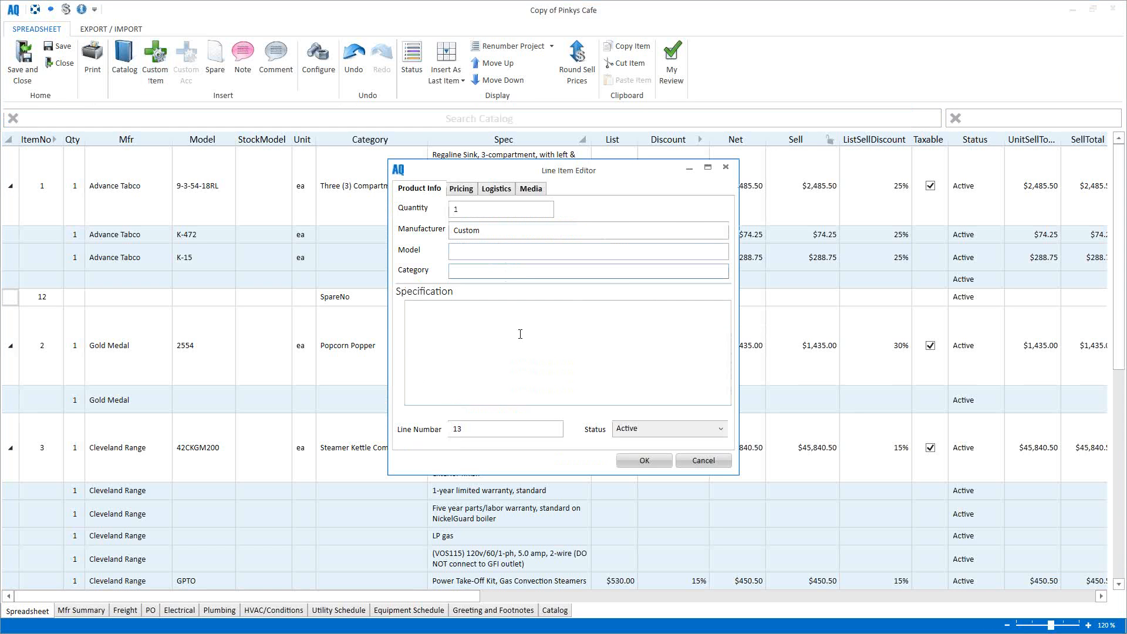
pyautogui.click(520, 232)
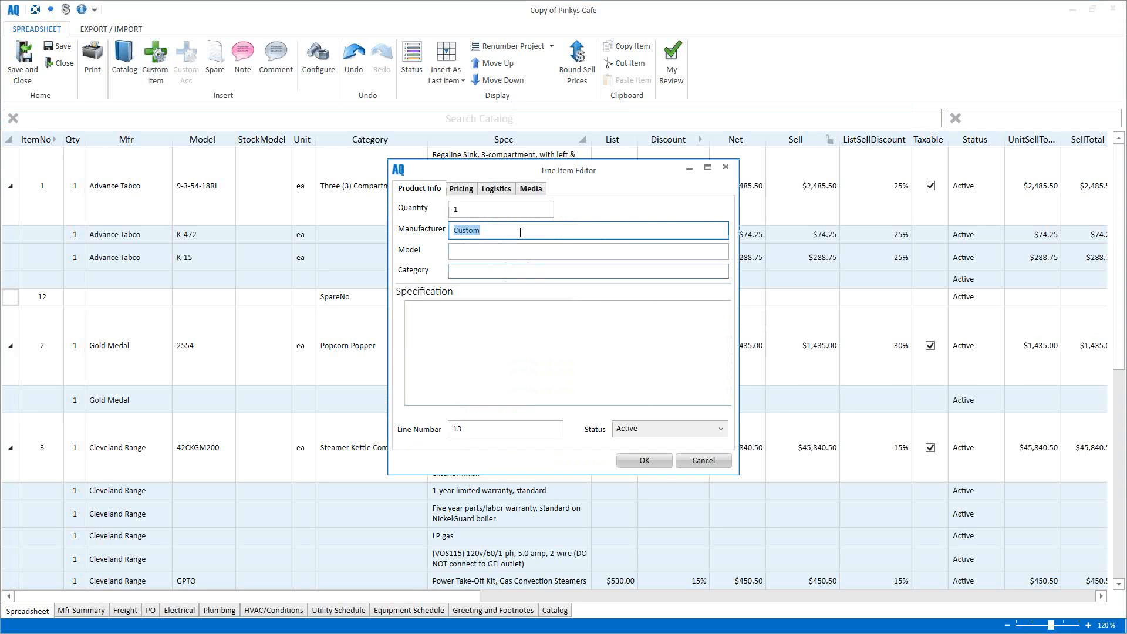
pyautogui.write('true')
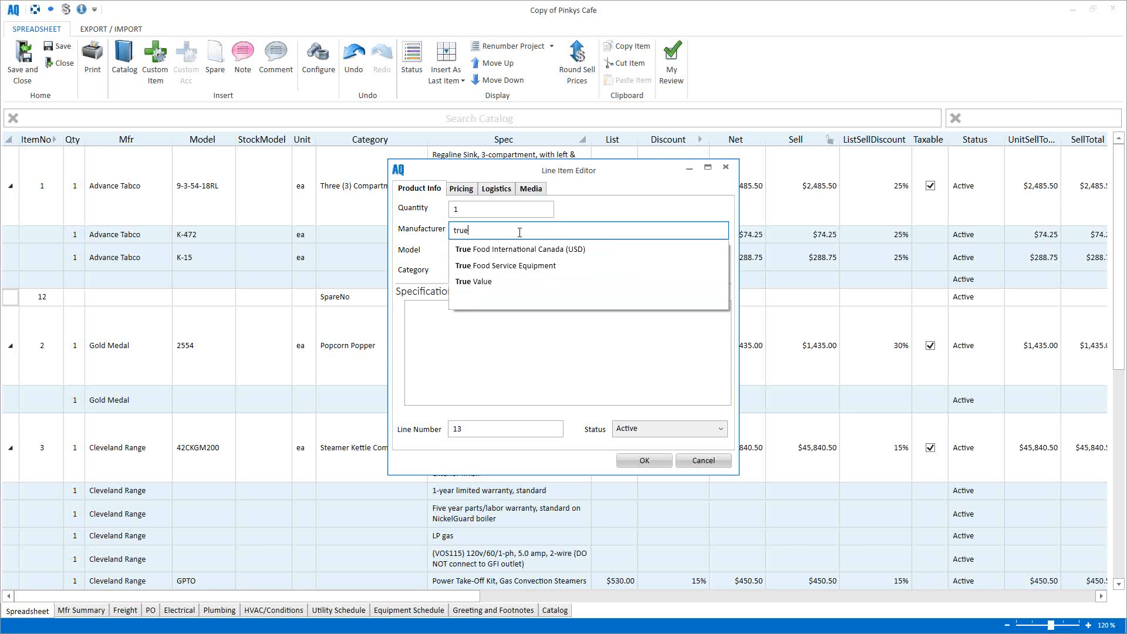
pyautogui.click(502, 282)
pyautogui.click(486, 252)
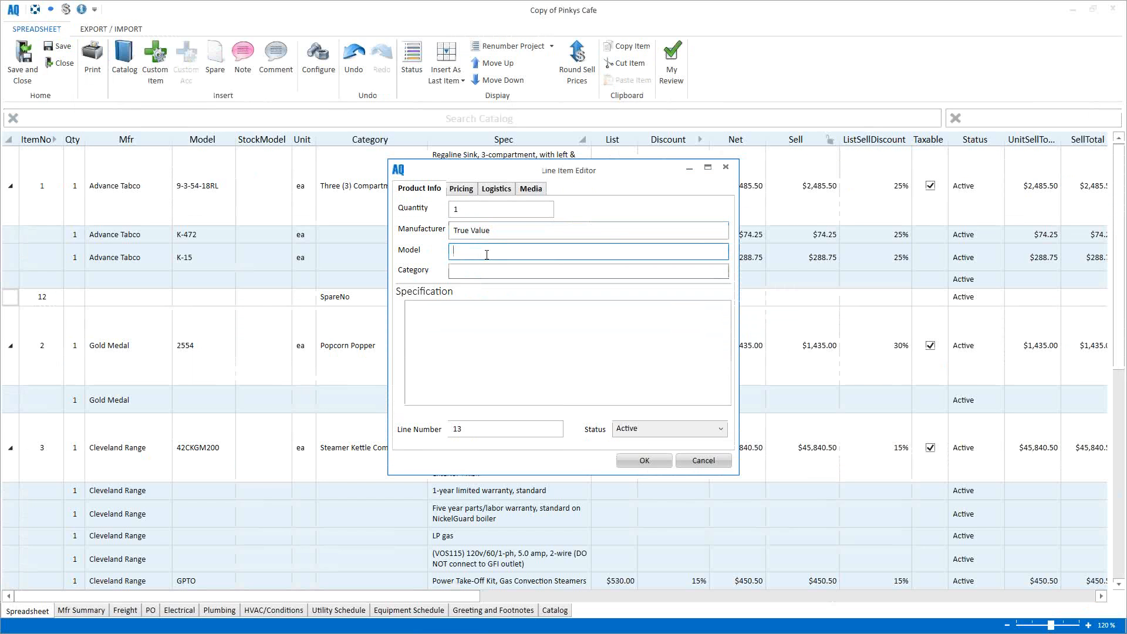
pyautogui.click(509, 232)
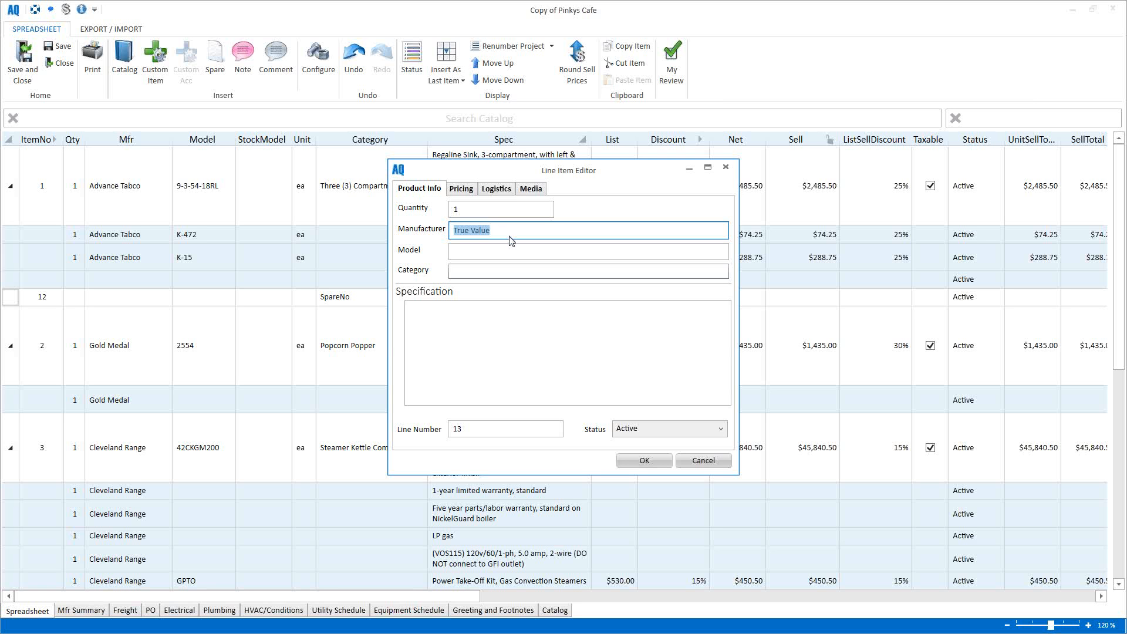
pyautogui.write('Anth')
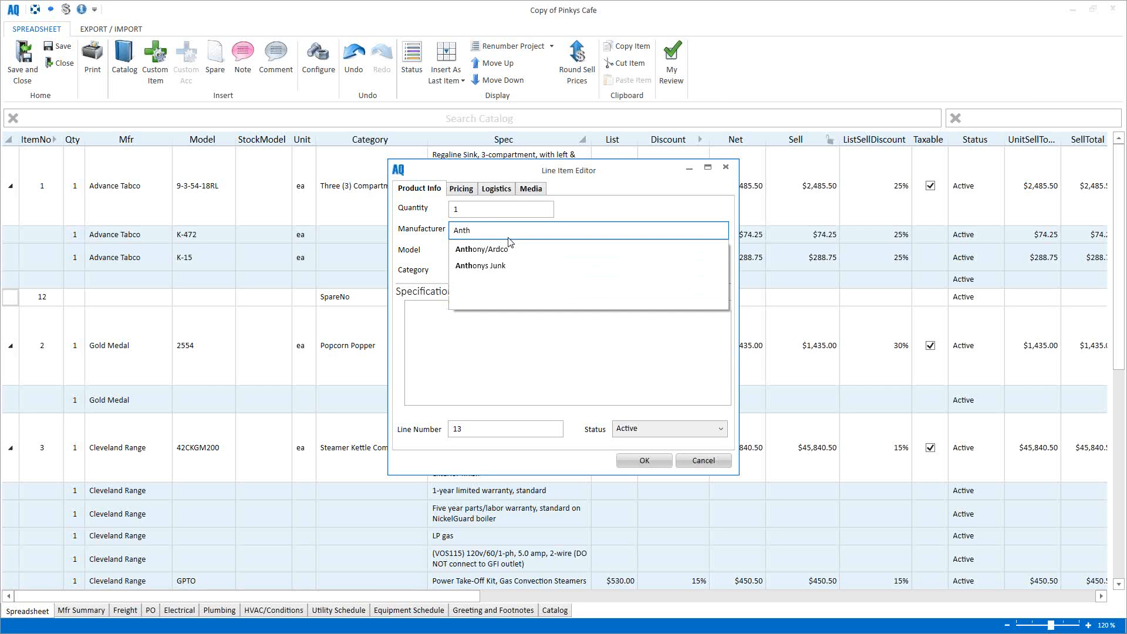
pyautogui.click(499, 266)
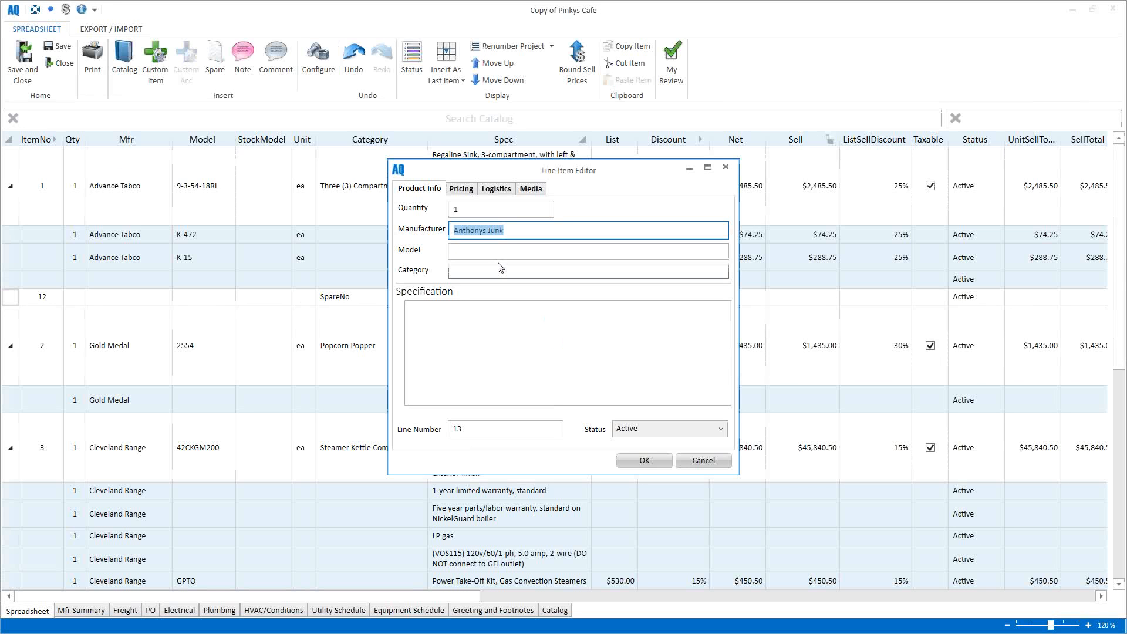
pyautogui.click(502, 253)
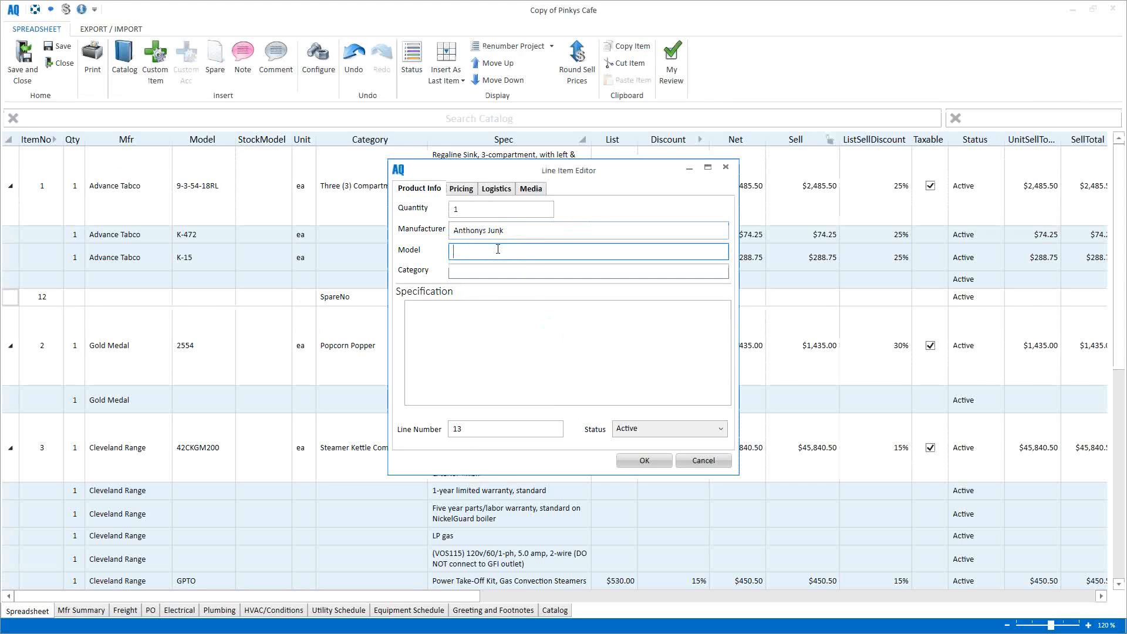
# Step: Enter model 12345, category 'blah blah' and specification 12345 for custom line 13
pyautogui.write('12345')
pyautogui.click(511, 270)
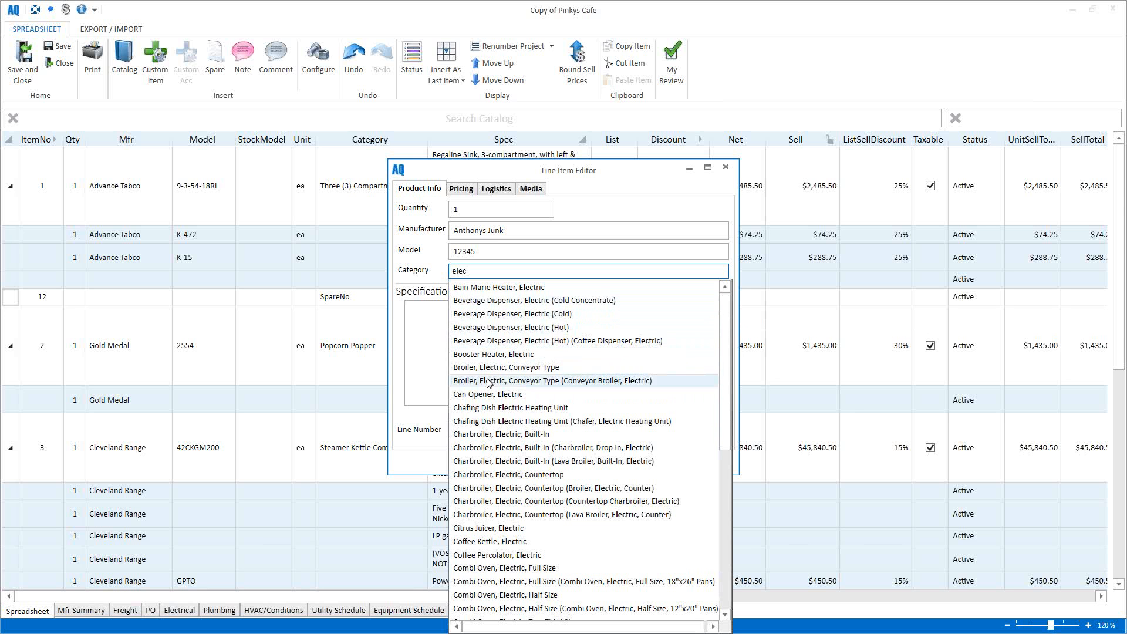
pyautogui.click(485, 268)
pyautogui.click(486, 268)
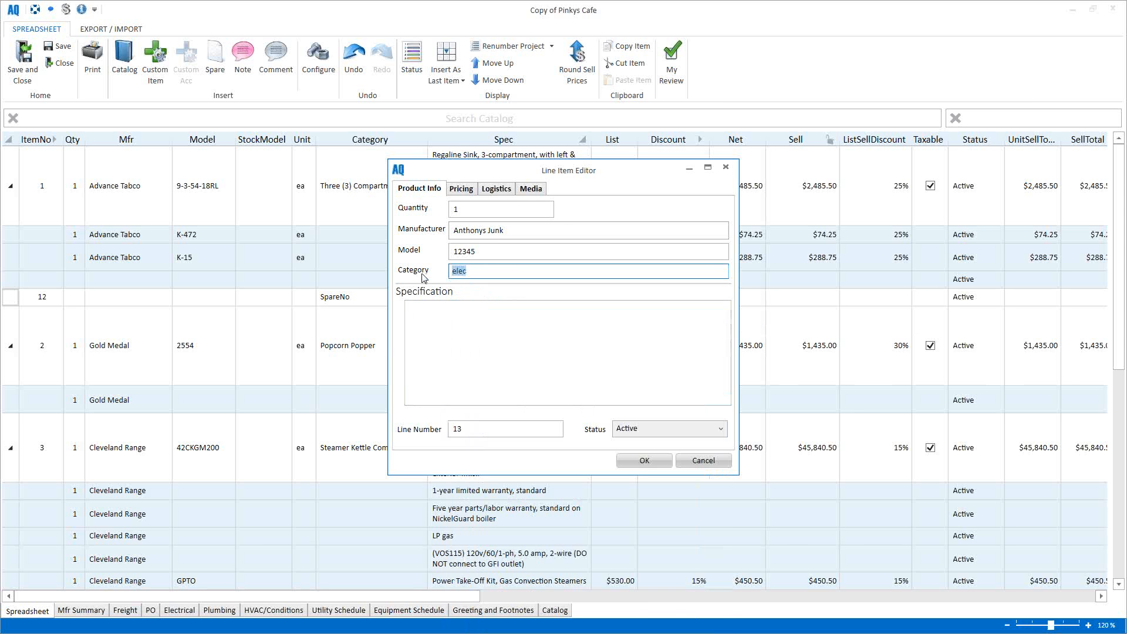
pyautogui.write('blah blah')
pyautogui.click(465, 325)
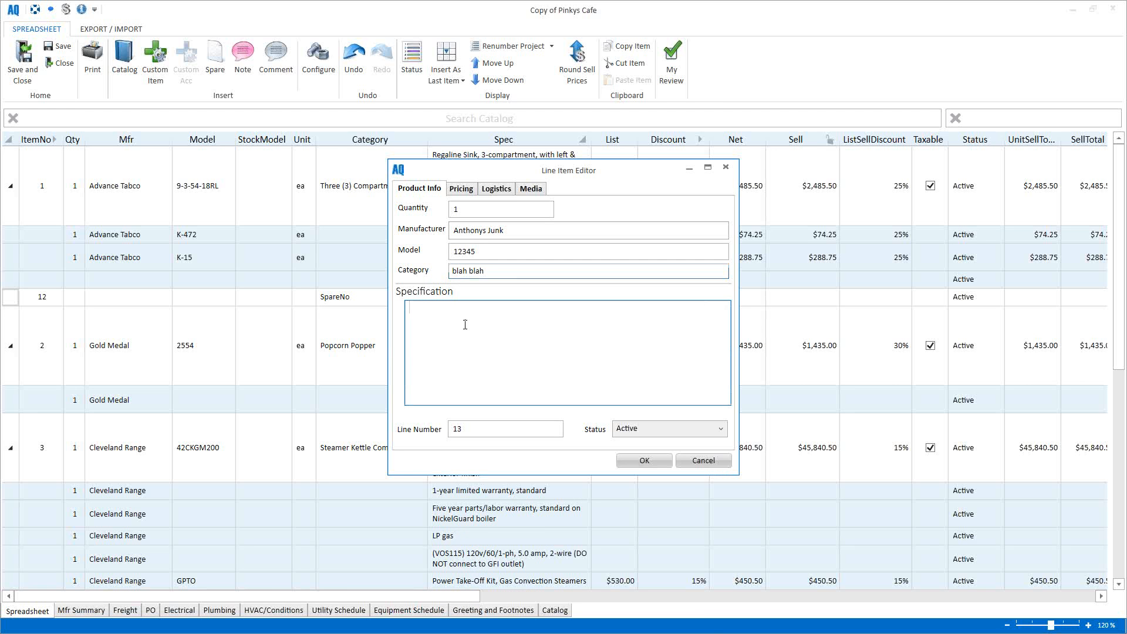
pyautogui.click(499, 273)
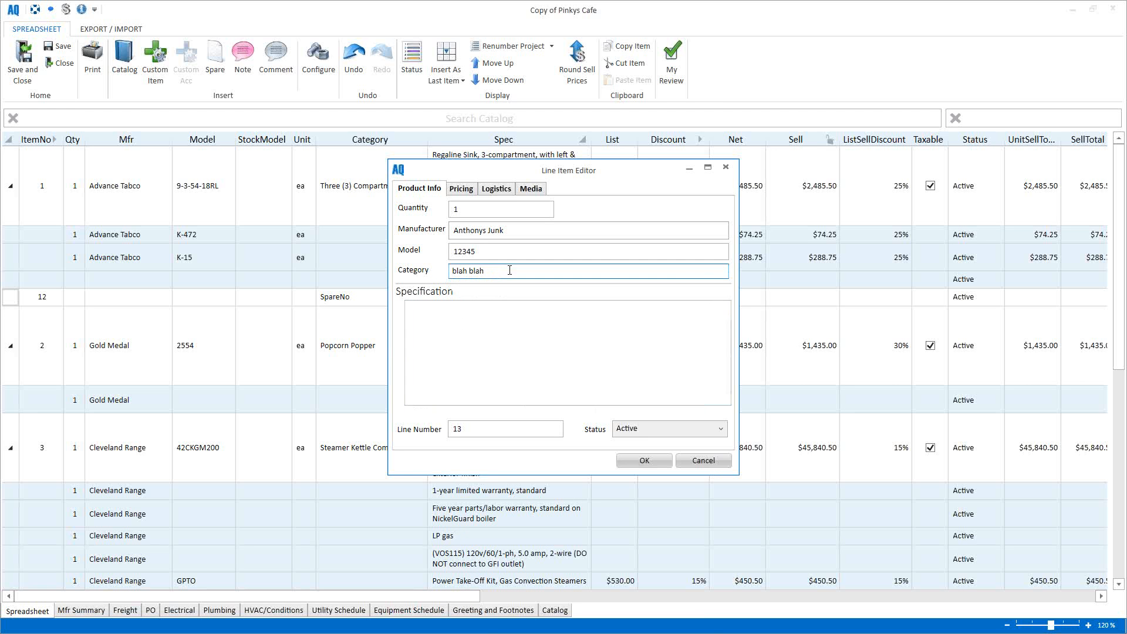
pyautogui.click(462, 325)
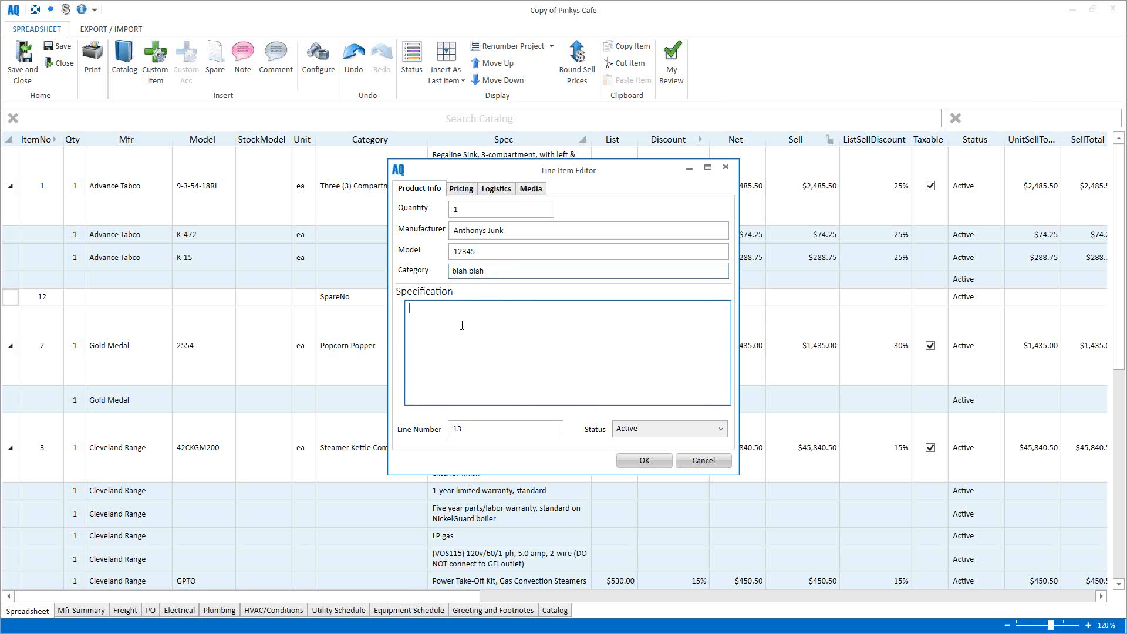
pyautogui.write('12345')
pyautogui.click(462, 190)
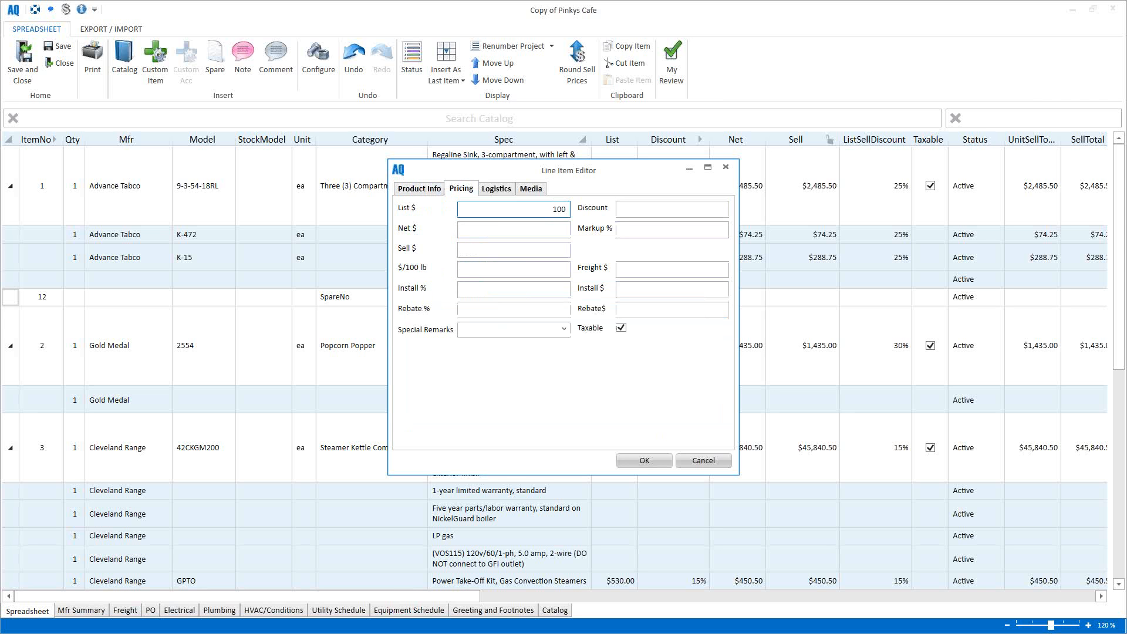
# Step: Keep the $100.00 list price, attach samsung_40_led.jpg as the item picture, and save the item
pyautogui.click(481, 228)
pyautogui.click(532, 189)
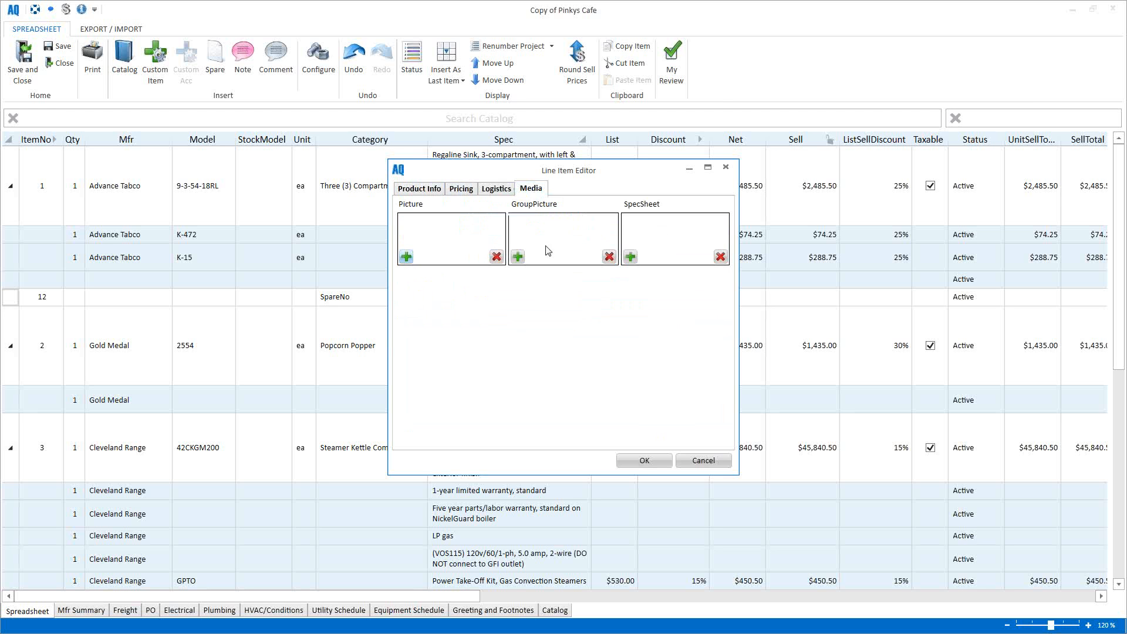
pyautogui.click(406, 256)
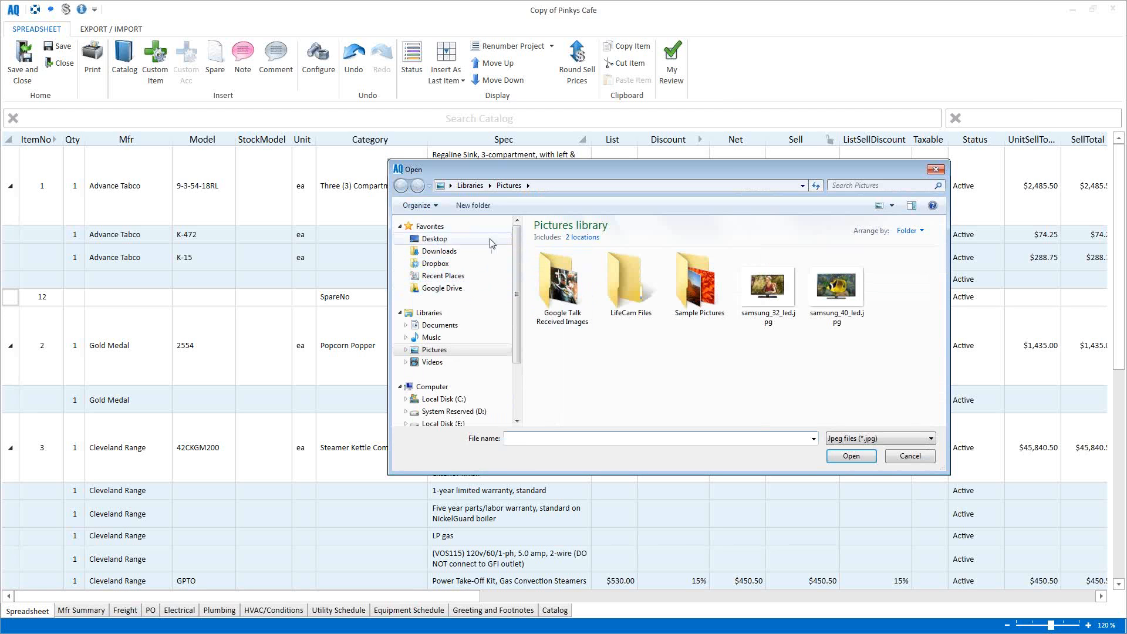
pyautogui.doubleClick(831, 316)
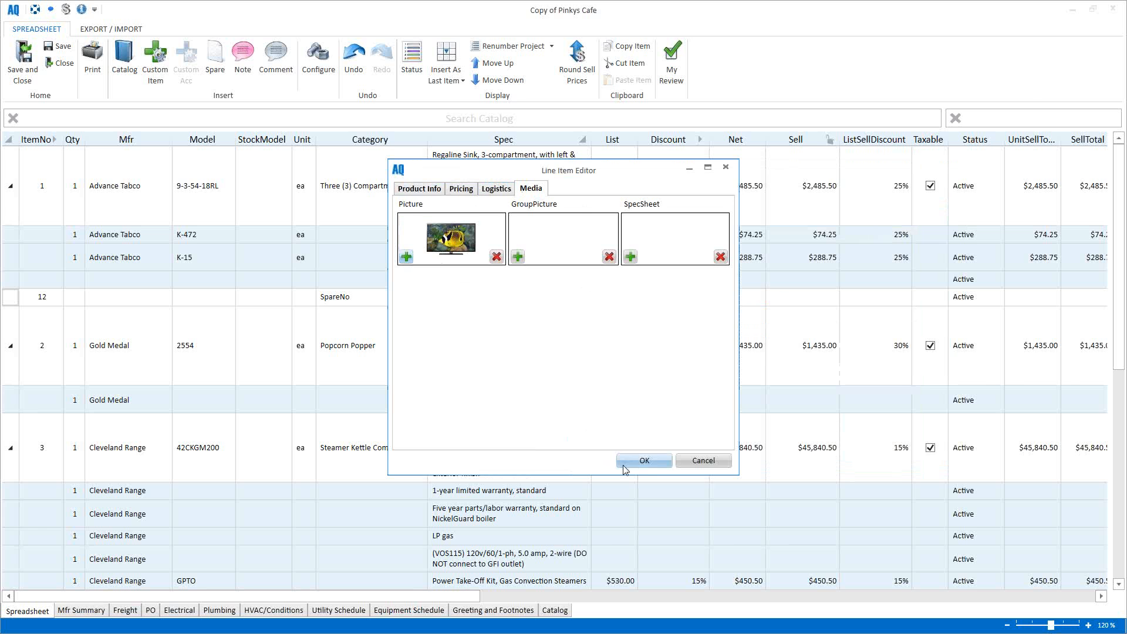
pyautogui.click(644, 462)
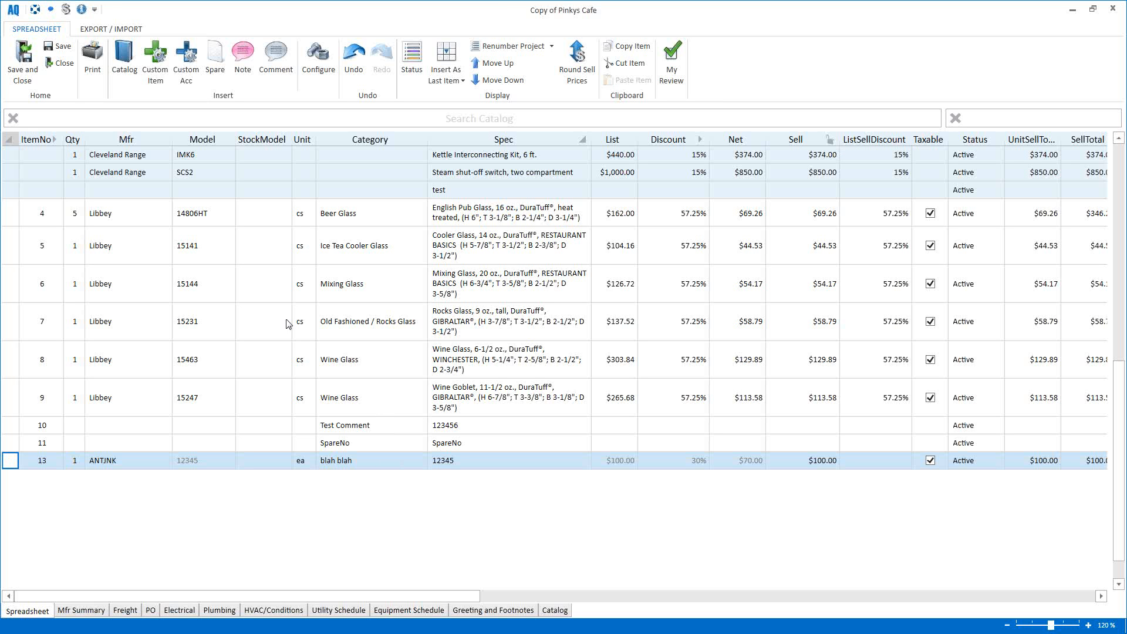
# Step: Open the project details pane and add a HotKeys section positioned below Totals
pyautogui.click(82, 10)
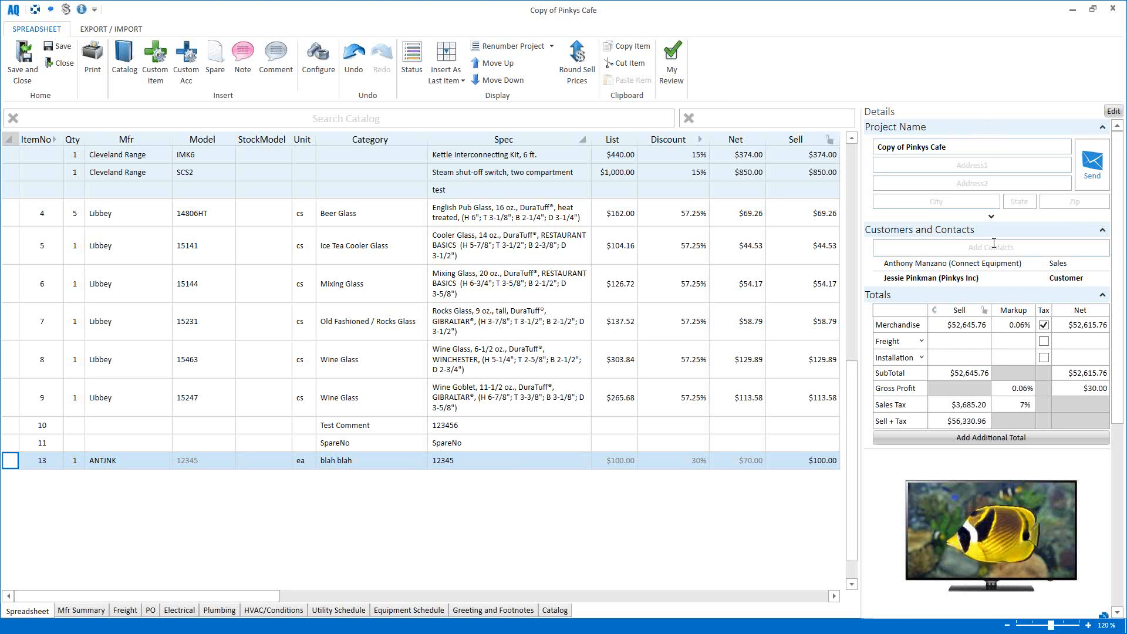
pyautogui.scroll(-4, 998, 282)
pyautogui.scroll(5, 997, 279)
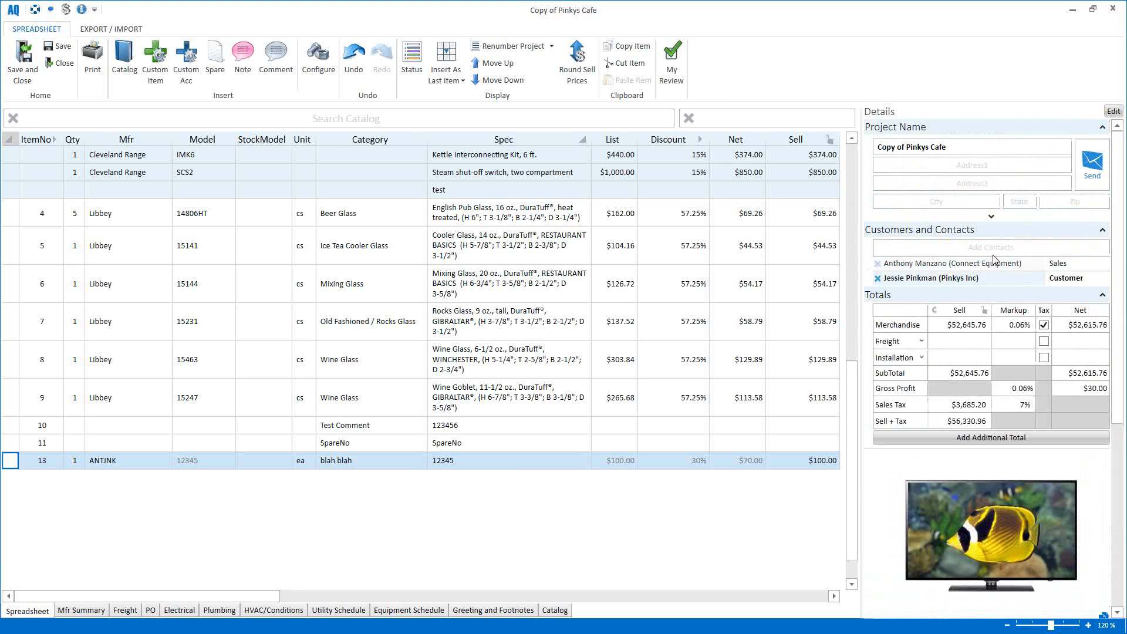
pyautogui.click(1114, 112)
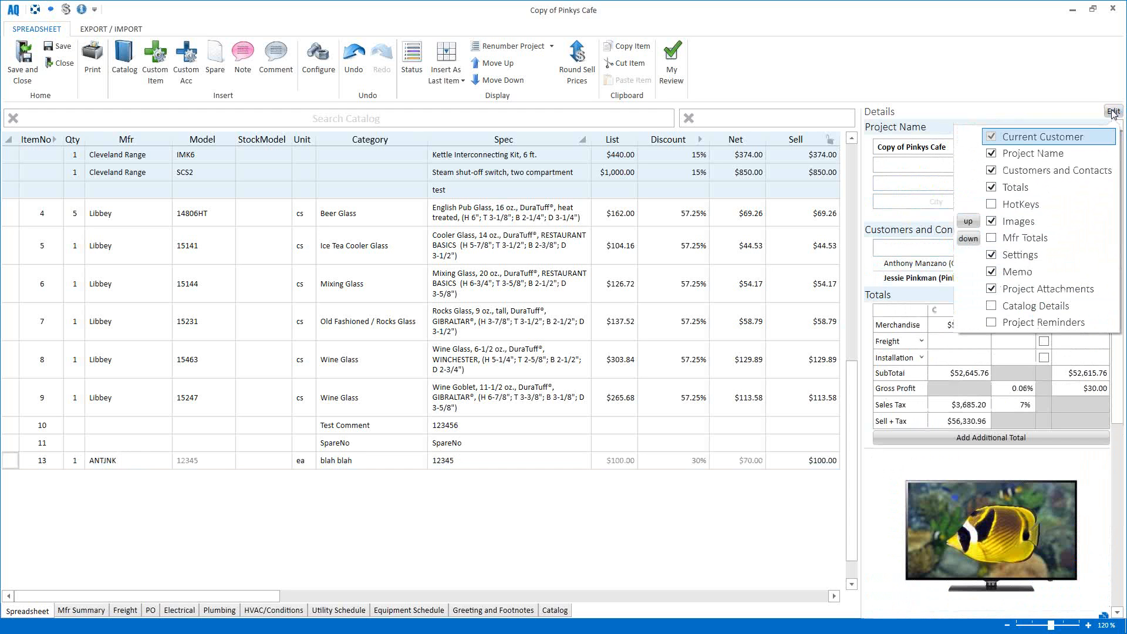
pyautogui.click(993, 205)
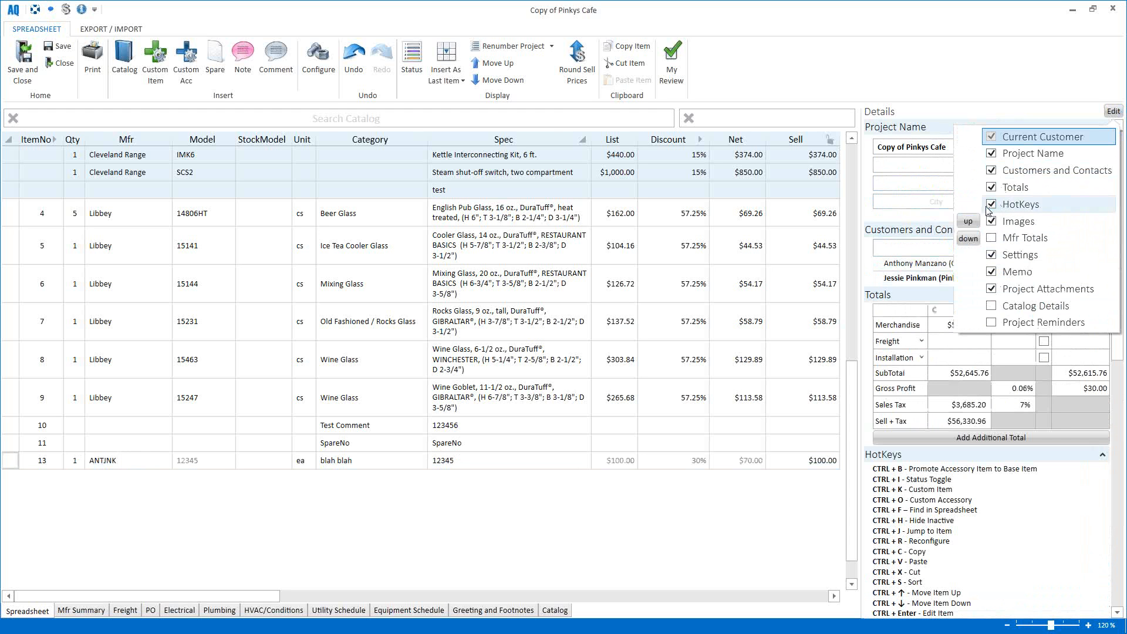
pyautogui.click(1013, 207)
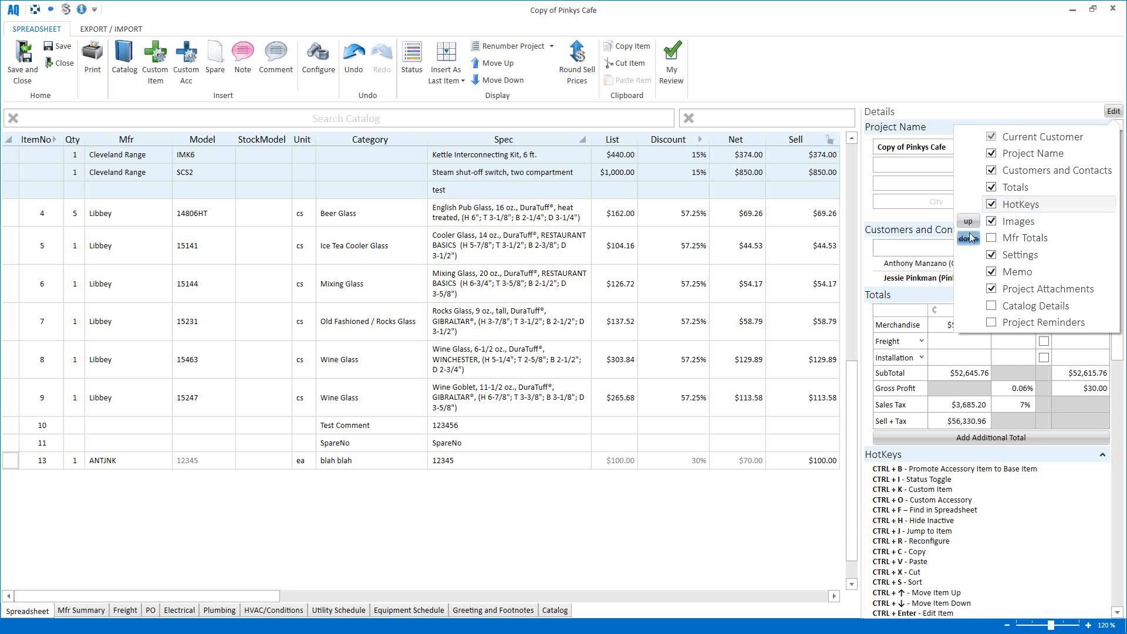
pyautogui.click(970, 223)
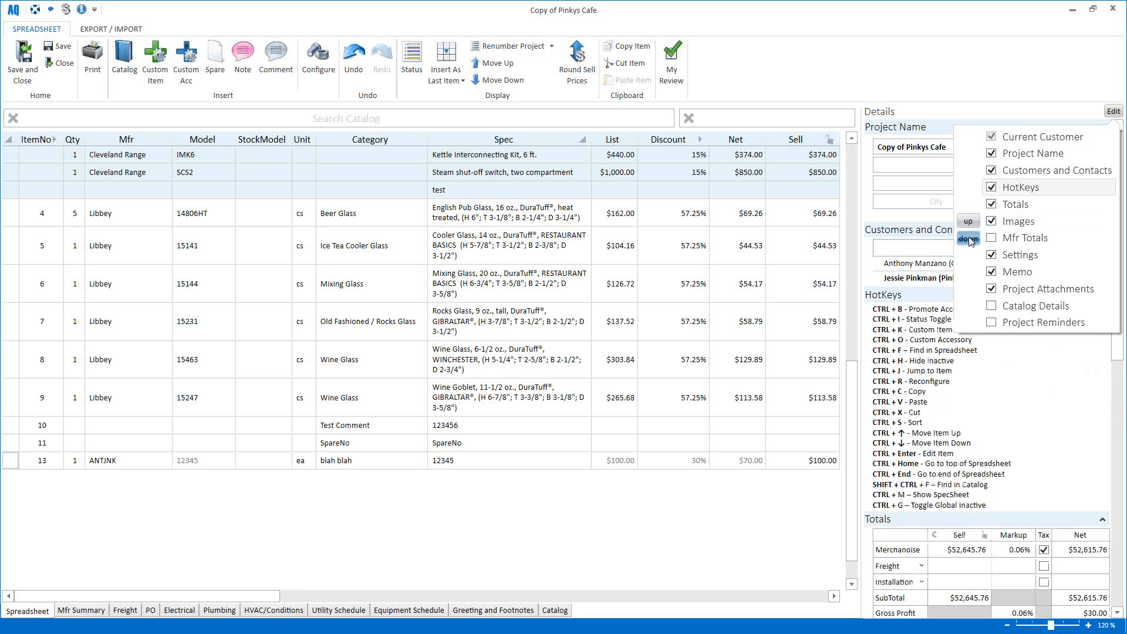
pyautogui.click(969, 238)
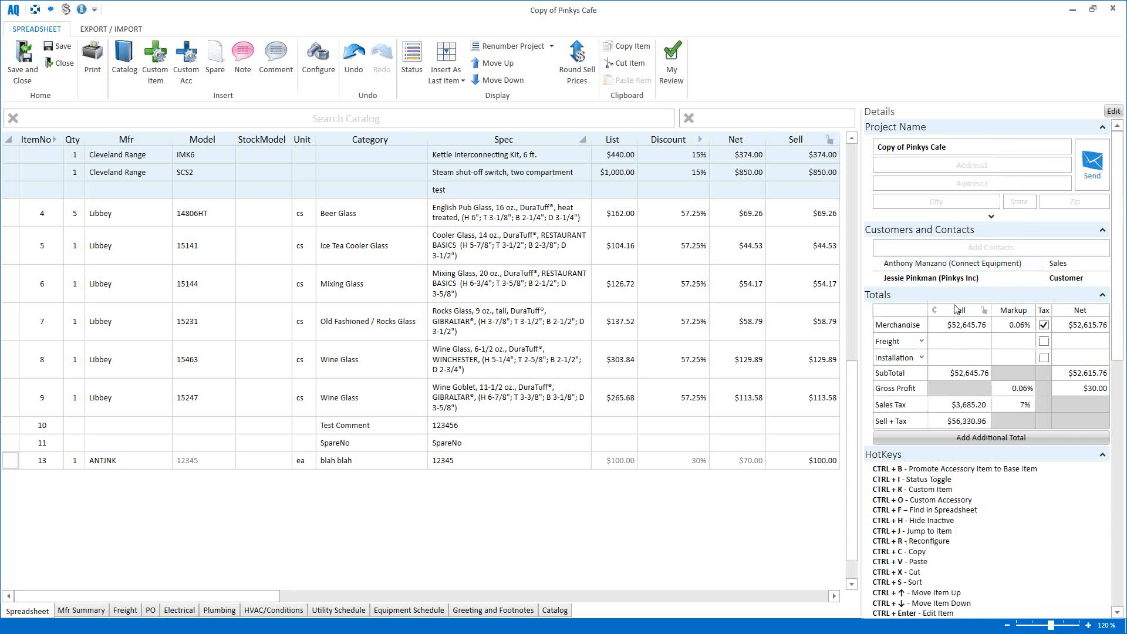
pyautogui.scroll(-3, 953, 276)
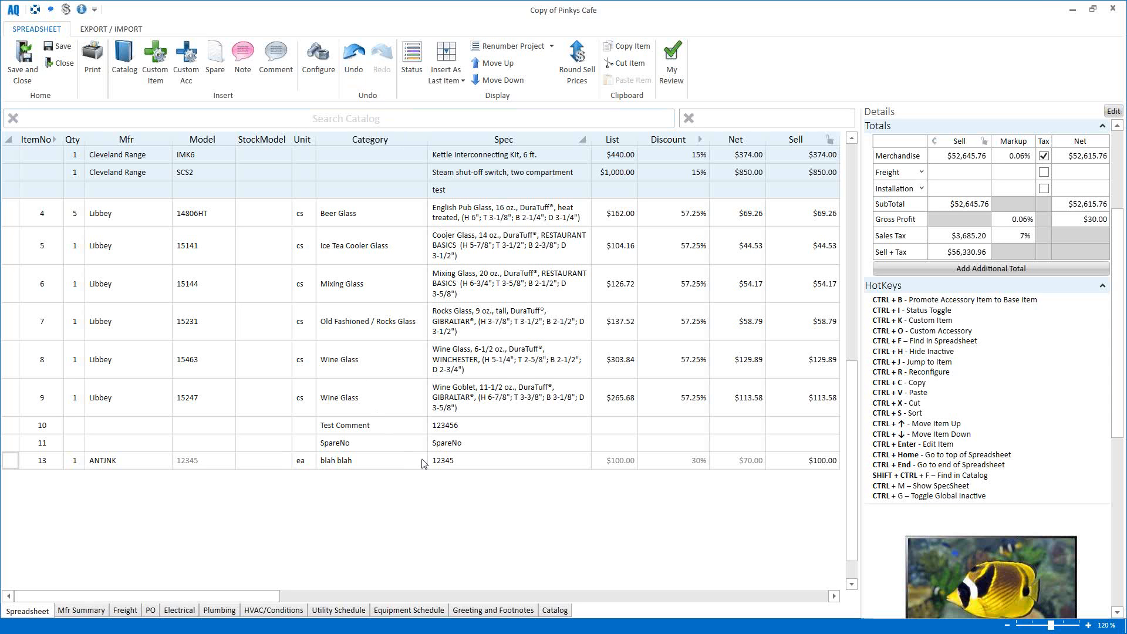
pyautogui.click(356, 61)
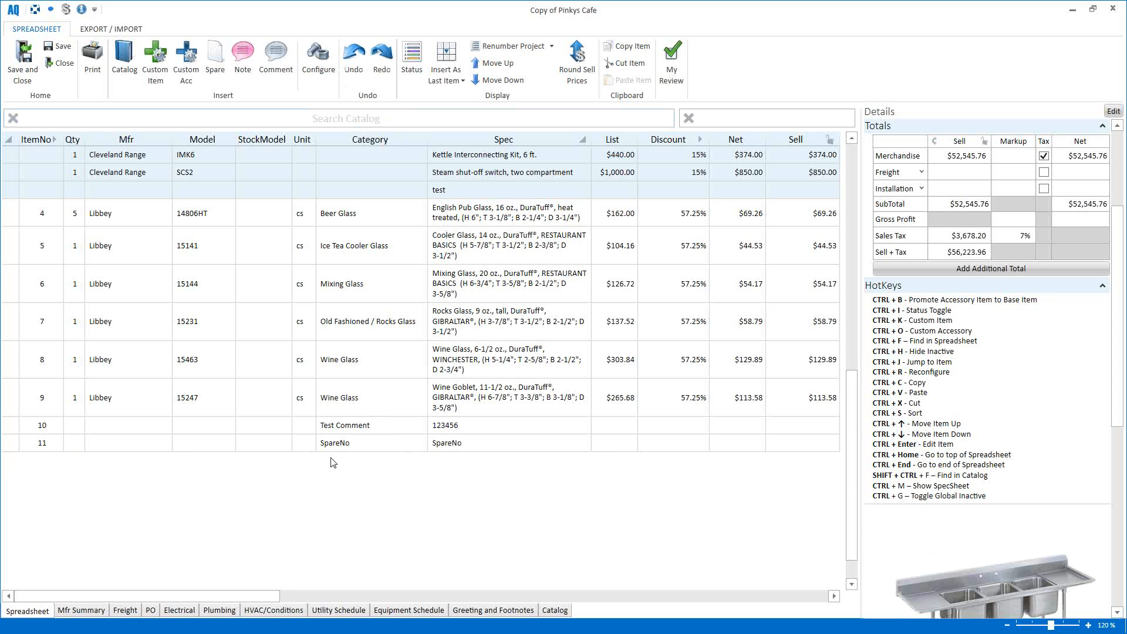
pyautogui.click(381, 59)
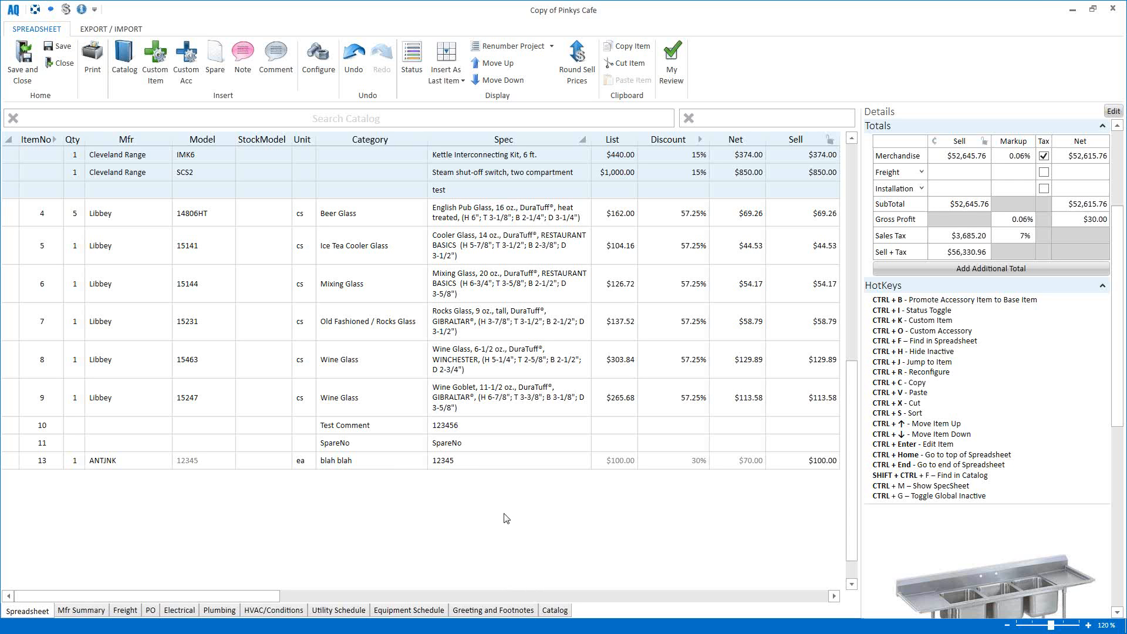
pyautogui.scroll(-1, 506, 510)
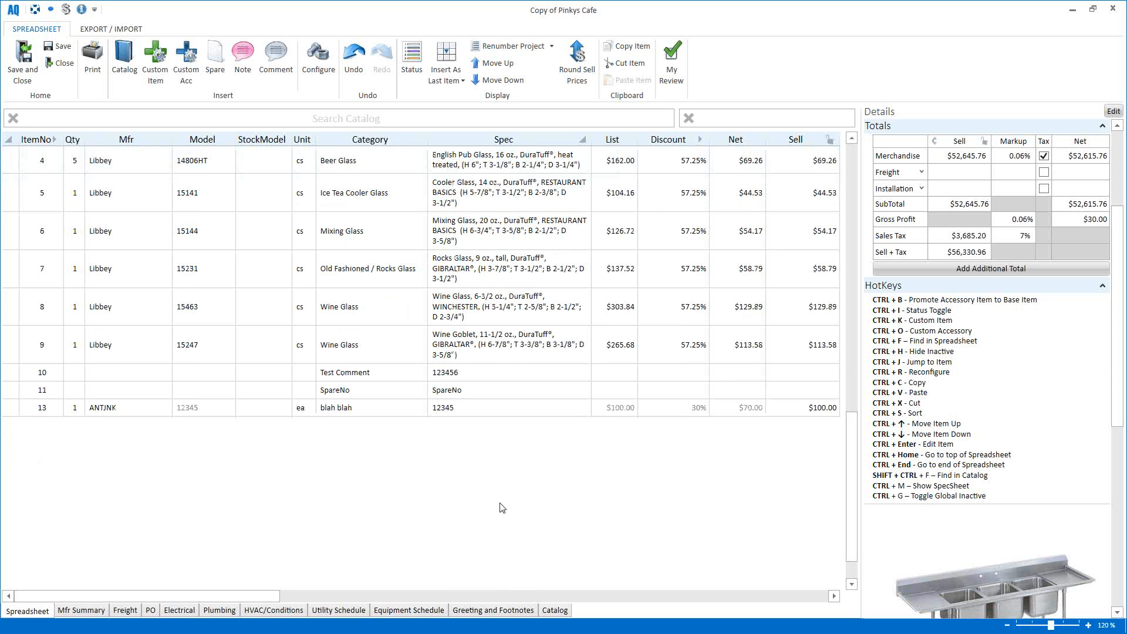
# Step: Move the Libbey Beer Glass item 4 down so it sits below item 5
pyautogui.scroll(1, 503, 509)
pyautogui.scroll(3, 502, 508)
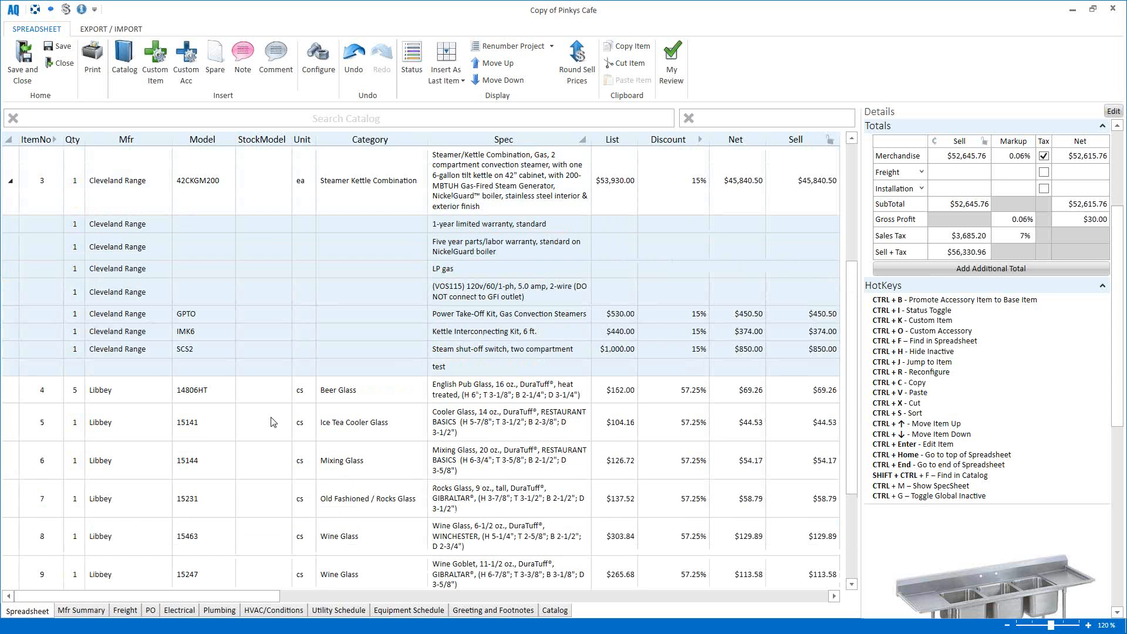
pyautogui.click(11, 392)
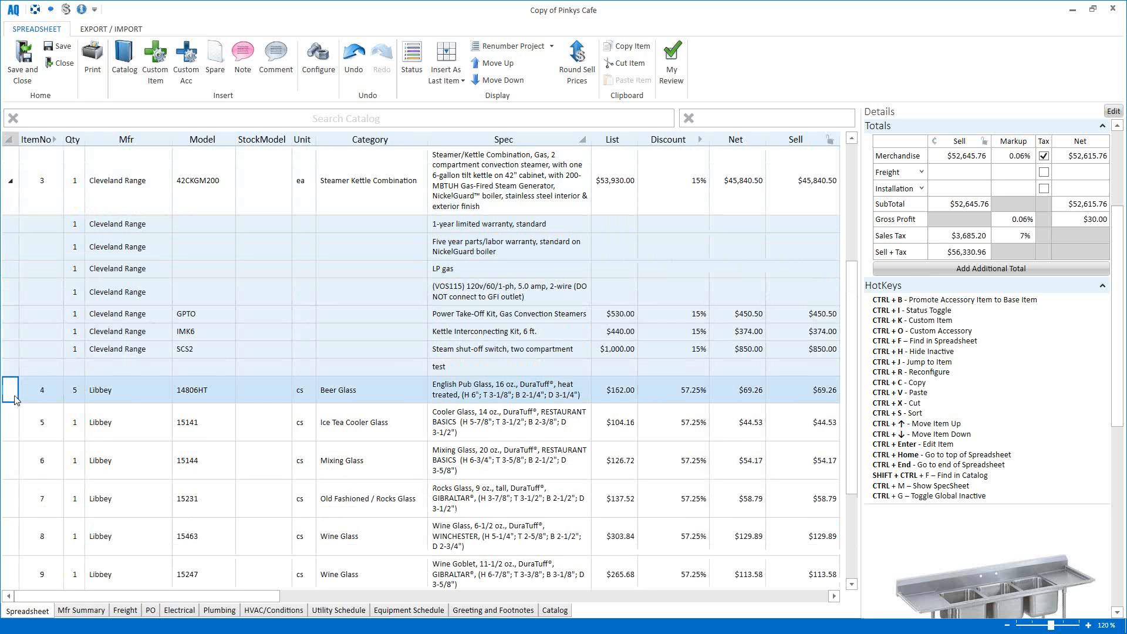
pyautogui.click(493, 64)
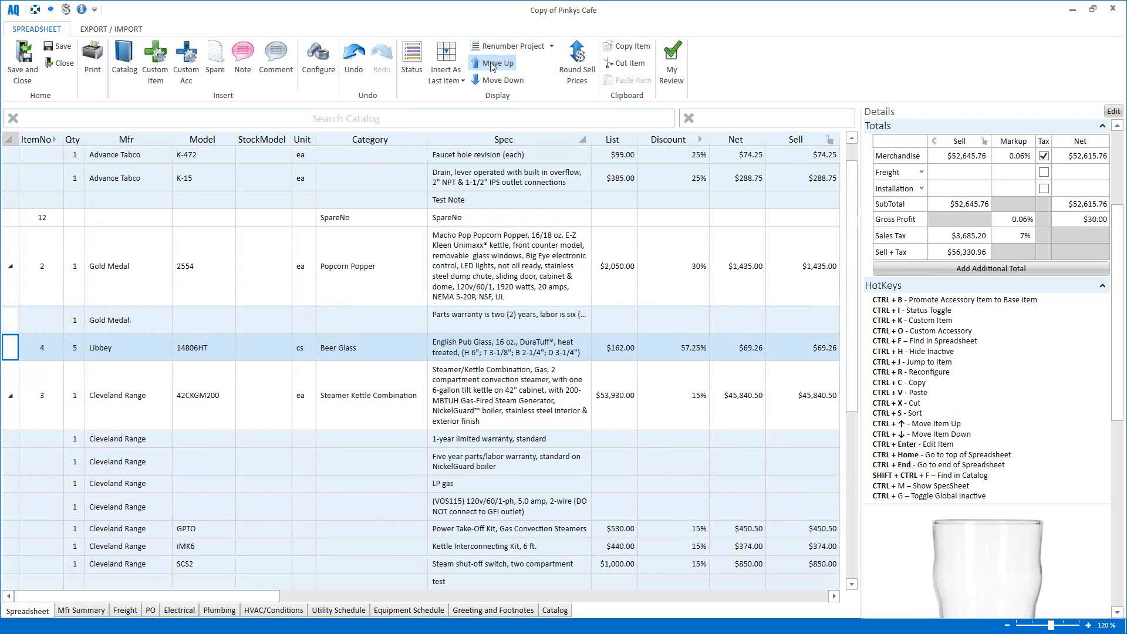
pyautogui.click(492, 64)
pyautogui.click(492, 81)
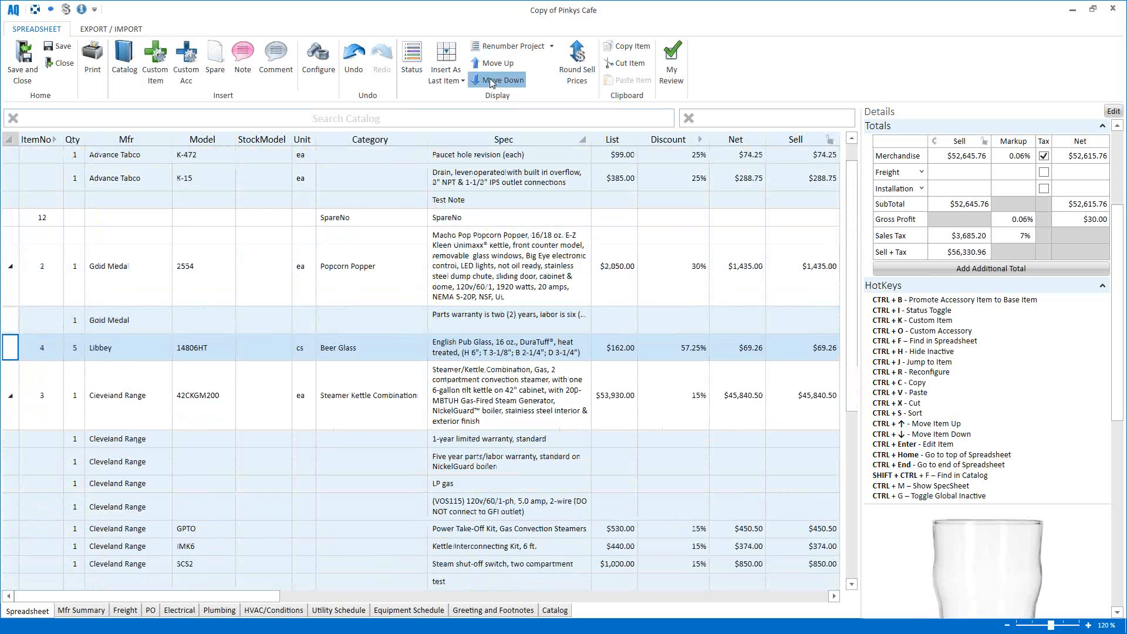
pyautogui.click(492, 81)
pyautogui.click(492, 81)
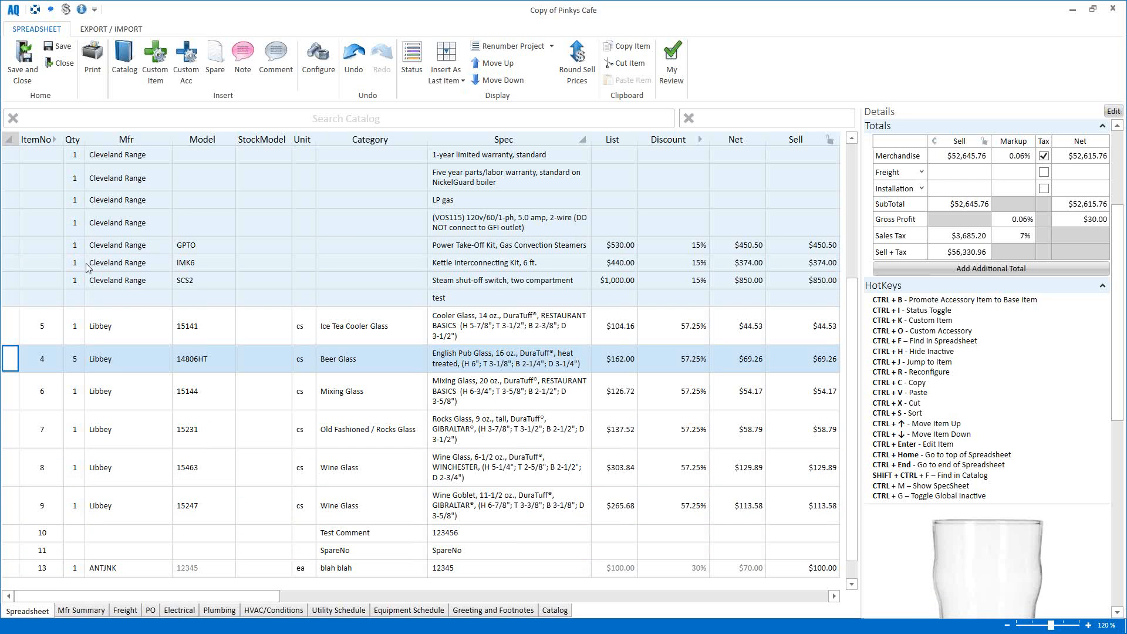
# Step: Move the Advance Tabco sink group item 1 down until it follows item 5
pyautogui.scroll(3, 88, 274)
pyautogui.scroll(3, 88, 273)
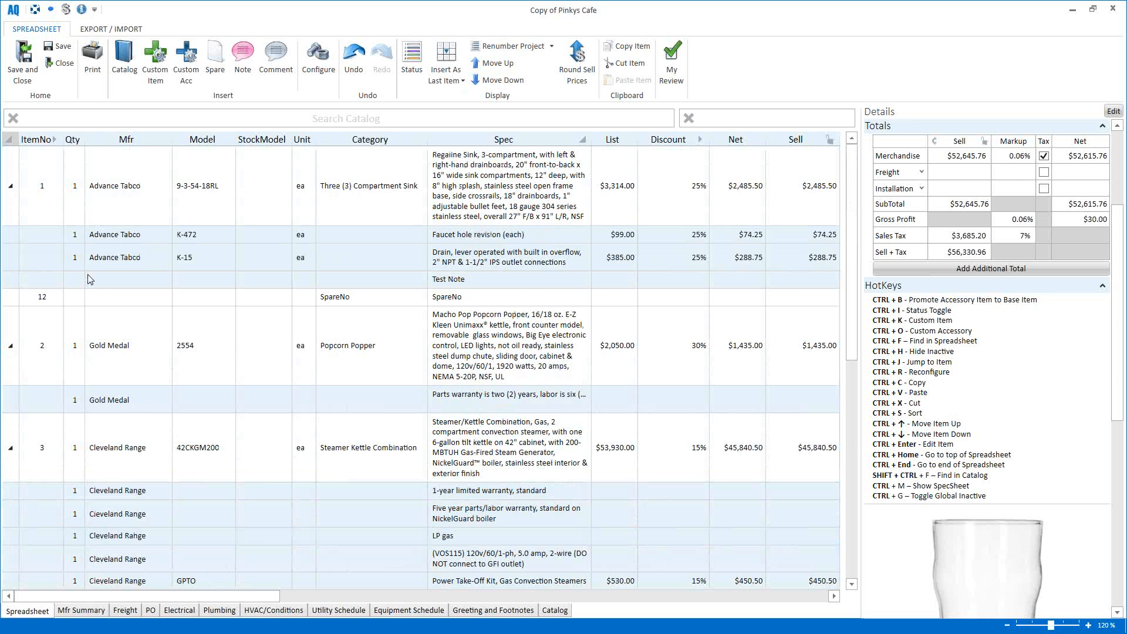
pyautogui.click(14, 219)
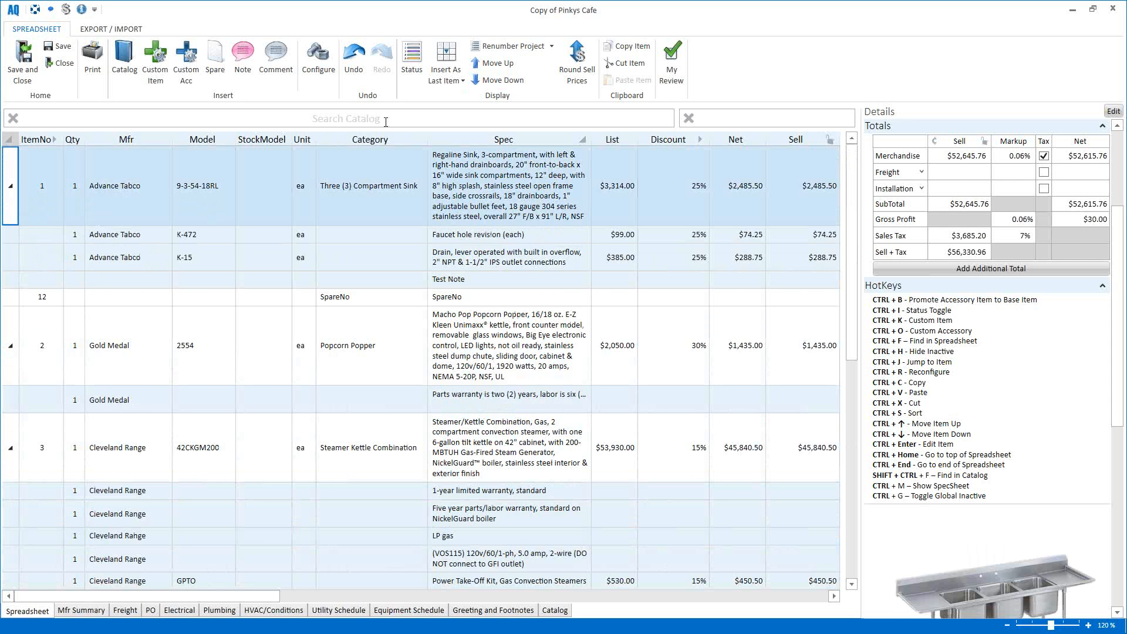
pyautogui.click(485, 79)
pyautogui.click(485, 80)
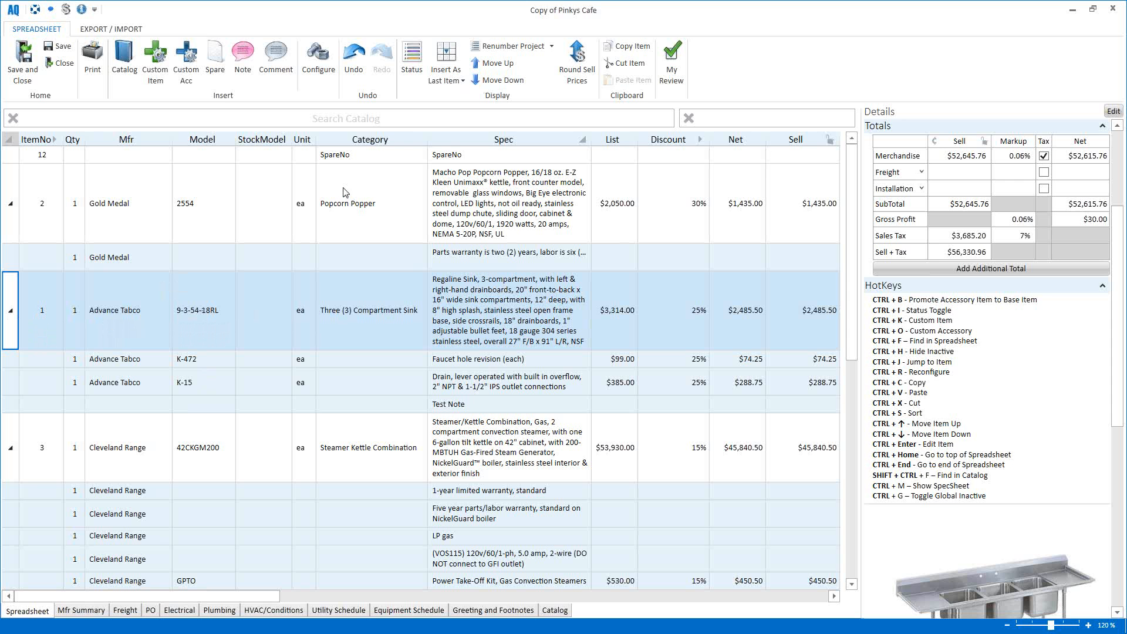
pyautogui.click(490, 83)
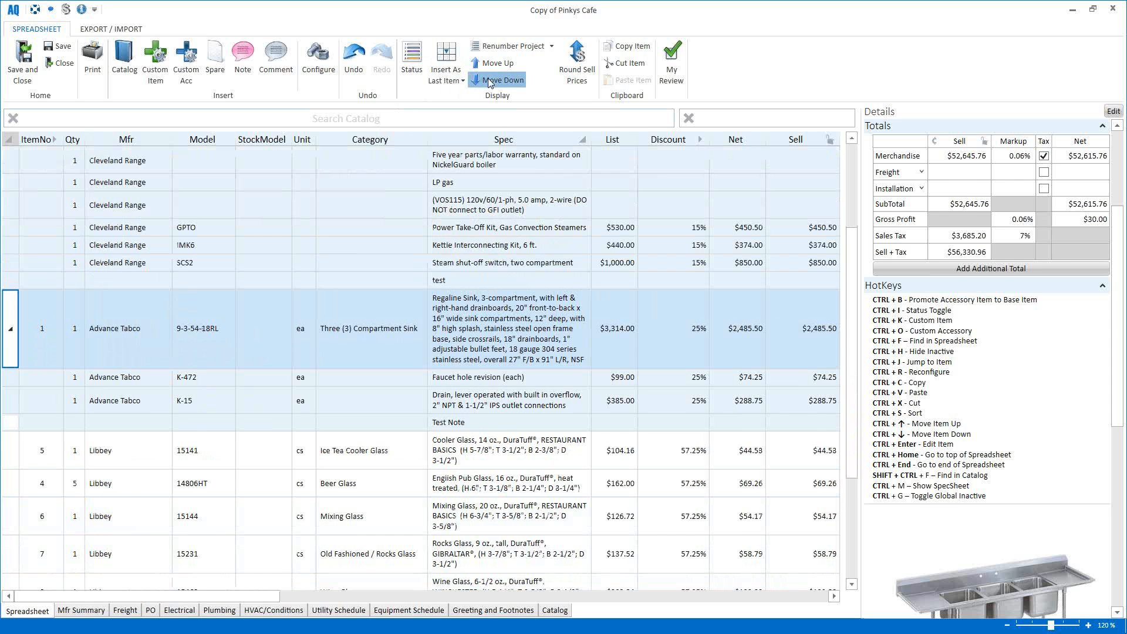
pyautogui.click(491, 82)
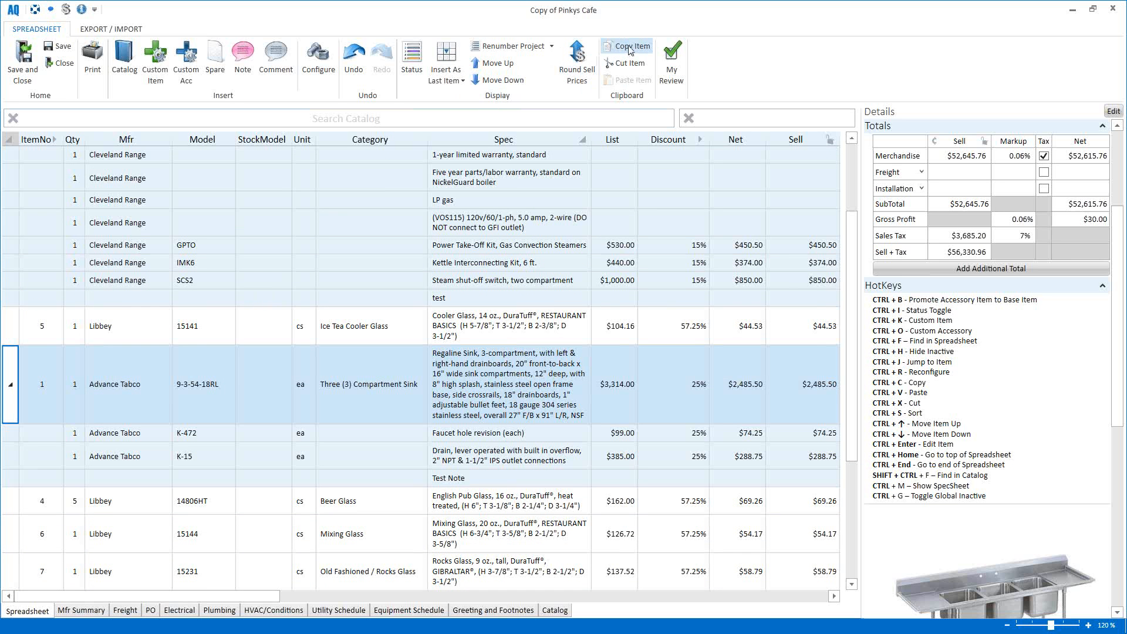
# Step: Copy the Advance Tabco sink item with its accessories and paste it as a new item at the end
pyautogui.rightClick(41, 364)
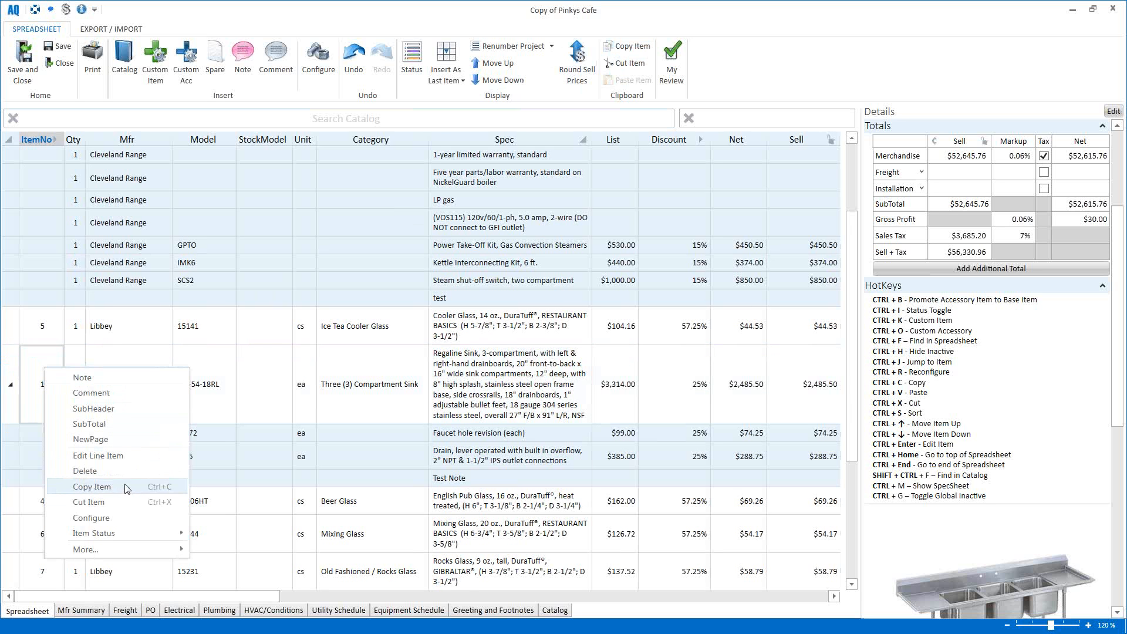
pyautogui.click(94, 486)
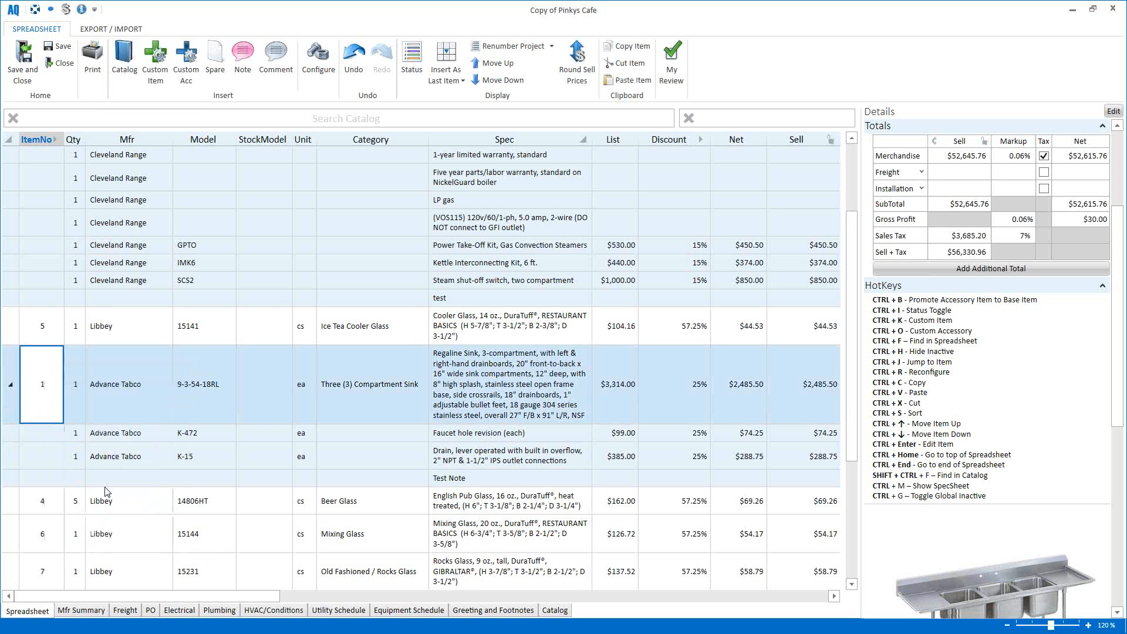
pyautogui.rightClick(53, 414)
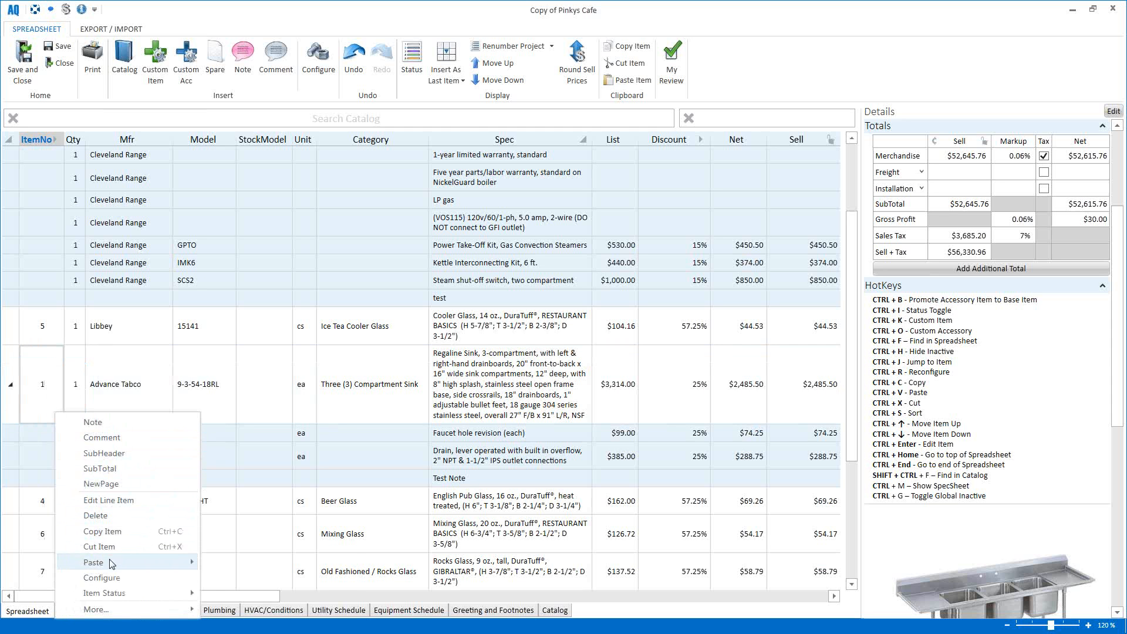
pyautogui.moveTo(111, 563)
pyautogui.click(226, 563)
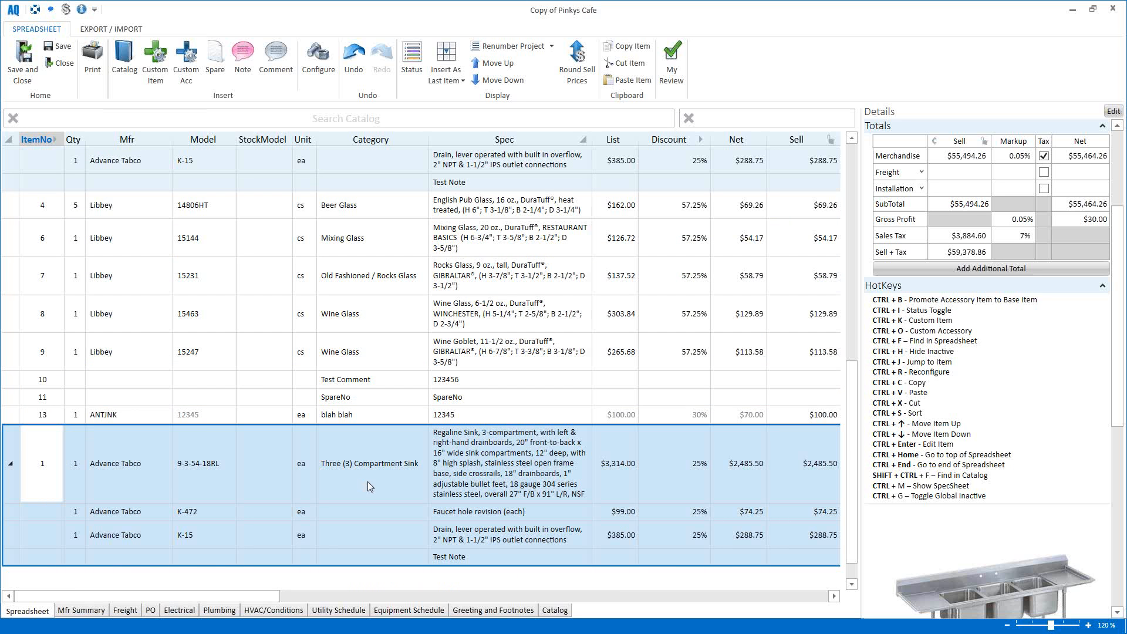
pyautogui.scroll(6, 368, 482)
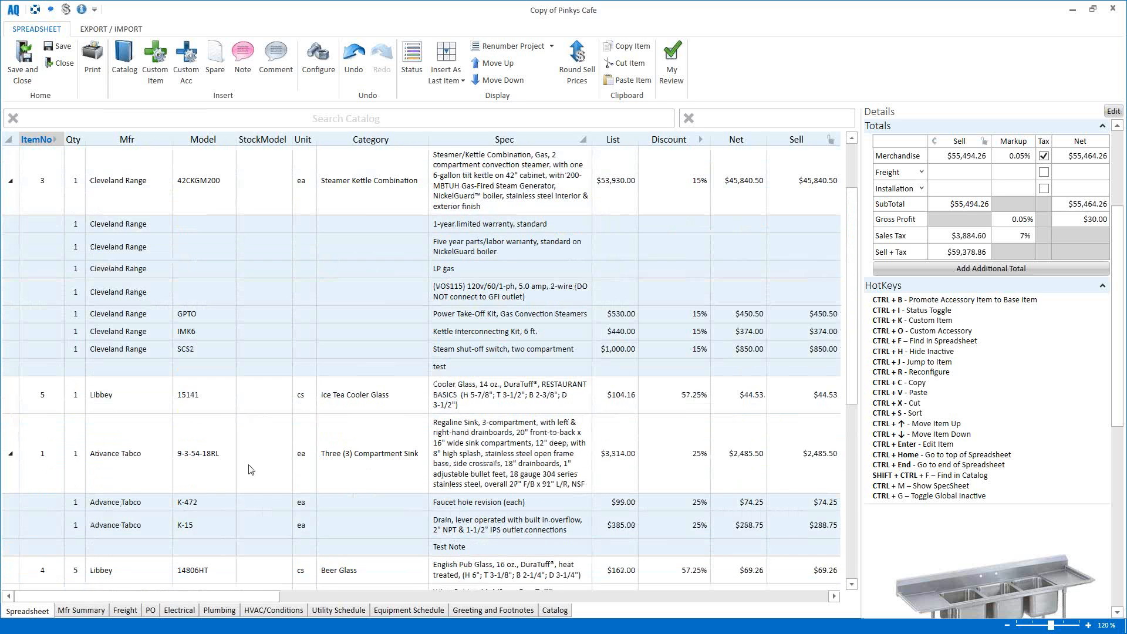
pyautogui.scroll(-1, 214, 438)
# Step: Add the IMK10 kettle kit, FSS base frame, ETC2 timer and DISSOLVE descaler to the Cleveland Range steamer
pyautogui.click(12, 207)
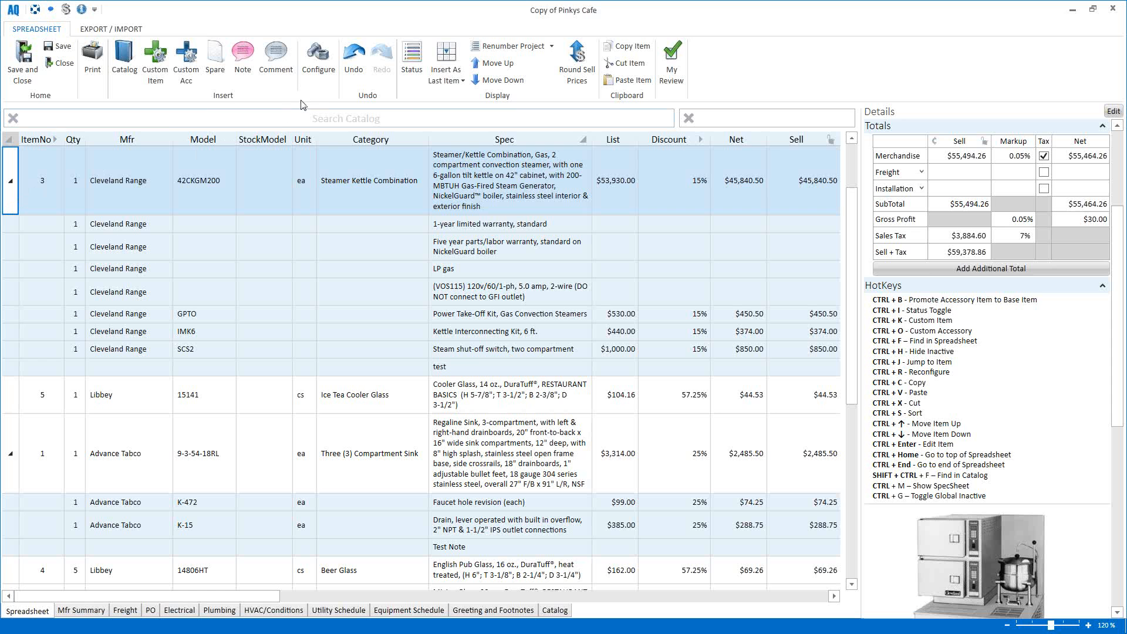
pyautogui.click(316, 72)
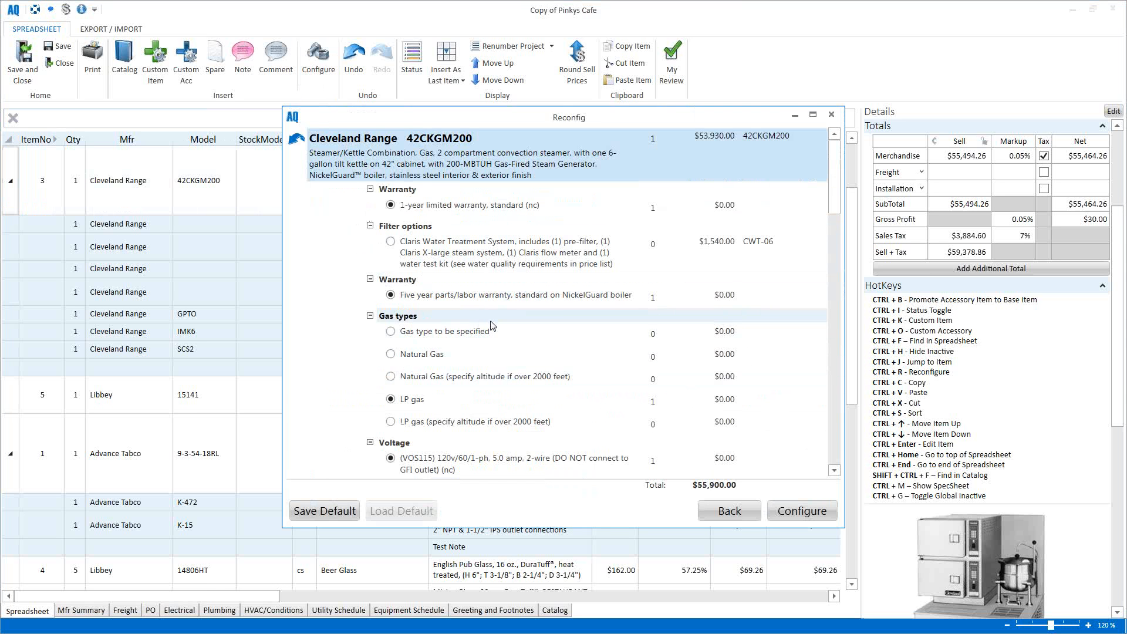
pyautogui.scroll(-4, 481, 311)
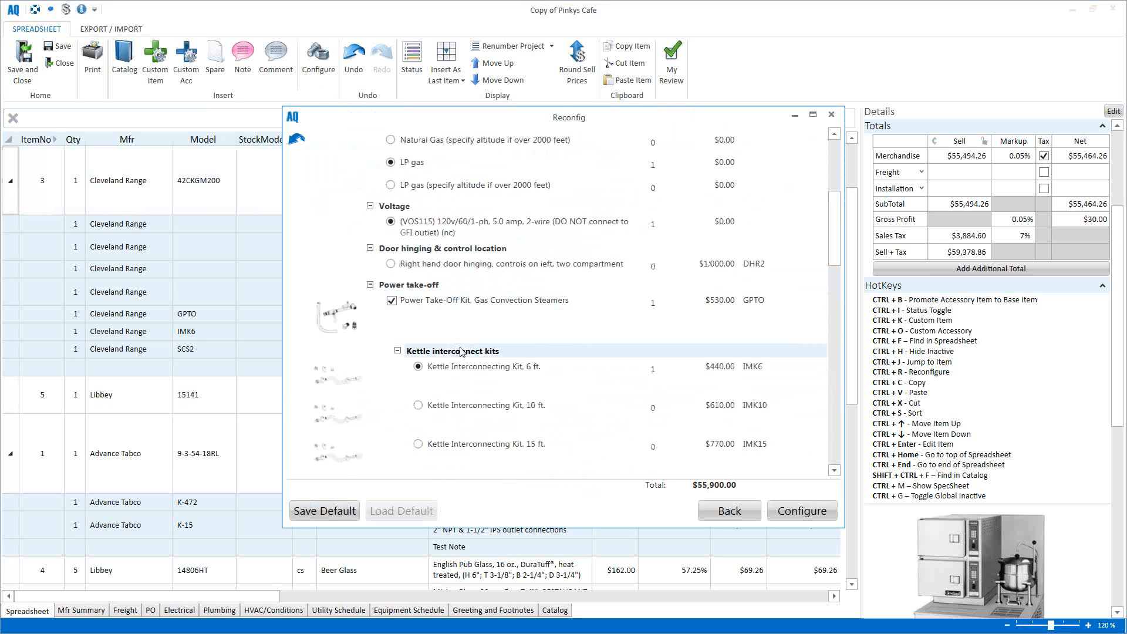
pyautogui.click(418, 405)
pyautogui.scroll(-7, 390, 235)
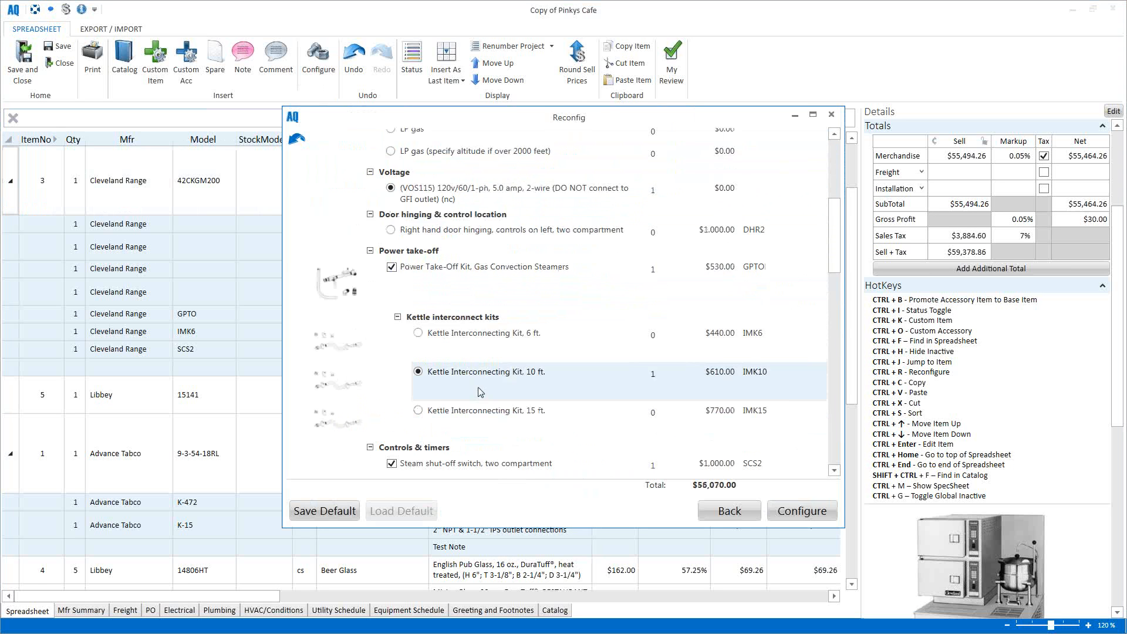
pyautogui.click(411, 297)
pyautogui.scroll(-3, 403, 360)
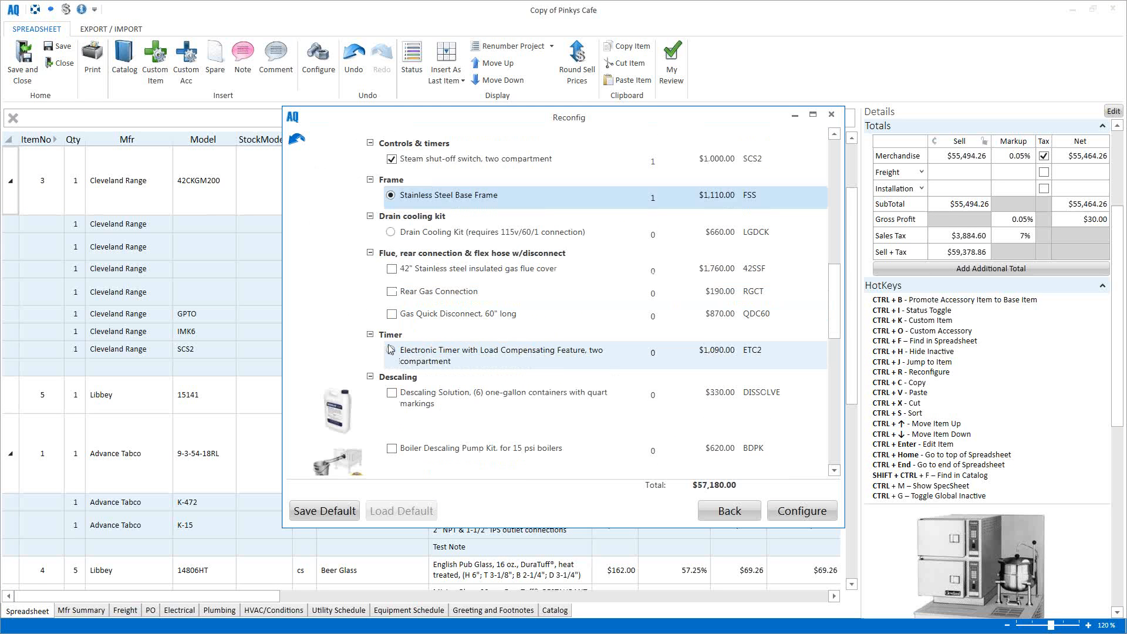
pyautogui.click(390, 350)
pyautogui.click(391, 392)
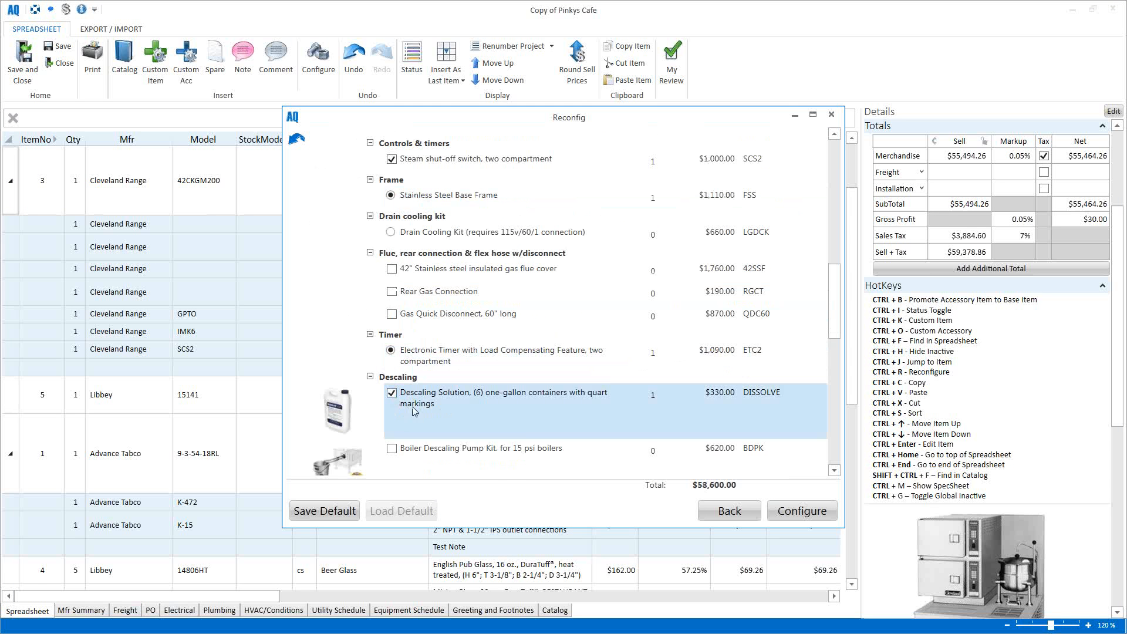
pyautogui.click(802, 511)
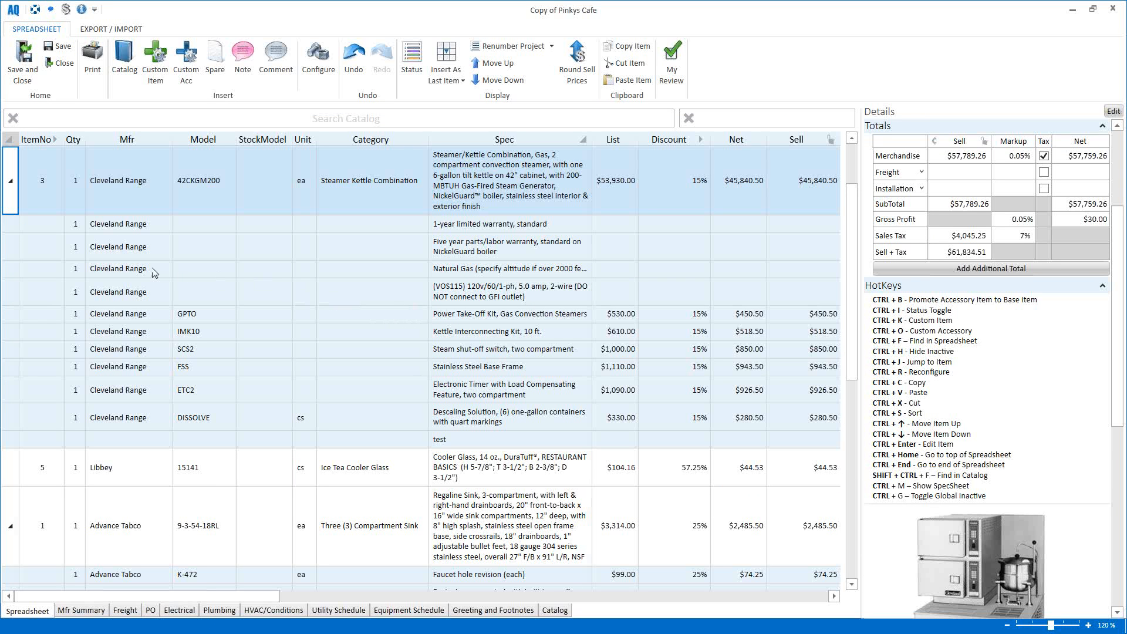
# Step: Set the Cleveland Range steamer to Alternate, cycling its status through Optional, Incomplete, Active and Inactive back to Alternate
pyautogui.rightClick(14, 205)
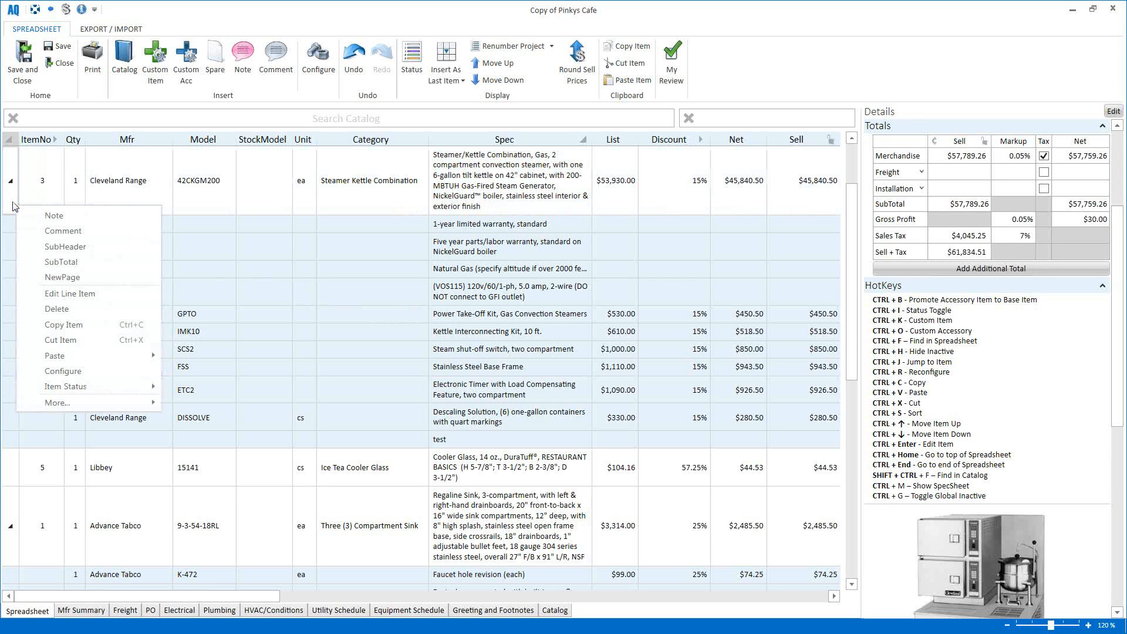
pyautogui.moveTo(112, 388)
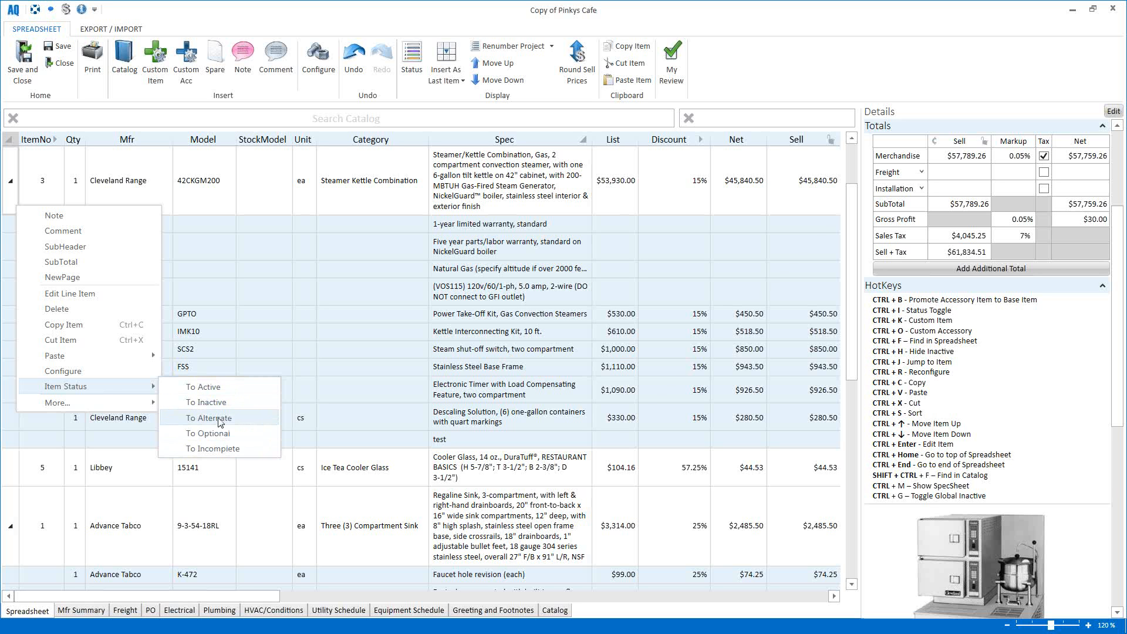
pyautogui.click(220, 418)
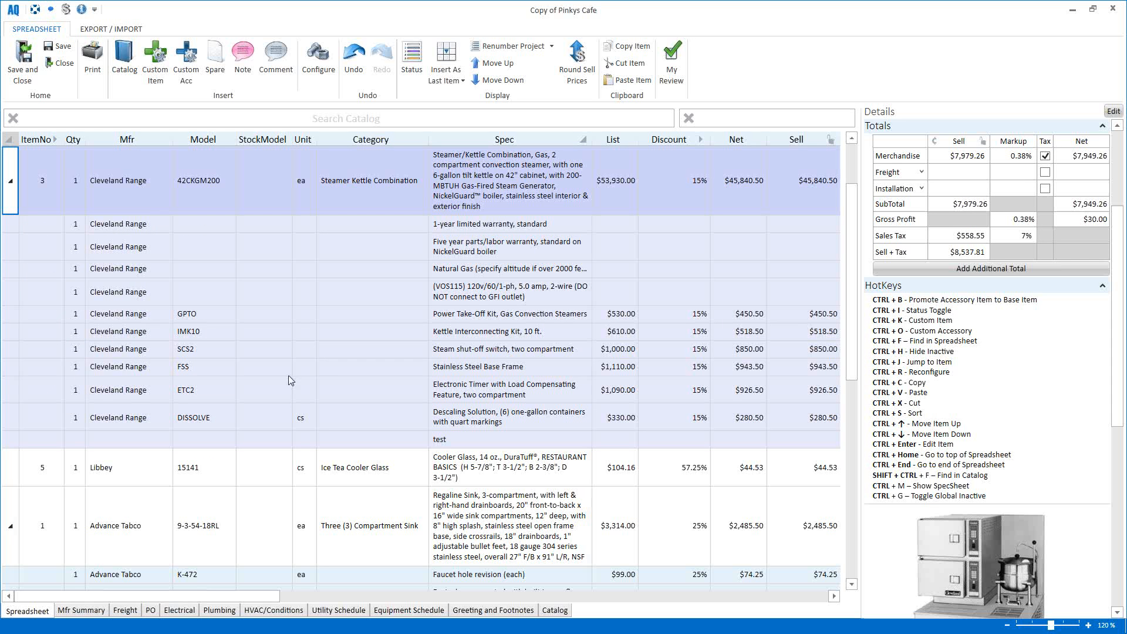
pyautogui.click(411, 70)
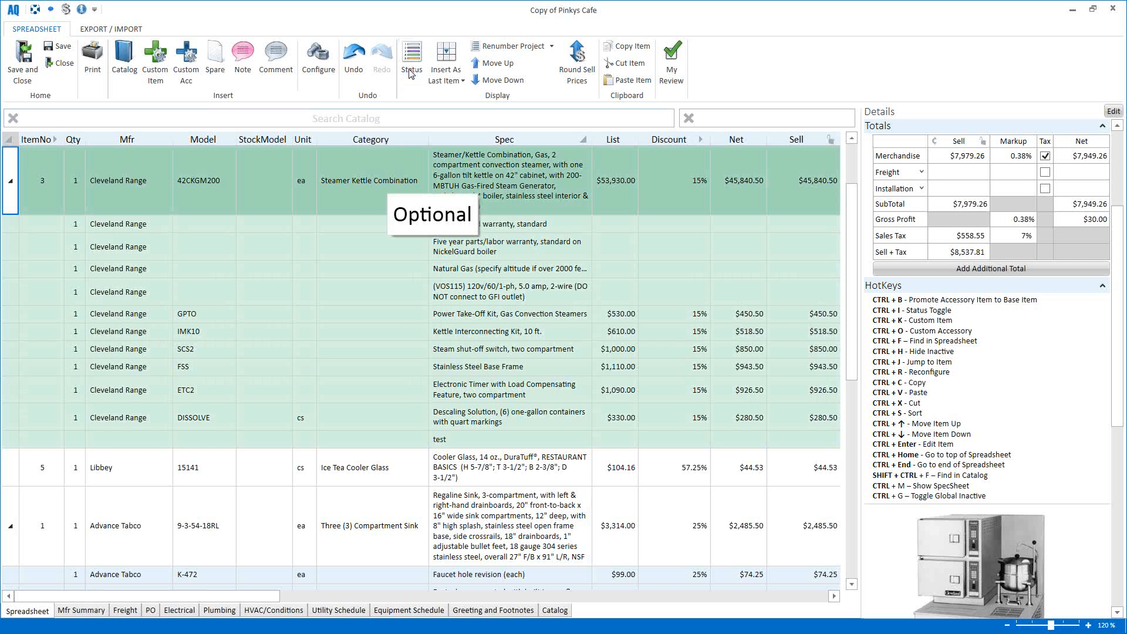
pyautogui.click(411, 70)
pyautogui.click(411, 71)
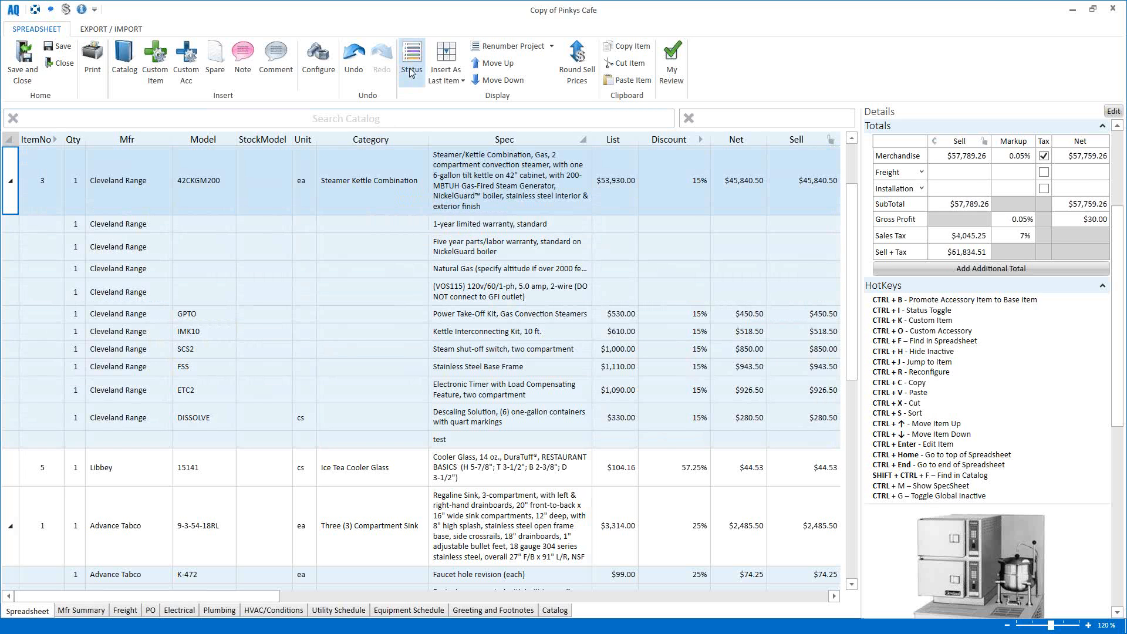
pyautogui.click(411, 71)
pyautogui.click(411, 71)
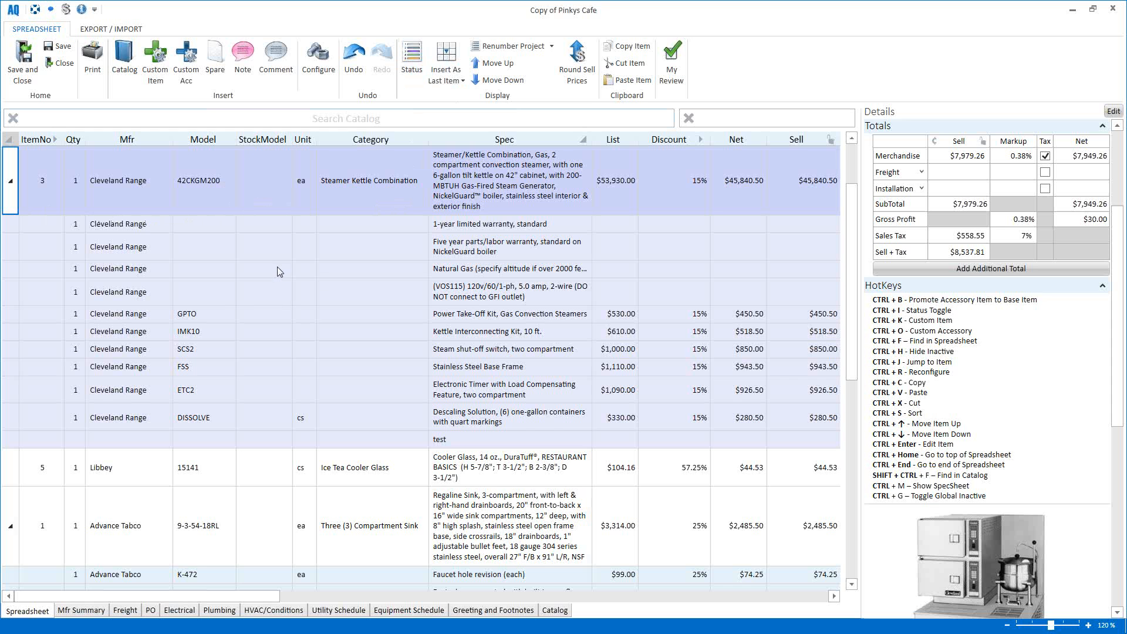
pyautogui.scroll(3, 271, 274)
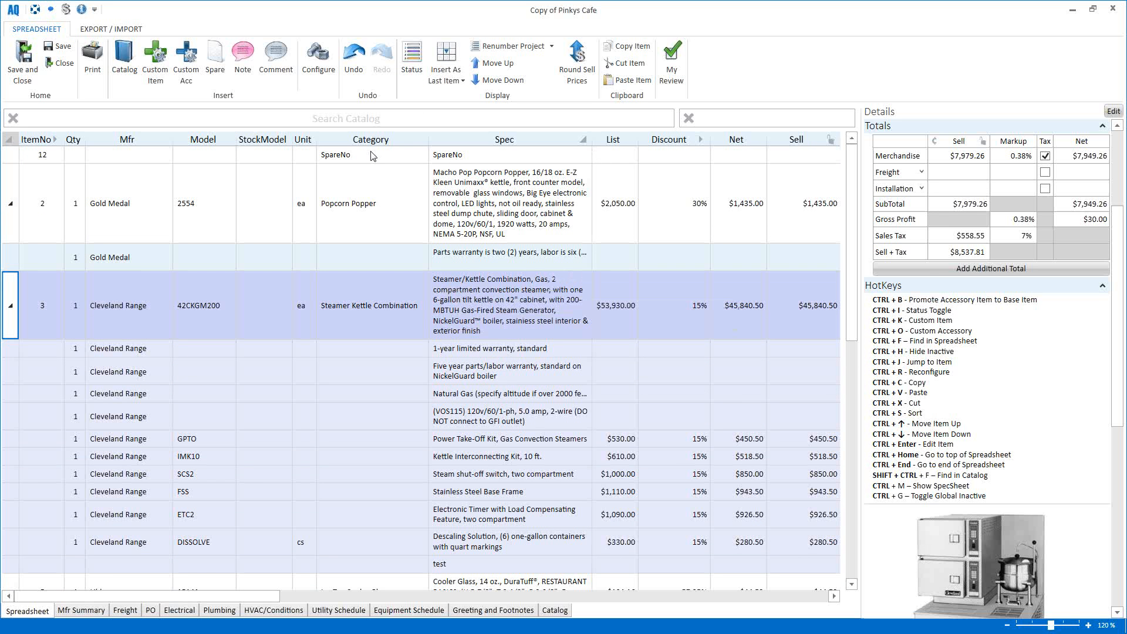
# Step: Hide the details pane and toggle the Sell price lock on and back off
pyautogui.click(82, 9)
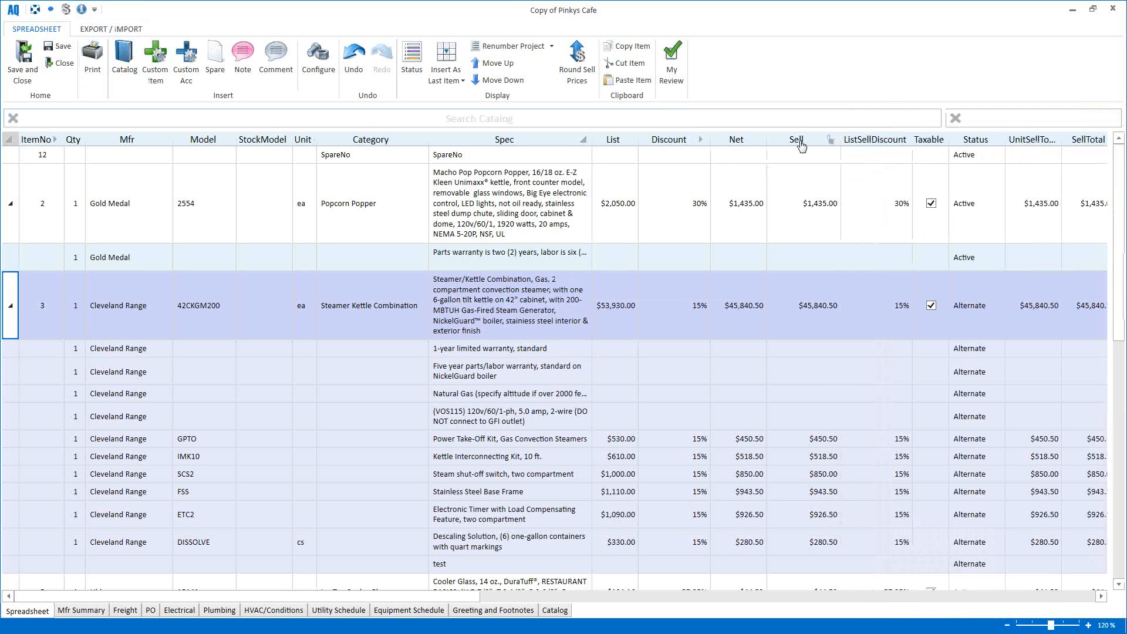
pyautogui.click(831, 141)
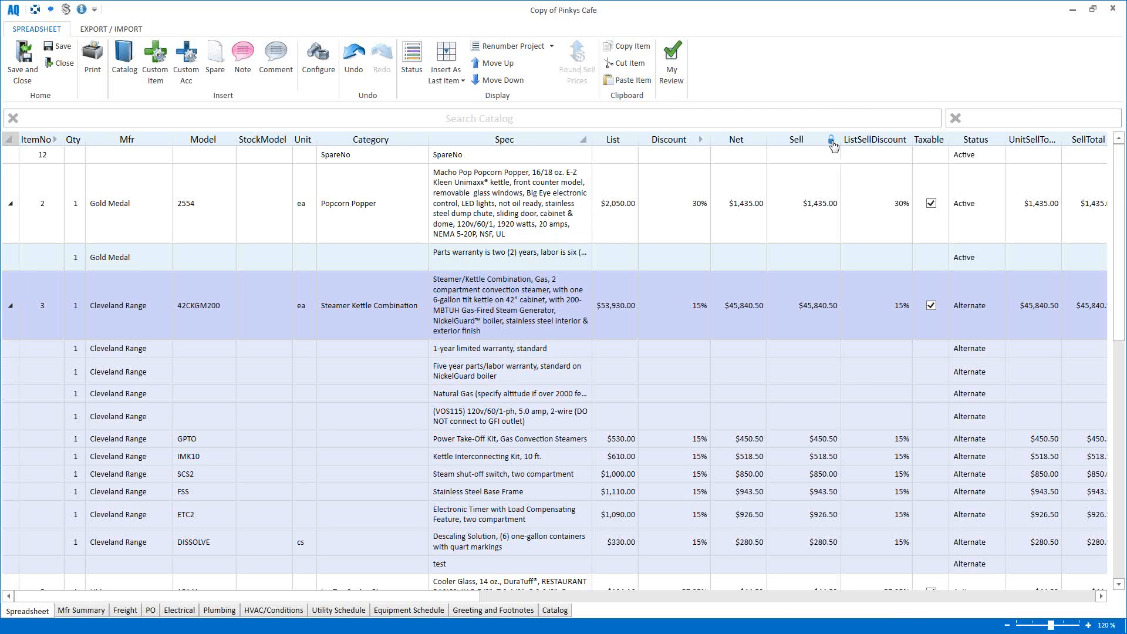
pyautogui.click(832, 142)
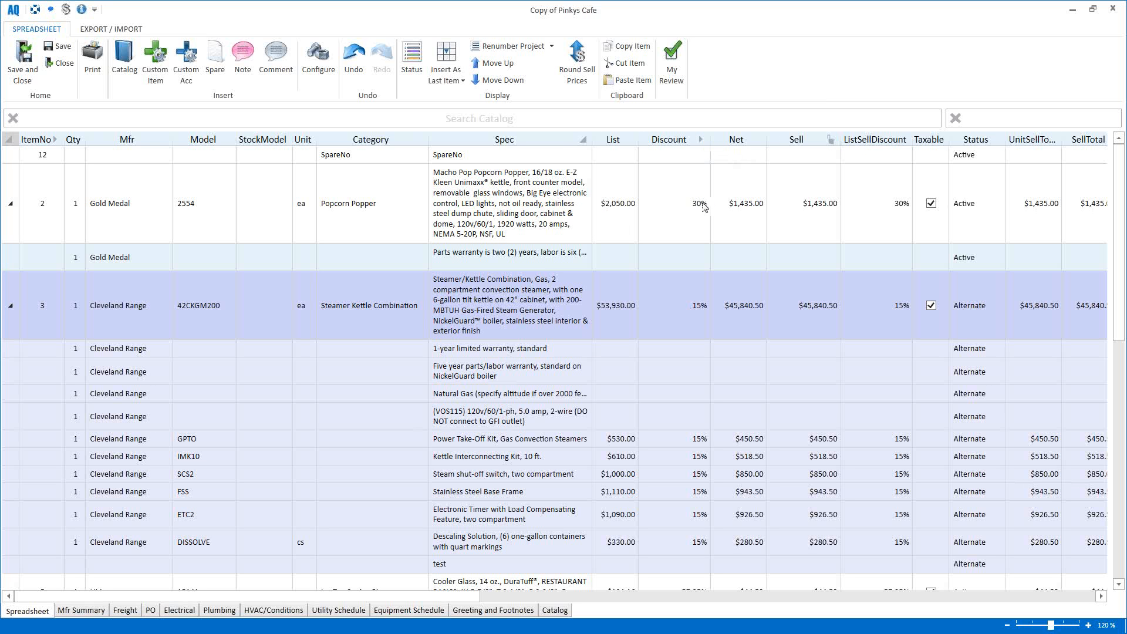
# Step: Cycle discounts through multiplier and compound back to percentages, and keep spec text wrapped
pyautogui.click(701, 140)
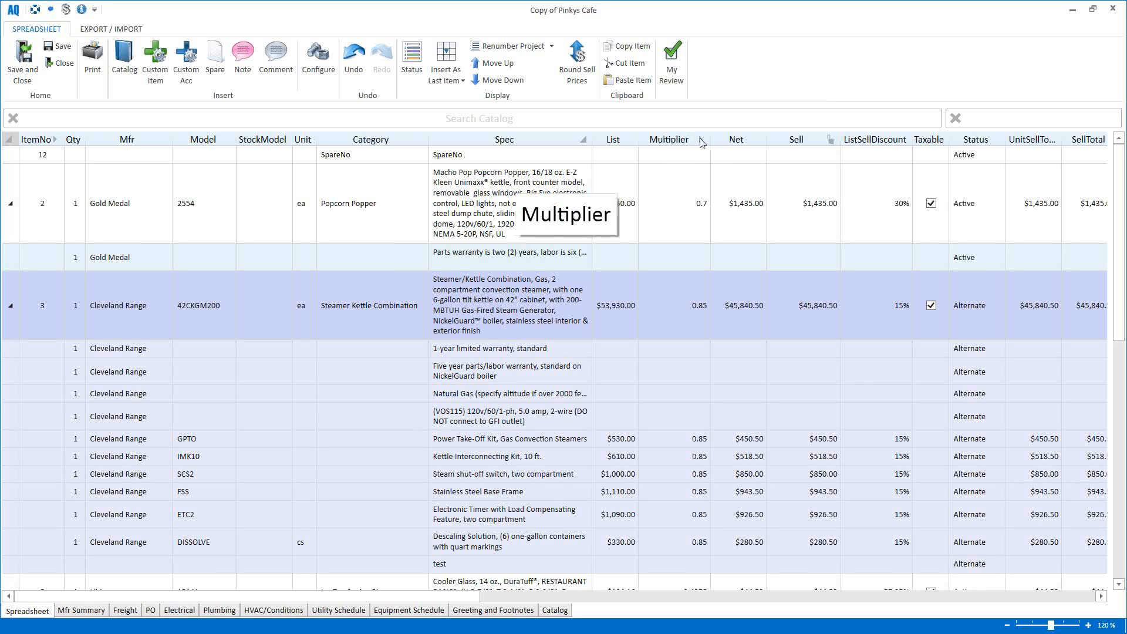
pyautogui.click(701, 141)
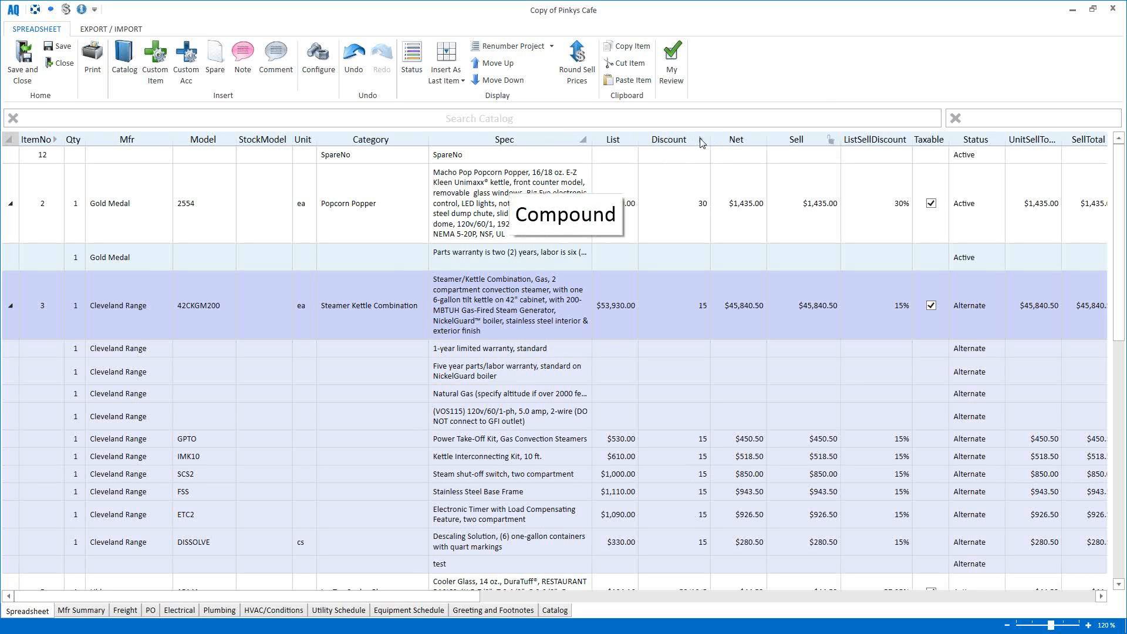
pyautogui.click(701, 141)
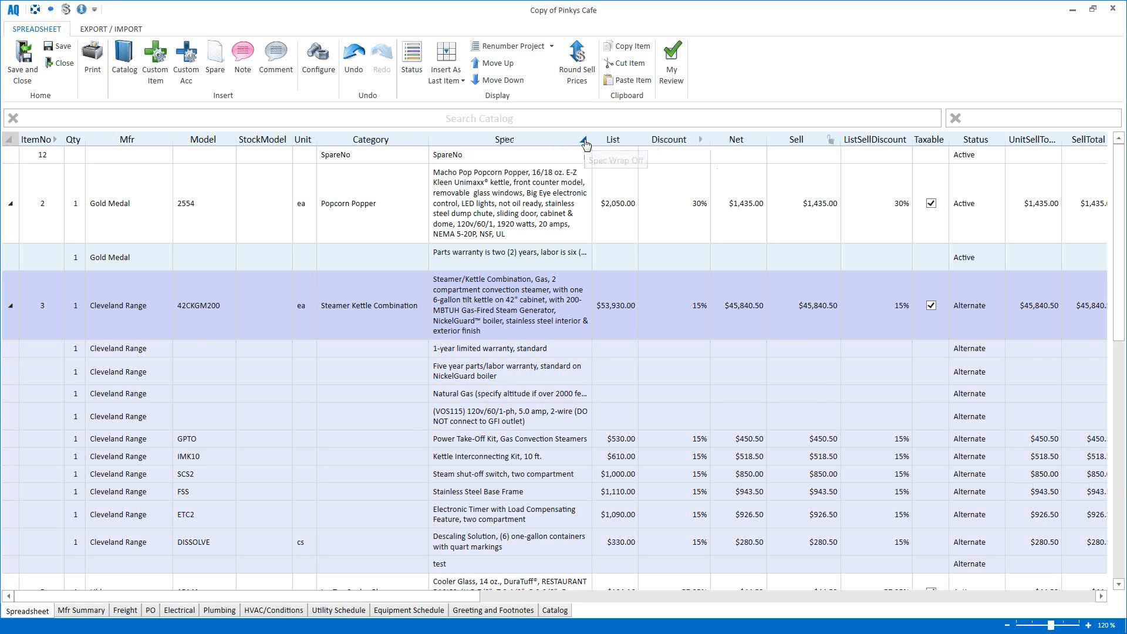
pyautogui.click(584, 141)
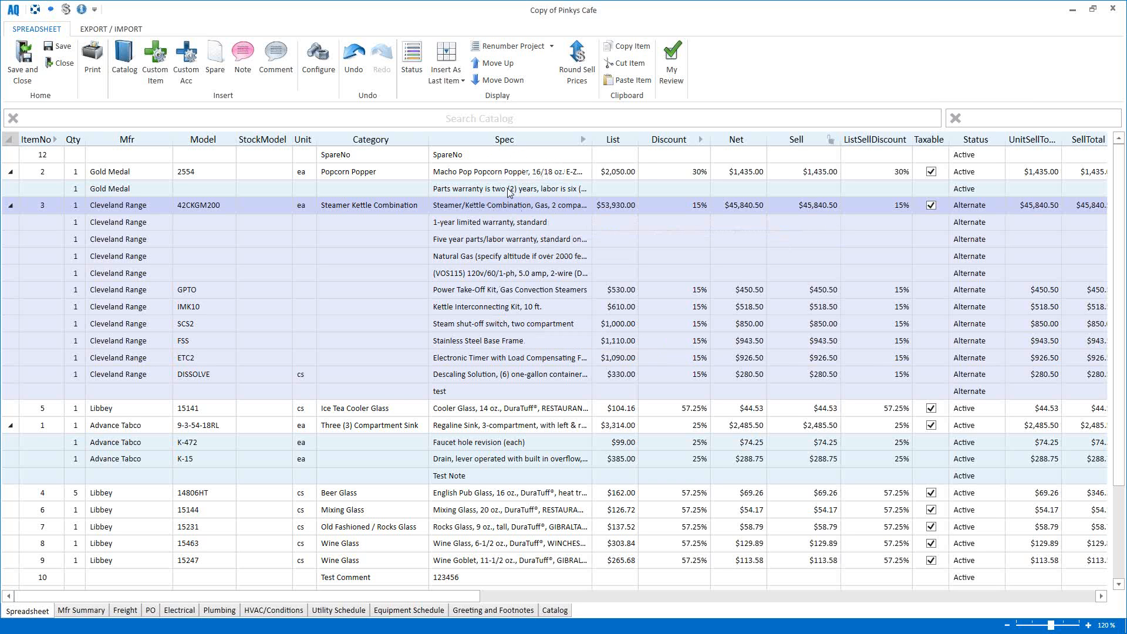
pyautogui.click(583, 141)
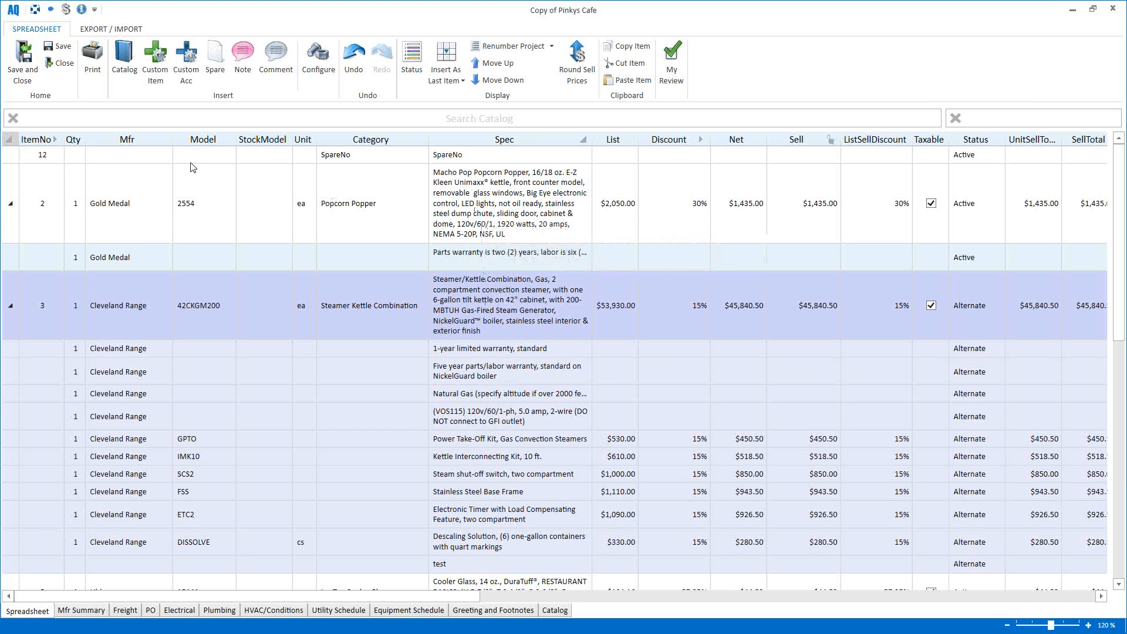
# Step: Collapse all item groups, select the Gold Medal popcorn popper line, and re-wrap spec text
pyautogui.click(9, 141)
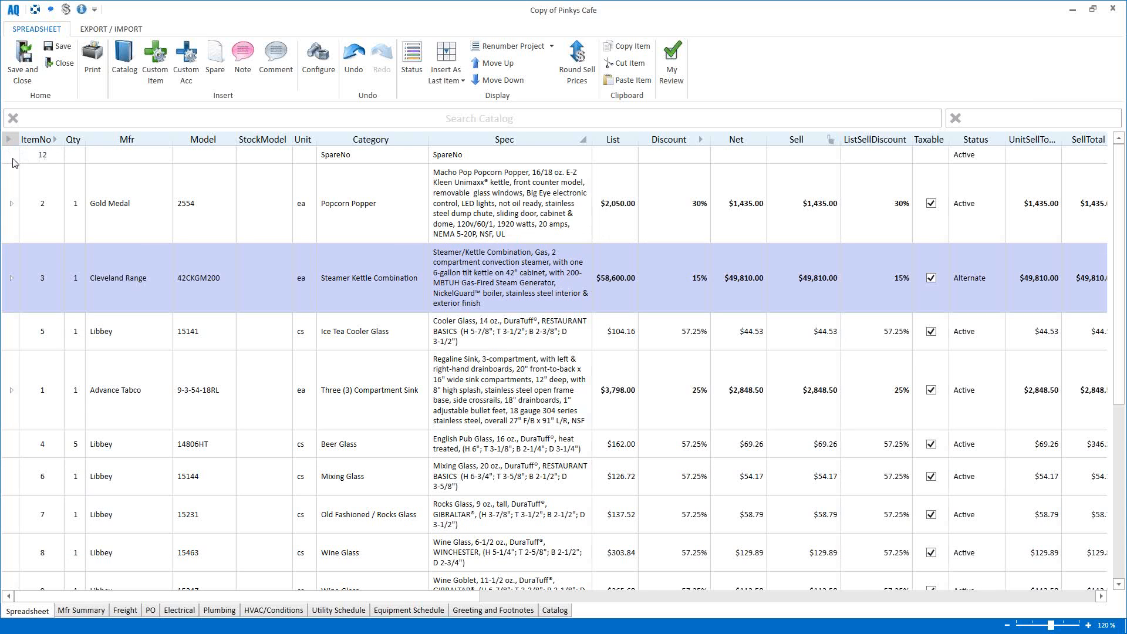
pyautogui.click(17, 225)
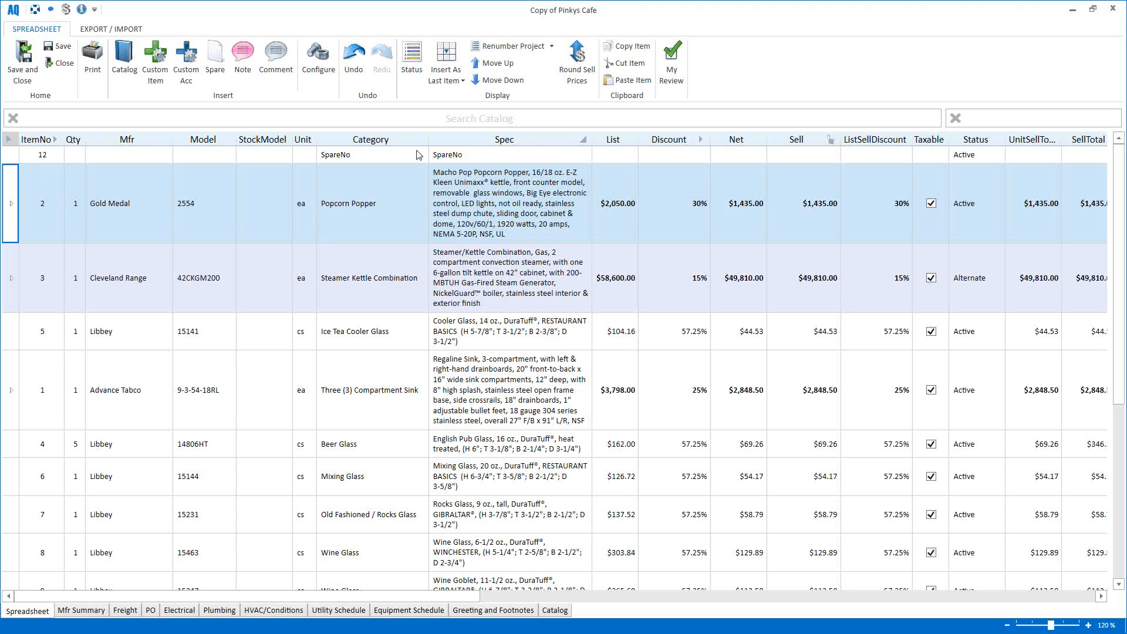
pyautogui.click(584, 142)
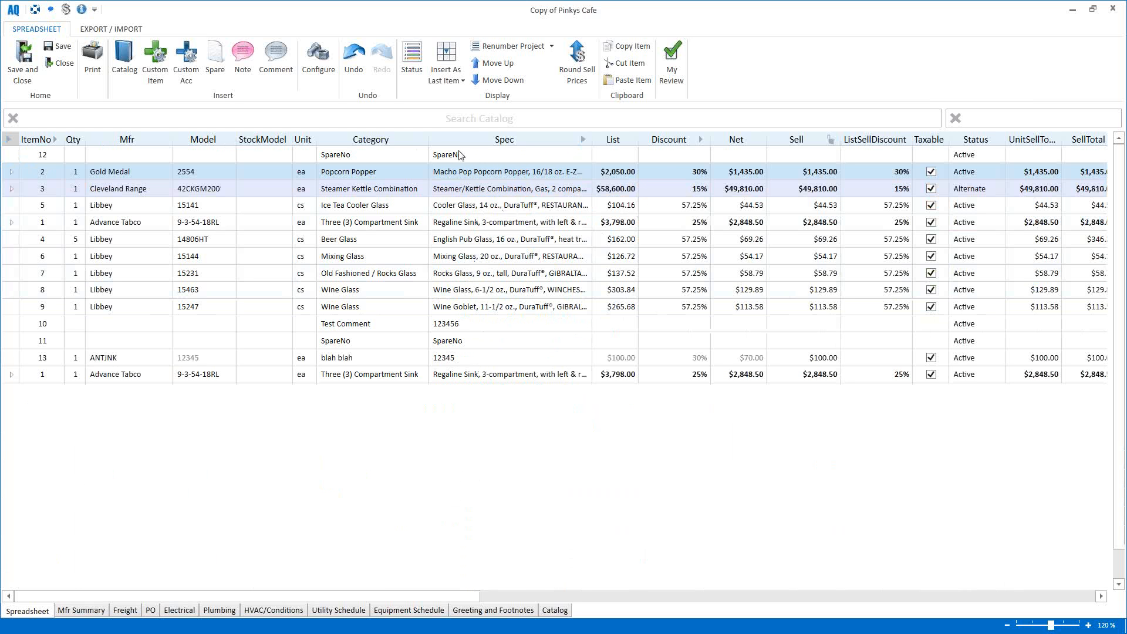
pyautogui.click(583, 140)
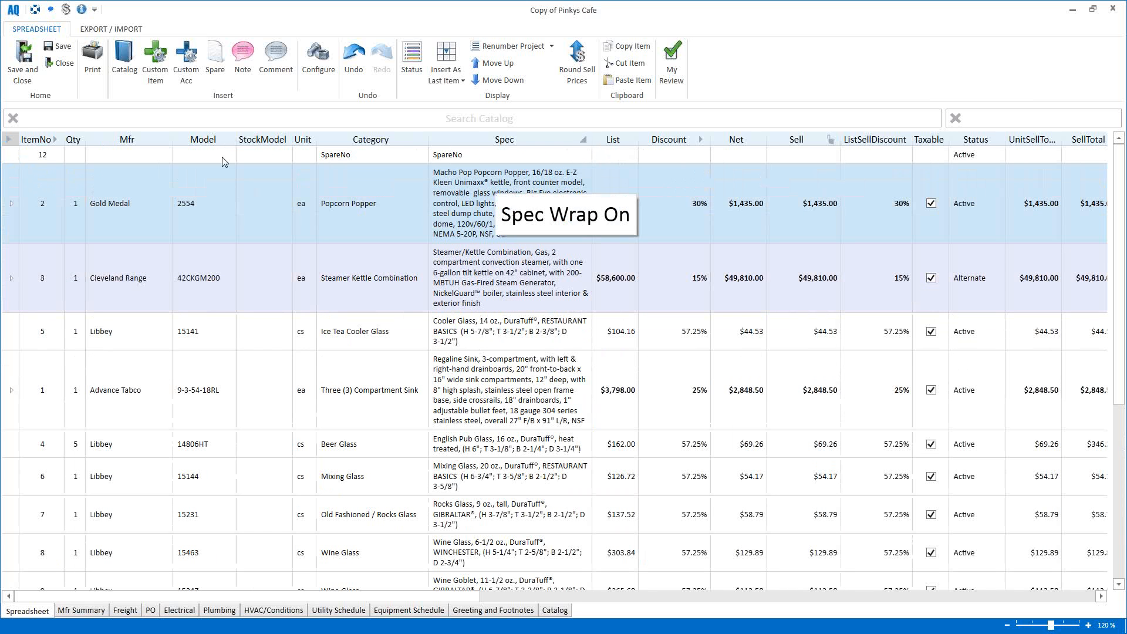
# Step: Expand all item groups and confirm sorting the whole project by item number
pyautogui.click(9, 139)
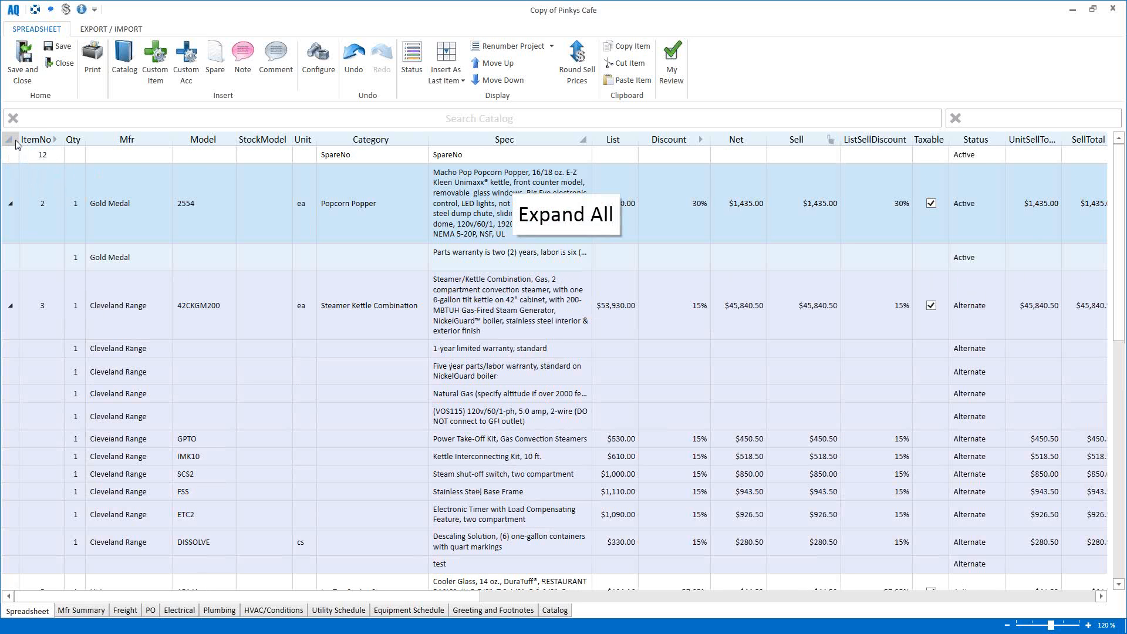
pyautogui.click(55, 142)
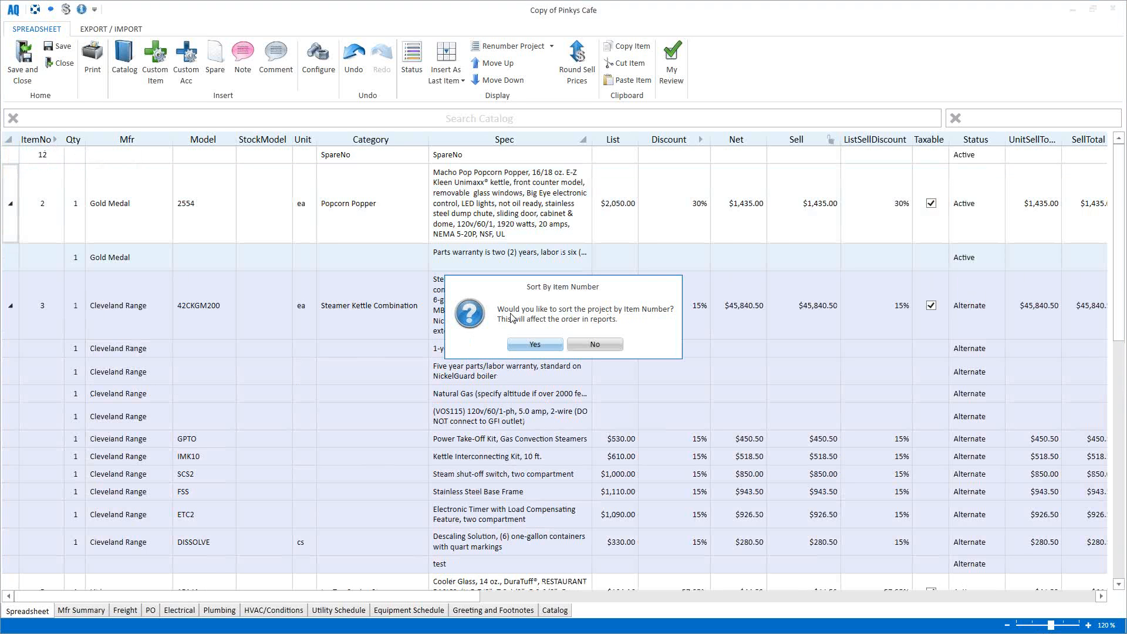
pyautogui.click(541, 347)
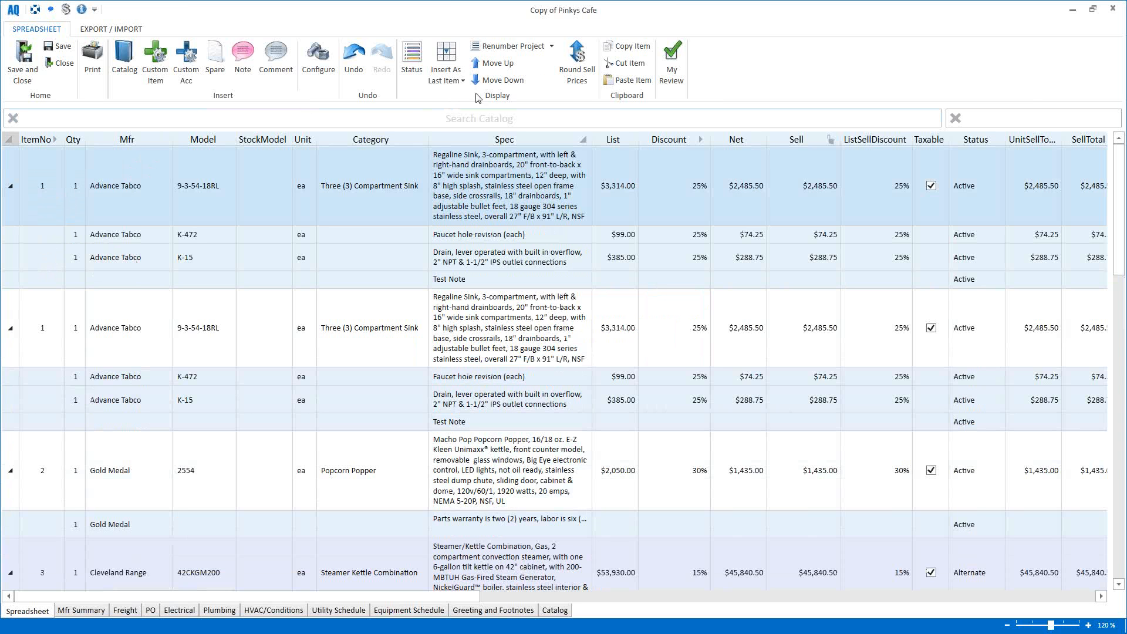
pyautogui.click(521, 47)
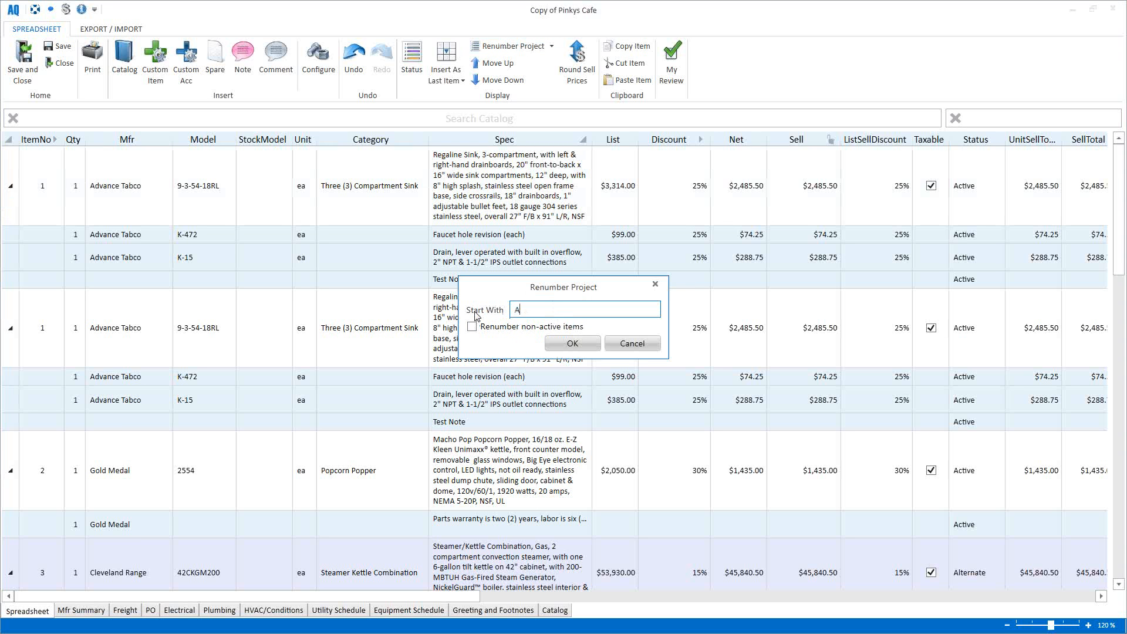
pyautogui.write('A1')
pyautogui.click(572, 343)
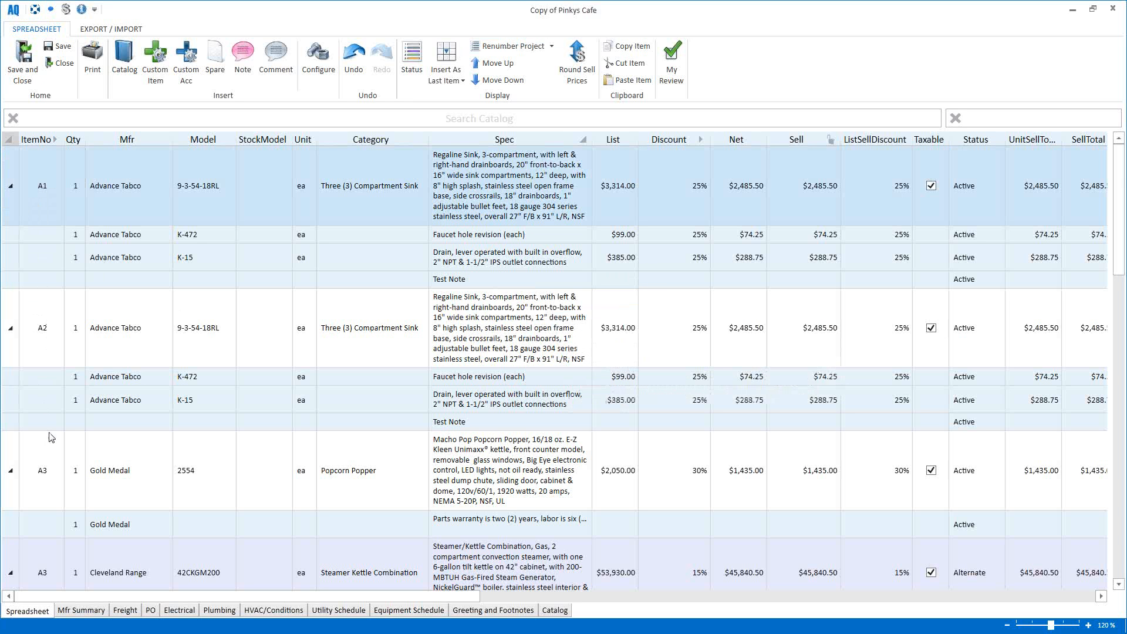
pyautogui.scroll(-1, 53, 336)
pyautogui.scroll(-2, 51, 352)
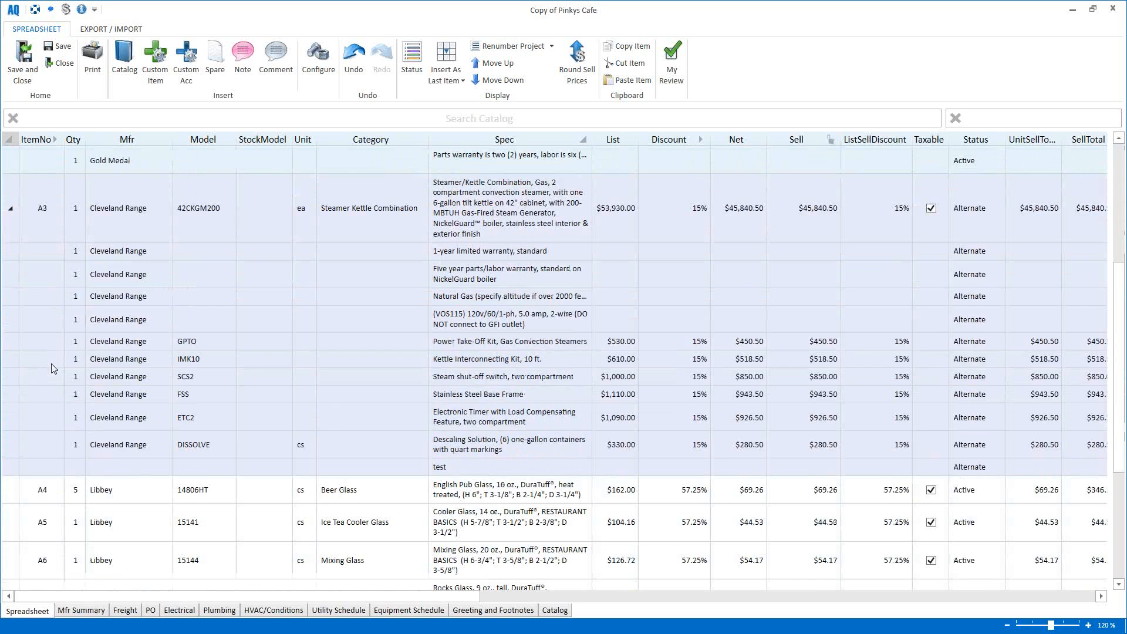
pyautogui.scroll(3, 51, 356)
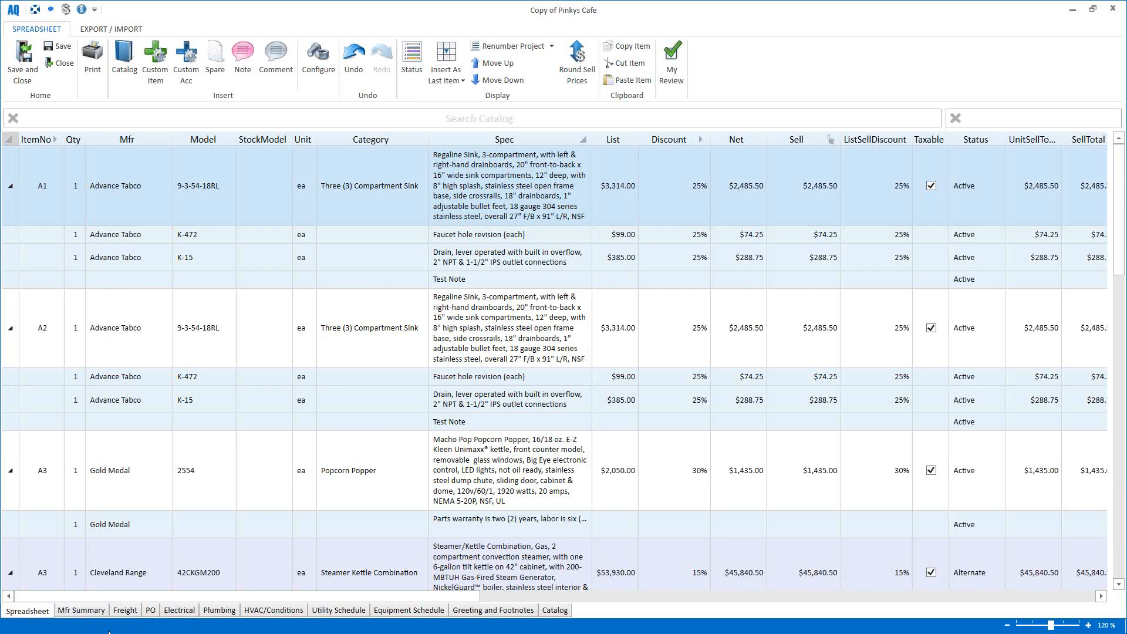
# Step: Open the Manufacturer Summary and change Advance Tabco's discount to 30%
pyautogui.click(81, 612)
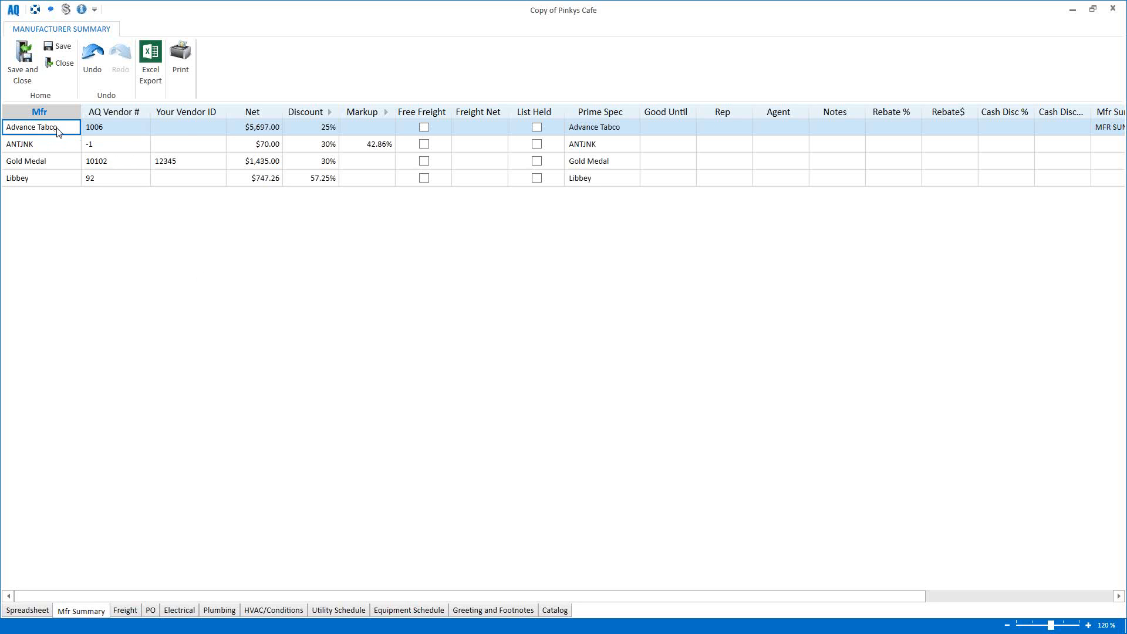
pyautogui.moveTo(58, 134)
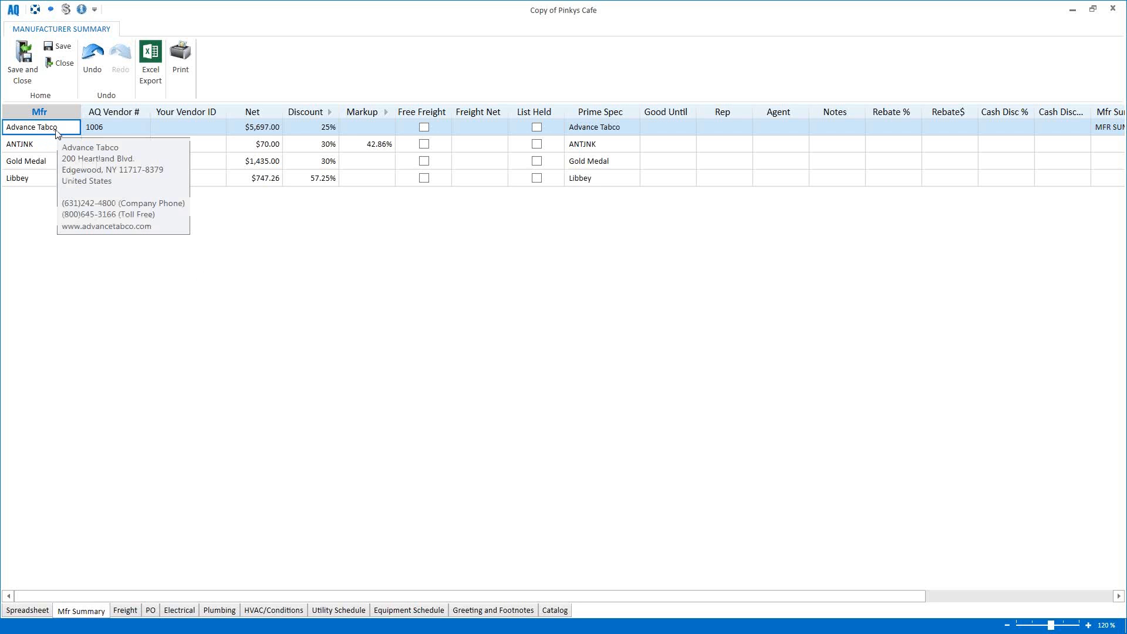
pyautogui.click(300, 131)
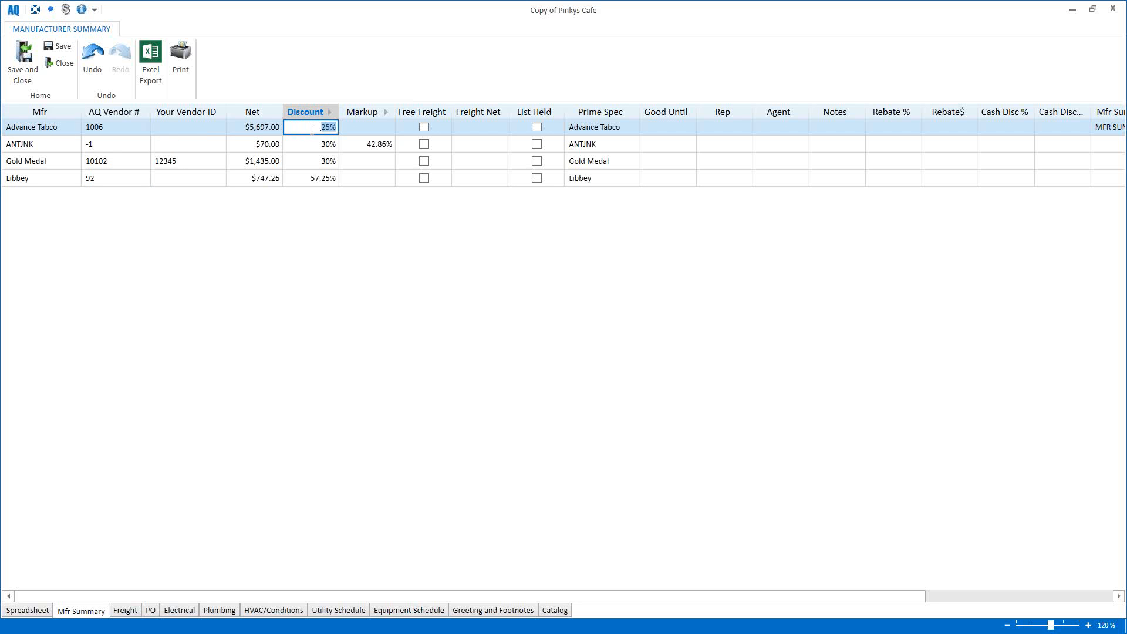
pyautogui.write('30')
pyautogui.press('Return')
# Step: Step through Advance Tabco's markup and Good Until date, leaving the date blank
pyautogui.moveTo(44, 134)
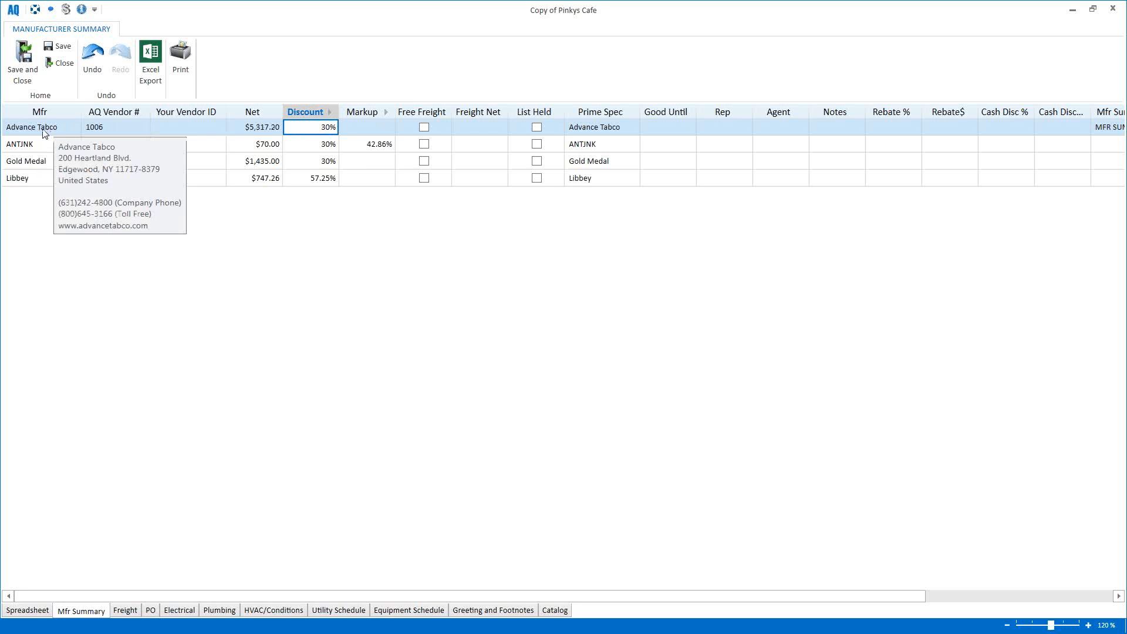
pyautogui.click(356, 133)
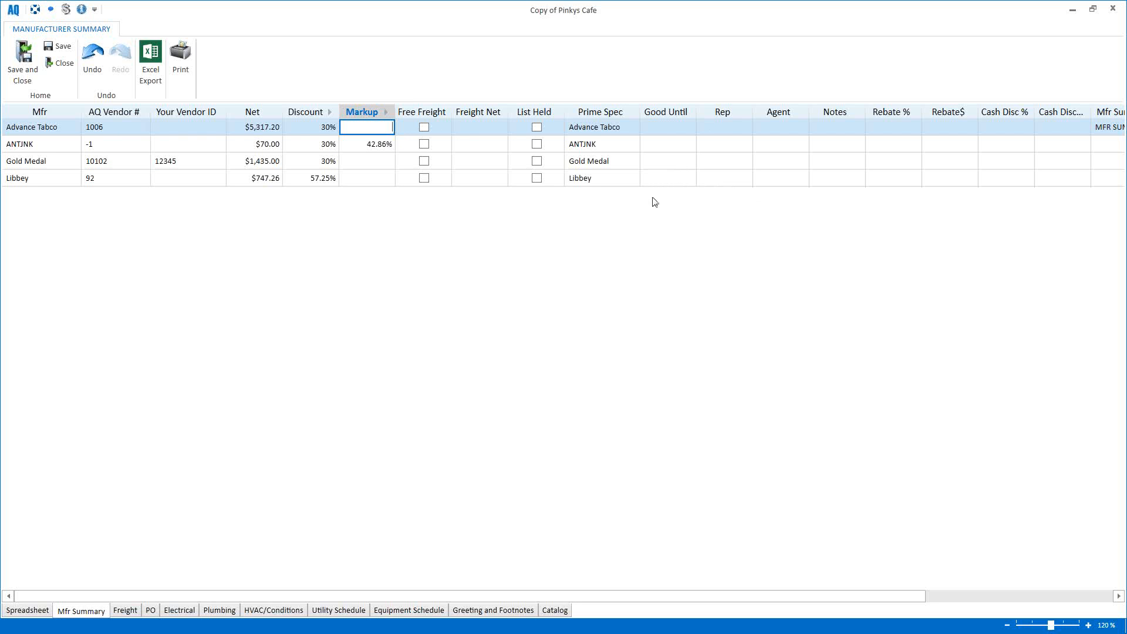
pyautogui.click(664, 130)
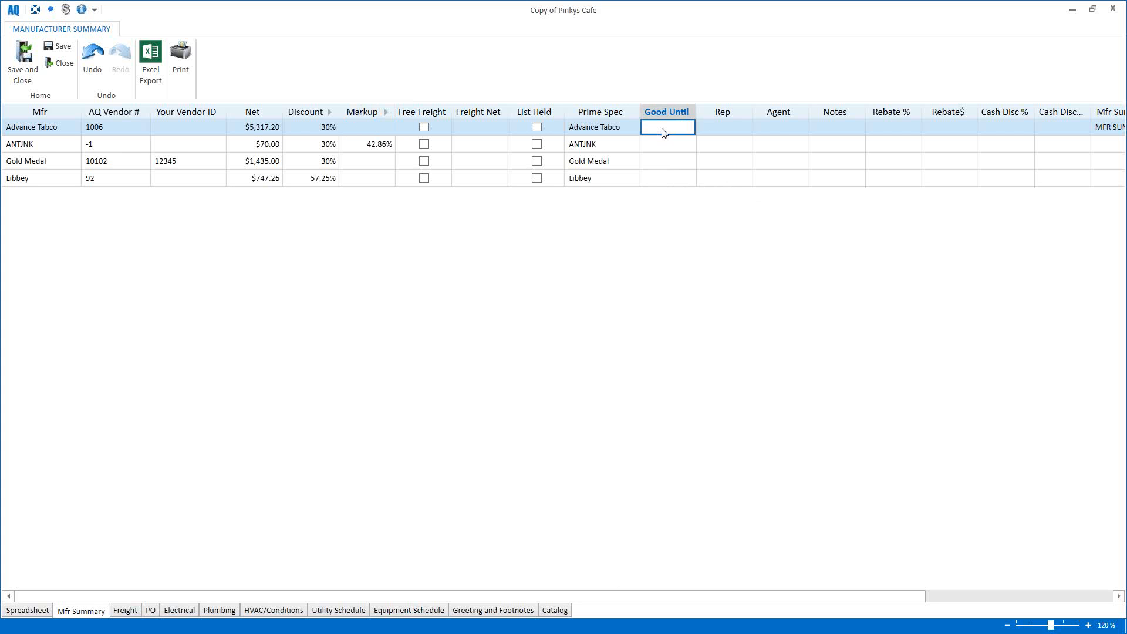
pyautogui.click(689, 127)
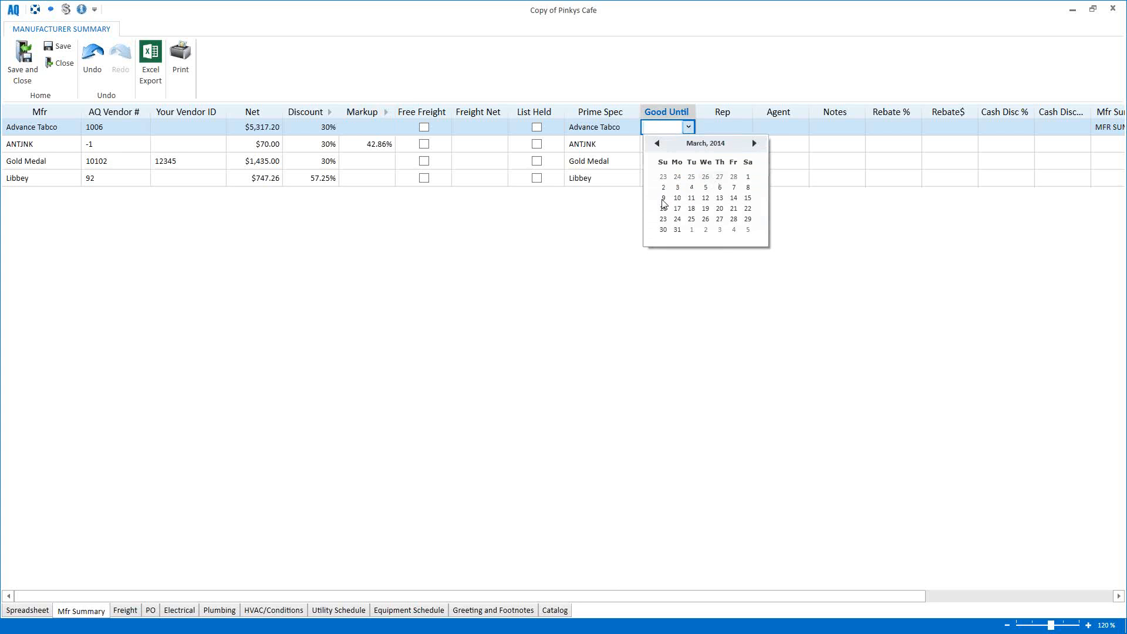
pyautogui.click(733, 299)
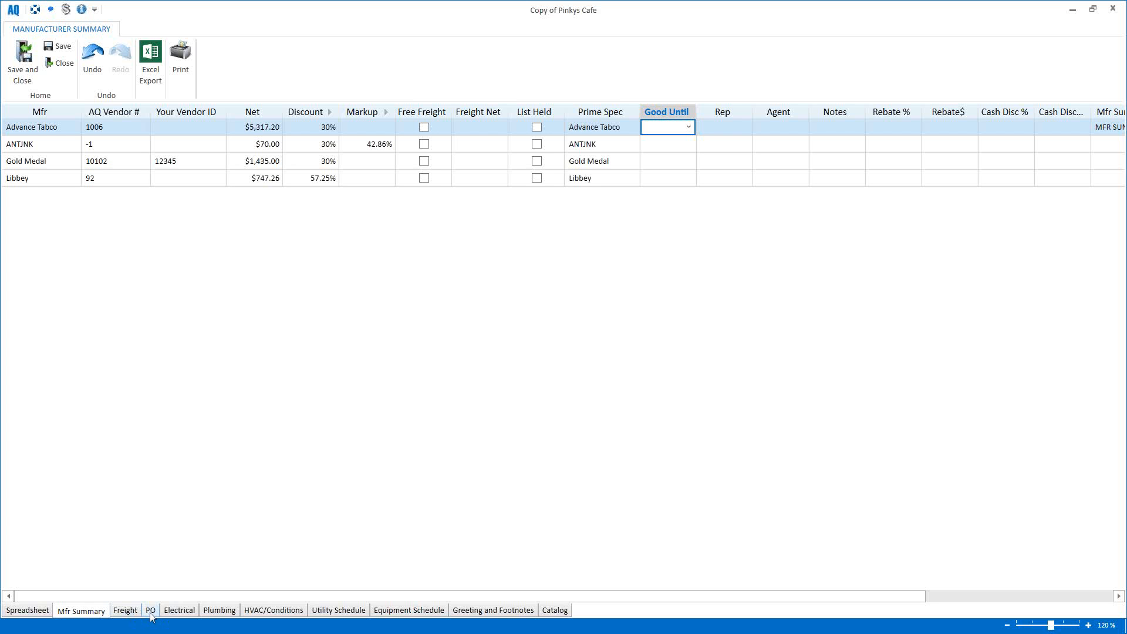
# Step: View the Electrical sheet, then the Equipment Schedule listing items A1–A13
pyautogui.click(187, 611)
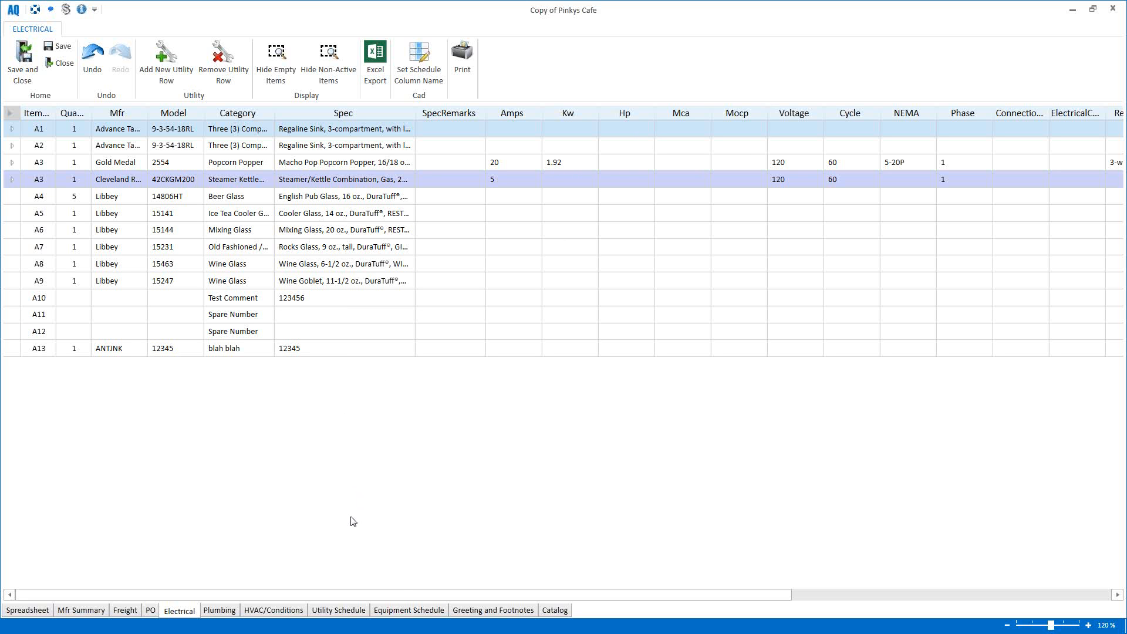
pyautogui.click(403, 611)
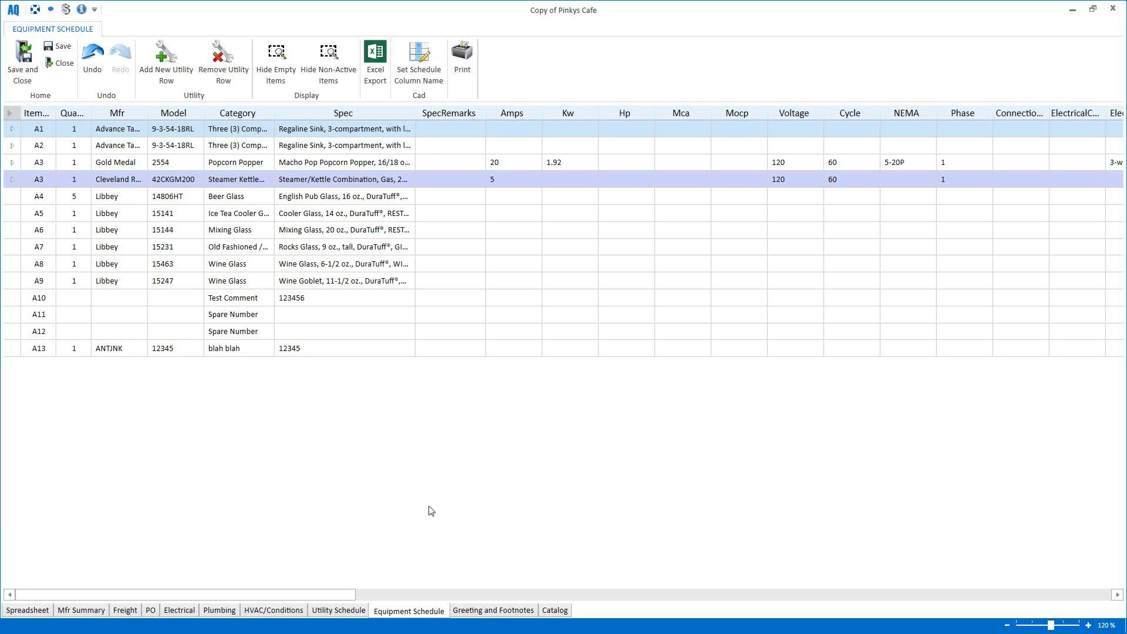
# Step: Insert the shared Plumbing text into the greeting and select it
pyautogui.click(492, 612)
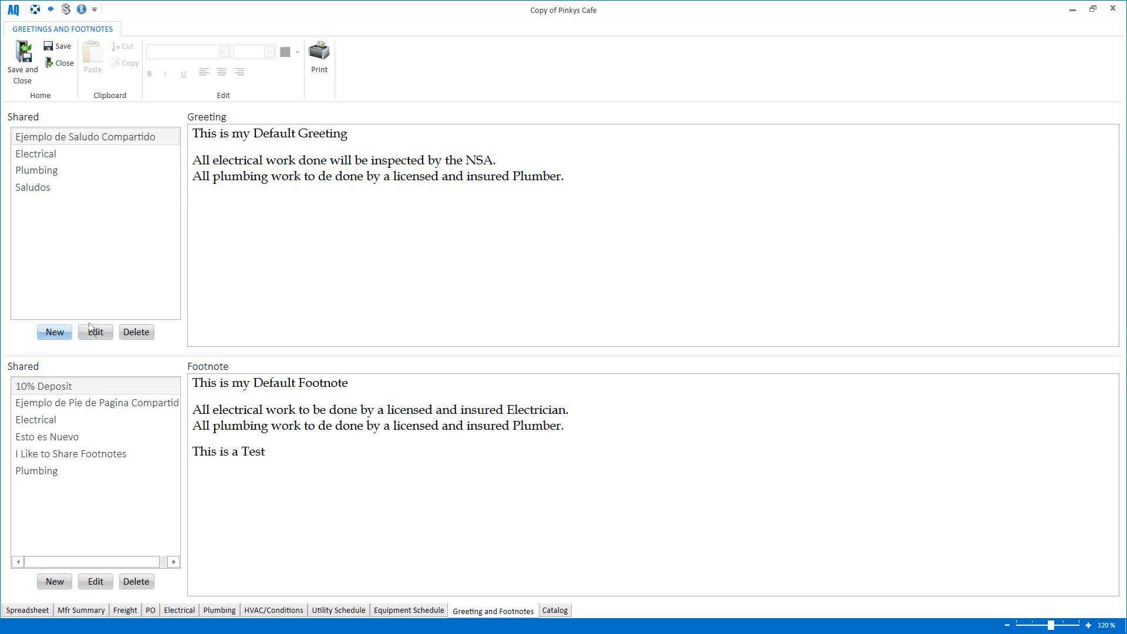
pyautogui.doubleClick(40, 176)
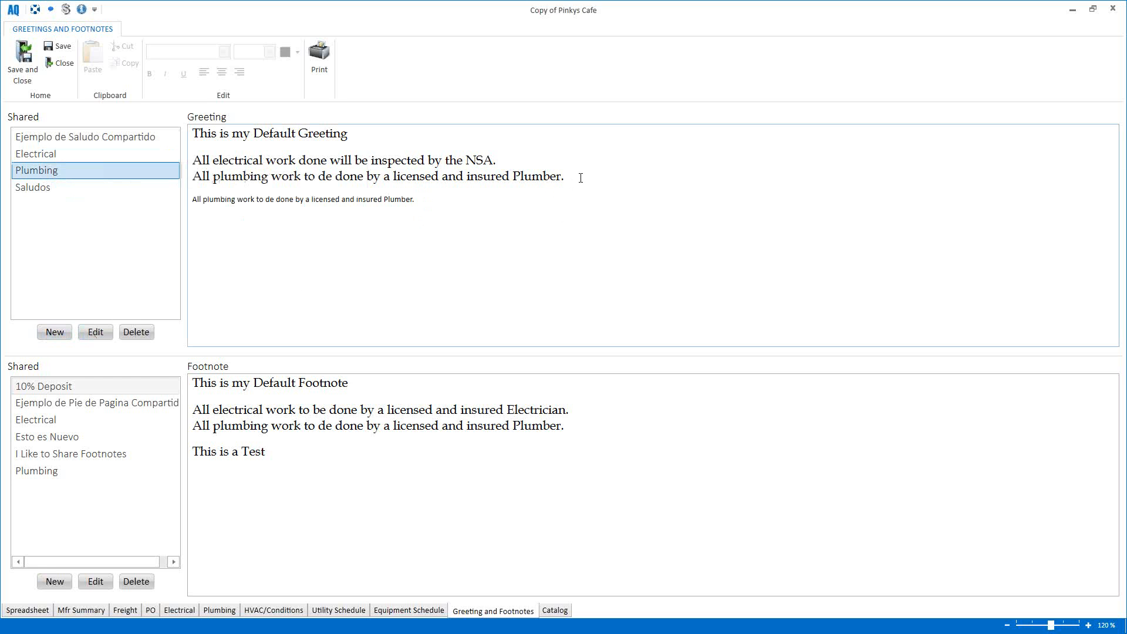
pyautogui.moveTo(581, 177); pyautogui.dragTo(193, 133)
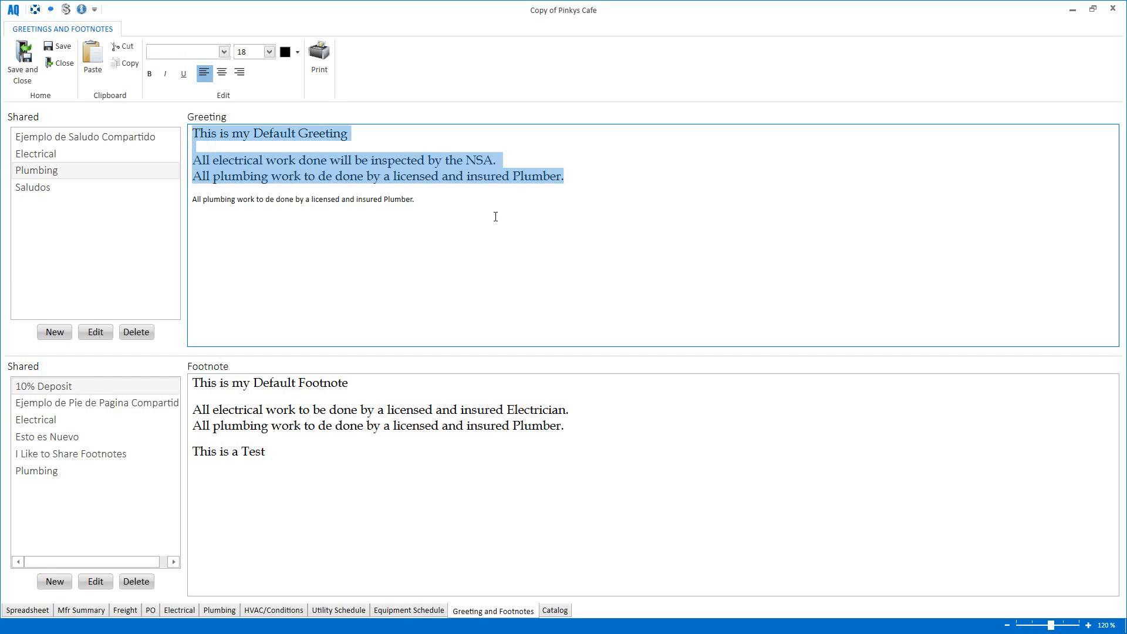
# Step: Add the shared Plumbing footnote followed by a new line reading 'TEST 123456'
pyautogui.click(491, 249)
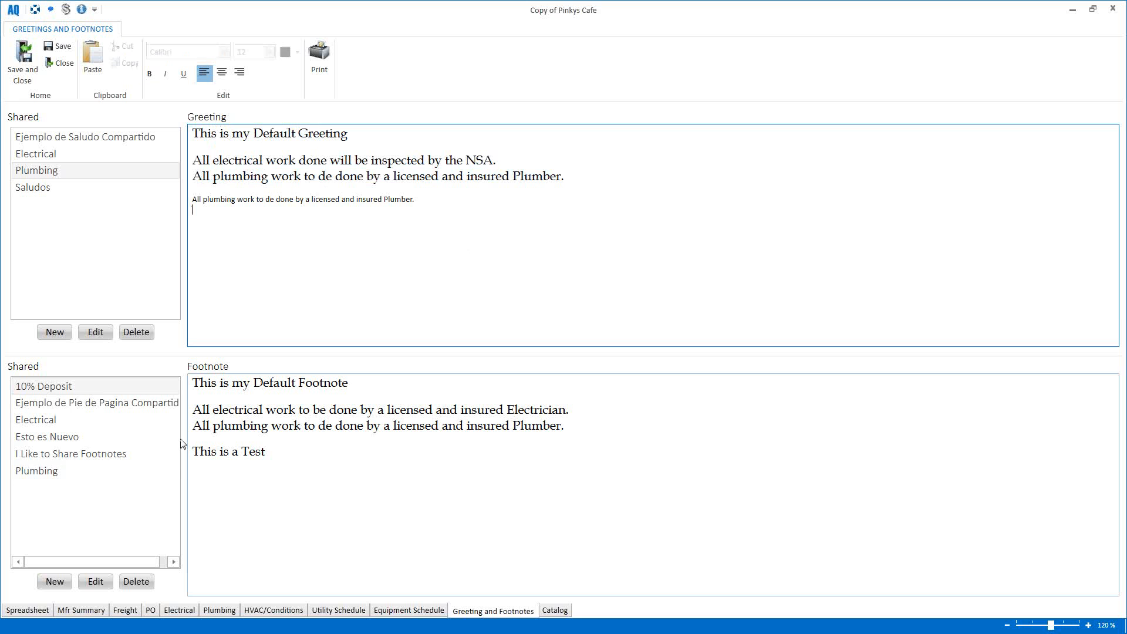
pyautogui.doubleClick(43, 474)
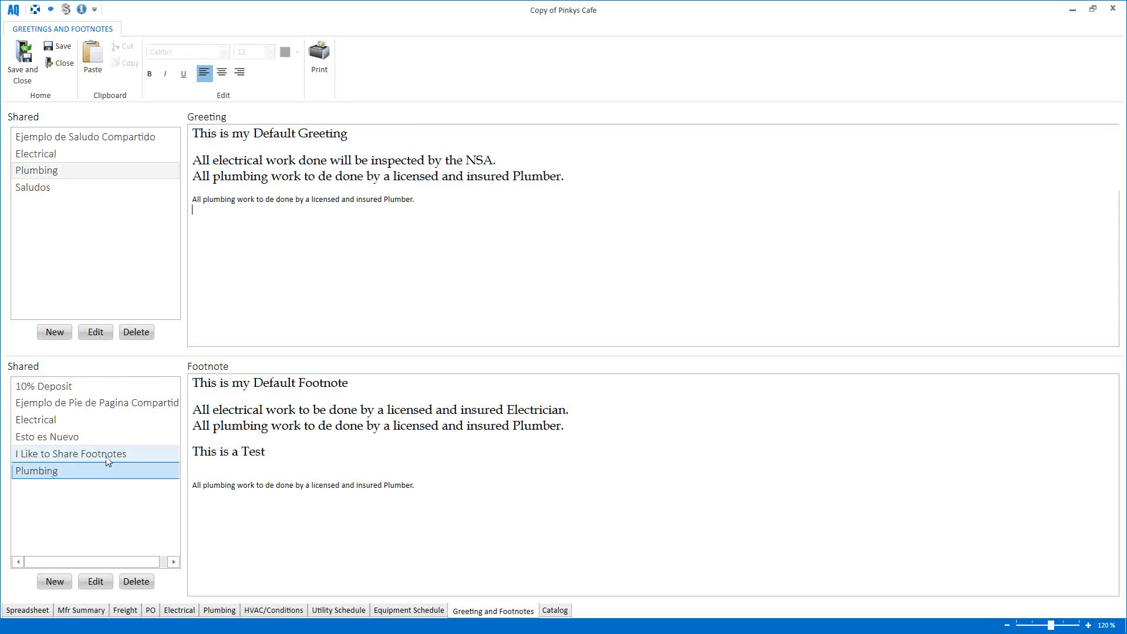
pyautogui.click(446, 490)
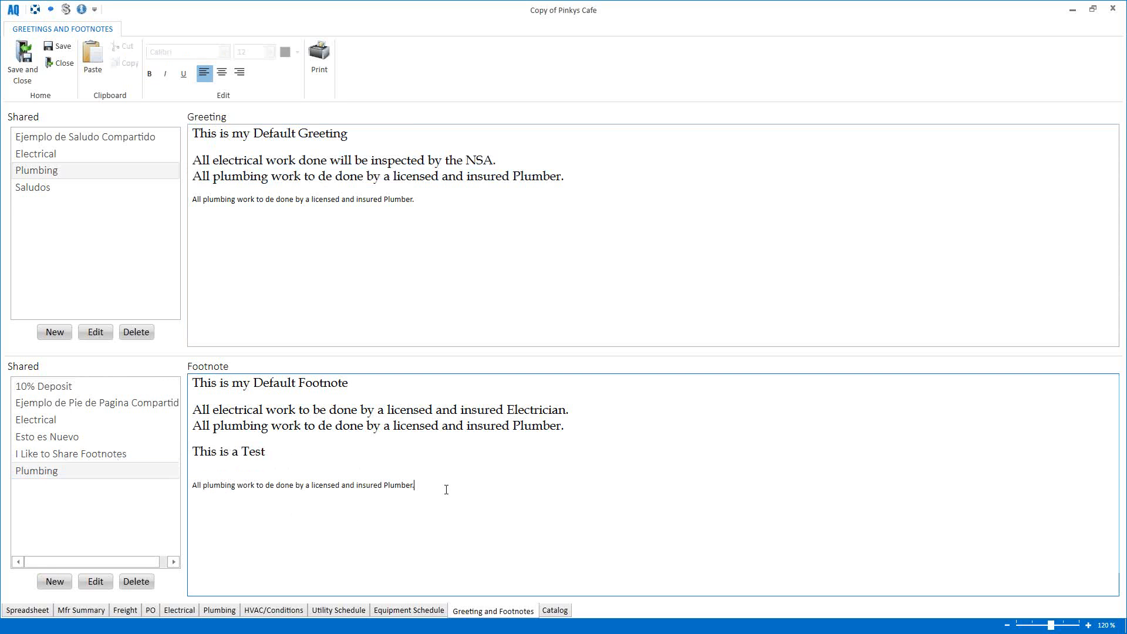
pyautogui.press('Return')
pyautogui.write('TEST 123456')
# Step: Return to the item spreadsheet and cancel the My Review feedback form without sending
pyautogui.click(28, 611)
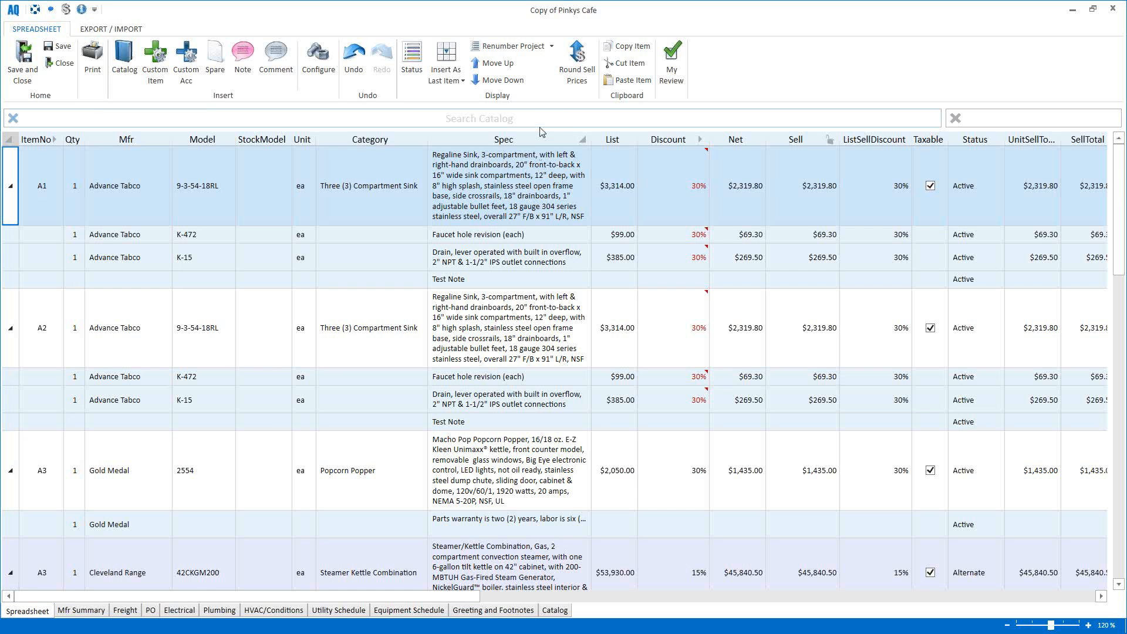
pyautogui.click(673, 72)
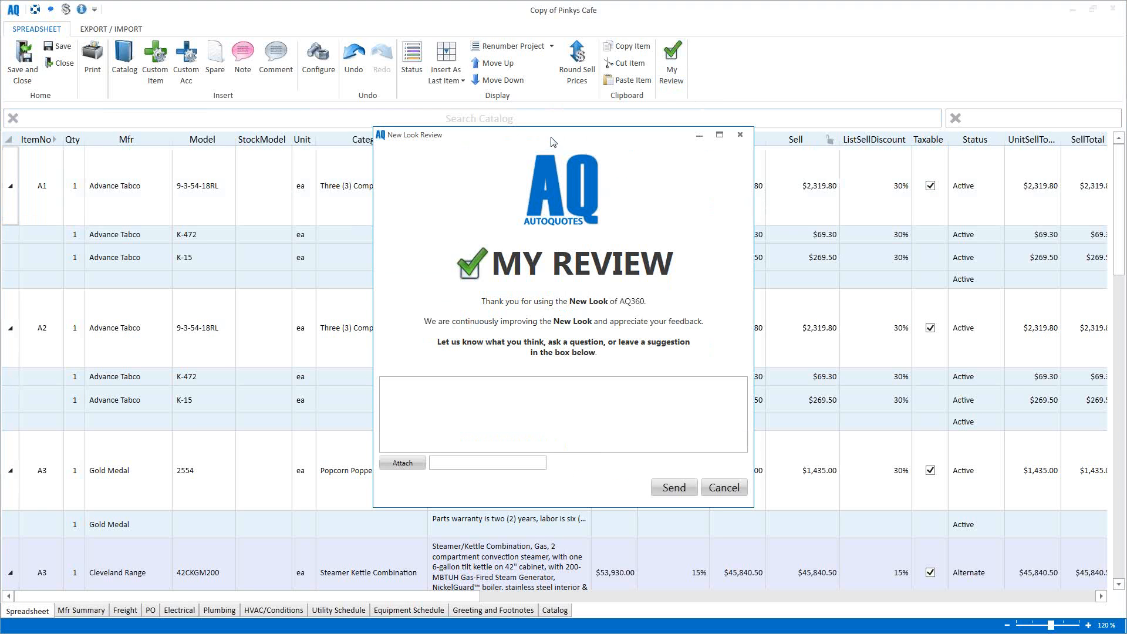
pyautogui.moveTo(553, 141); pyautogui.dragTo(516, 151)
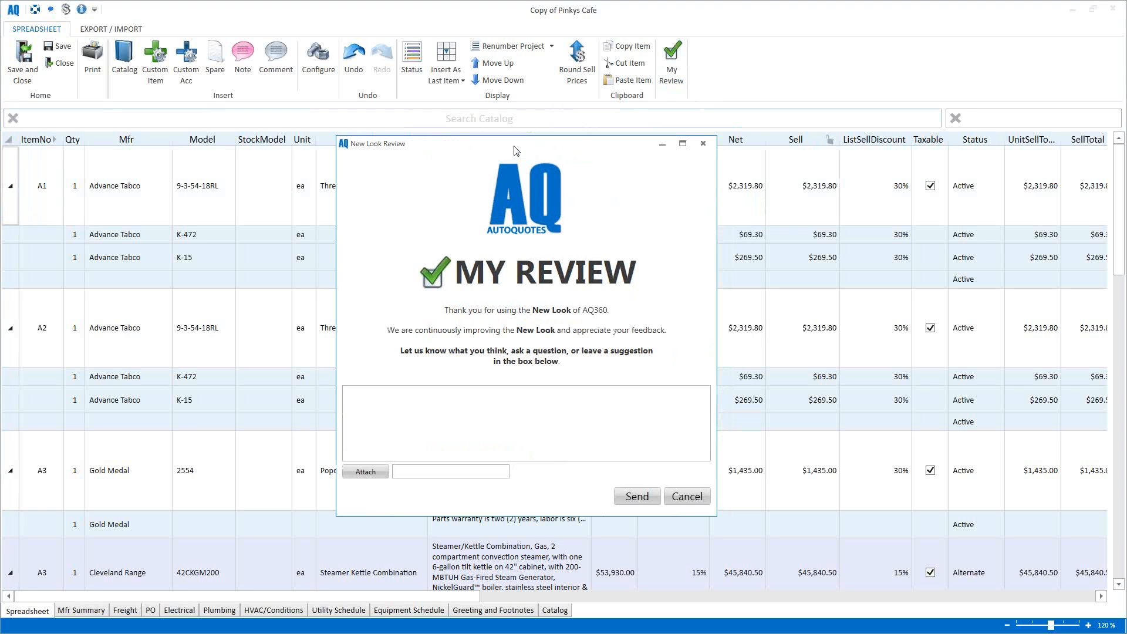
pyautogui.click(489, 406)
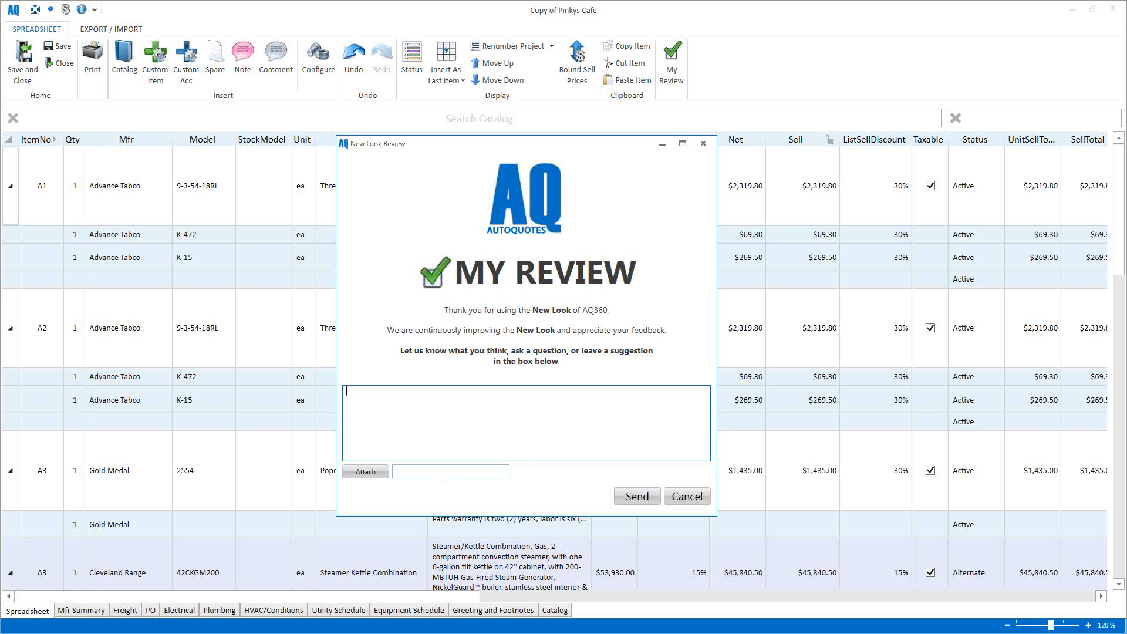
pyautogui.click(677, 498)
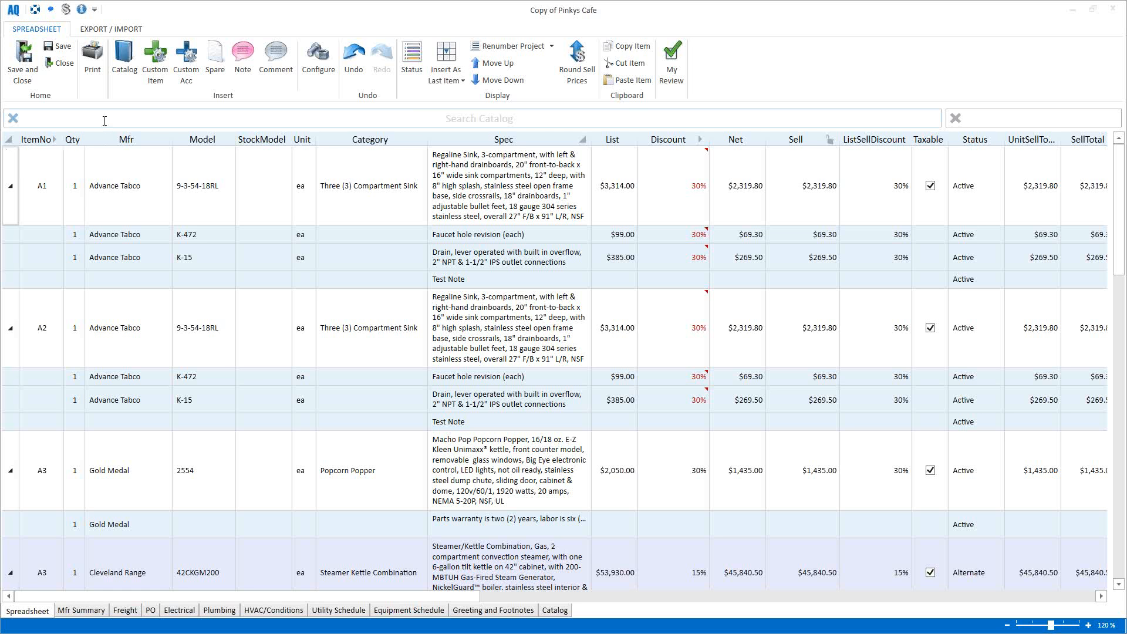
# Step: Search the catalog for 'libbey' and add glasses 09246/07, 09248/07 and 09249/06 to the project
pyautogui.click(104, 121)
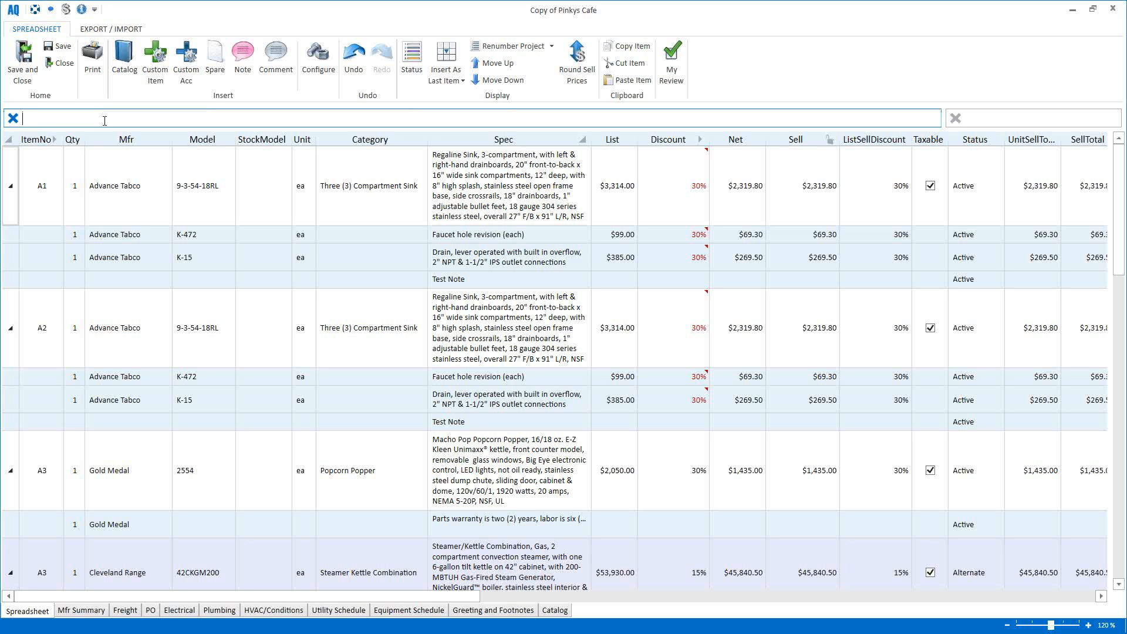
pyautogui.write('libbey')
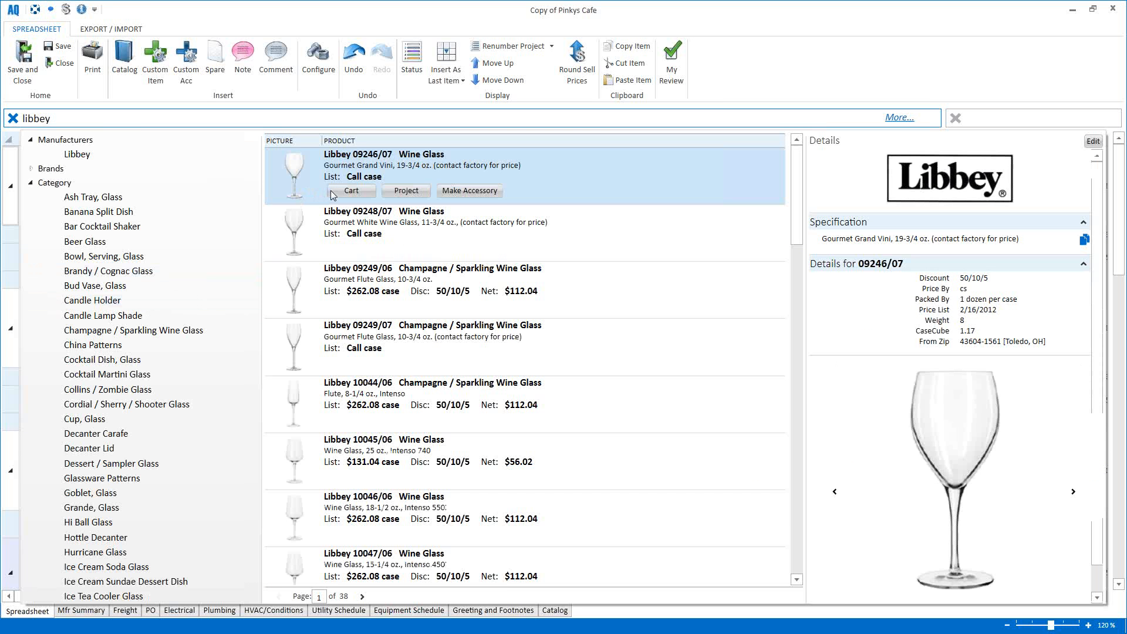
pyautogui.click(332, 194)
pyautogui.click(345, 251)
pyautogui.click(342, 308)
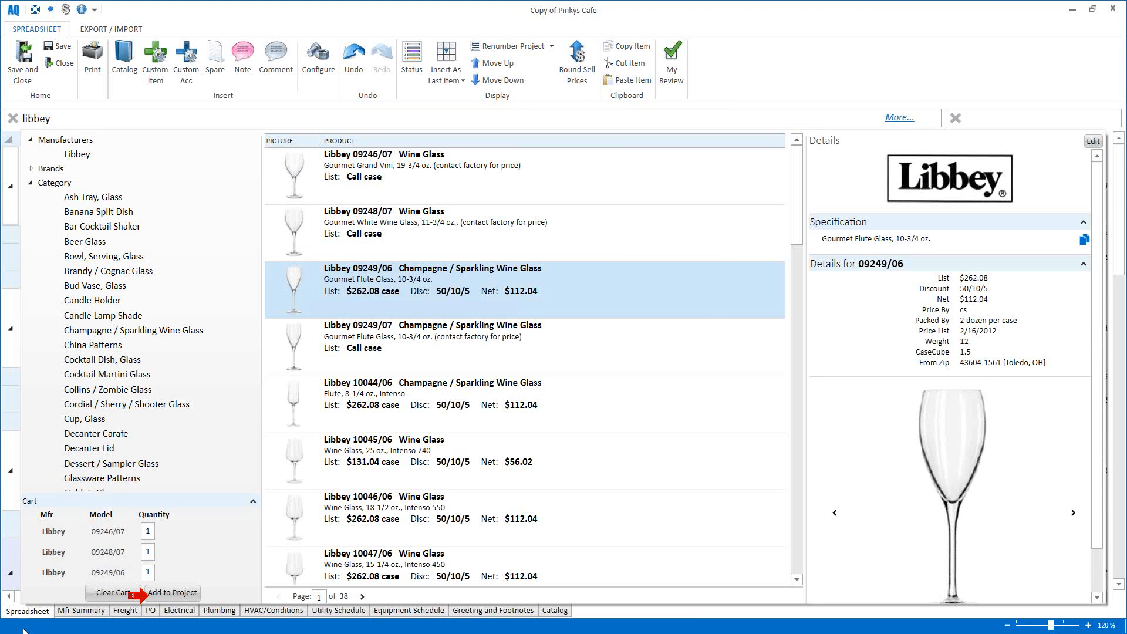
pyautogui.click(172, 593)
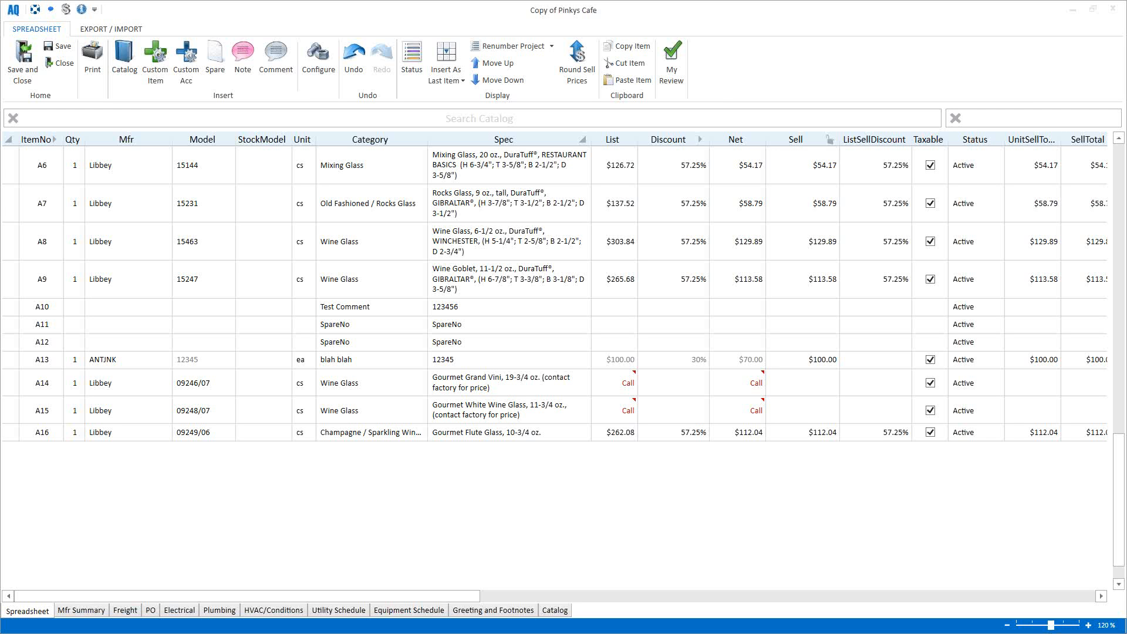
# Step: Select the Cleveland Range A3 steamer item in the quote
pyautogui.click(167, 348)
pyautogui.scroll(10, 166, 352)
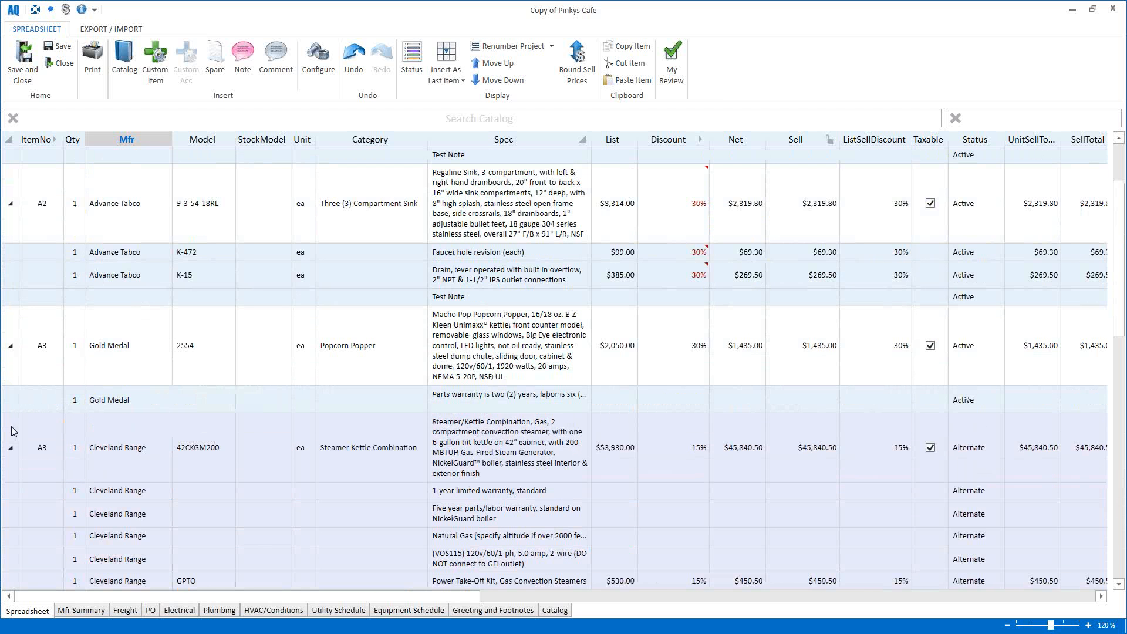
pyautogui.click(14, 432)
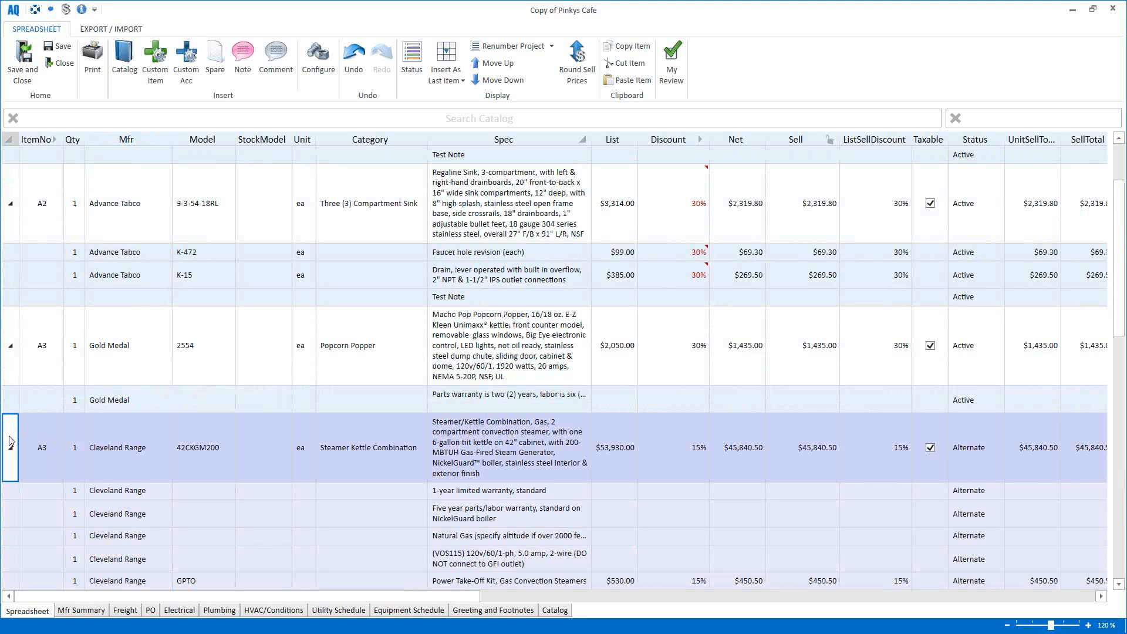
# Step: Search the catalog for 'hose' and attach the 3M 987654 water connector hose as an accessory
pyautogui.click(137, 119)
pyautogui.write('hose')
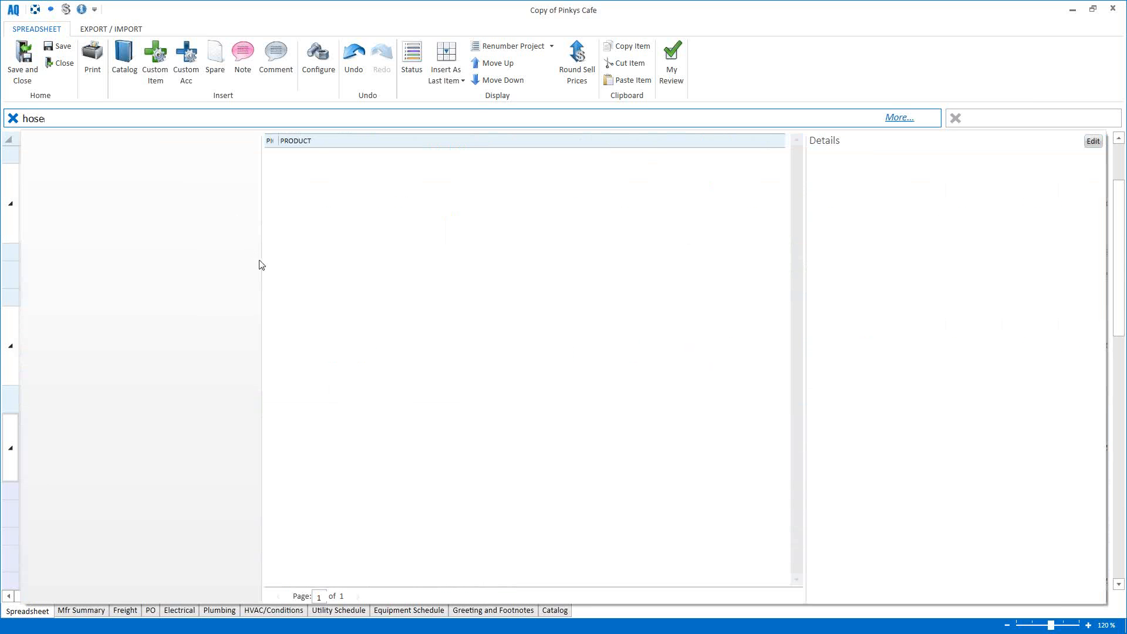
pyautogui.moveTo(305, 183)
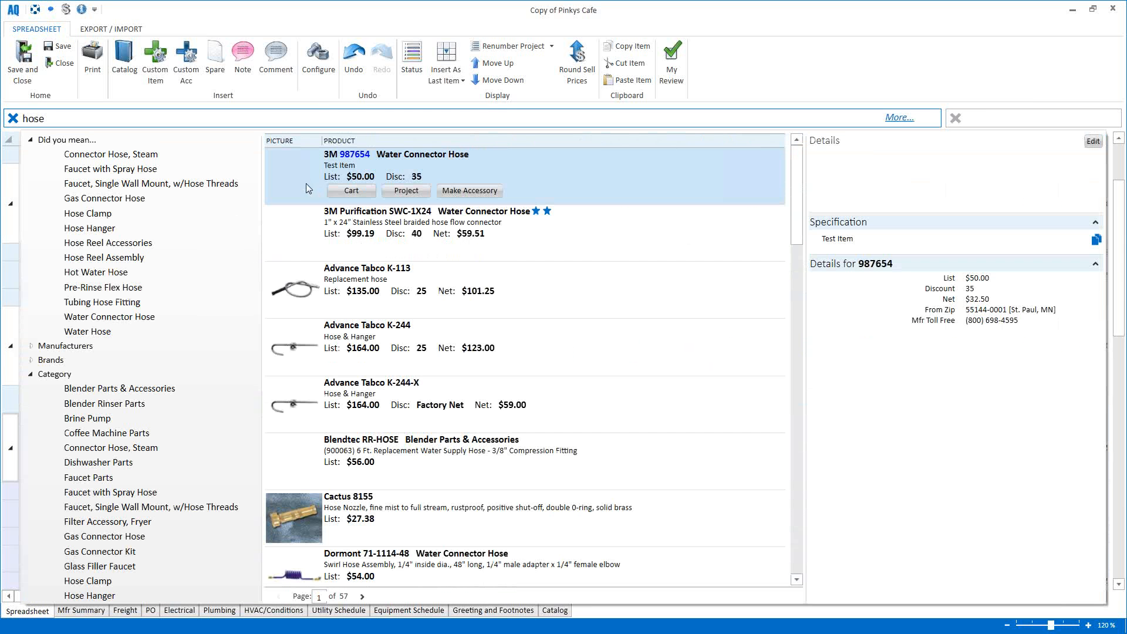
pyautogui.click(485, 191)
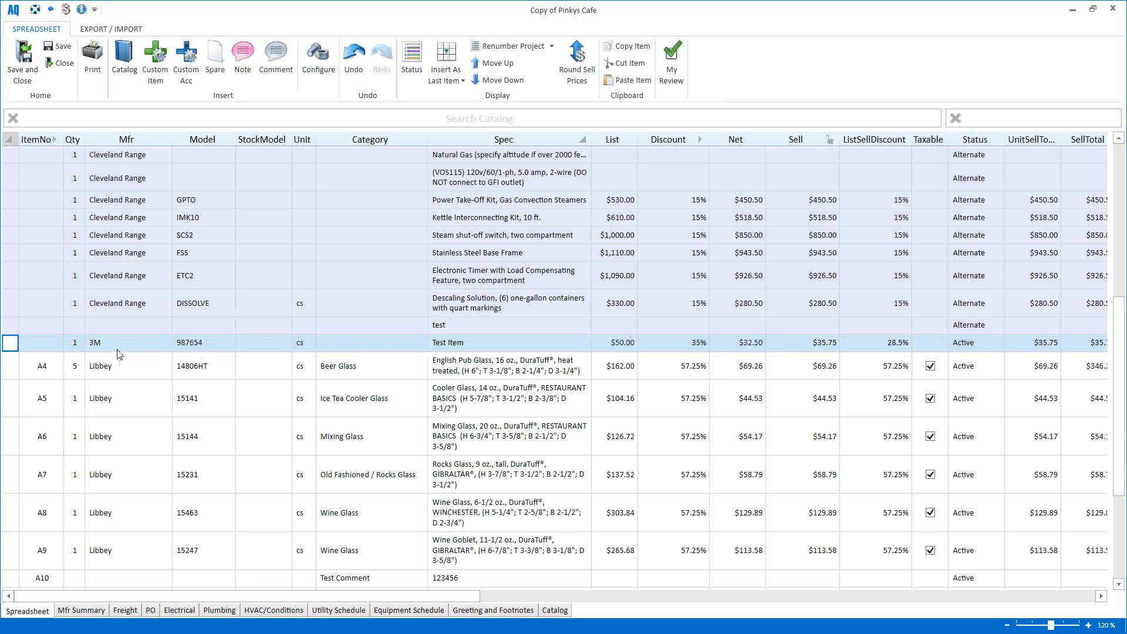
pyautogui.moveTo(121, 347)
pyautogui.scroll(3, 323, 280)
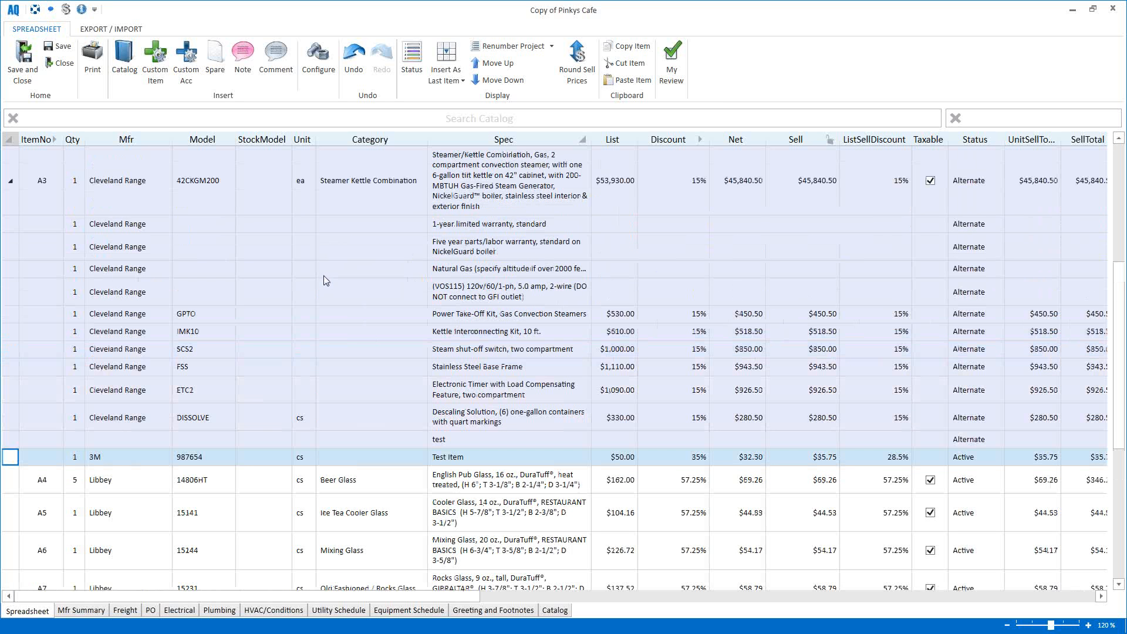
pyautogui.scroll(3, 323, 281)
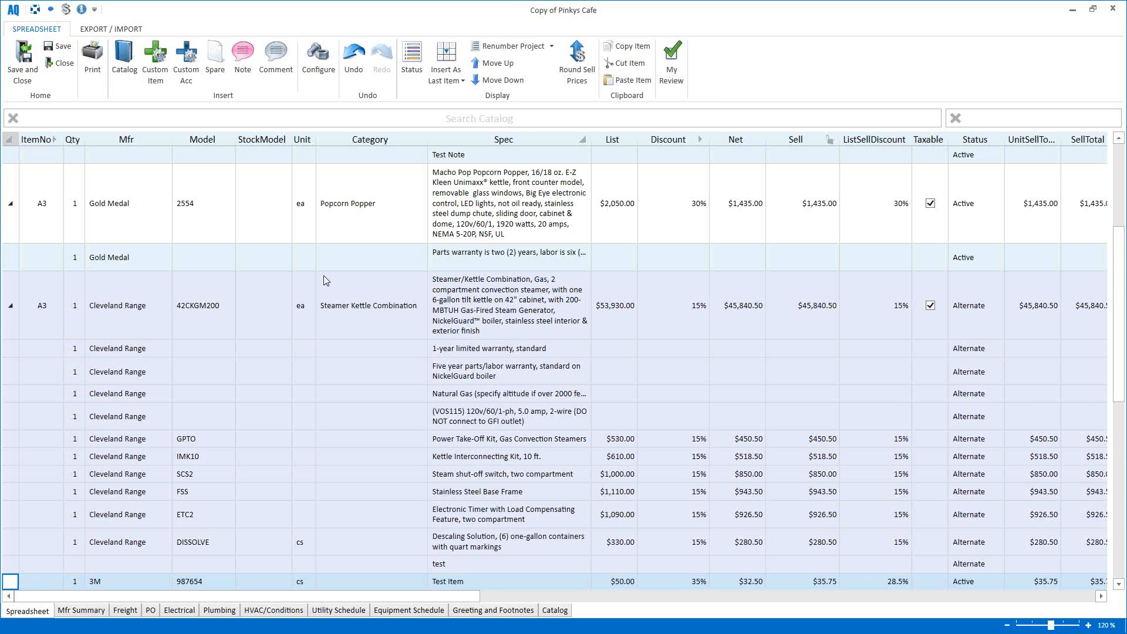
pyautogui.scroll(-6, 323, 280)
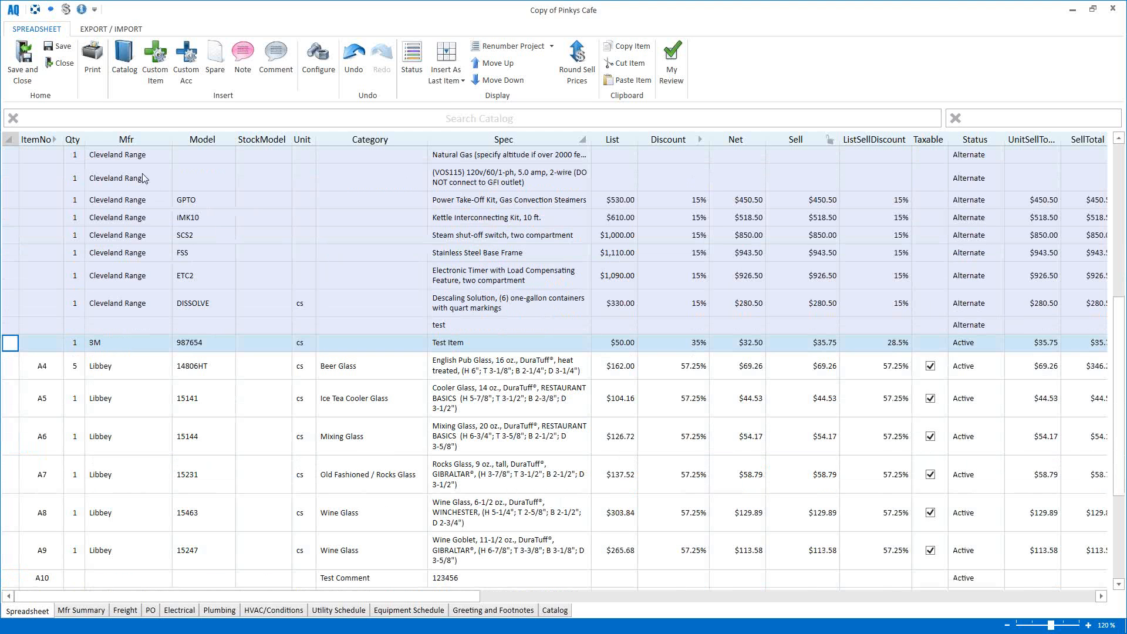
# Step: Search for 't-23' and add the Blodgett BLCT-23-23E, configured with default options, to the cart
pyautogui.click(113, 120)
pyautogui.write('t-23')
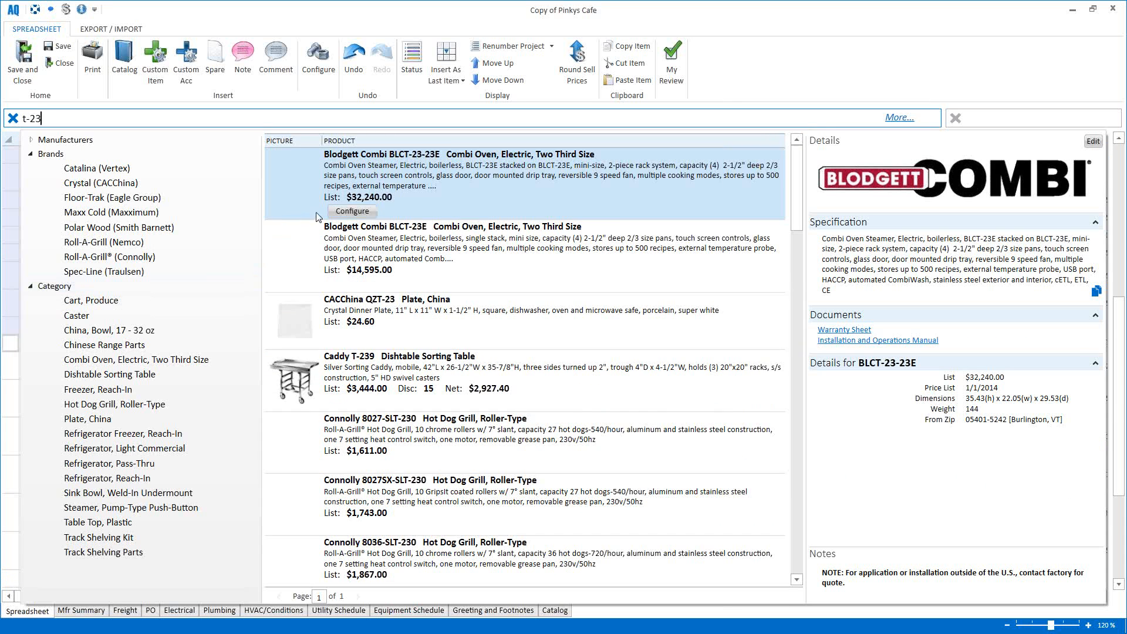
pyautogui.click(352, 211)
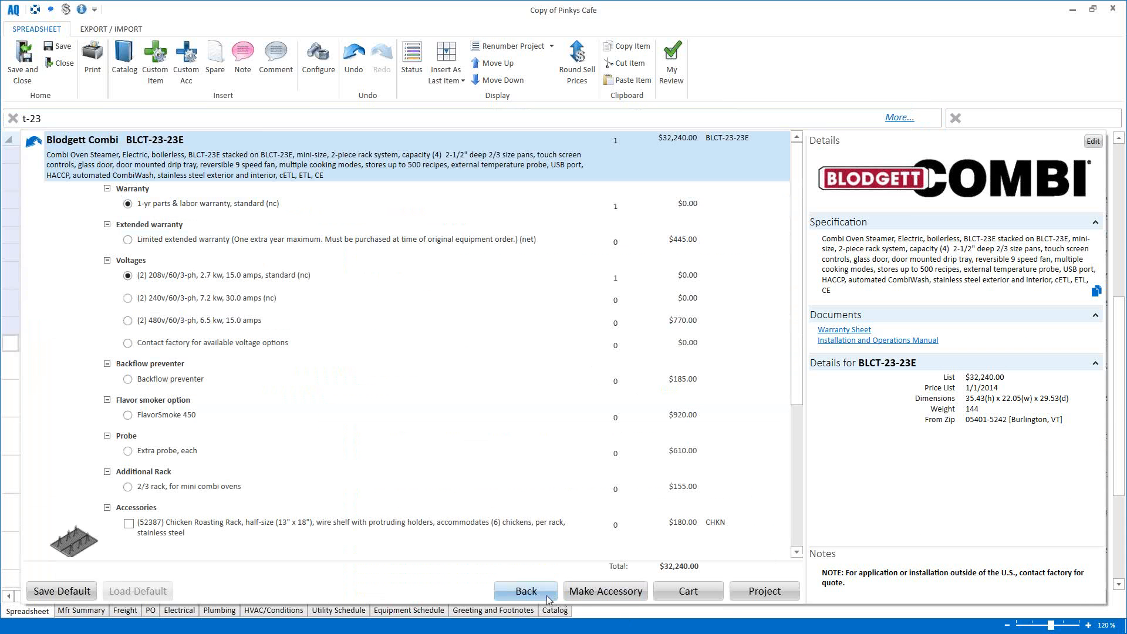
pyautogui.click(688, 593)
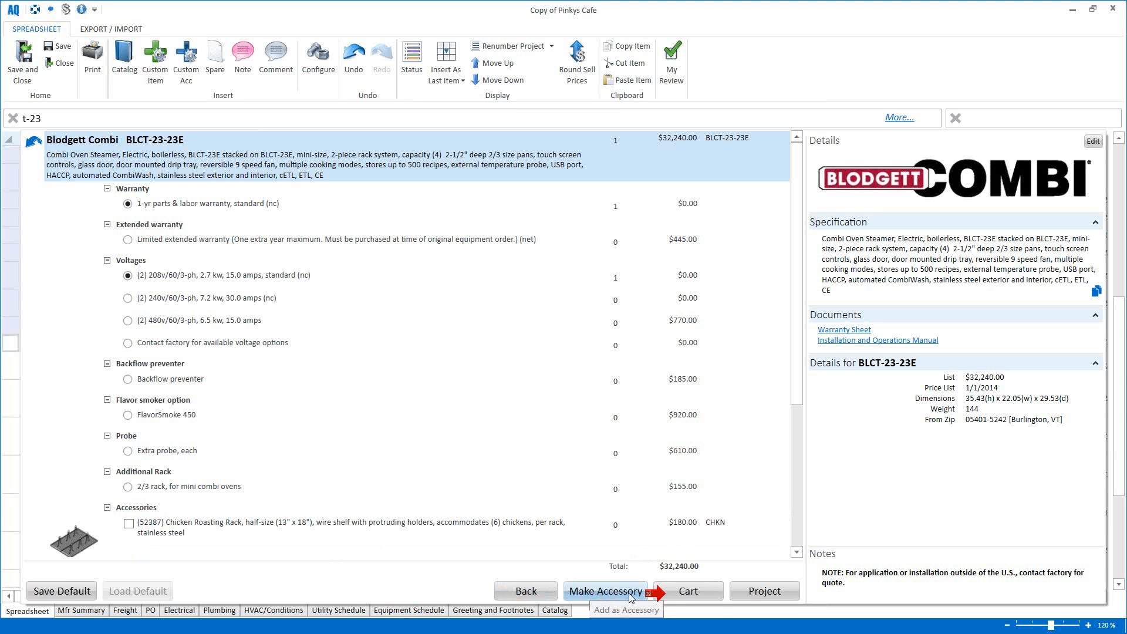
pyautogui.click(687, 591)
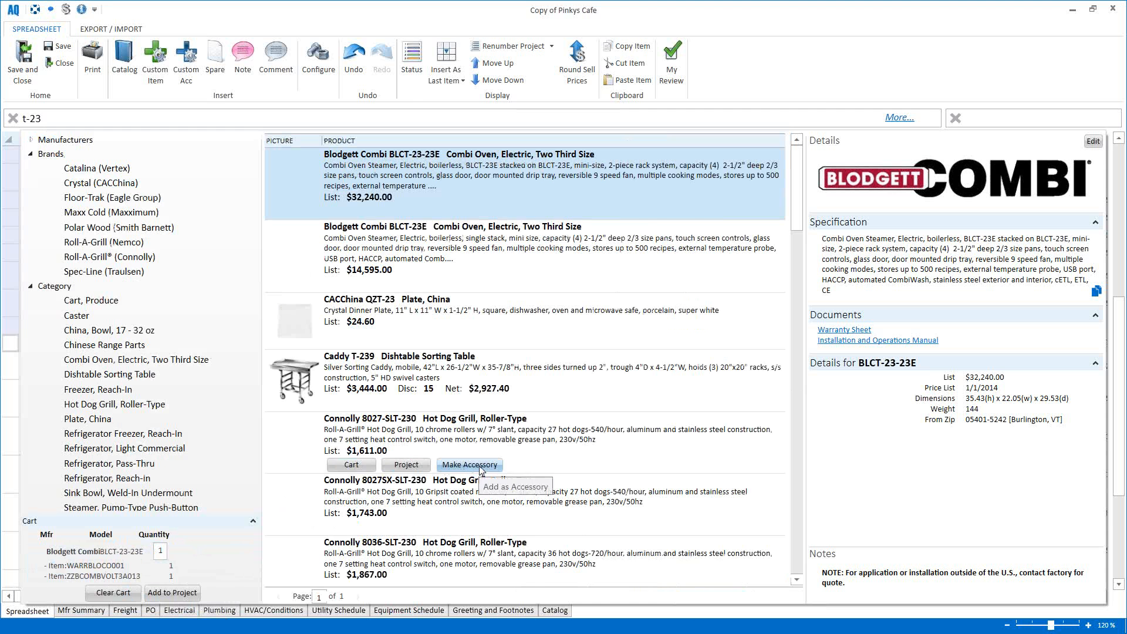
# Step: Add the Connolly 8027-SLT-230 grill as an accessory, leaving manufacturer discounts unset
pyautogui.click(480, 465)
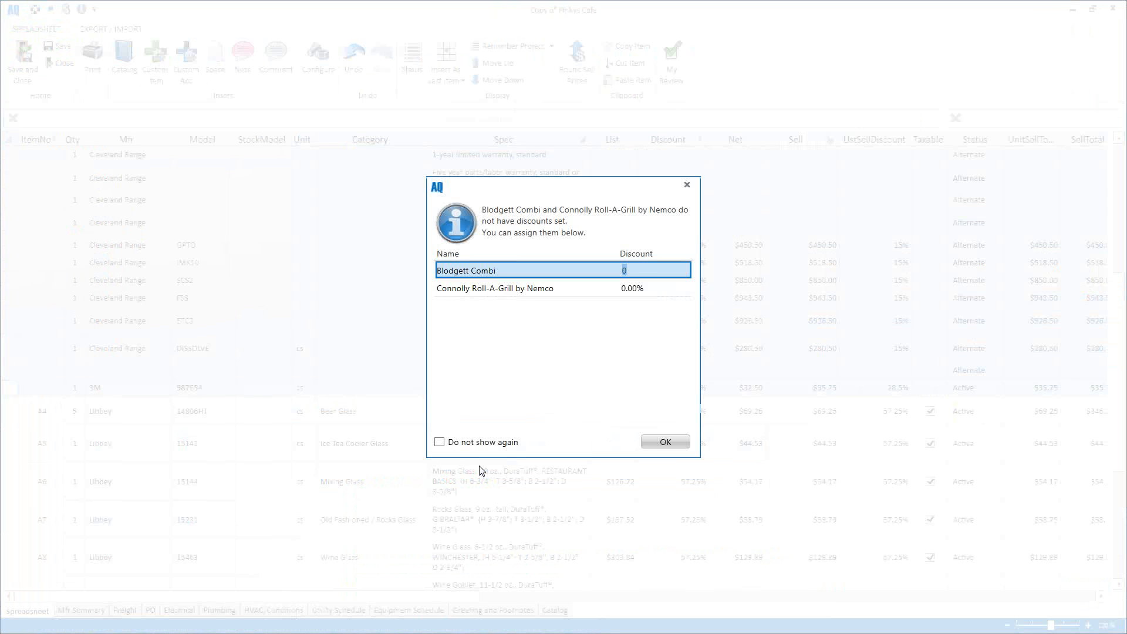
pyautogui.click(654, 440)
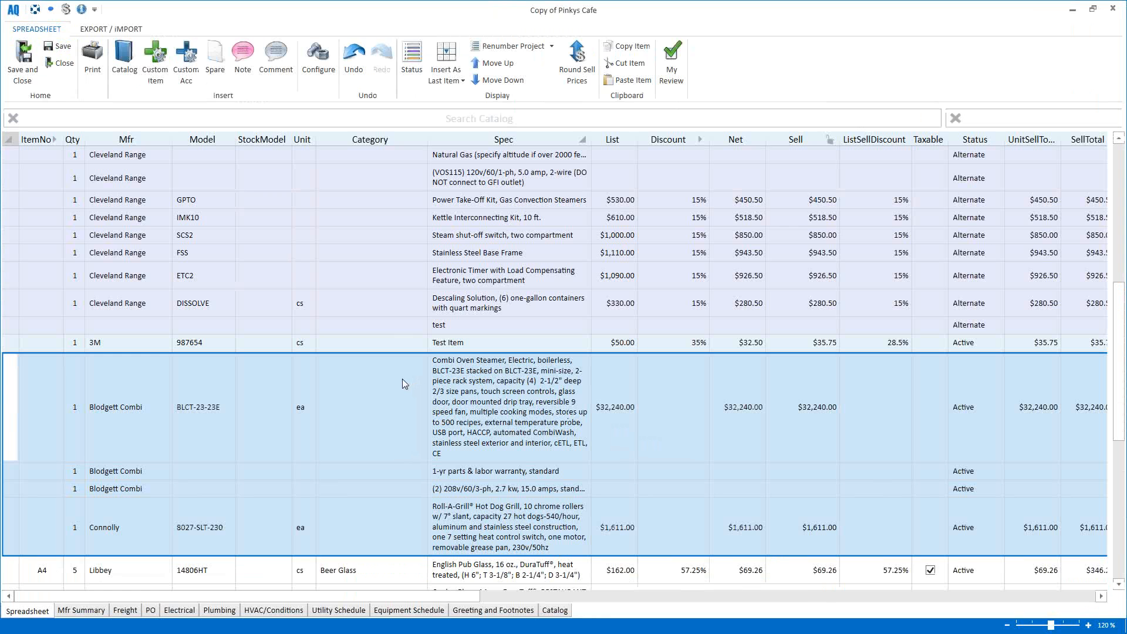
pyautogui.scroll(8, 299, 330)
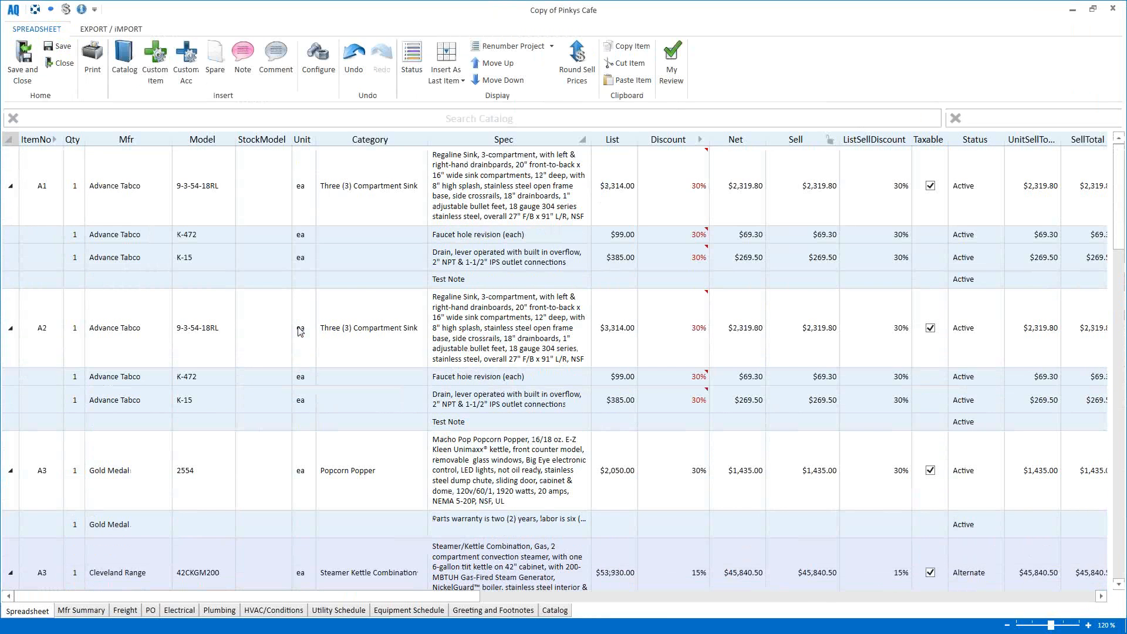
# Step: Renumber all project items starting at 1, including non-active items
pyautogui.click(512, 47)
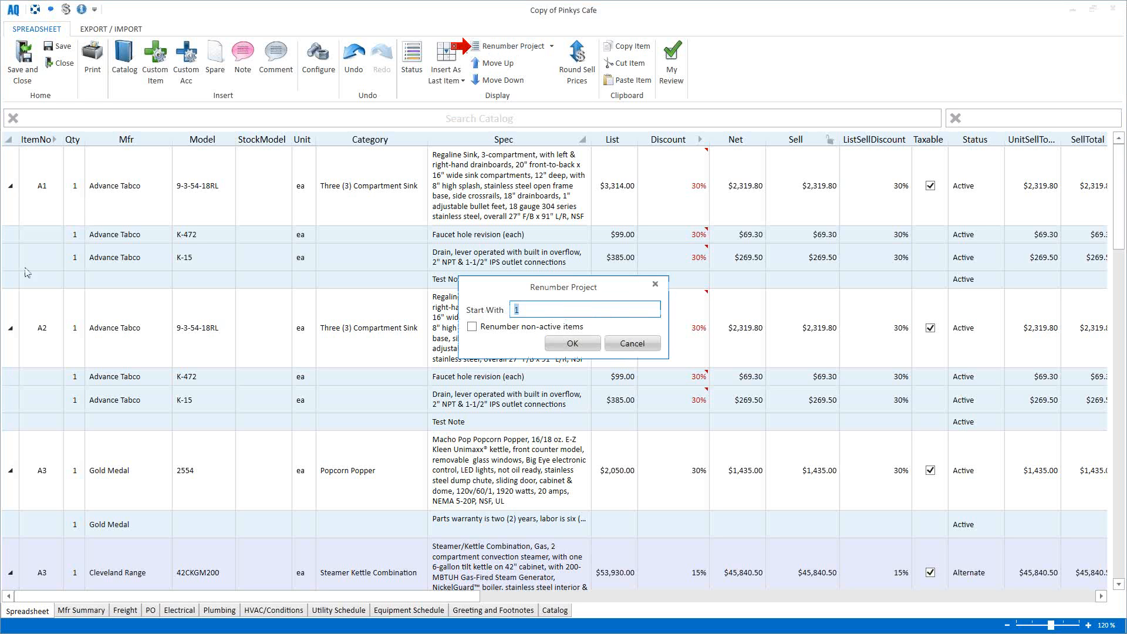
pyautogui.click(548, 311)
pyautogui.click(472, 327)
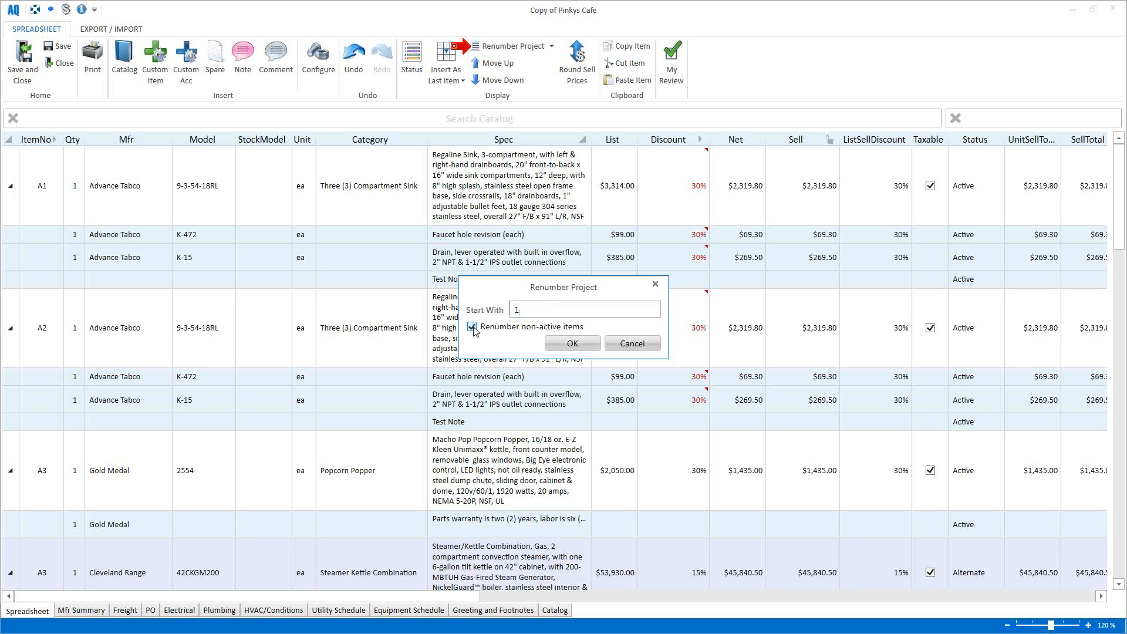
pyautogui.click(560, 345)
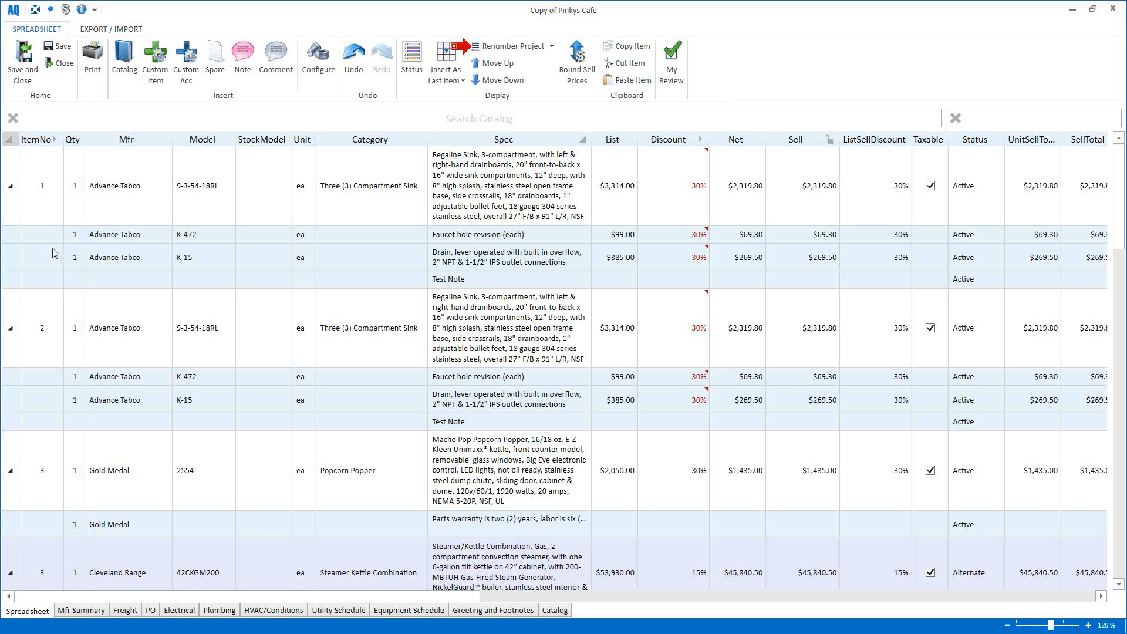
# Step: Move item 2 to the top and item 1 below item 3
pyautogui.click(15, 317)
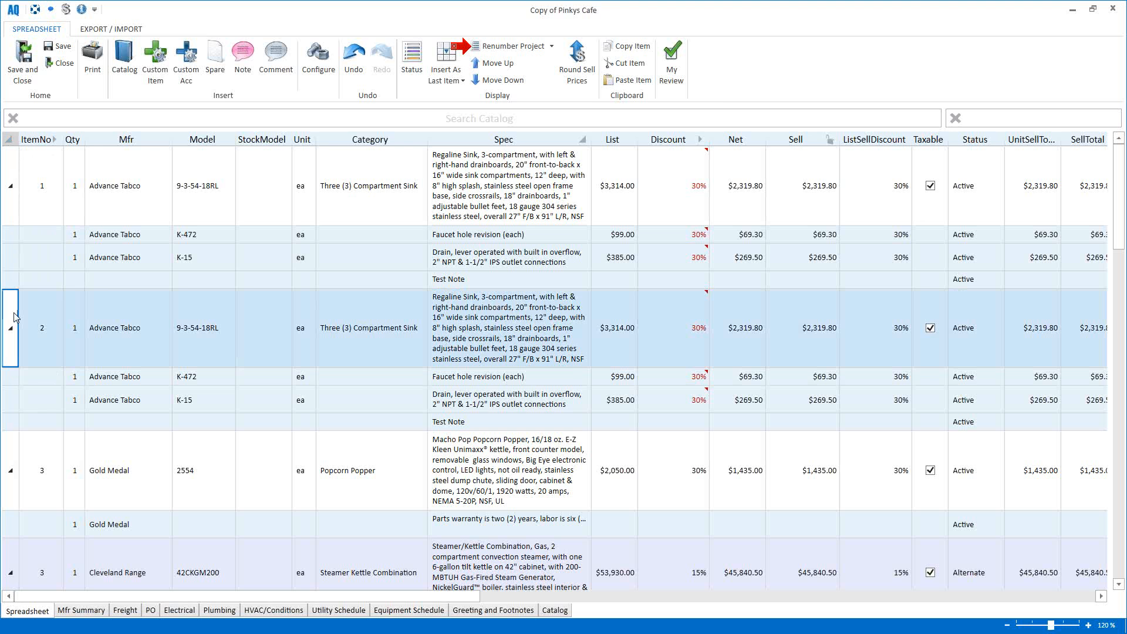
pyautogui.hotkey('ctrl', 'Up')
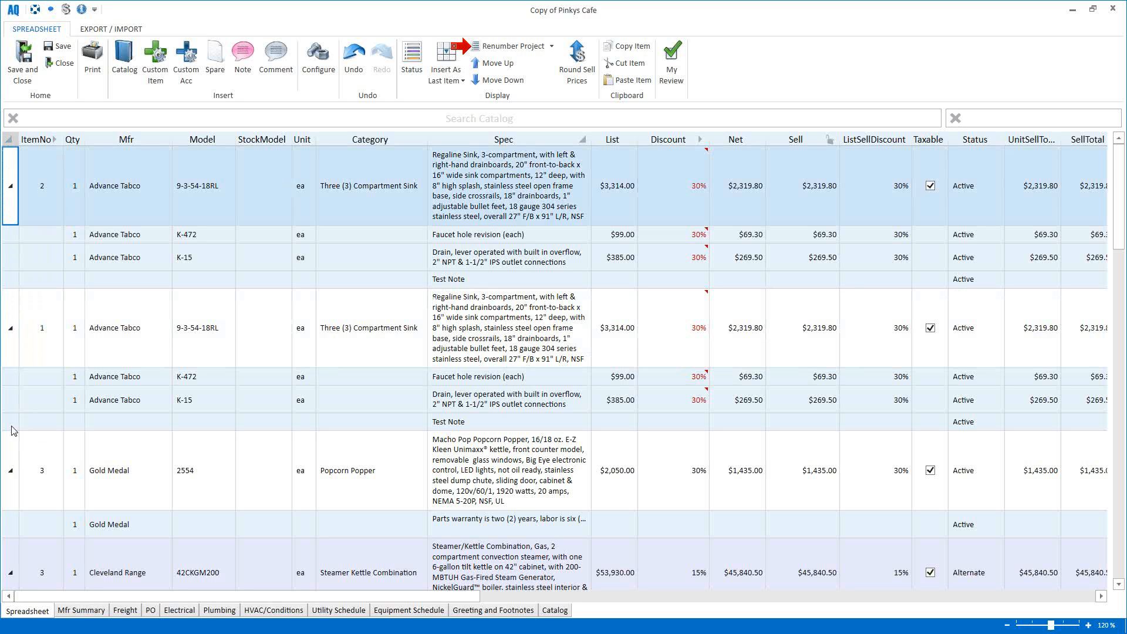
pyautogui.click(15, 364)
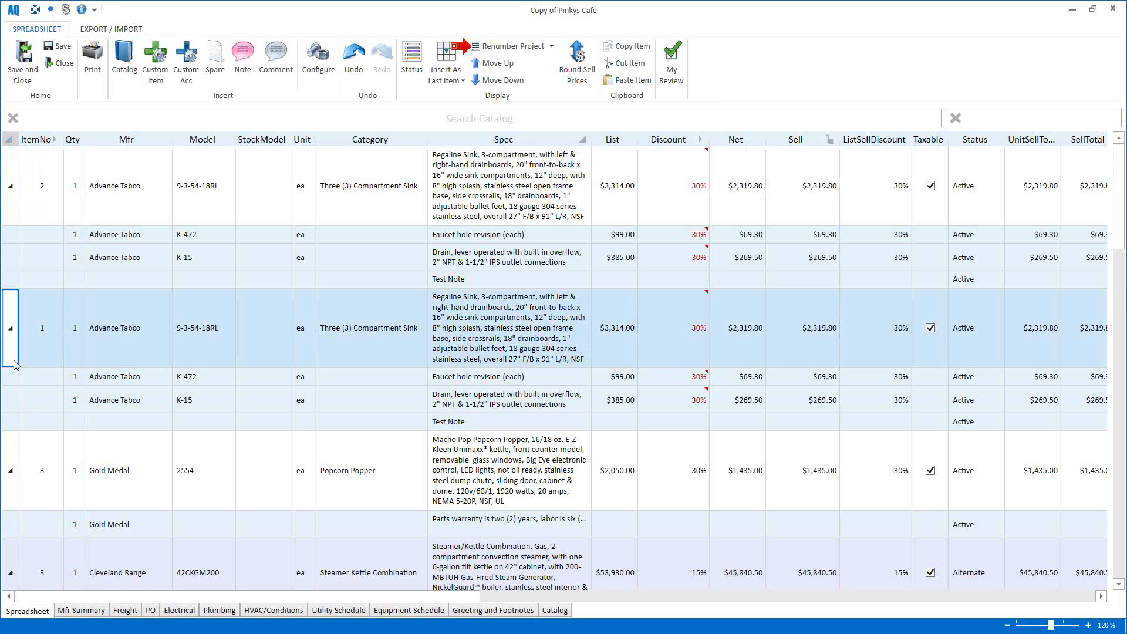
pyautogui.hotkey('ctrl', 'Down')
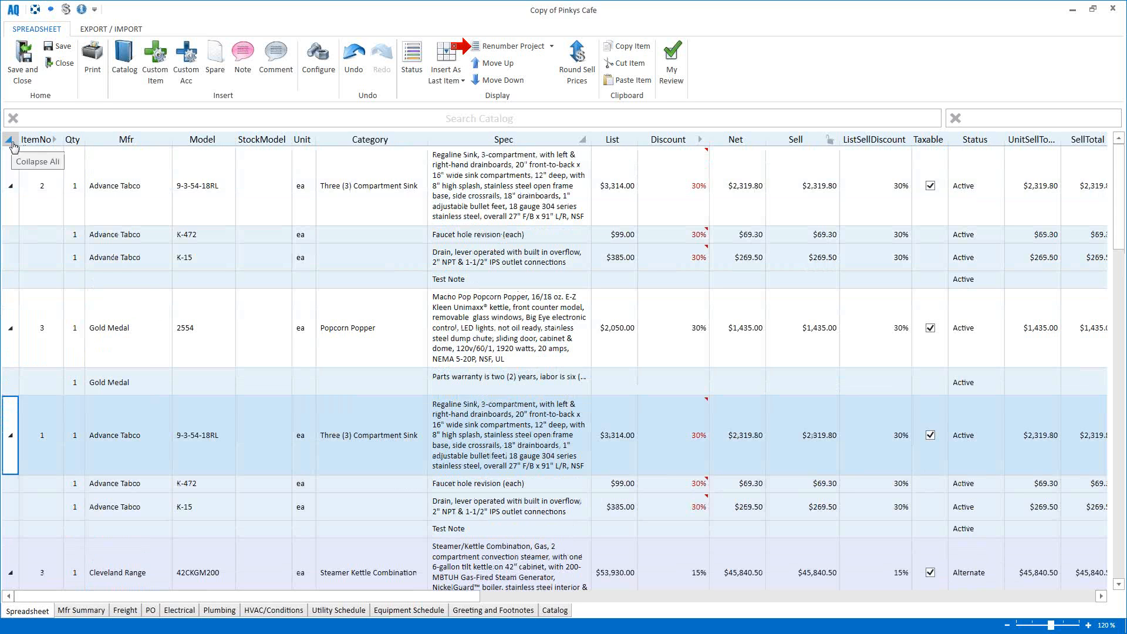
# Step: Sort the project by ItemNo and confirm the Sort By Item Number prompt
pyautogui.click(54, 141)
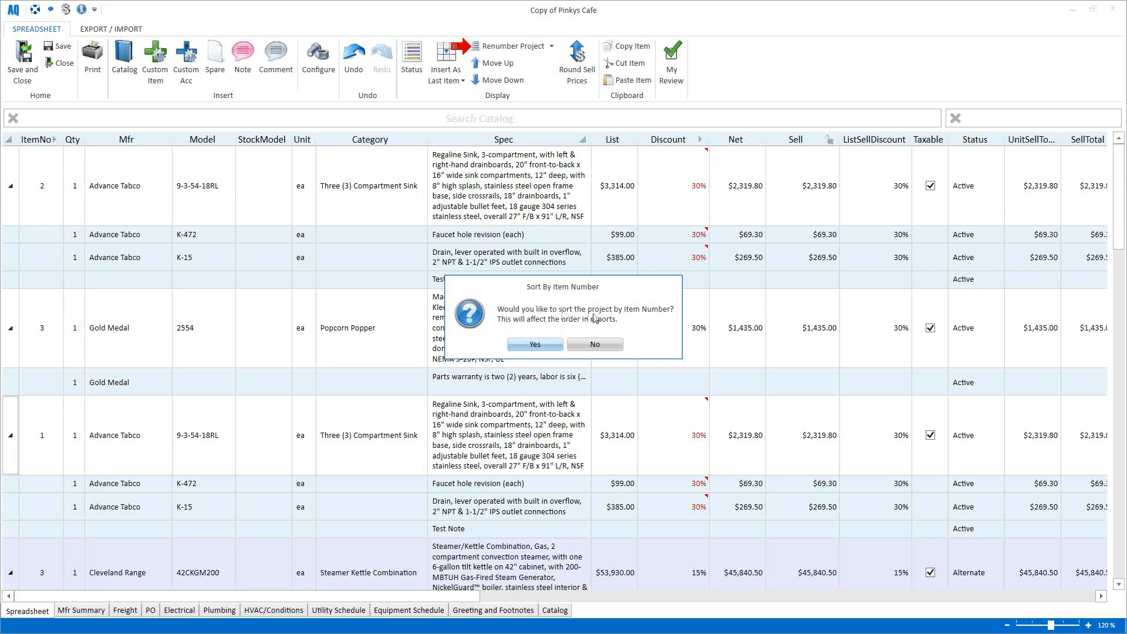
pyautogui.click(525, 344)
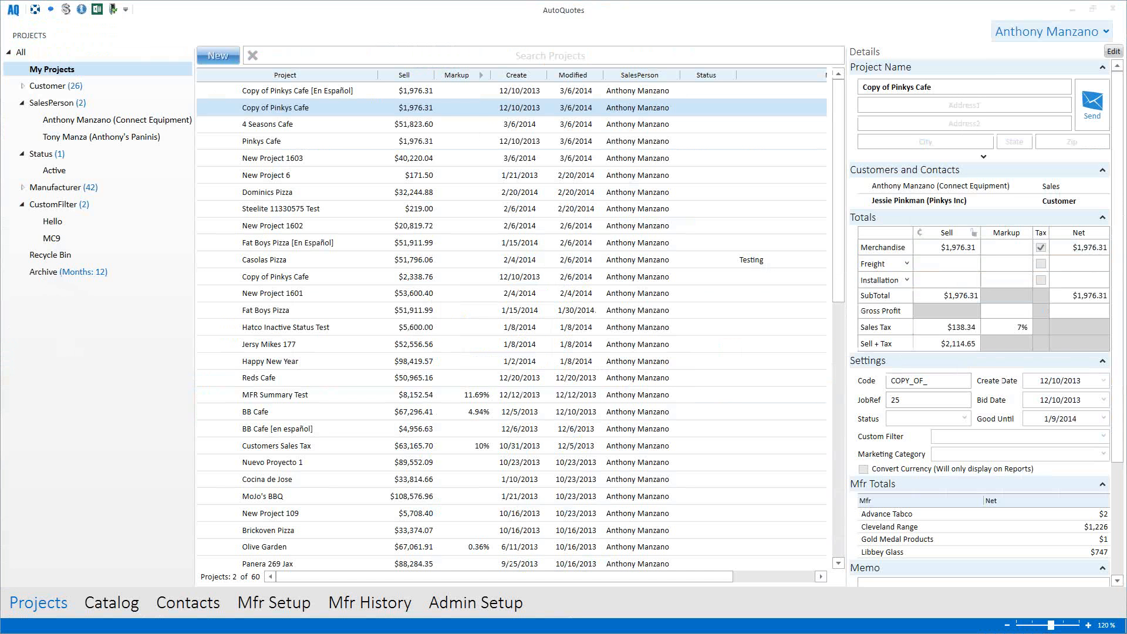
pyautogui.click(36, 275)
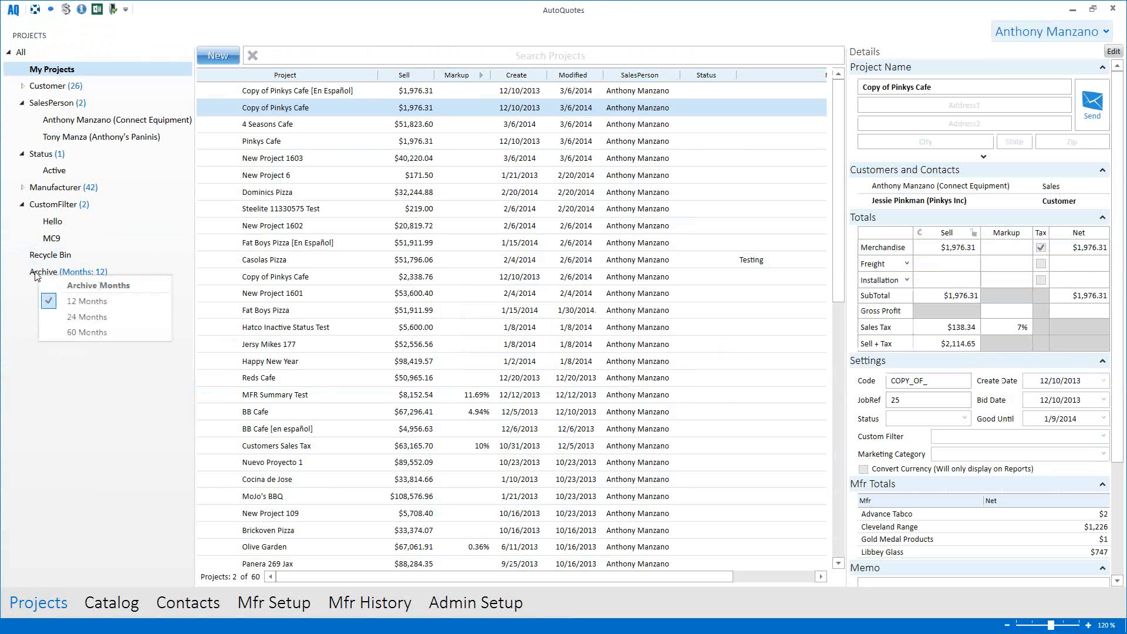
pyautogui.click(91, 321)
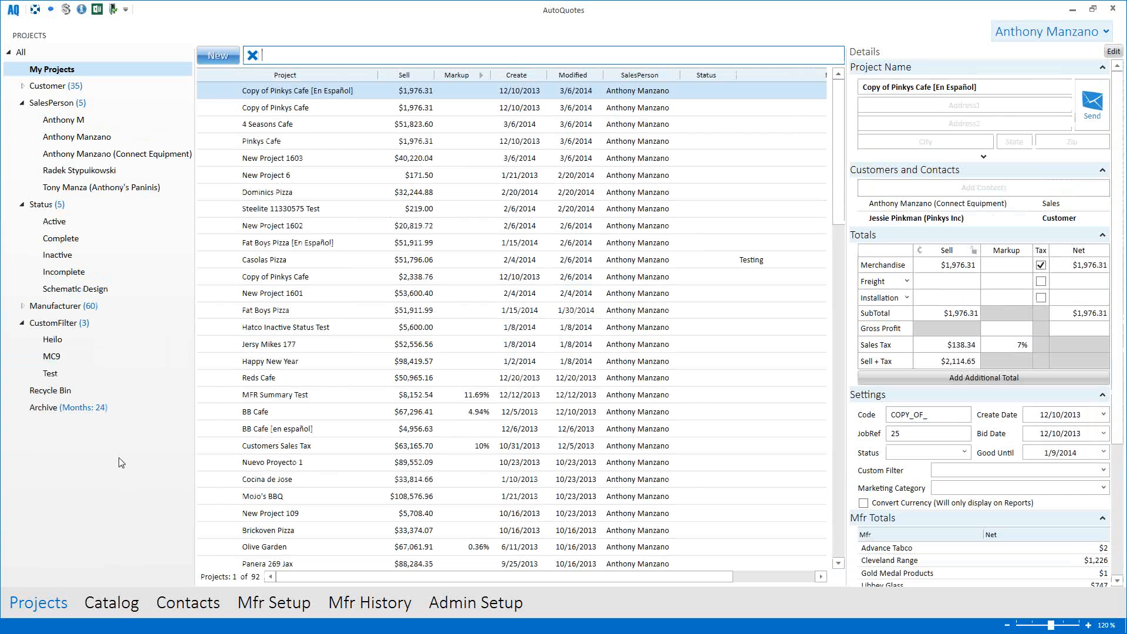
pyautogui.click(44, 407)
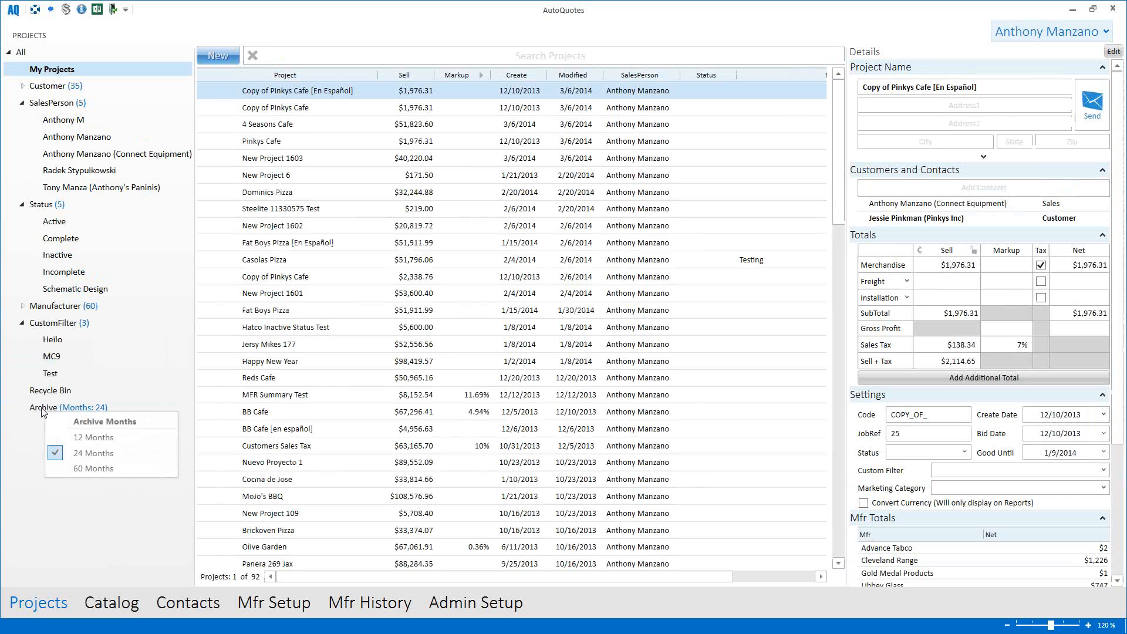
pyautogui.click(94, 437)
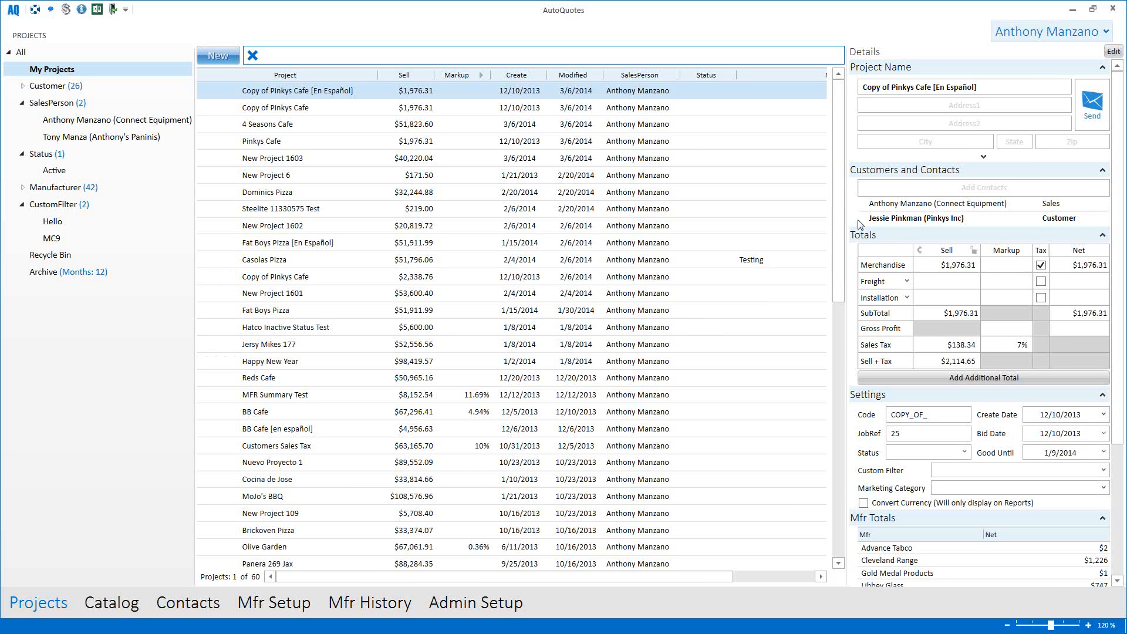
pyautogui.moveTo(864, 206)
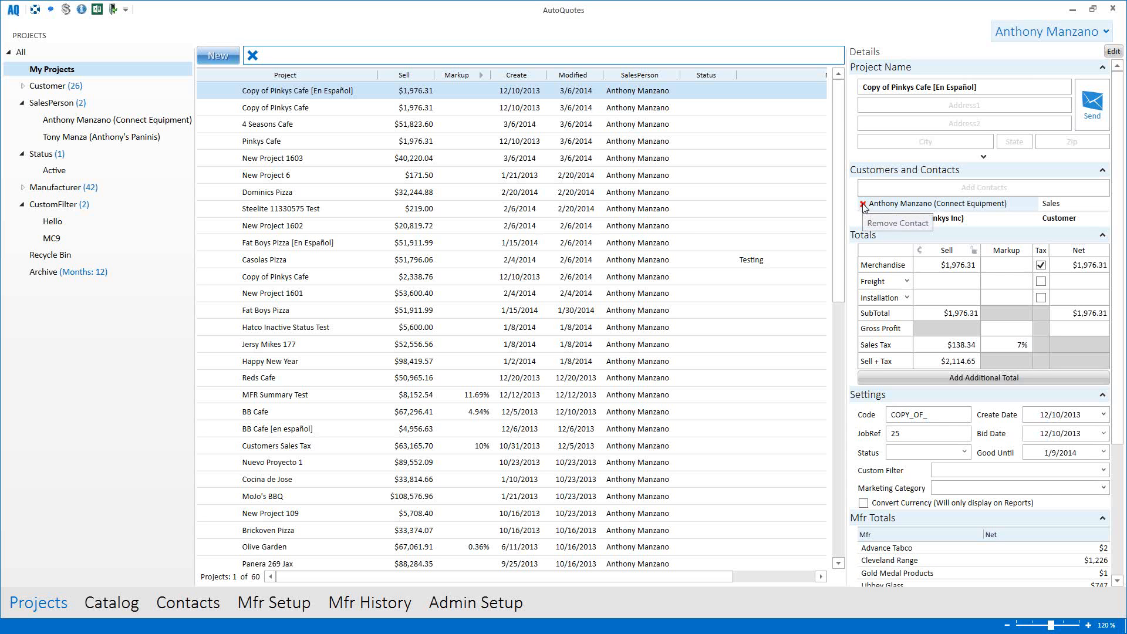
# Step: Replace the existing sales contact with the Connect Equipment contact found by search
pyautogui.click(863, 205)
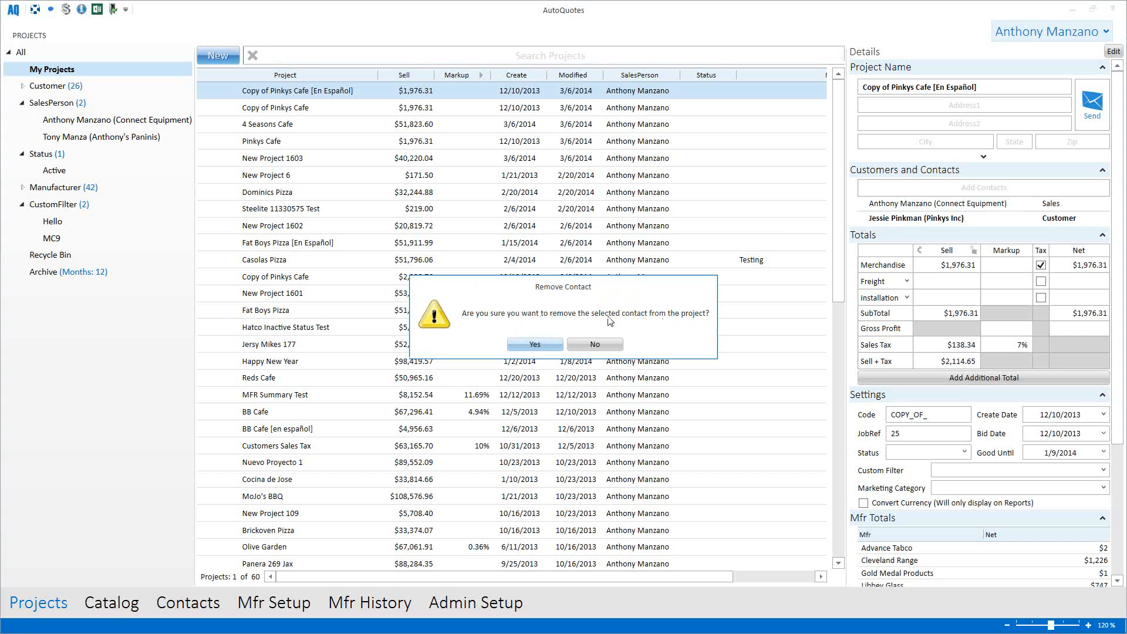
pyautogui.click(549, 347)
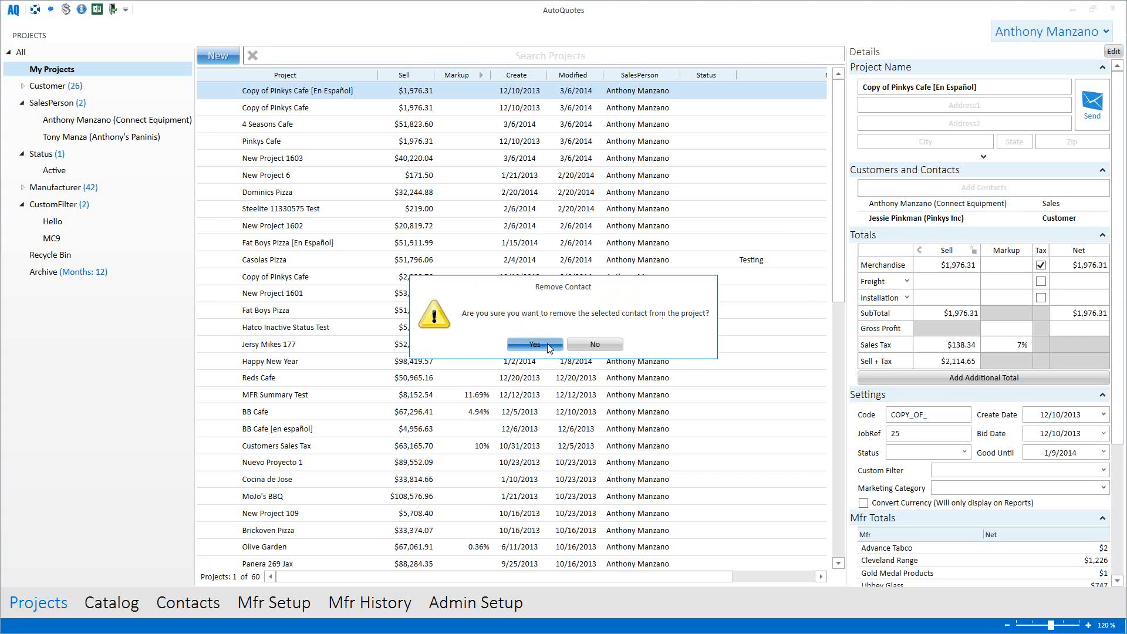
pyautogui.click(881, 189)
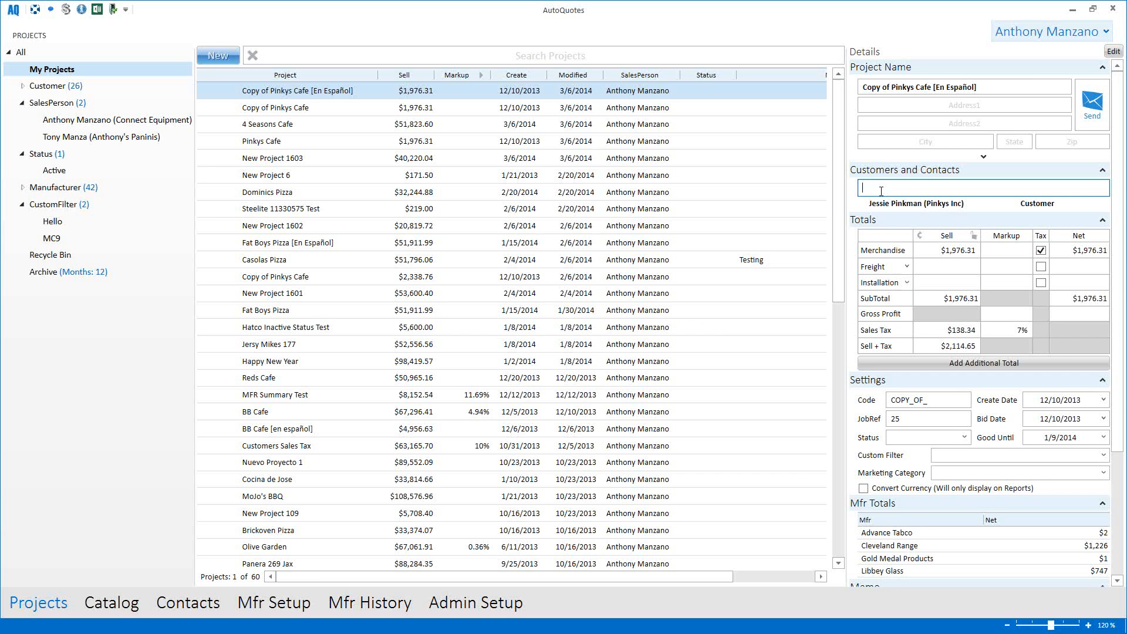
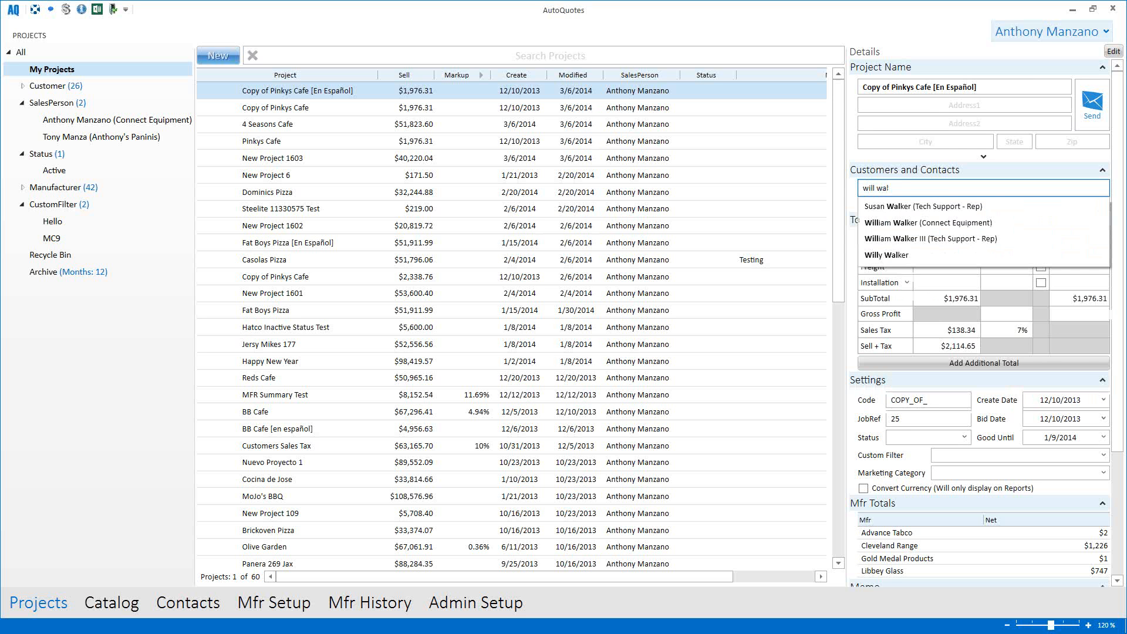
pyautogui.click(915, 223)
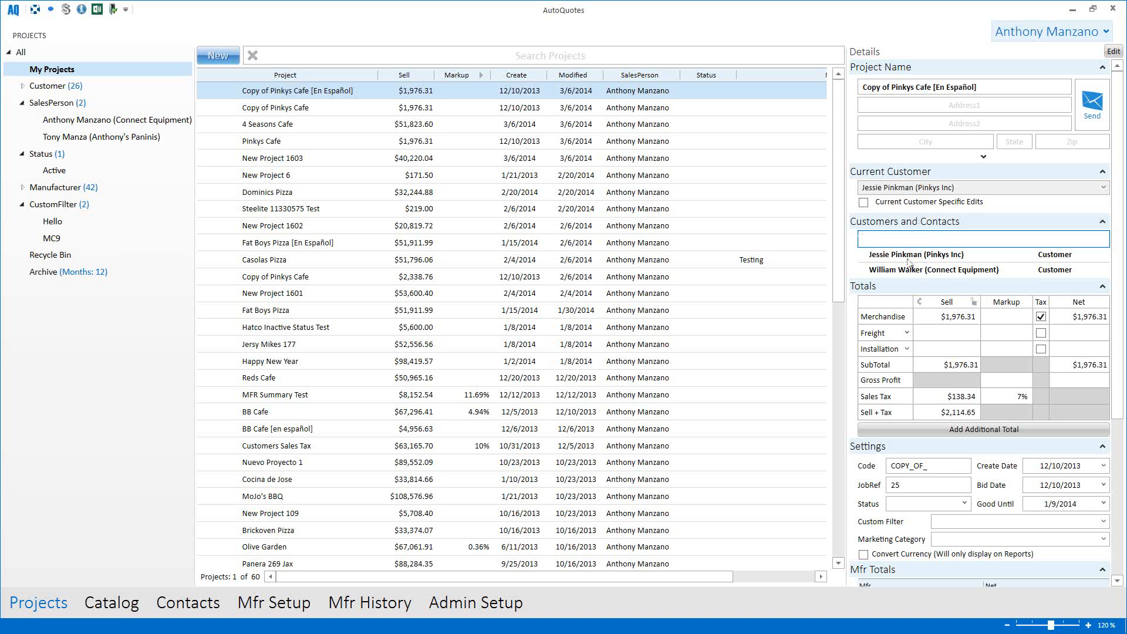
# Step: Set the Connect Equipment contact's role to Sales
pyautogui.click(1083, 271)
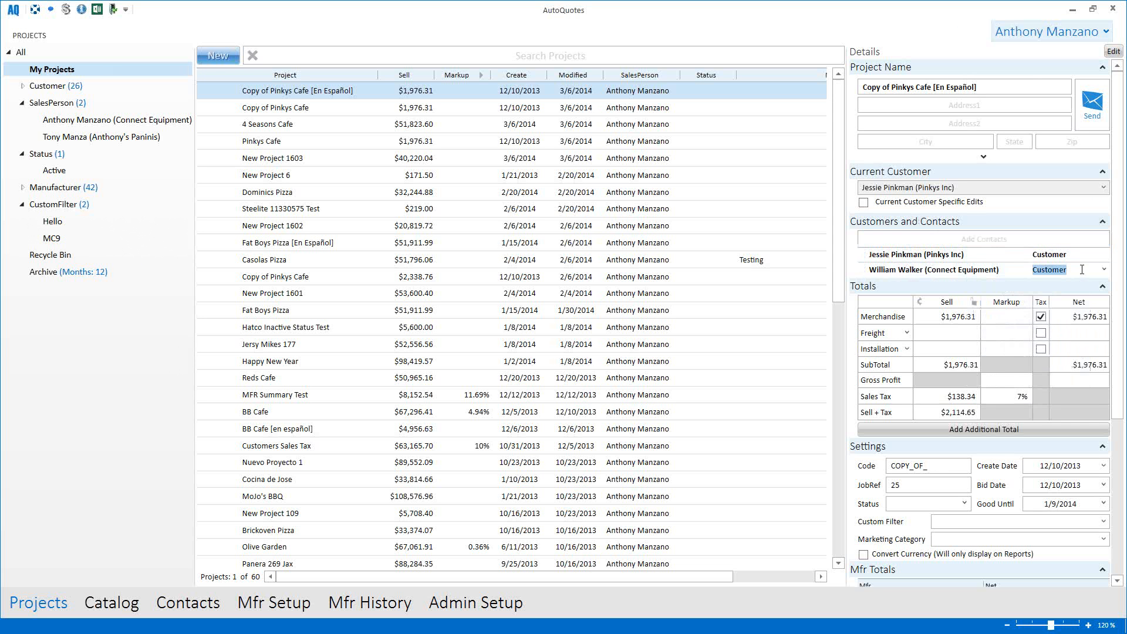
pyautogui.click(1103, 270)
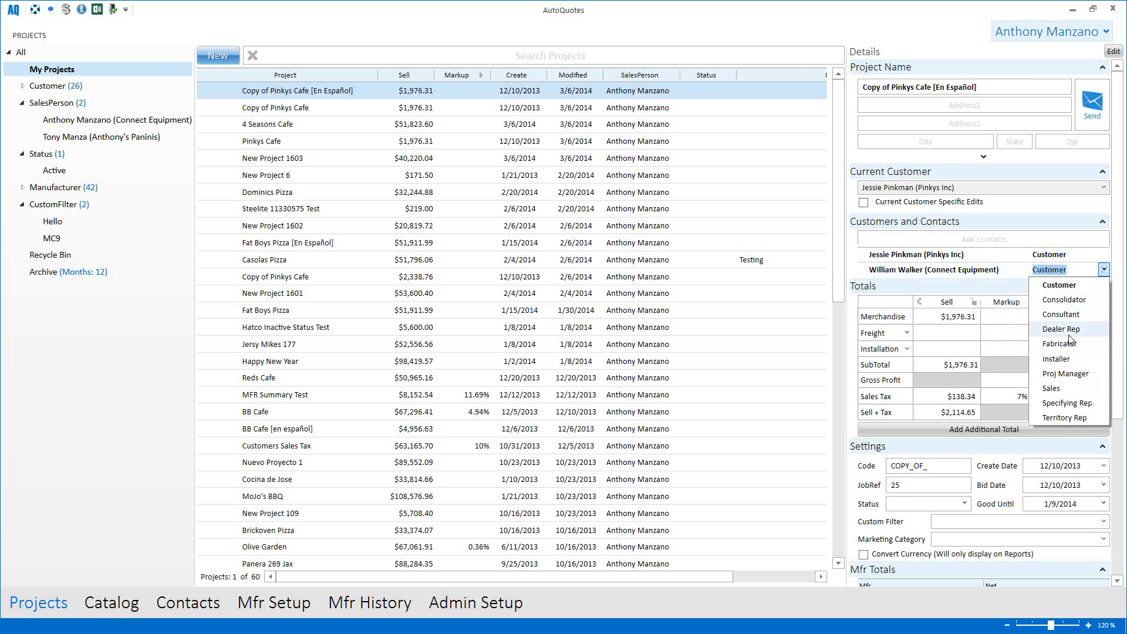
pyautogui.click(1052, 389)
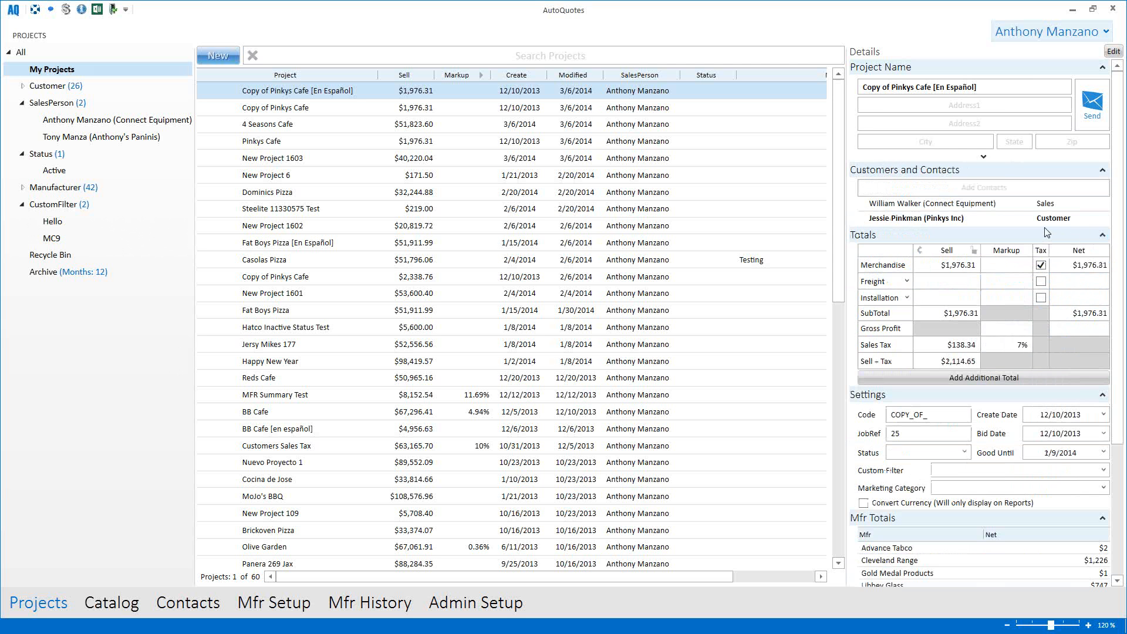
pyautogui.moveTo(978, 211)
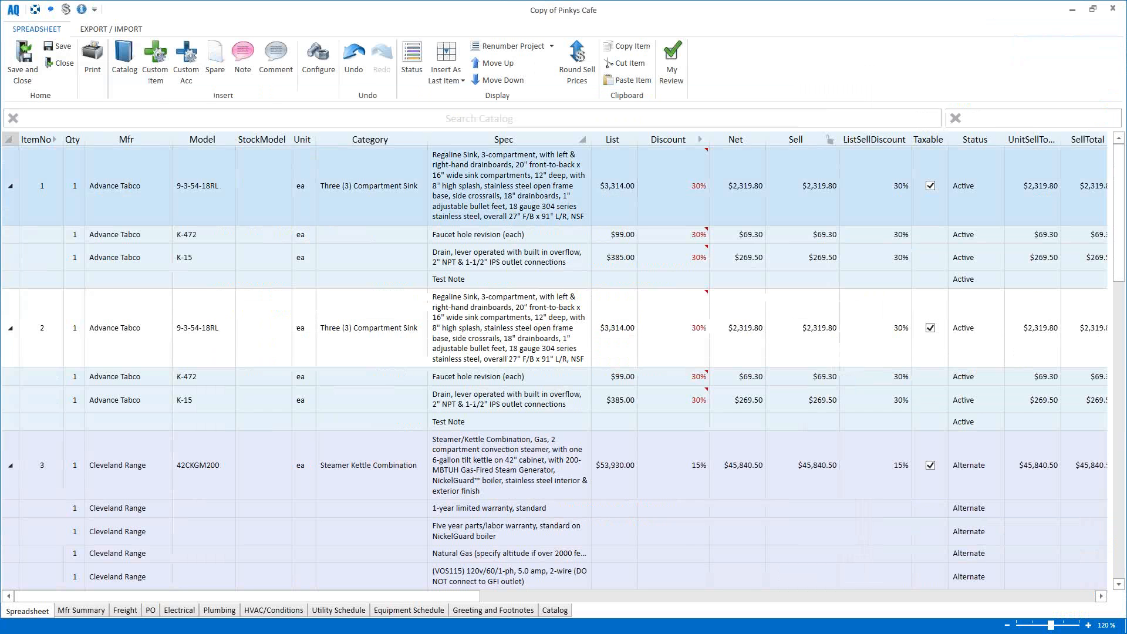
# Step: Select the second Advance Tabco sink, the Gold Medal popcorn popper and the Blodgett Combi
pyautogui.click(17, 359)
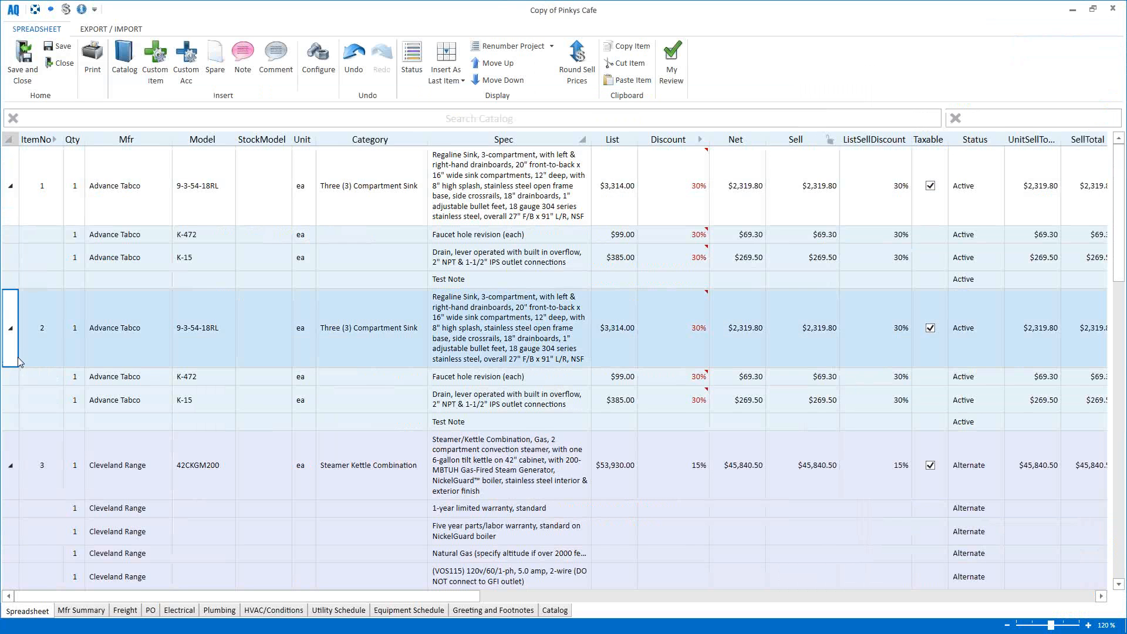
pyautogui.scroll(-3, 18, 359)
pyautogui.scroll(-3, 23, 364)
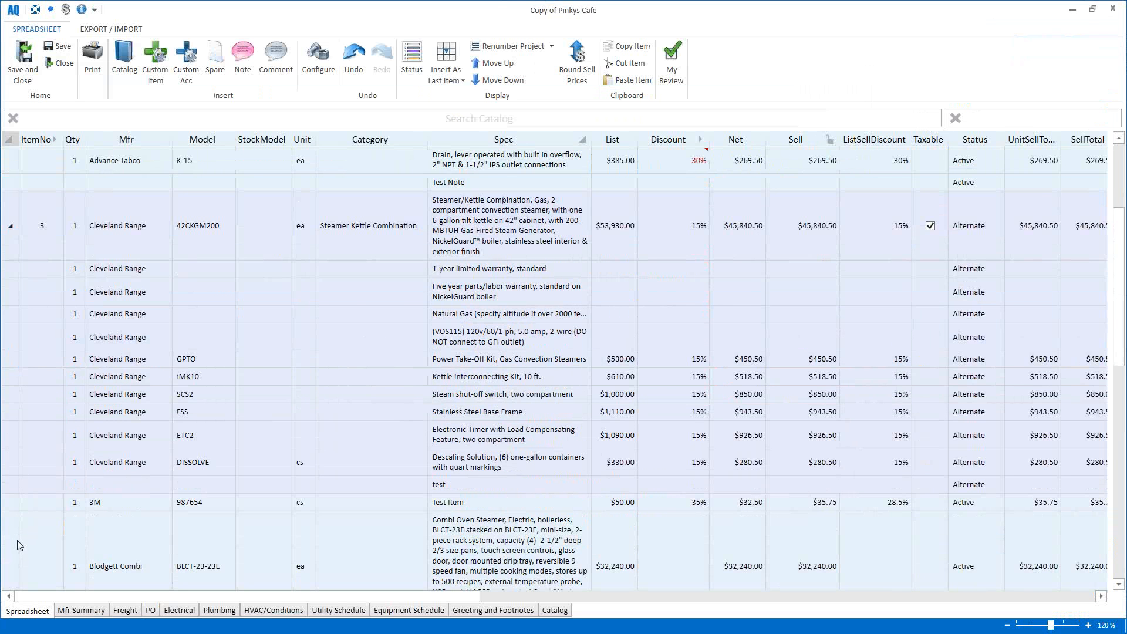
pyautogui.scroll(-2, 17, 537)
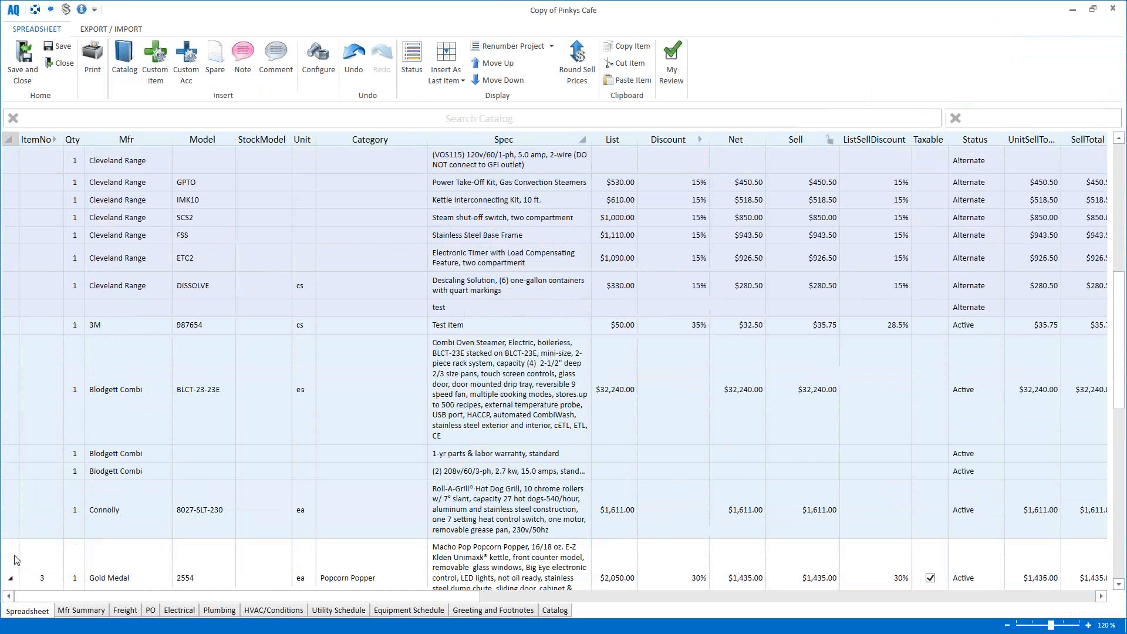
pyautogui.click(18, 555)
pyautogui.scroll(2, 47, 382)
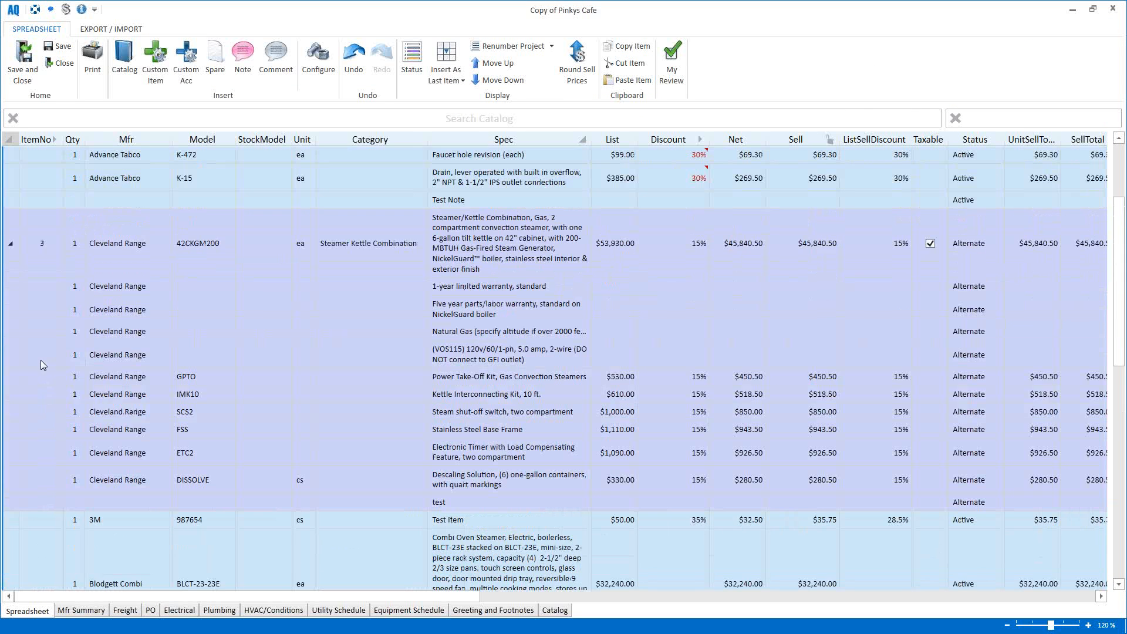
pyautogui.scroll(-3, 41, 359)
pyautogui.scroll(-2, 43, 358)
pyautogui.scroll(4, 42, 358)
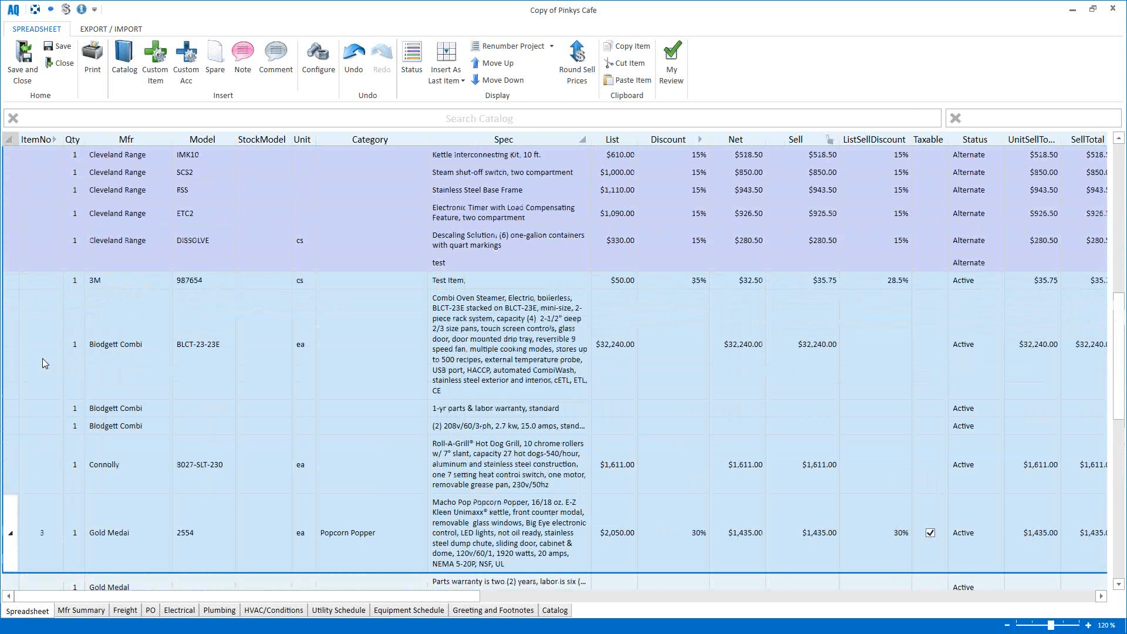
pyautogui.rightClick(41, 347)
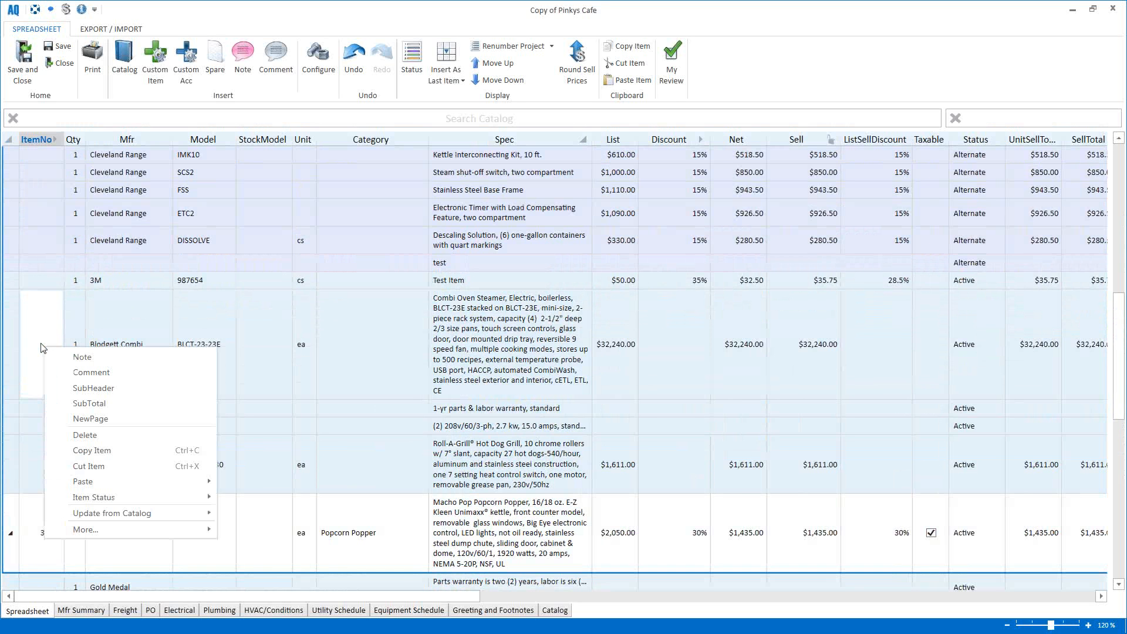
# Step: Renumber only the selected items, starting at 1
pyautogui.click(503, 49)
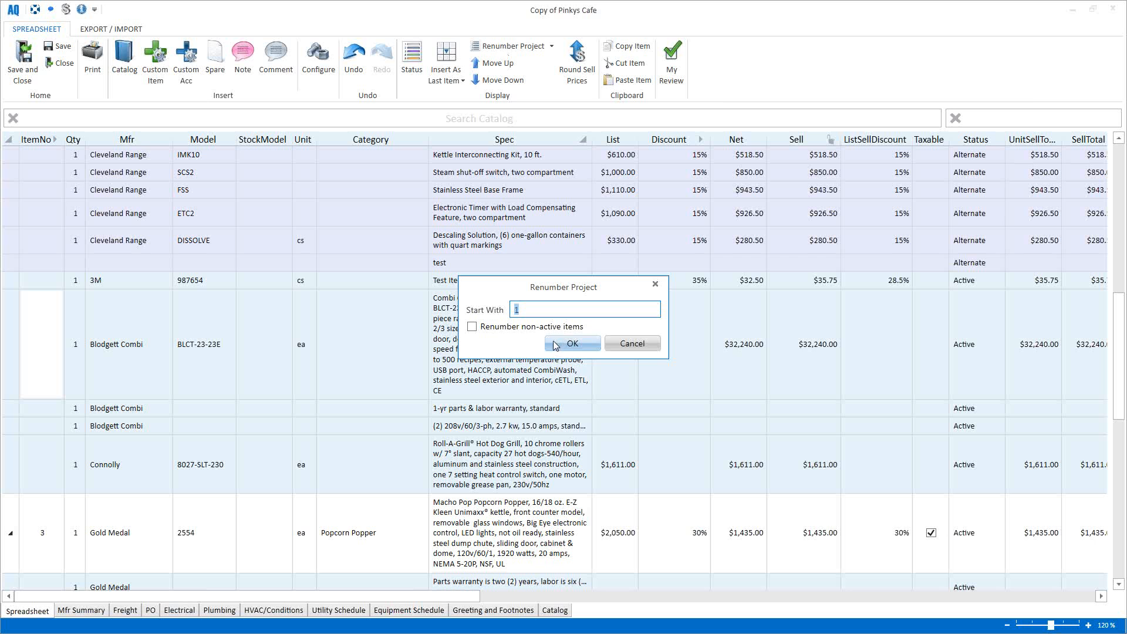
pyautogui.click(621, 345)
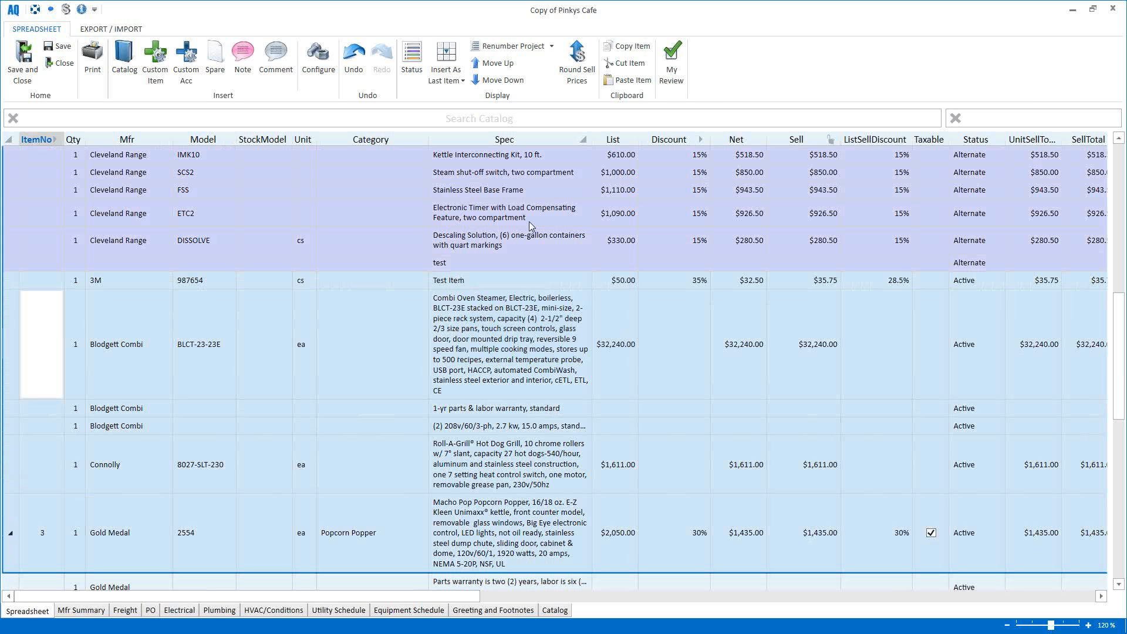
pyautogui.click(552, 46)
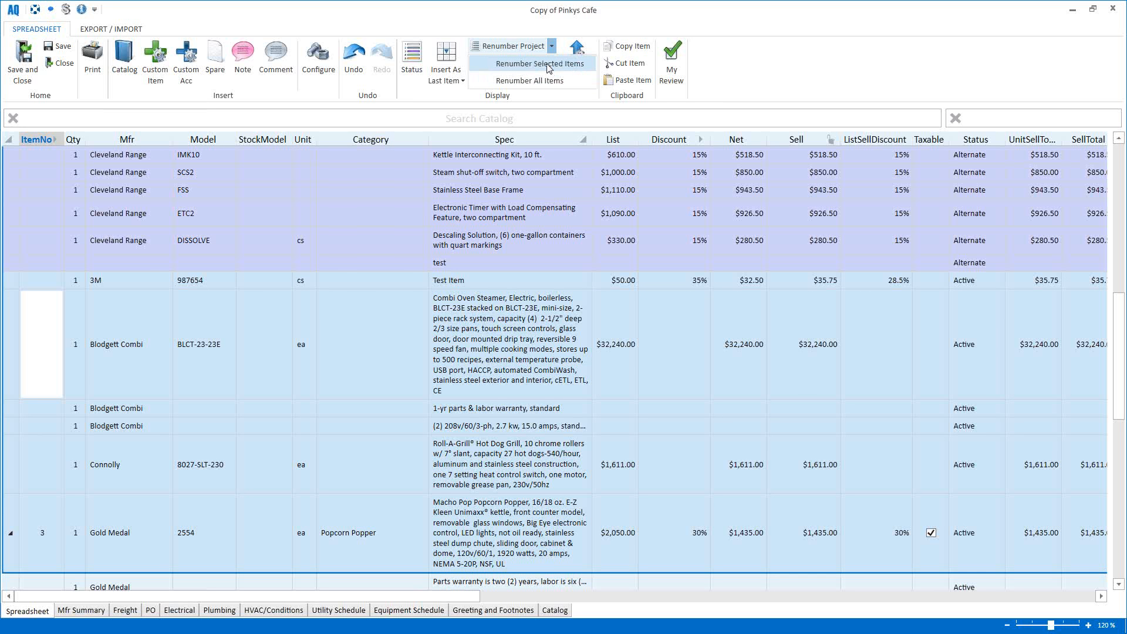
pyautogui.click(549, 64)
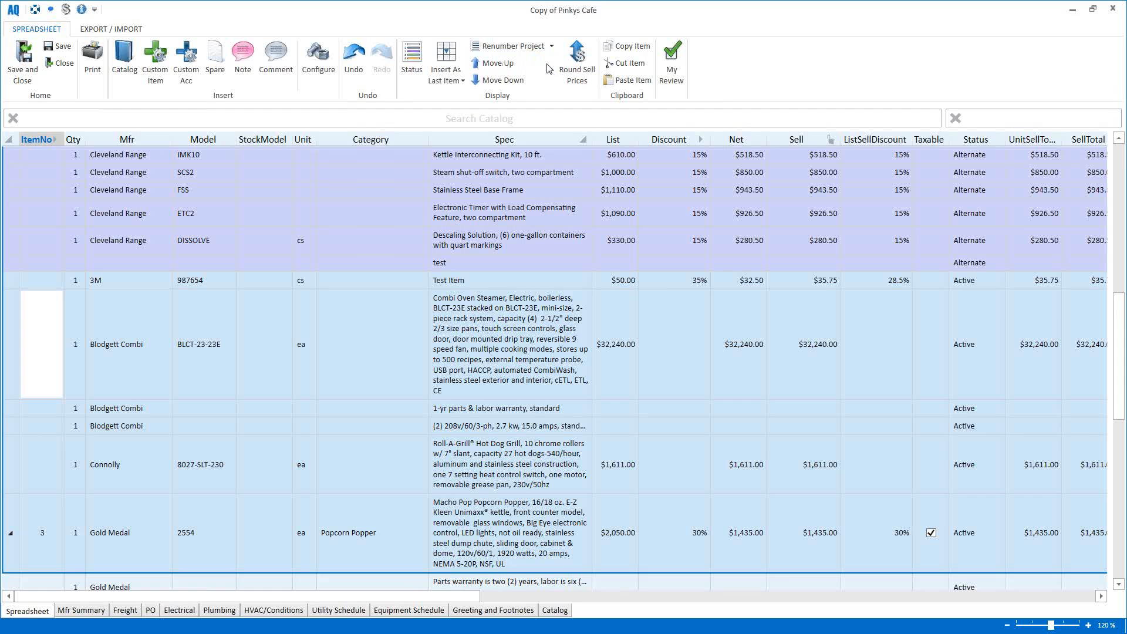
pyautogui.click(560, 345)
# Step: Renumber the selected items again, this time starting at 5
pyautogui.scroll(4, 276, 379)
pyautogui.scroll(3, 277, 379)
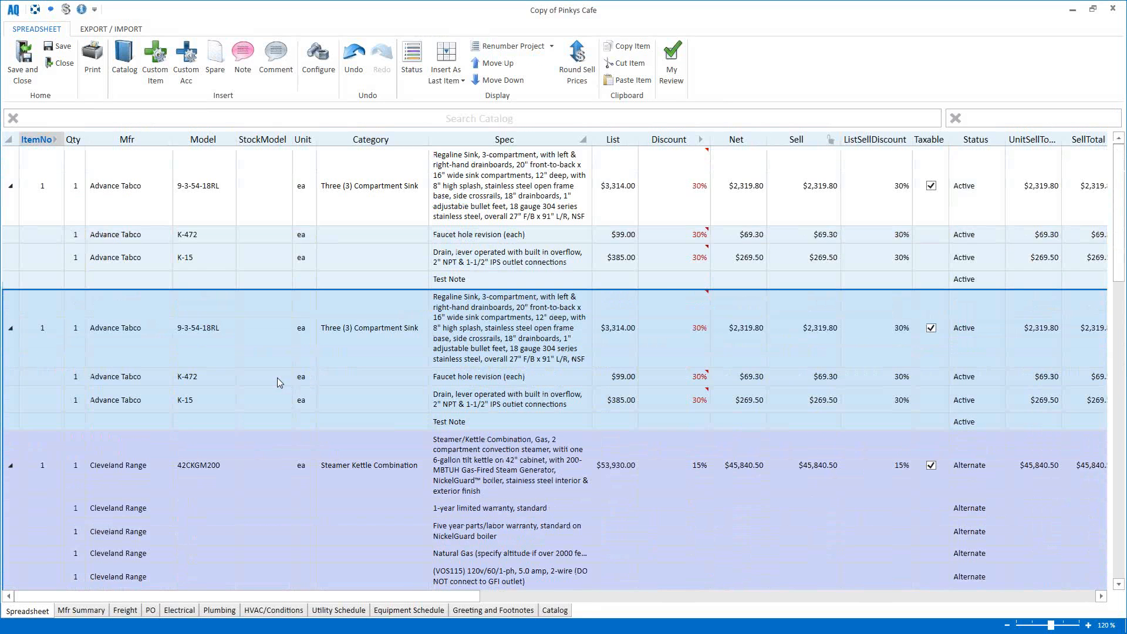
pyautogui.scroll(-3, 277, 379)
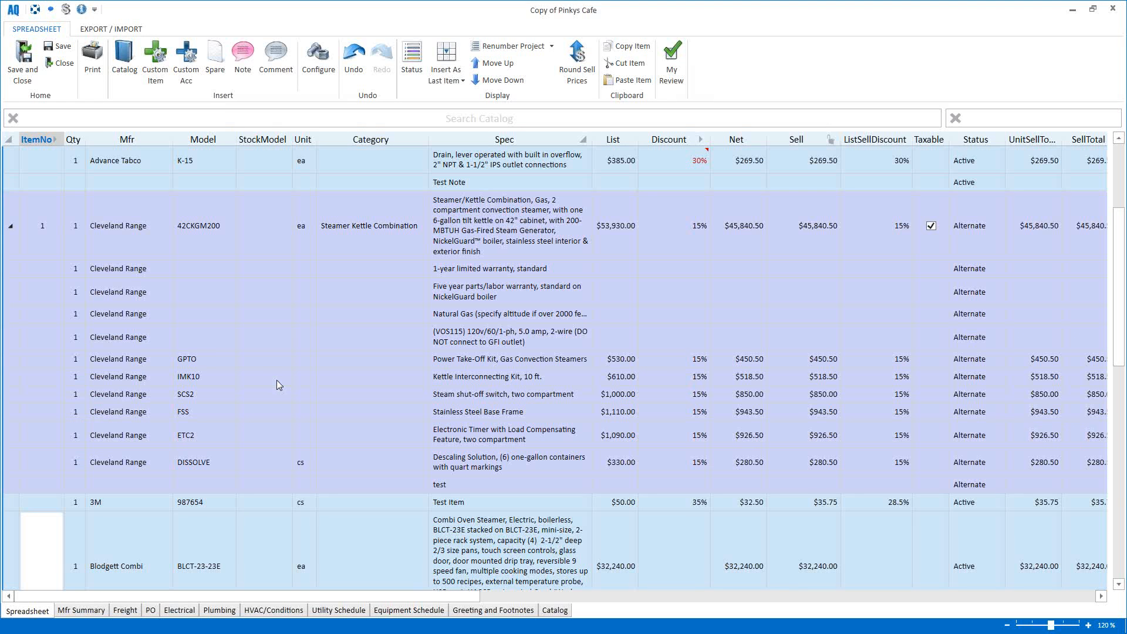
pyautogui.click(555, 50)
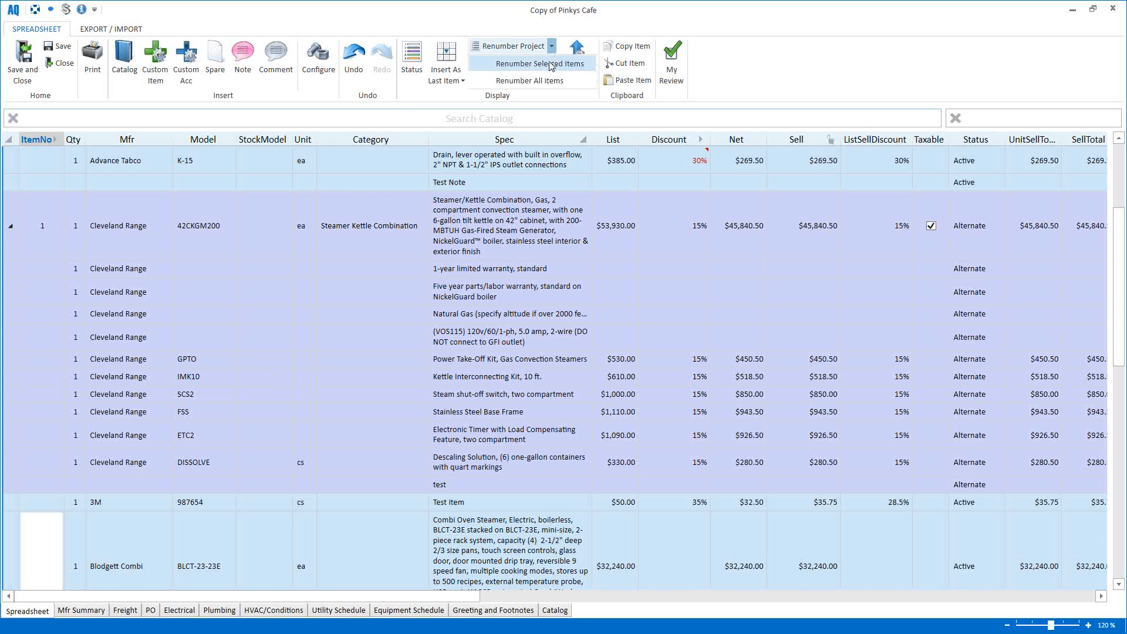
pyautogui.click(549, 65)
pyautogui.write('5')
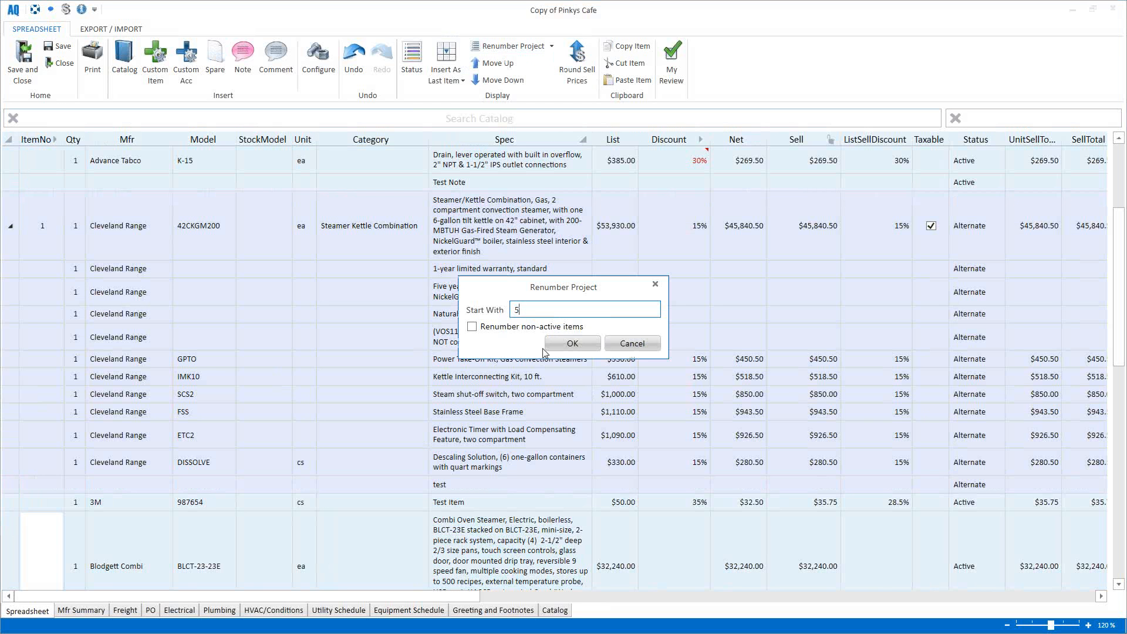
pyautogui.click(571, 347)
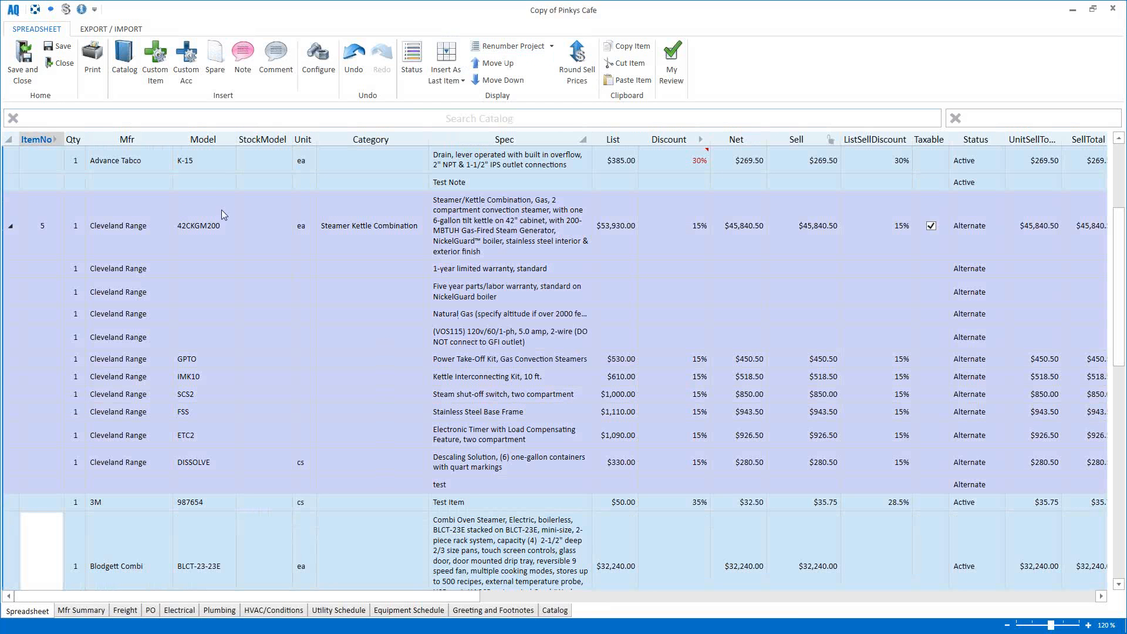
pyautogui.click(223, 120)
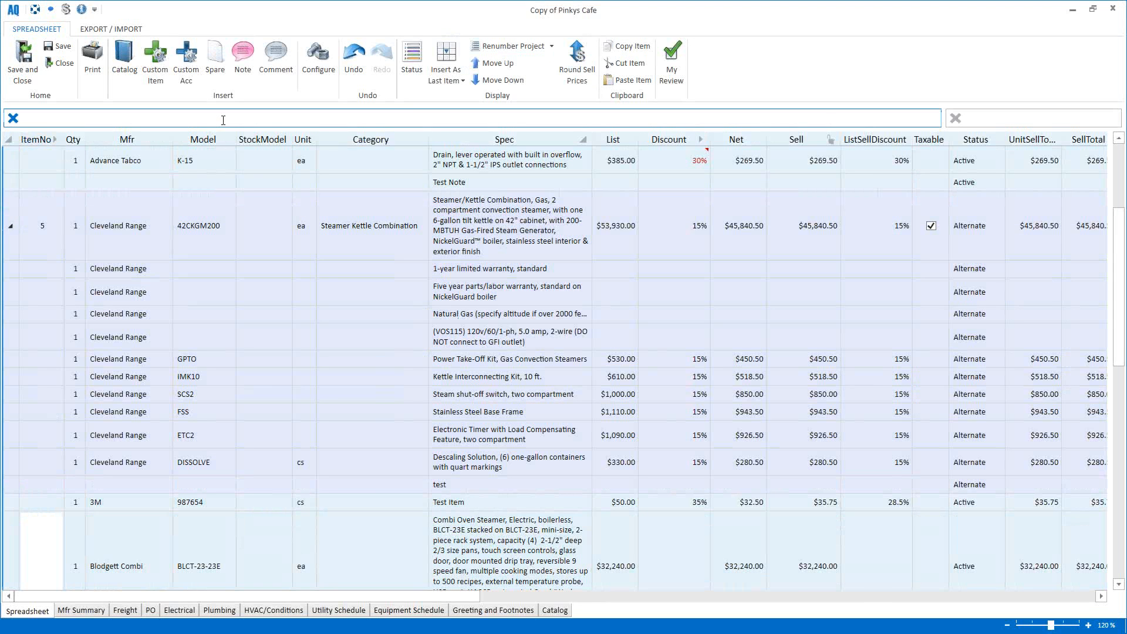
pyautogui.click(82, 9)
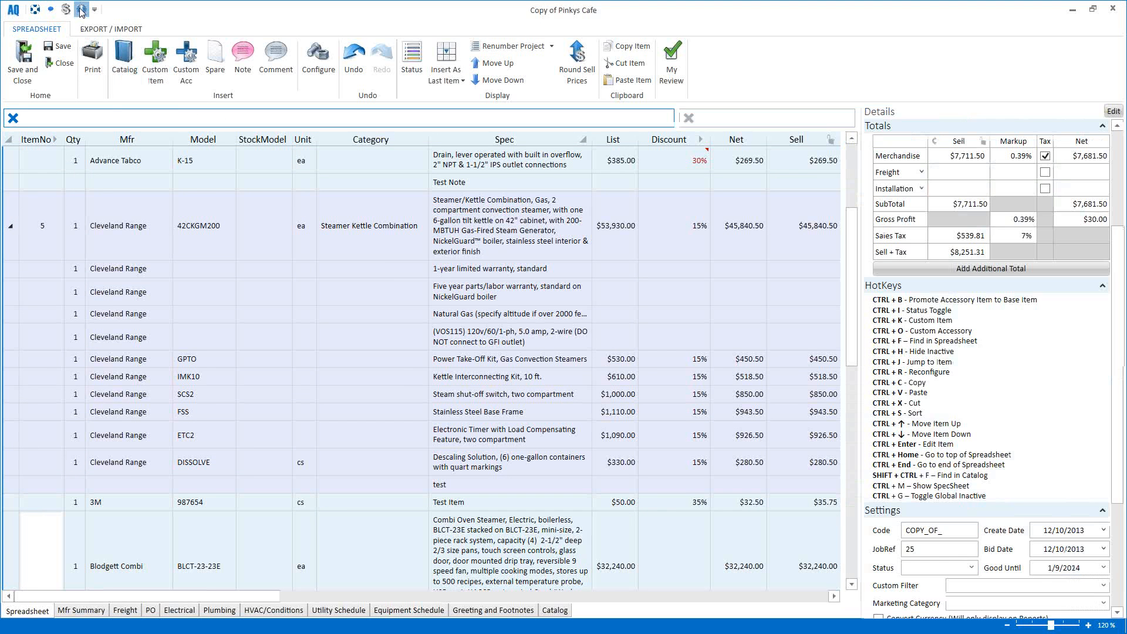
pyautogui.scroll(-3, 933, 359)
pyautogui.scroll(8, 942, 353)
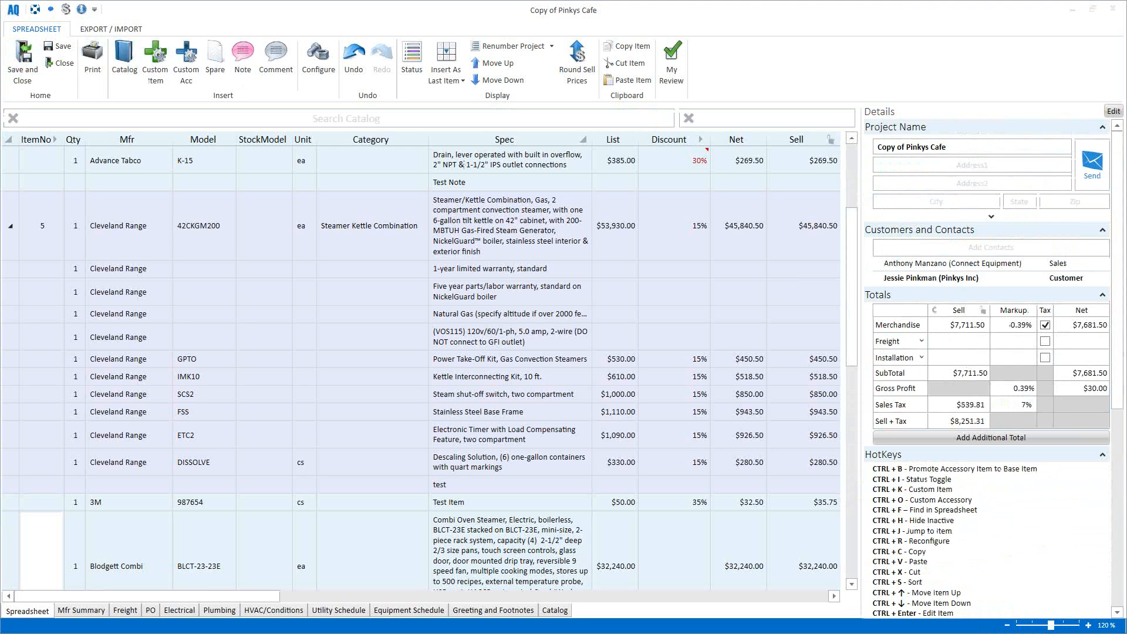
pyautogui.click(76, 10)
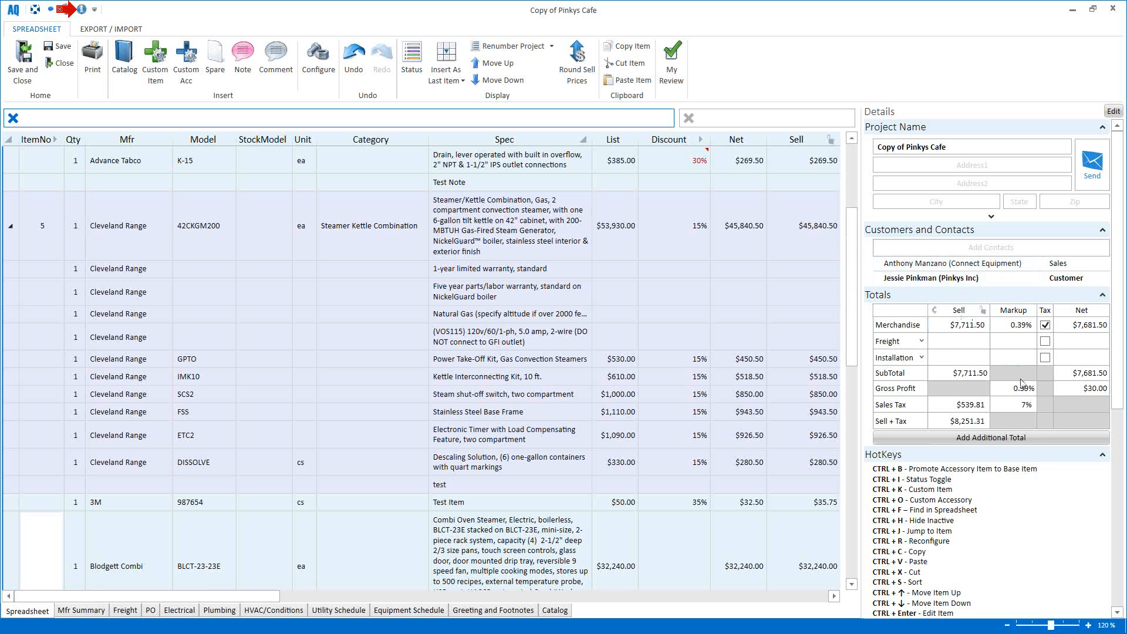
pyautogui.scroll(-3, 987, 353)
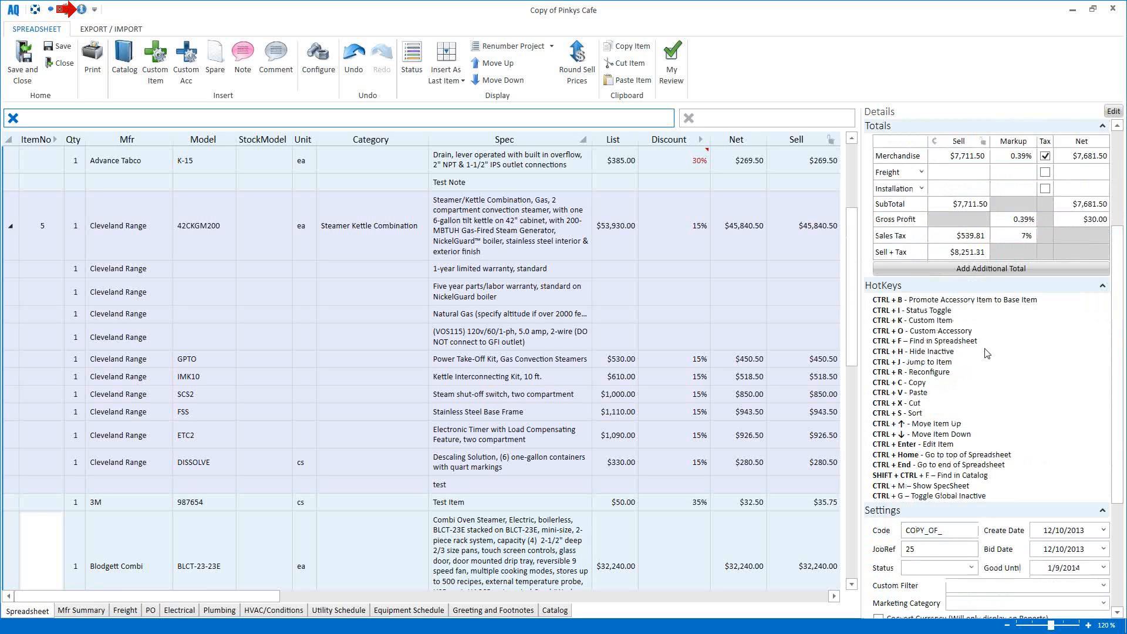
pyautogui.scroll(-3, 987, 353)
pyautogui.scroll(6, 992, 356)
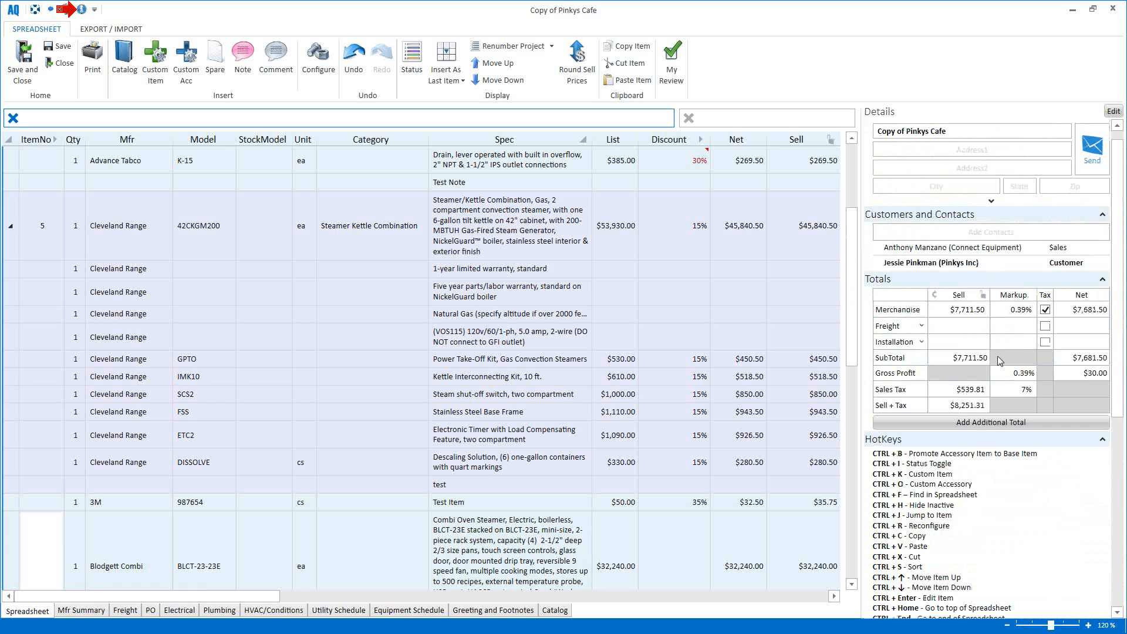
pyautogui.scroll(1, 998, 356)
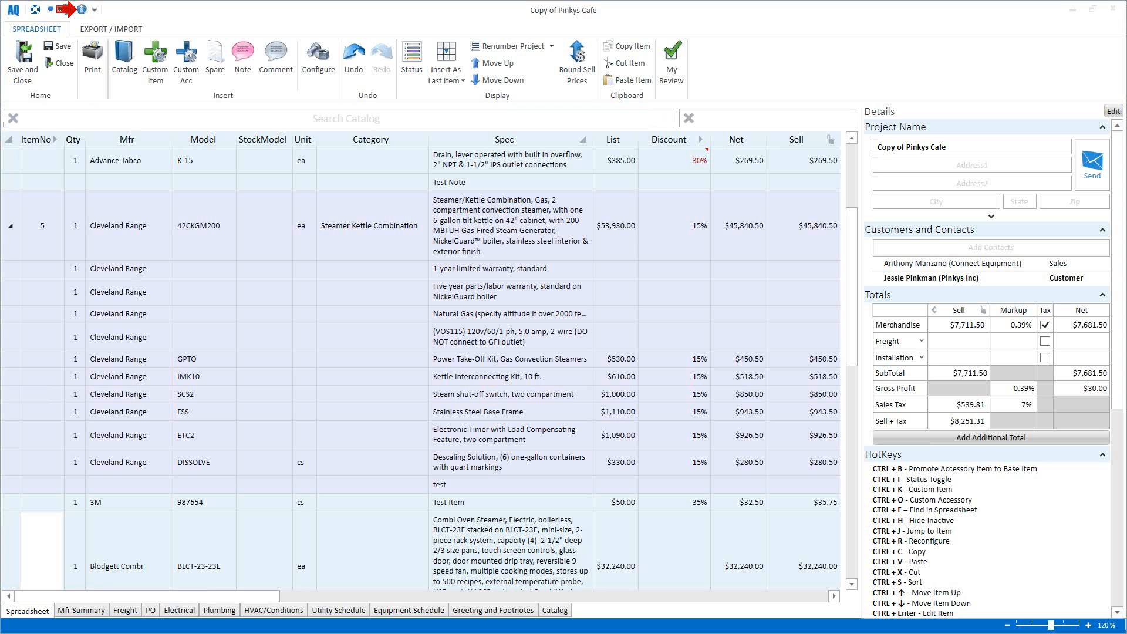
pyautogui.moveTo(0, 53); pyautogui.dragTo(623, 34)
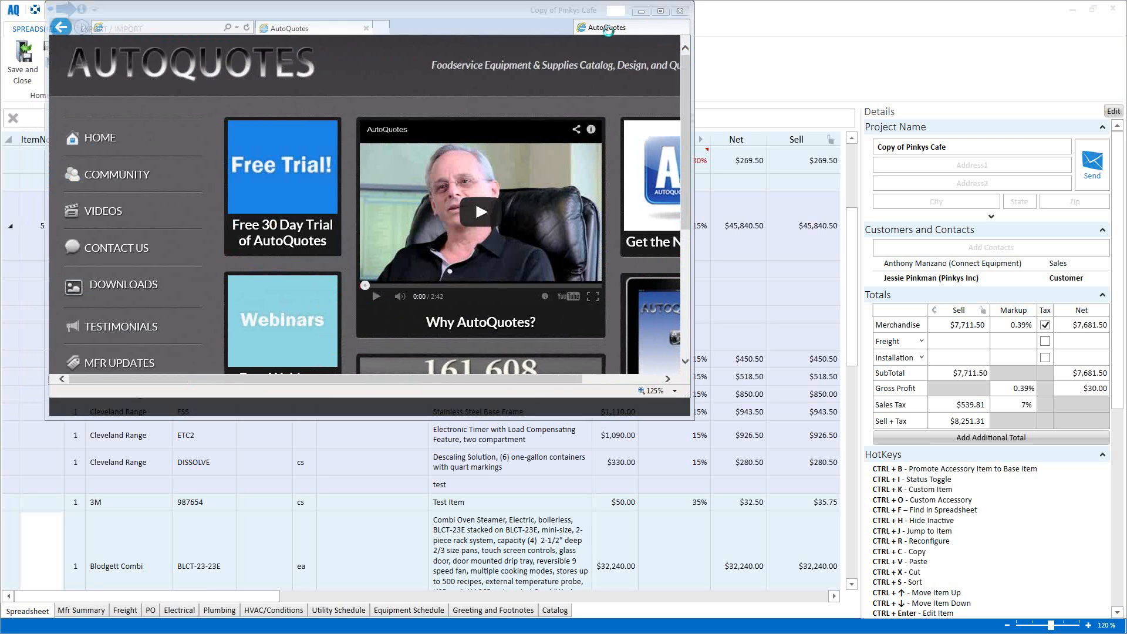
# Step: Maximize the browser, look over the VIDEOS page, then go back to HOME
pyautogui.doubleClick(462, 10)
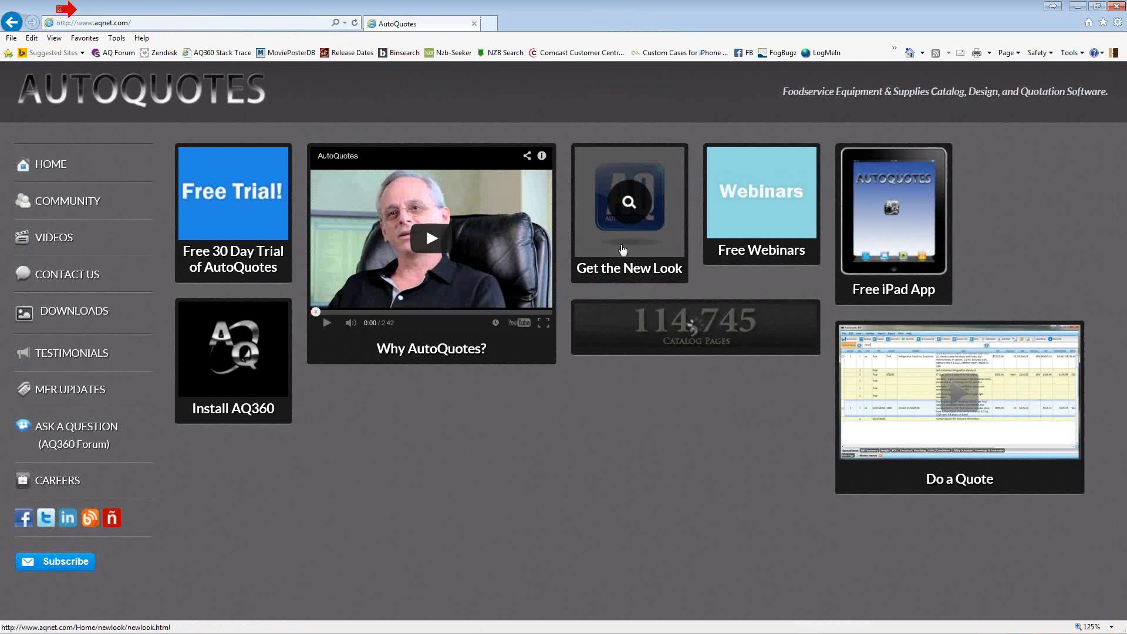
pyautogui.click(60, 240)
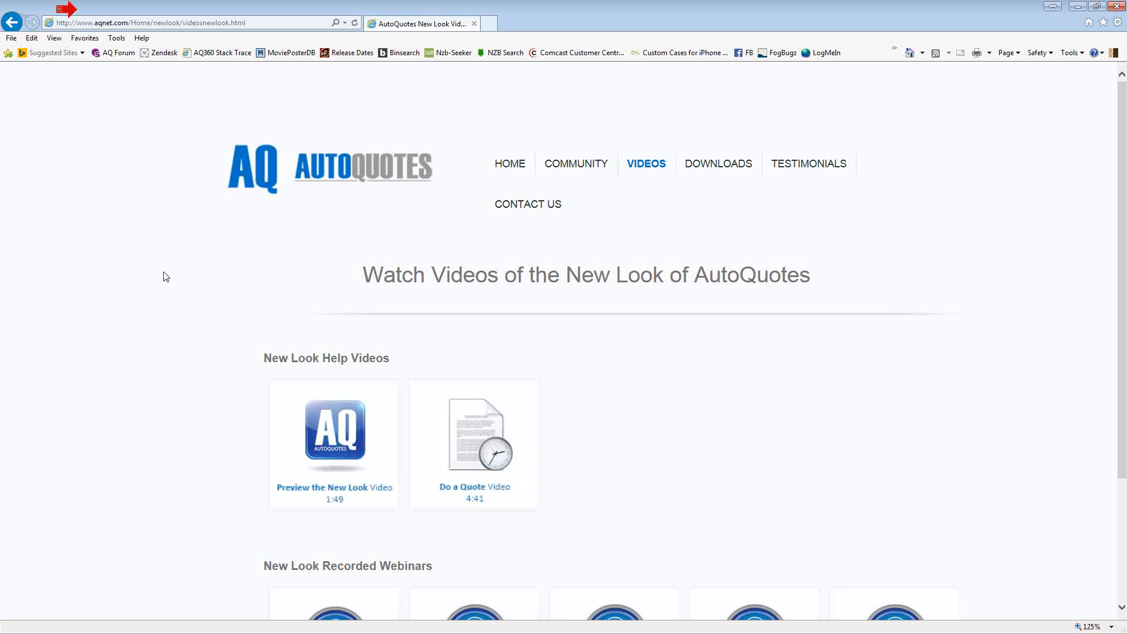
pyautogui.scroll(-2, 141, 252)
pyautogui.scroll(-2, 143, 251)
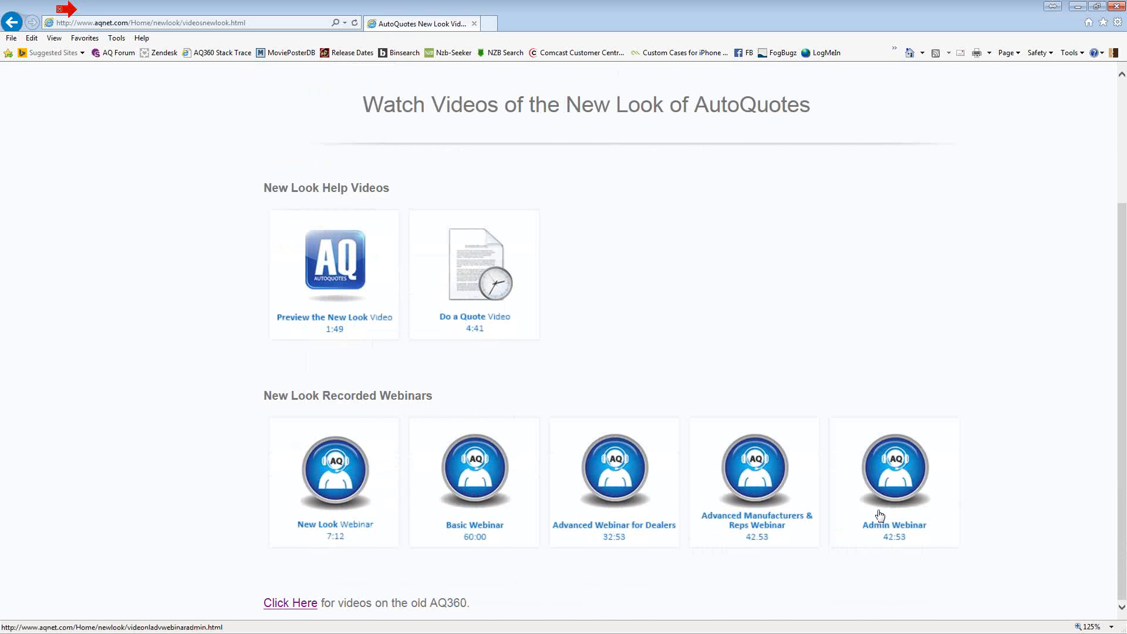
pyautogui.scroll(4, 1021, 428)
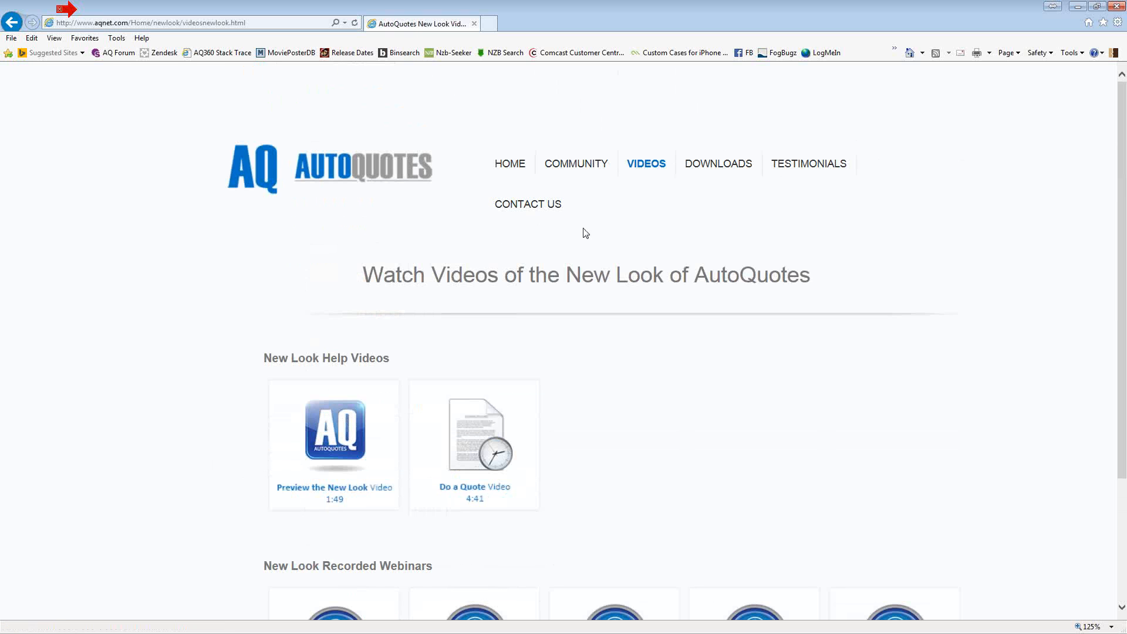
pyautogui.click(517, 167)
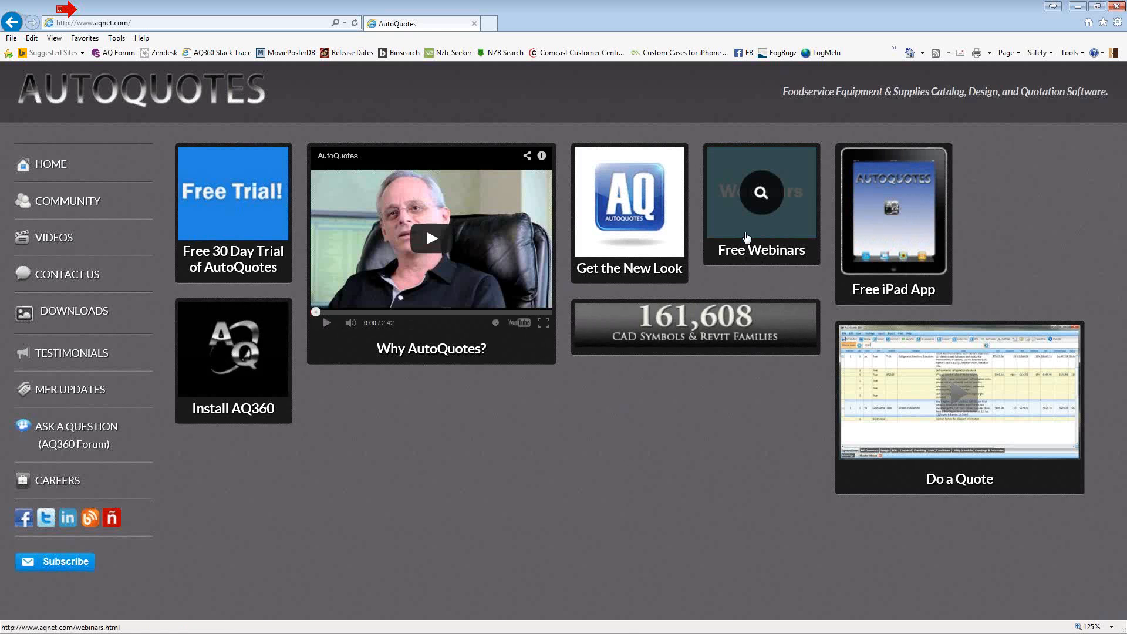
# Step: Review the presenters on the Free Webinars page, then return to the AutoQuotes quote
pyautogui.click(755, 231)
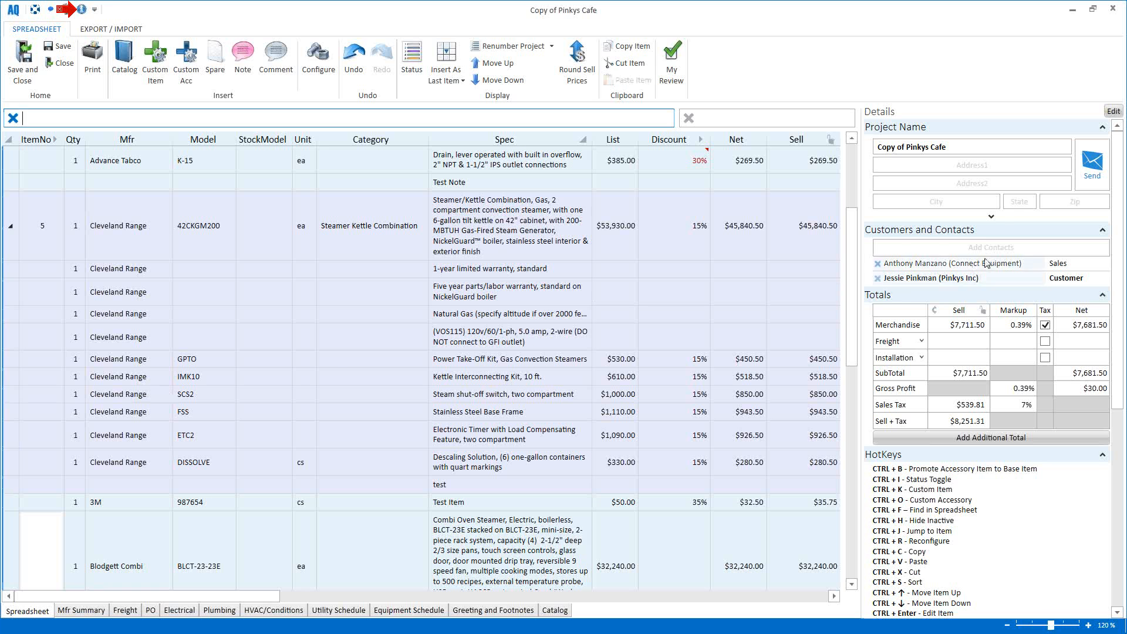
pyautogui.click(985, 246)
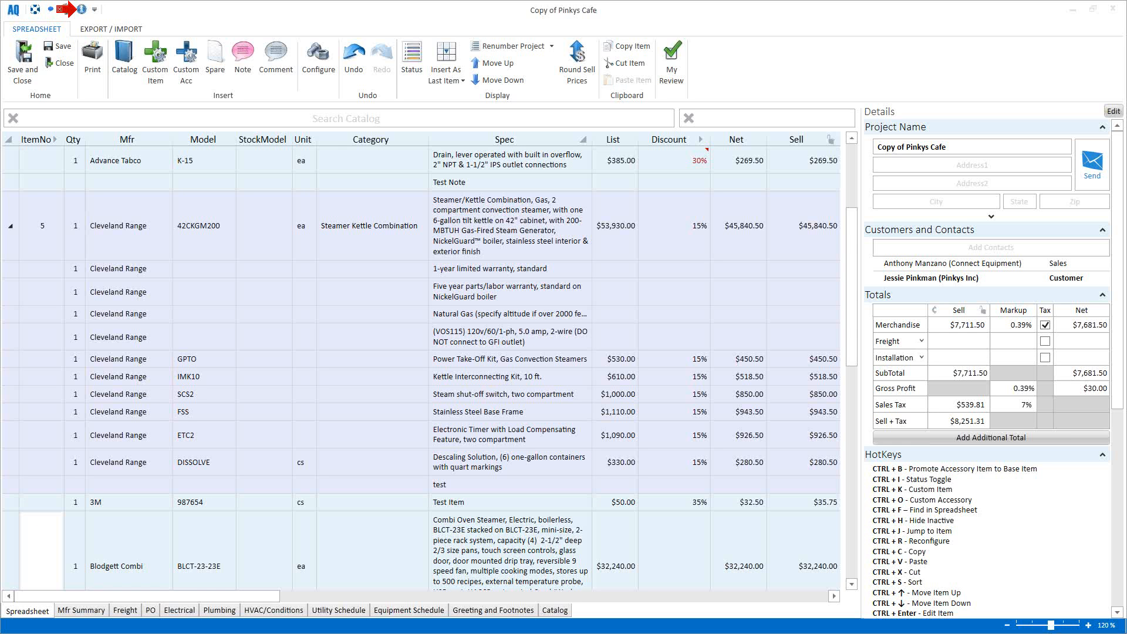
# Step: Create 'New Person' as a brand-new contact on the quote
pyautogui.click(960, 246)
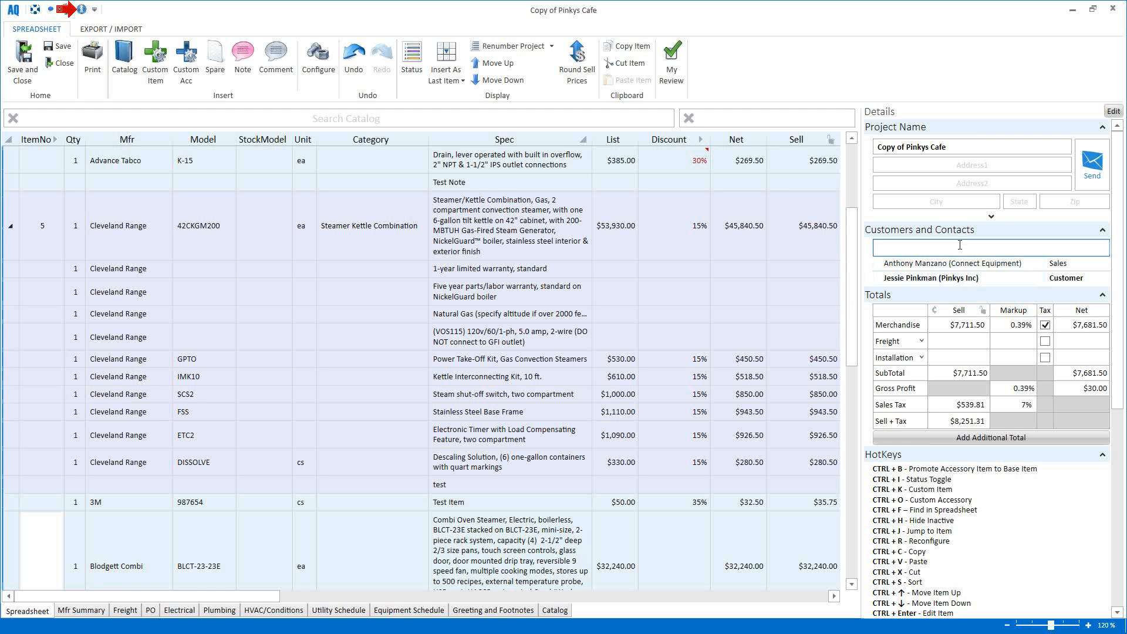
pyautogui.write('New ')
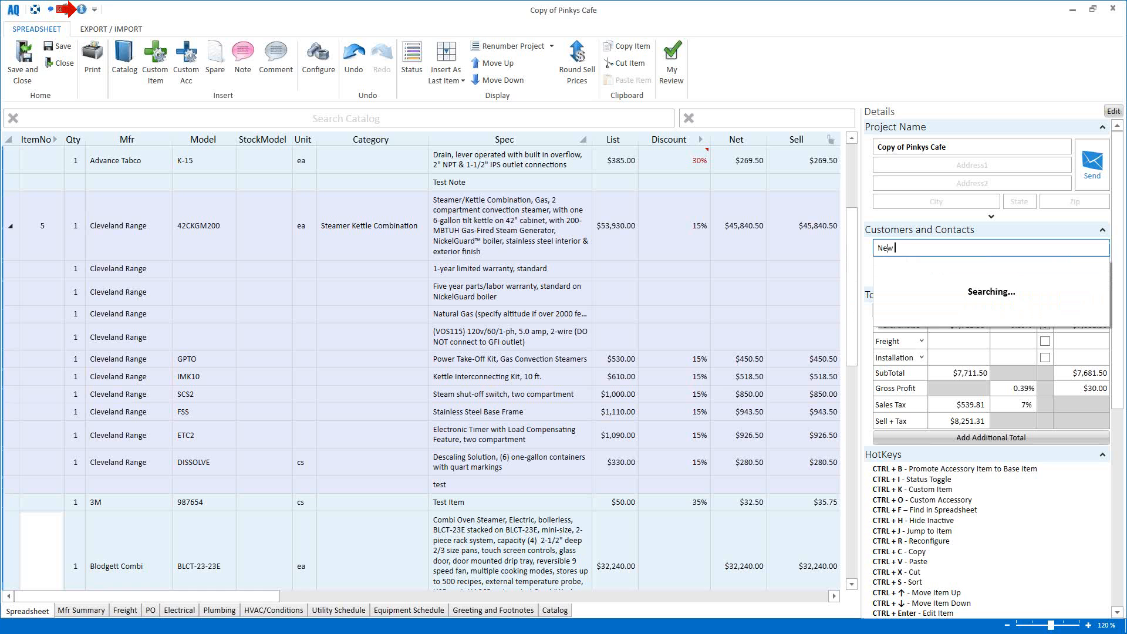
pyautogui.write('Person')
pyautogui.press('Return')
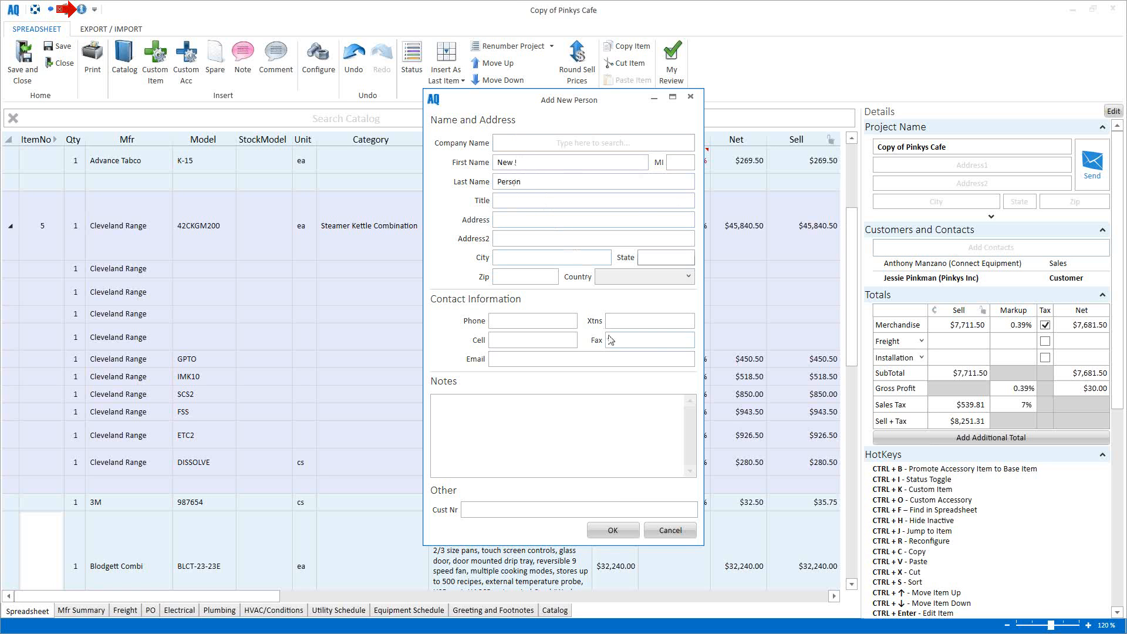
pyautogui.click(640, 532)
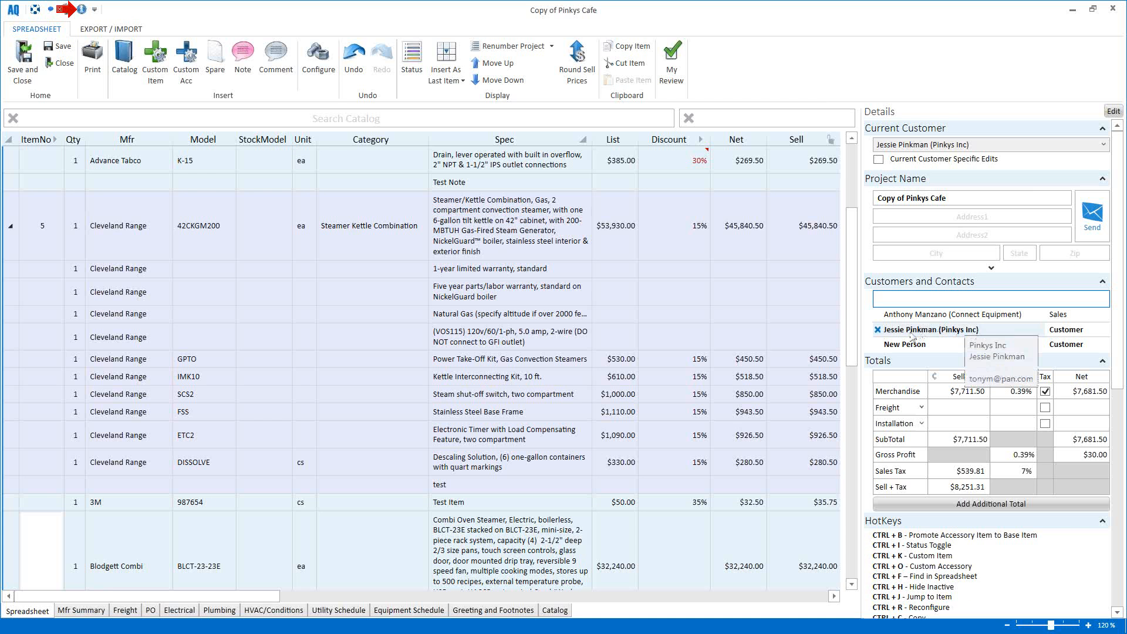
# Step: Set New Person's role to Customer after trying Consultant, Dealer Rep and Specifying Rep
pyautogui.click(1103, 346)
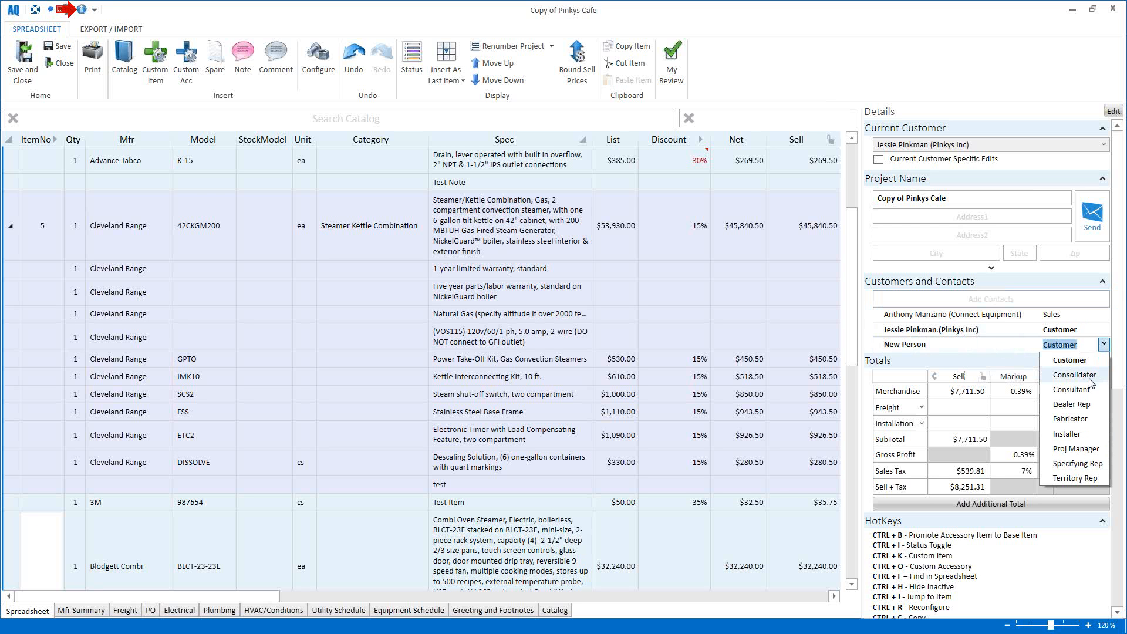
pyautogui.click(1058, 389)
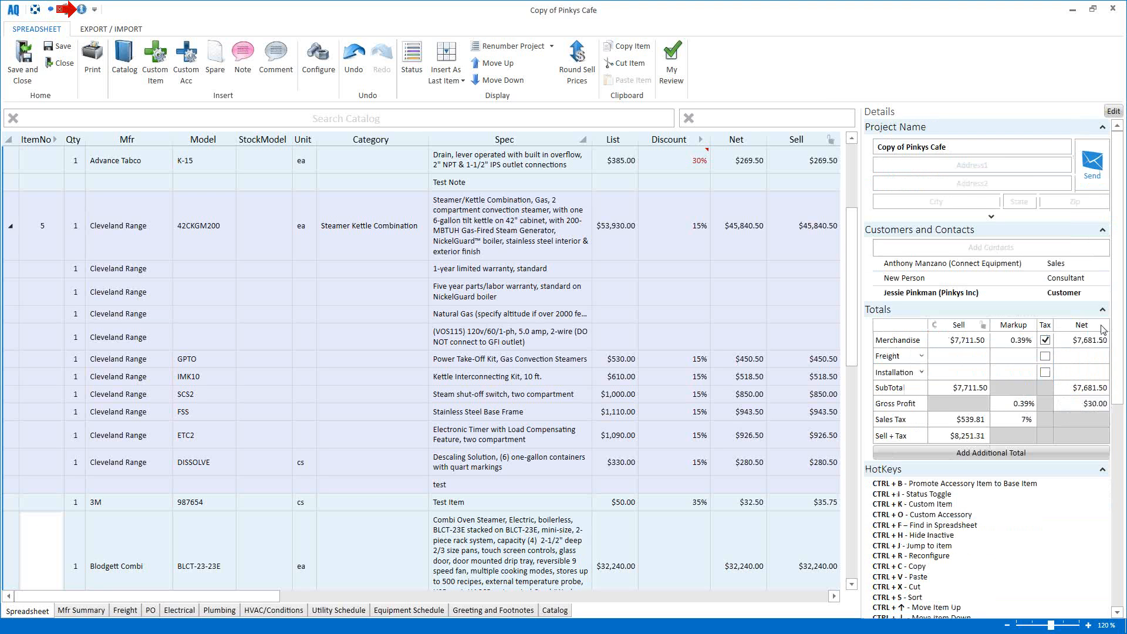
pyautogui.click(1105, 283)
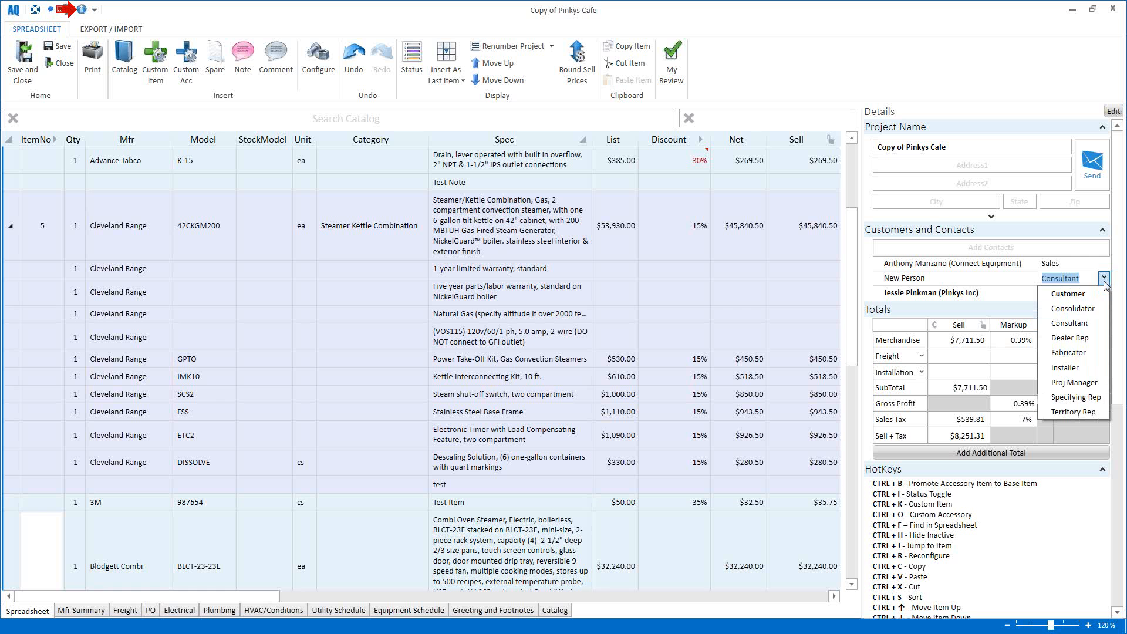
pyautogui.click(1093, 338)
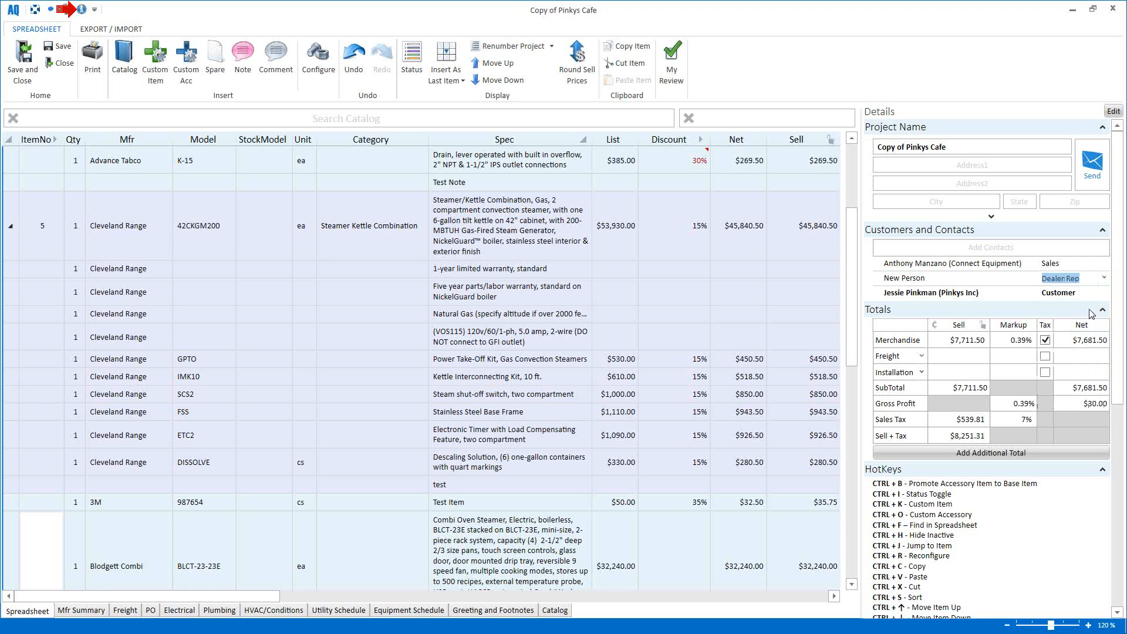
pyautogui.click(1104, 278)
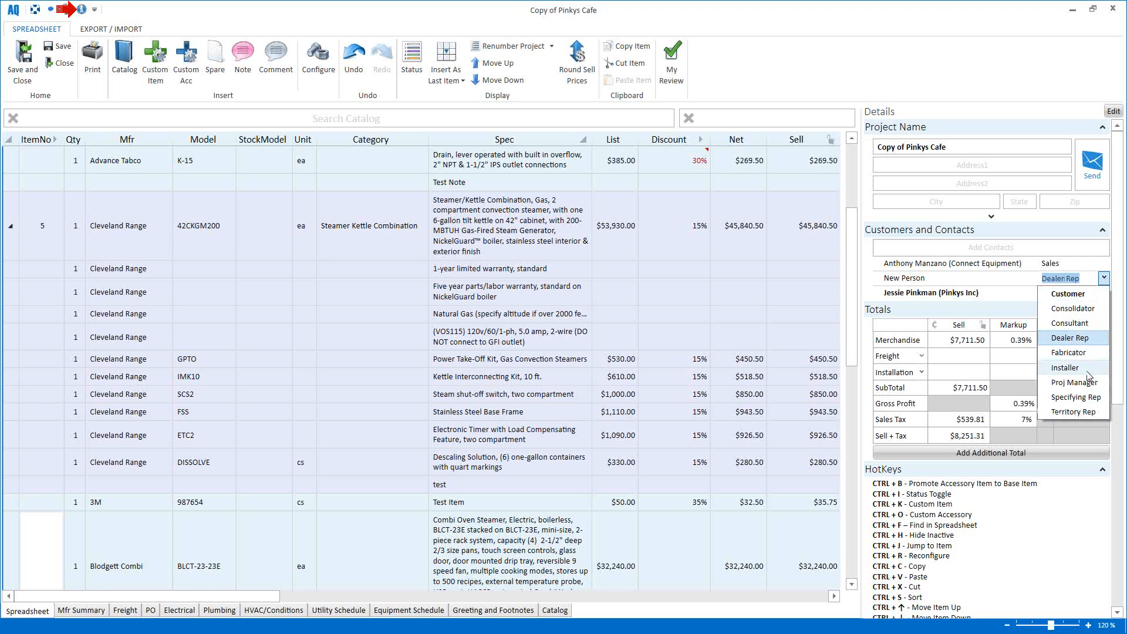
pyautogui.click(1077, 398)
pyautogui.click(1105, 280)
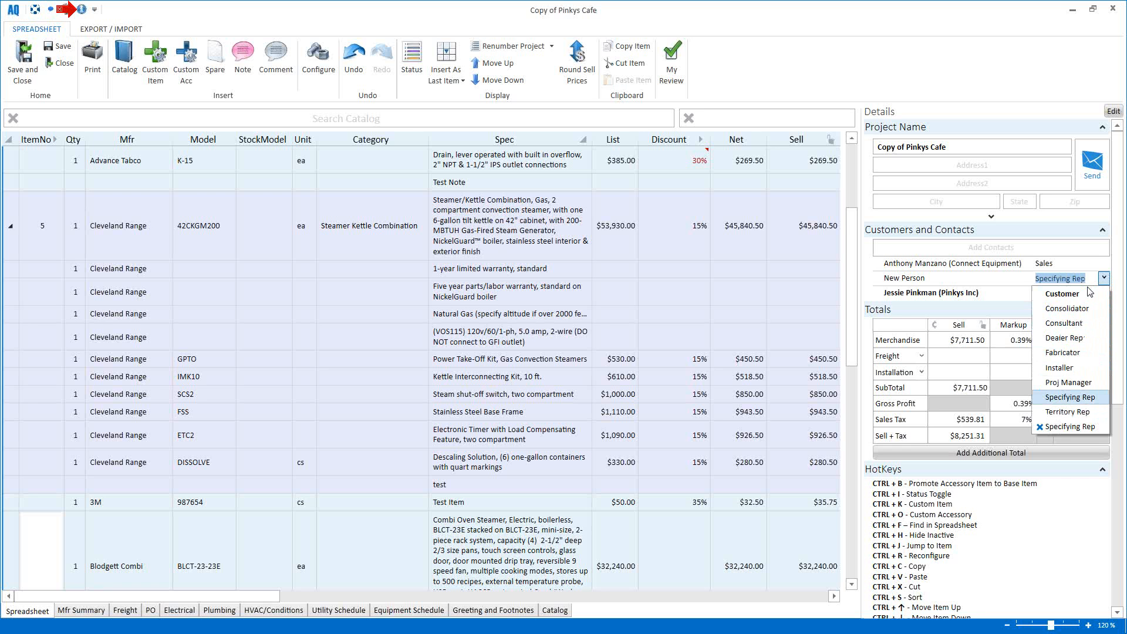
pyautogui.click(1082, 294)
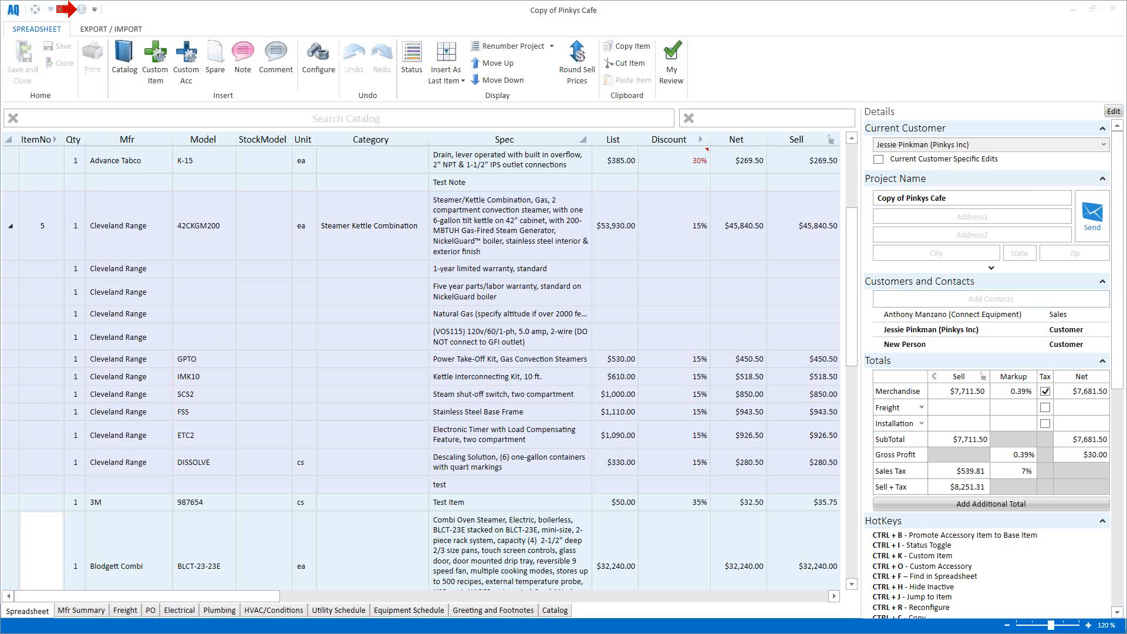
pyautogui.click(928, 297)
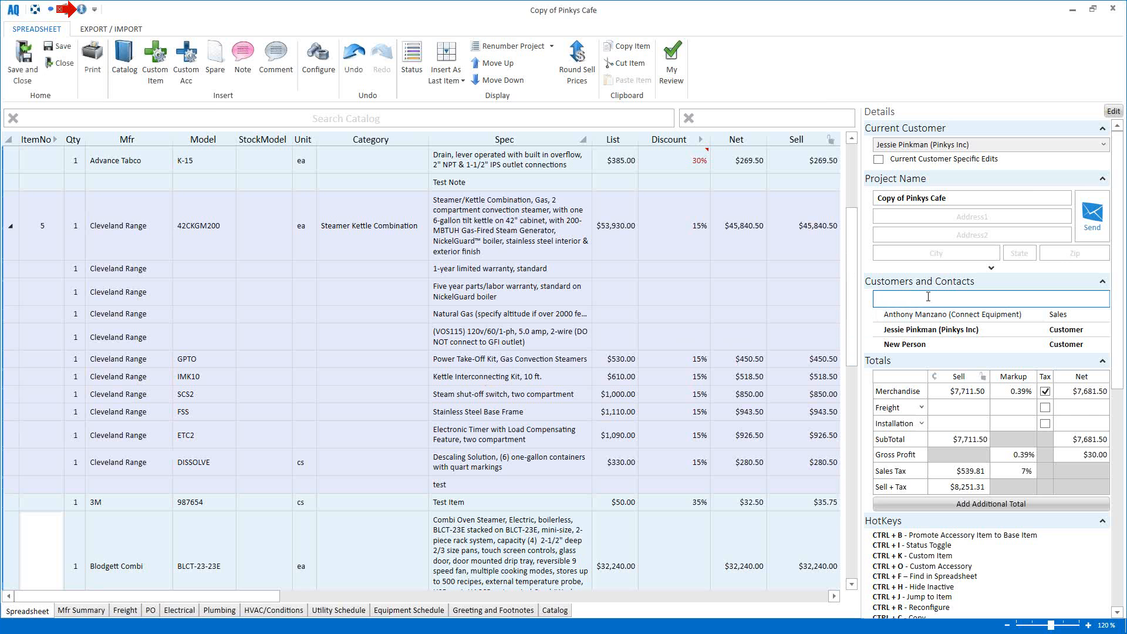
# Step: On Mfr Summary, search 'art' in 3M's Rep cell and choose Heartland Reps, LLC
pyautogui.click(80, 612)
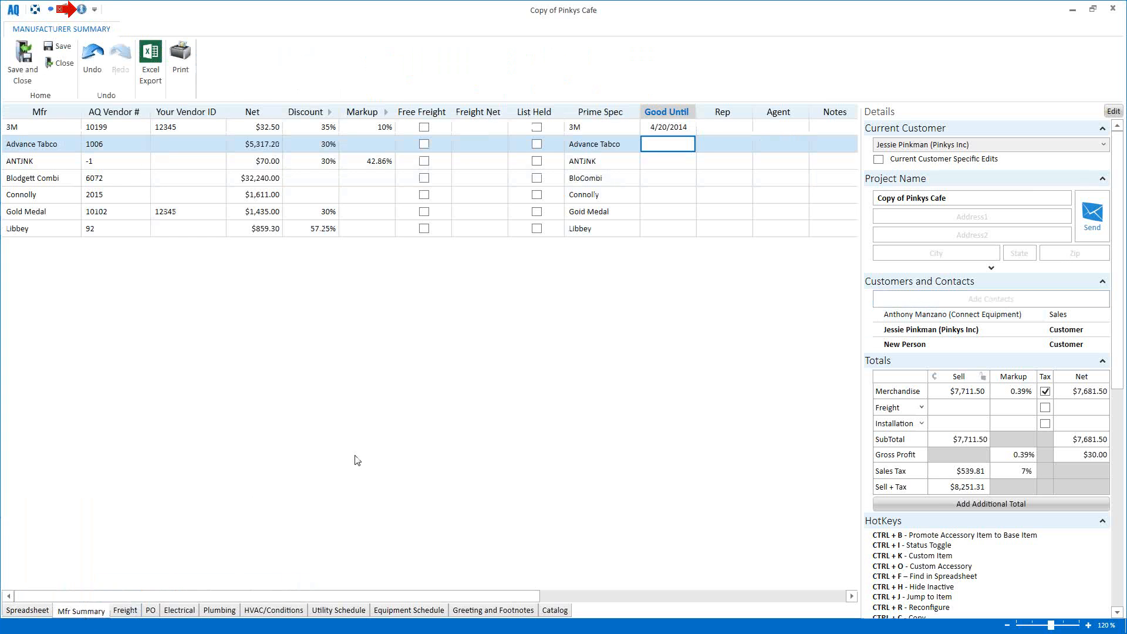
pyautogui.click(717, 128)
pyautogui.click(745, 127)
pyautogui.write('a')
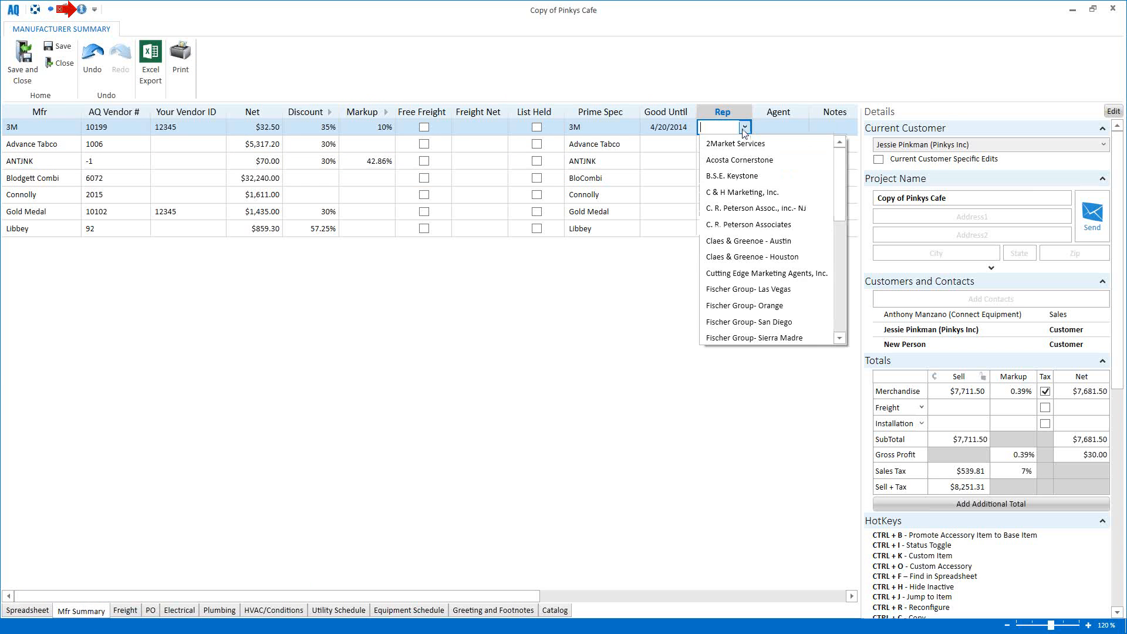
pyautogui.write('rt')
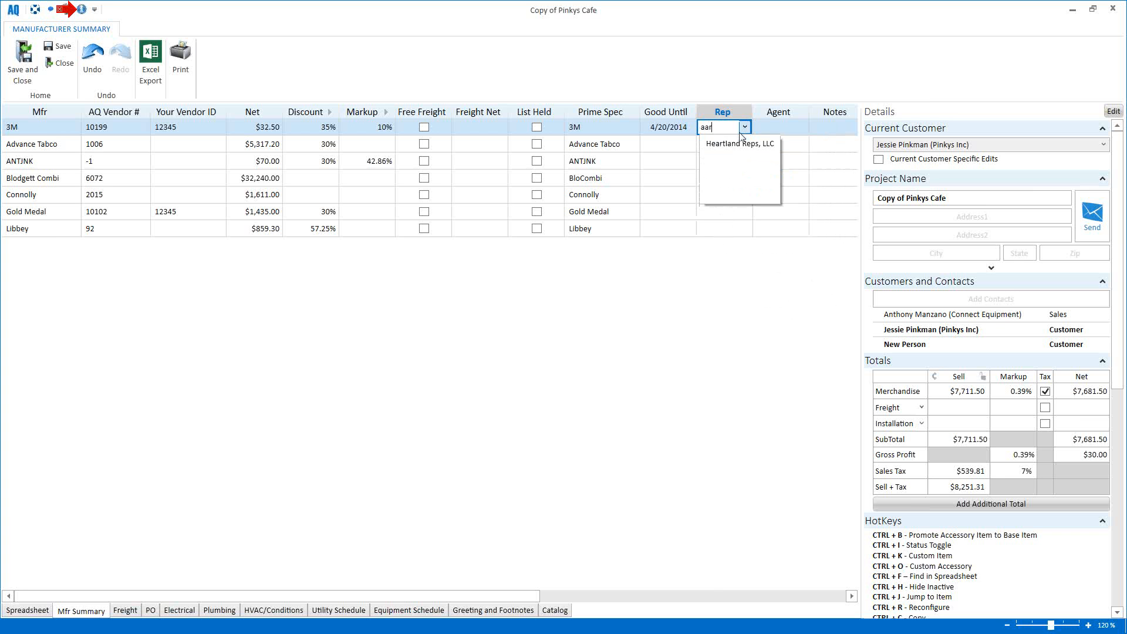
pyautogui.click(732, 143)
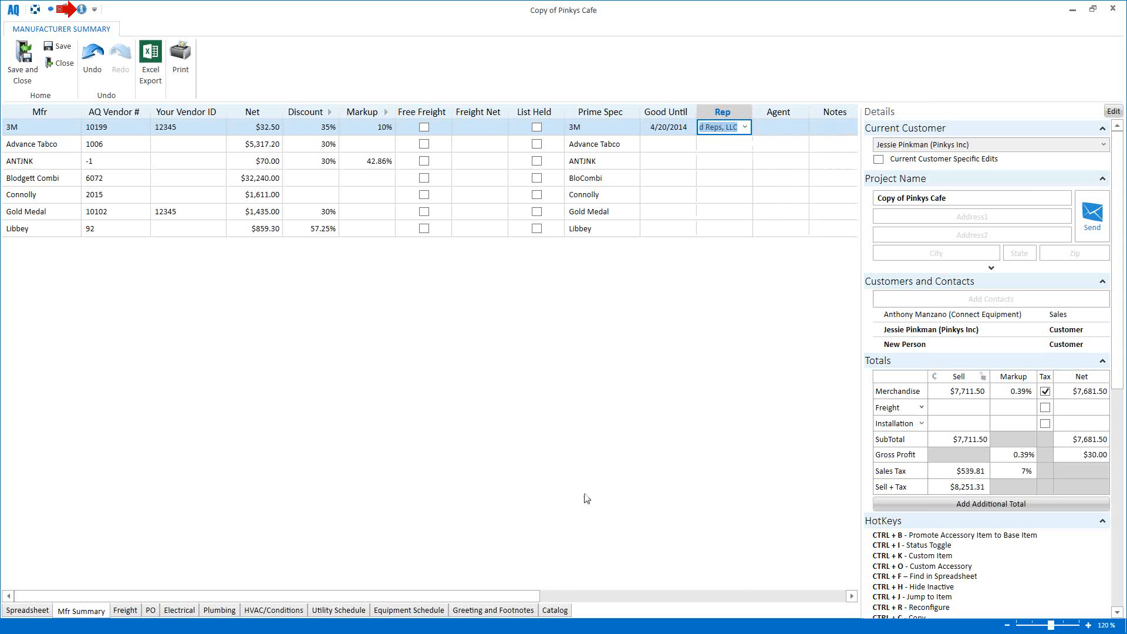
pyautogui.moveTo(513, 597); pyautogui.dragTo(593, 596)
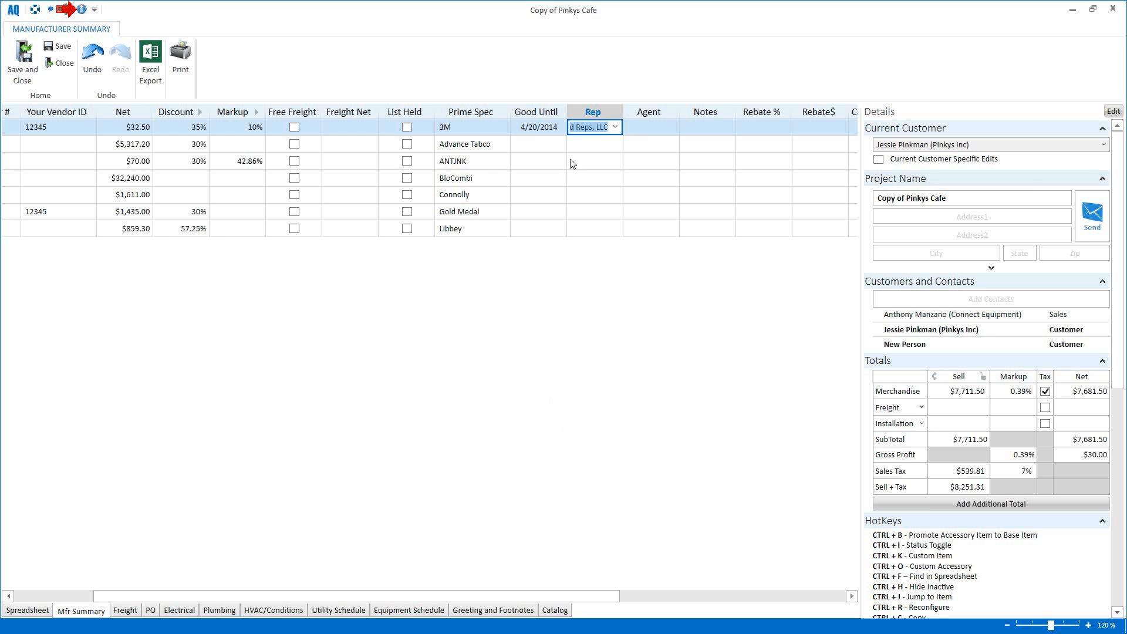
pyautogui.click(580, 147)
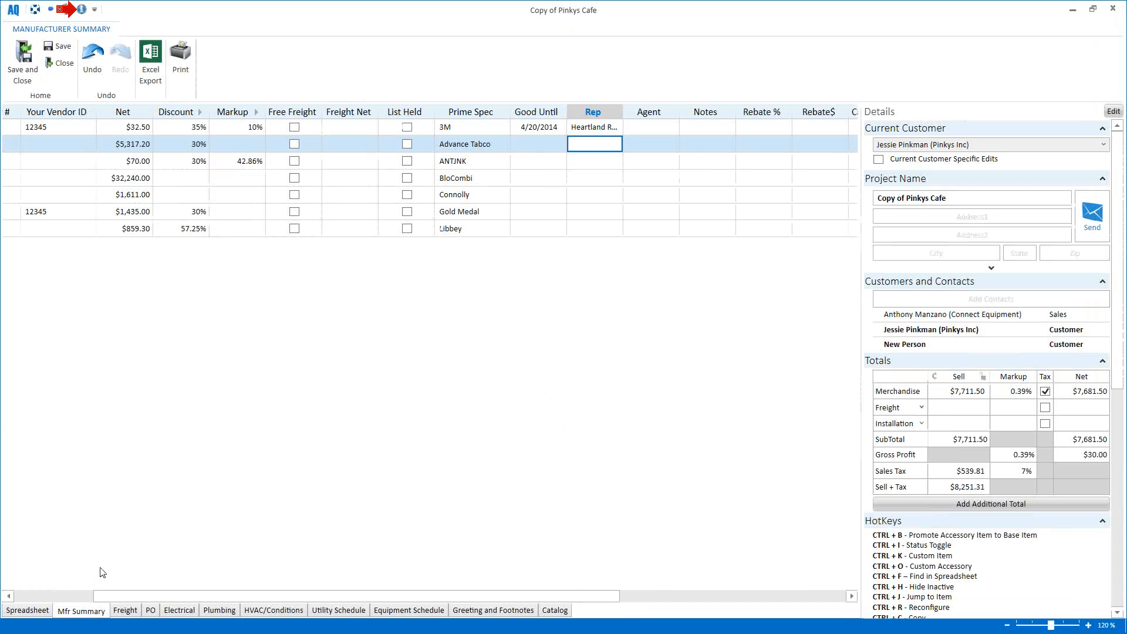